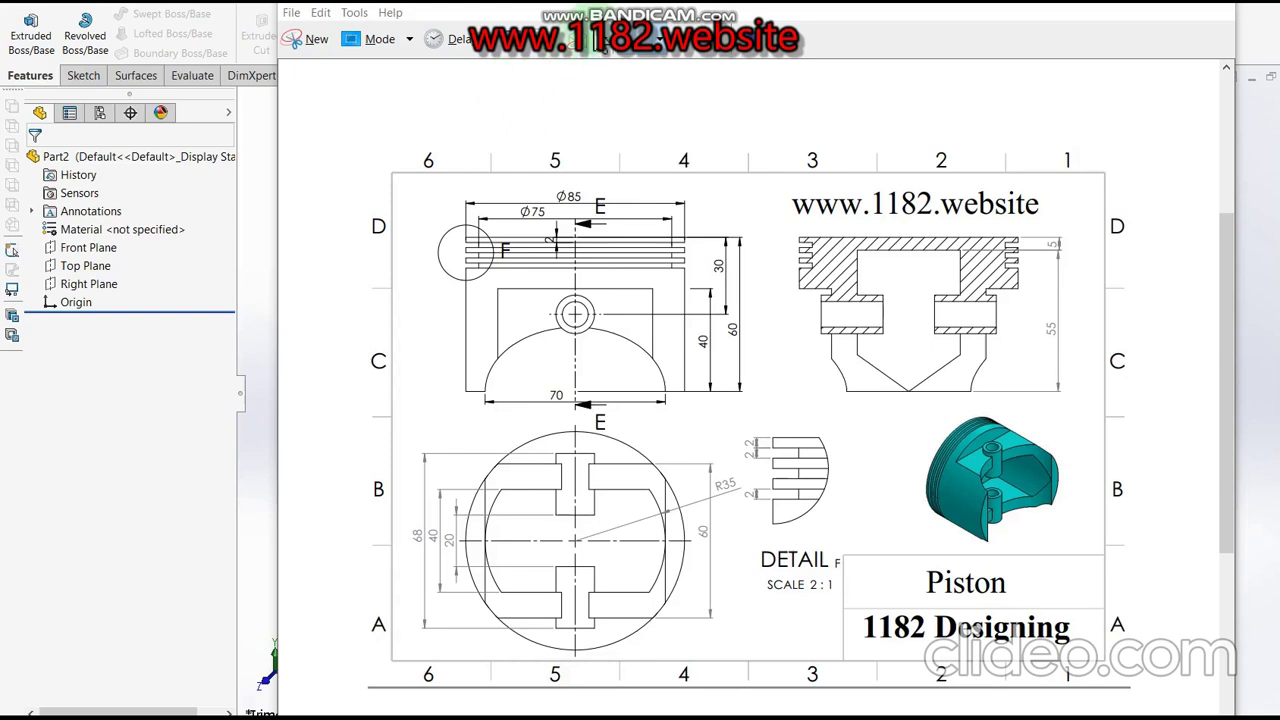
# - Circle Ø85, 60 and the ring-groove detail in red on the piston drawing, then close it
pyautogui.click(660, 52)
pyautogui.click(678, 68)
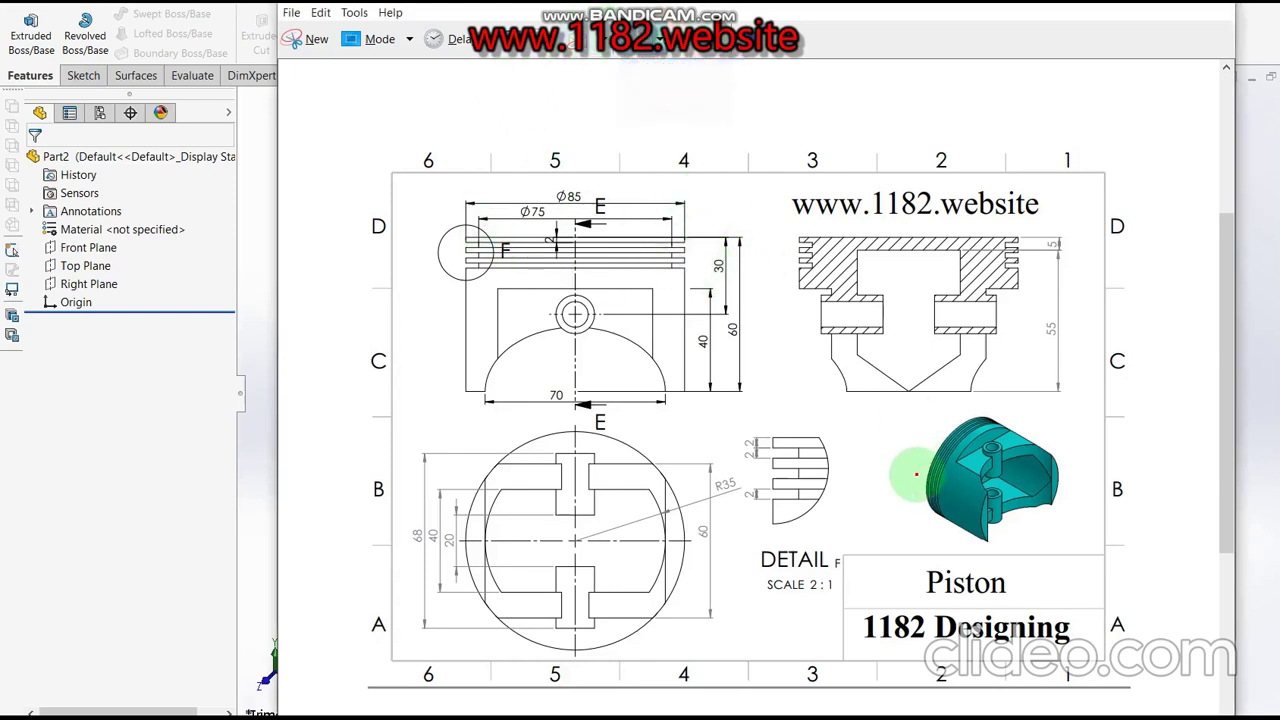
pyautogui.moveTo(881, 495); pyautogui.dragTo(928, 506)
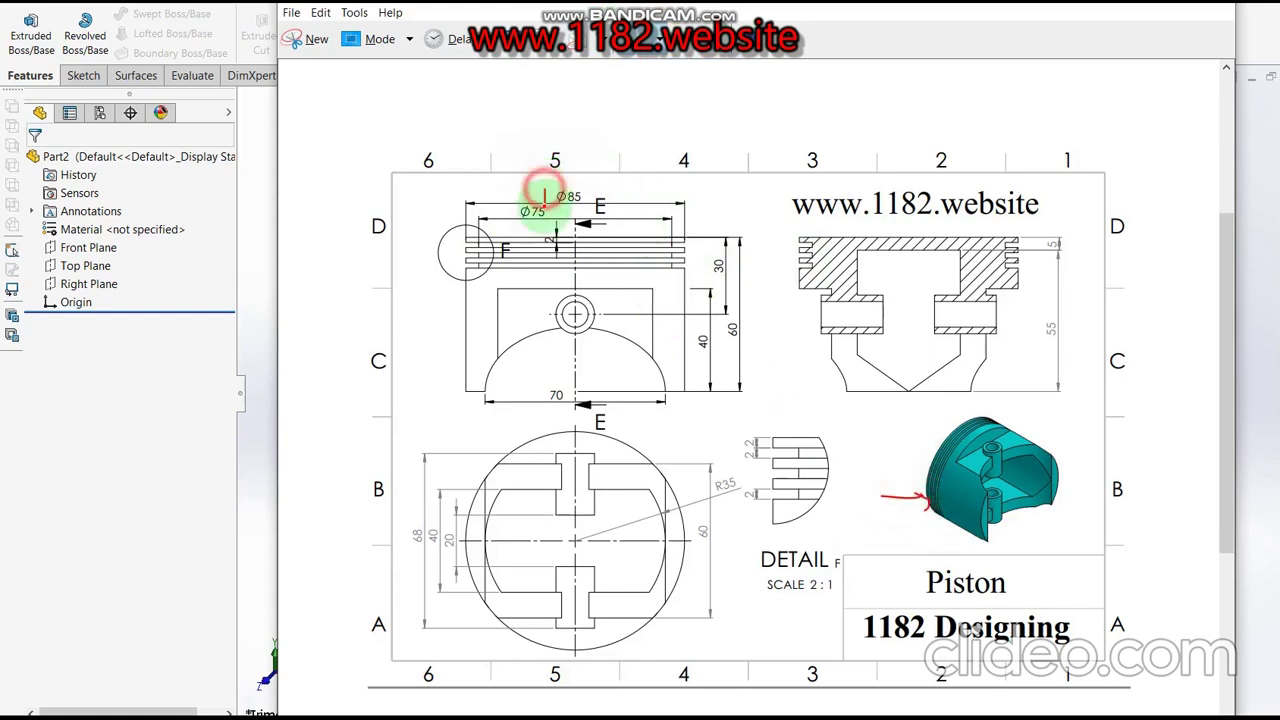
pyautogui.moveTo(593, 190); pyautogui.dragTo(548, 190)
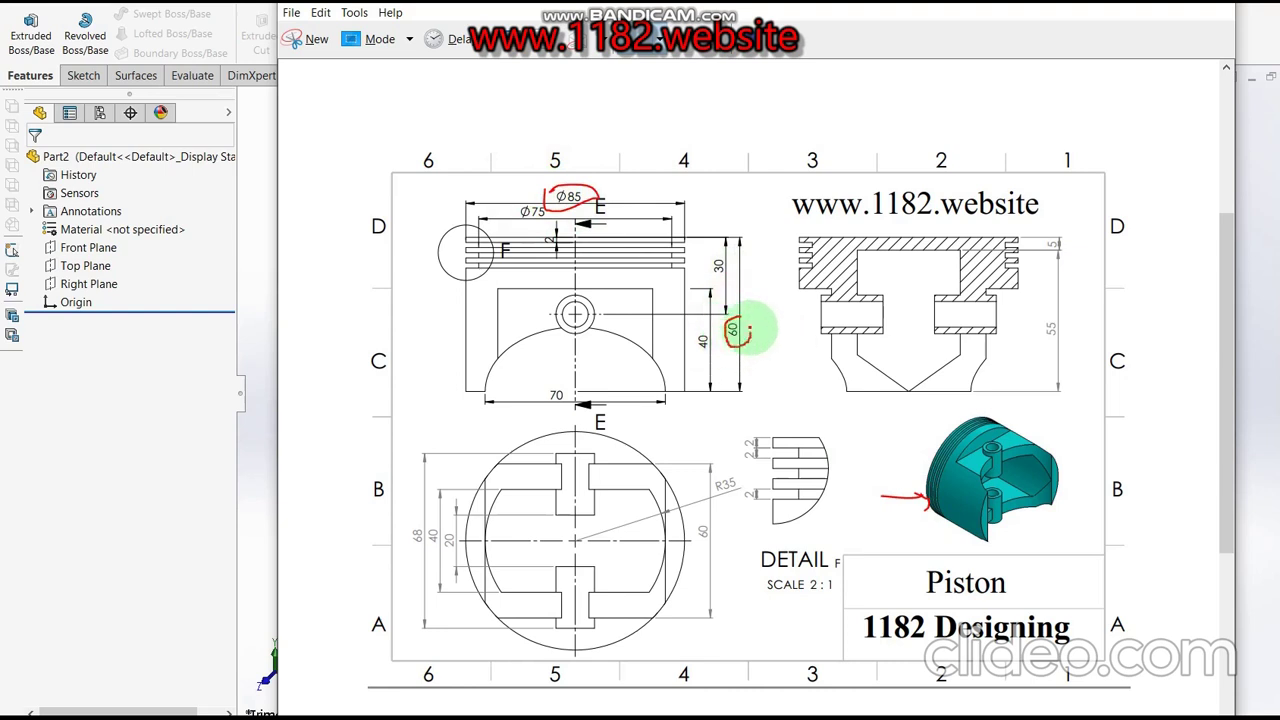
pyautogui.moveTo(752, 330); pyautogui.dragTo(748, 343)
pyautogui.moveTo(751, 403); pyautogui.dragTo(732, 470)
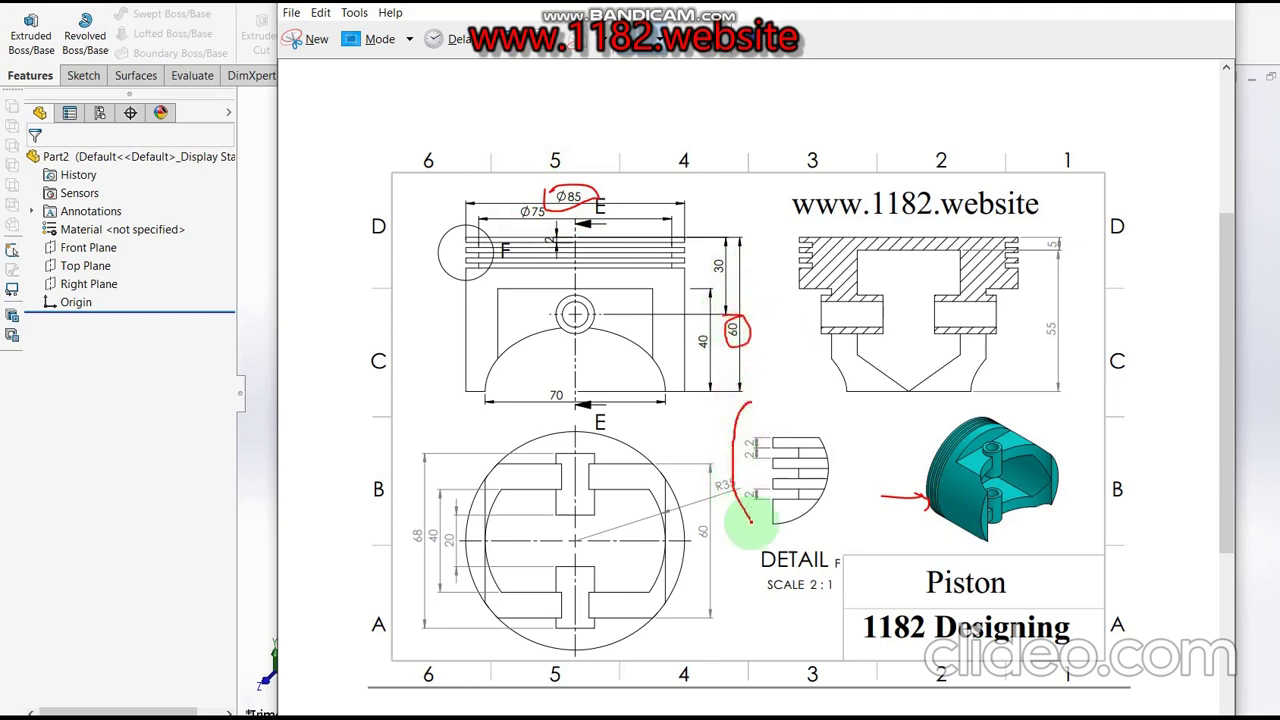
pyautogui.moveTo(751, 520)
pyautogui.mouseDown()
pyautogui.moveTo(806, 509)
pyautogui.moveTo(820, 429)
pyautogui.moveTo(760, 415)
pyautogui.mouseUp()
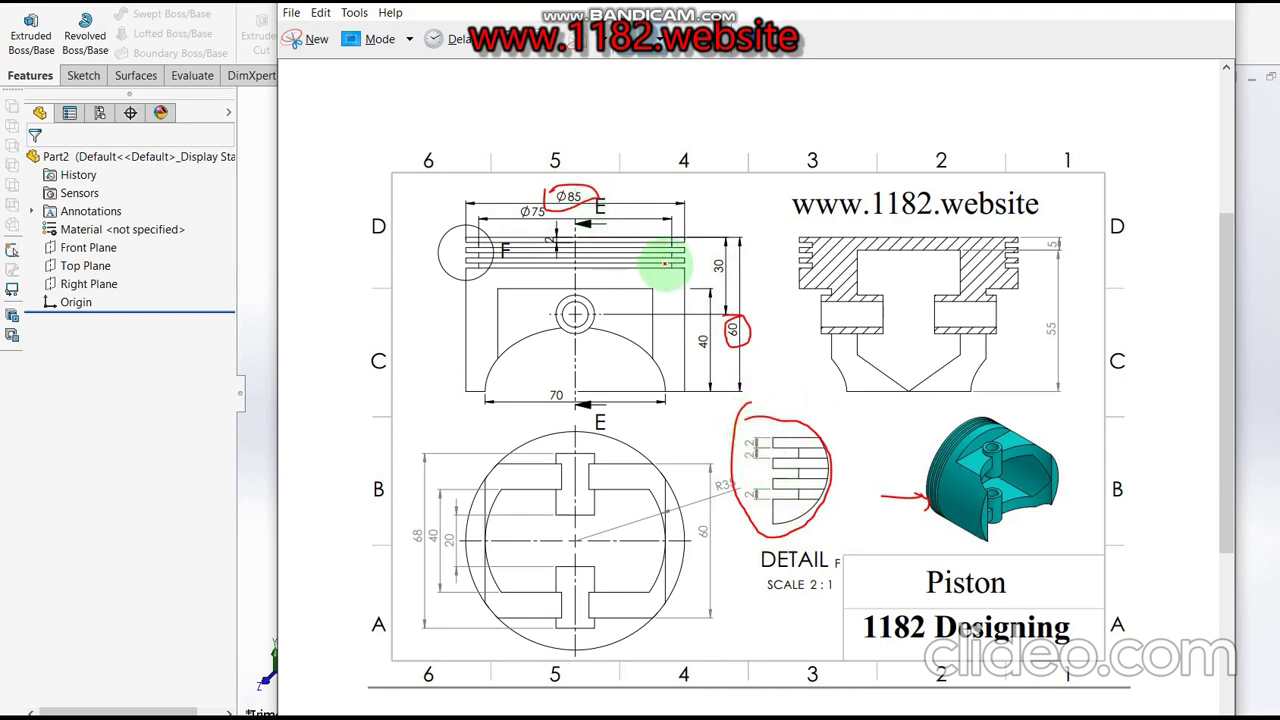
pyautogui.click(177, 423)
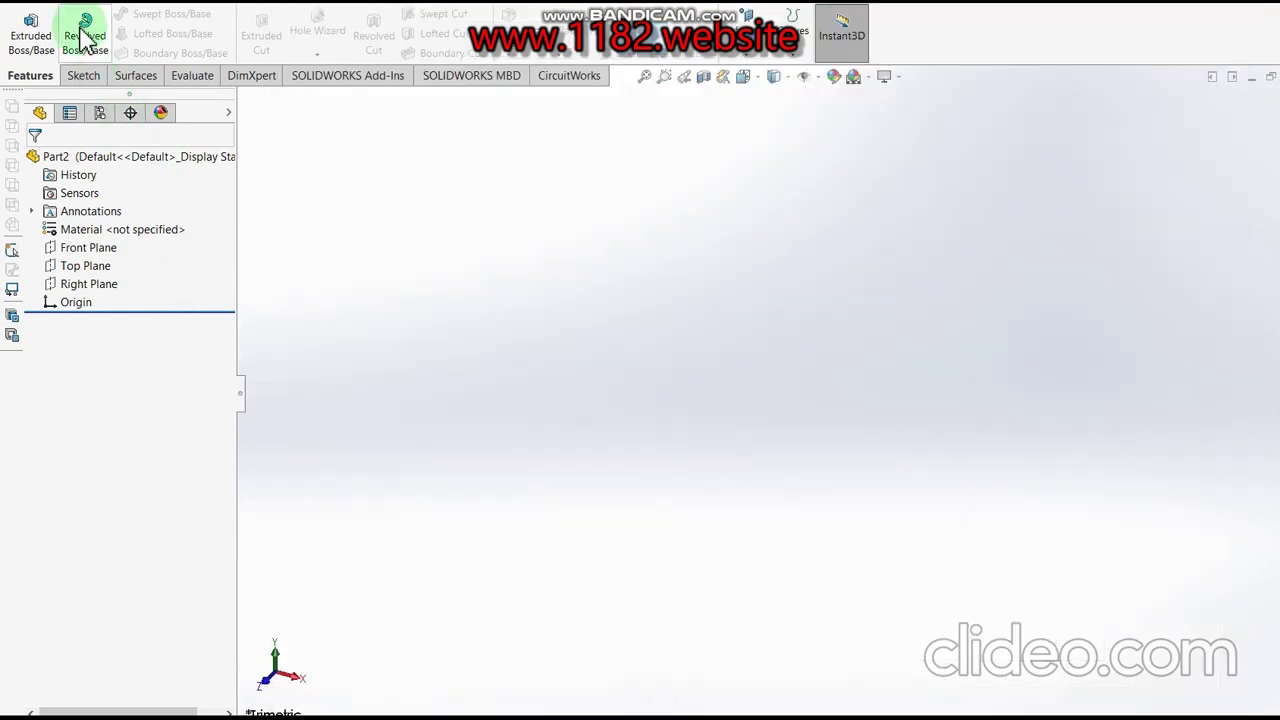
# - Start a Revolved Boss/Base sketch on the Front Plane
pyautogui.click(84, 36)
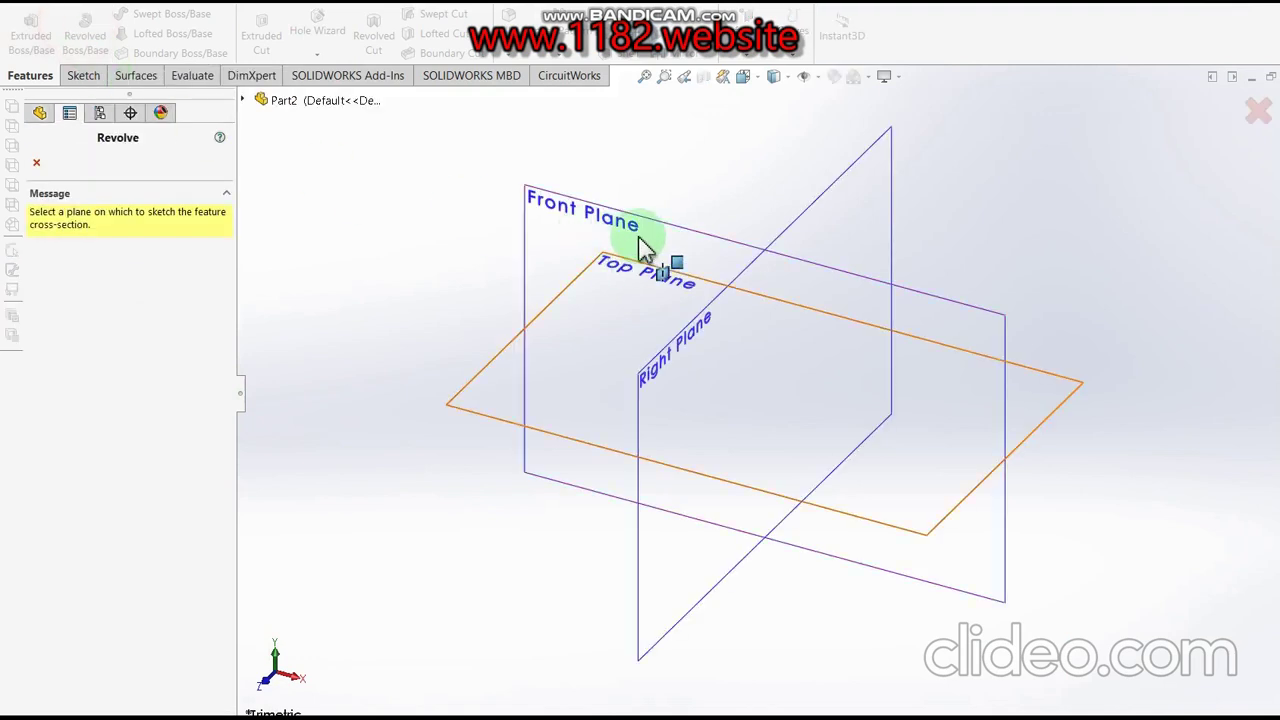
pyautogui.click(568, 220)
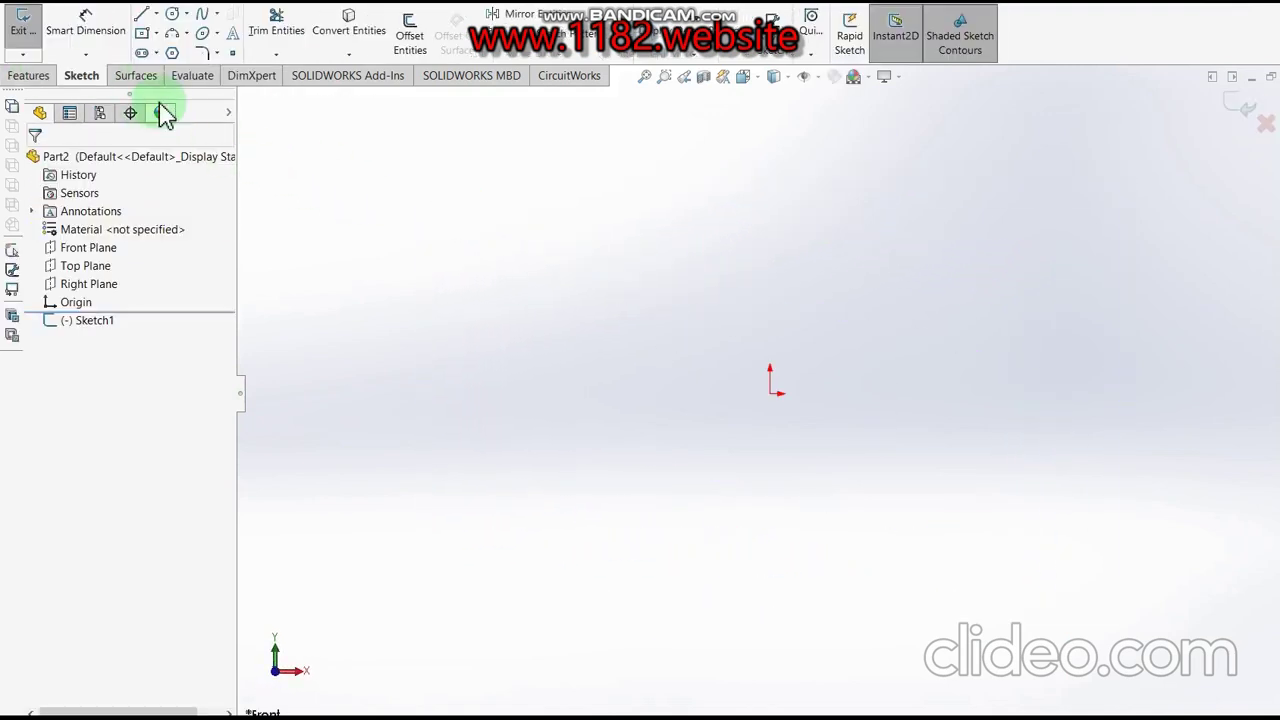
pyautogui.click(142, 18)
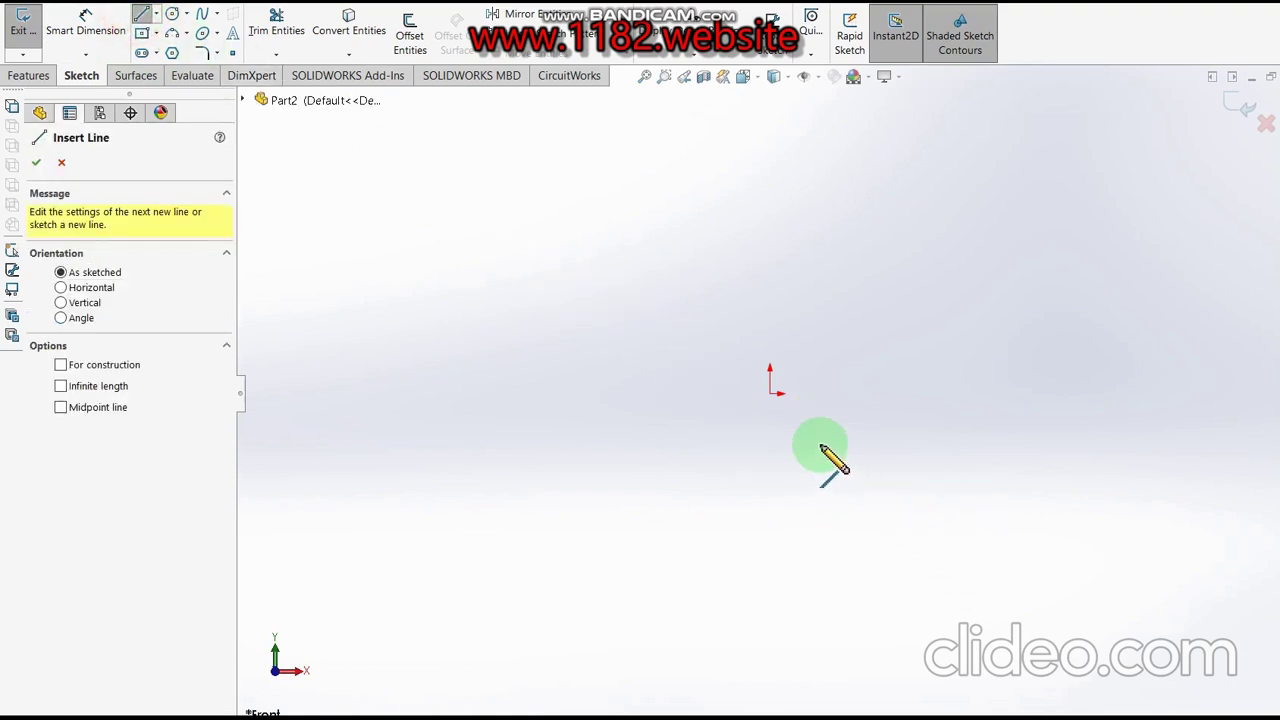
pyautogui.moveTo(769, 391); pyautogui.dragTo(828, 387)
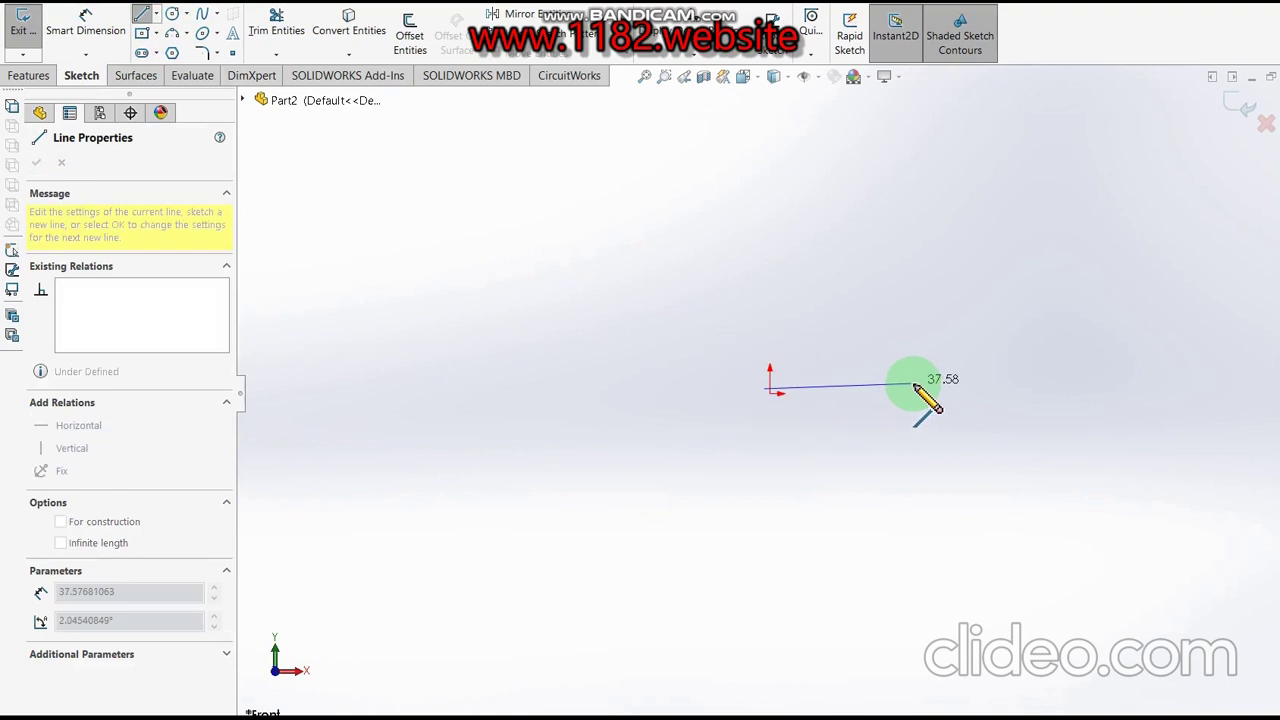
pyautogui.press('Escape')
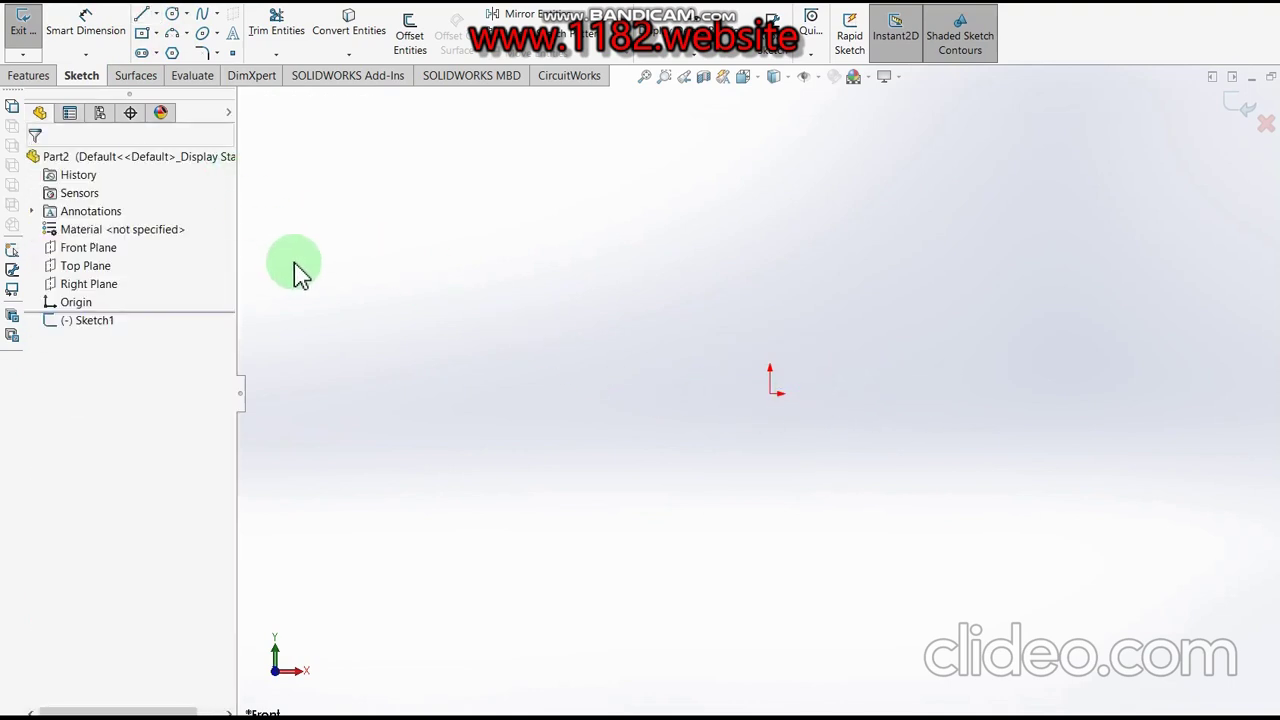
# - Draw a horizontal centerline running left from the origin
pyautogui.click(168, 16)
pyautogui.click(156, 16)
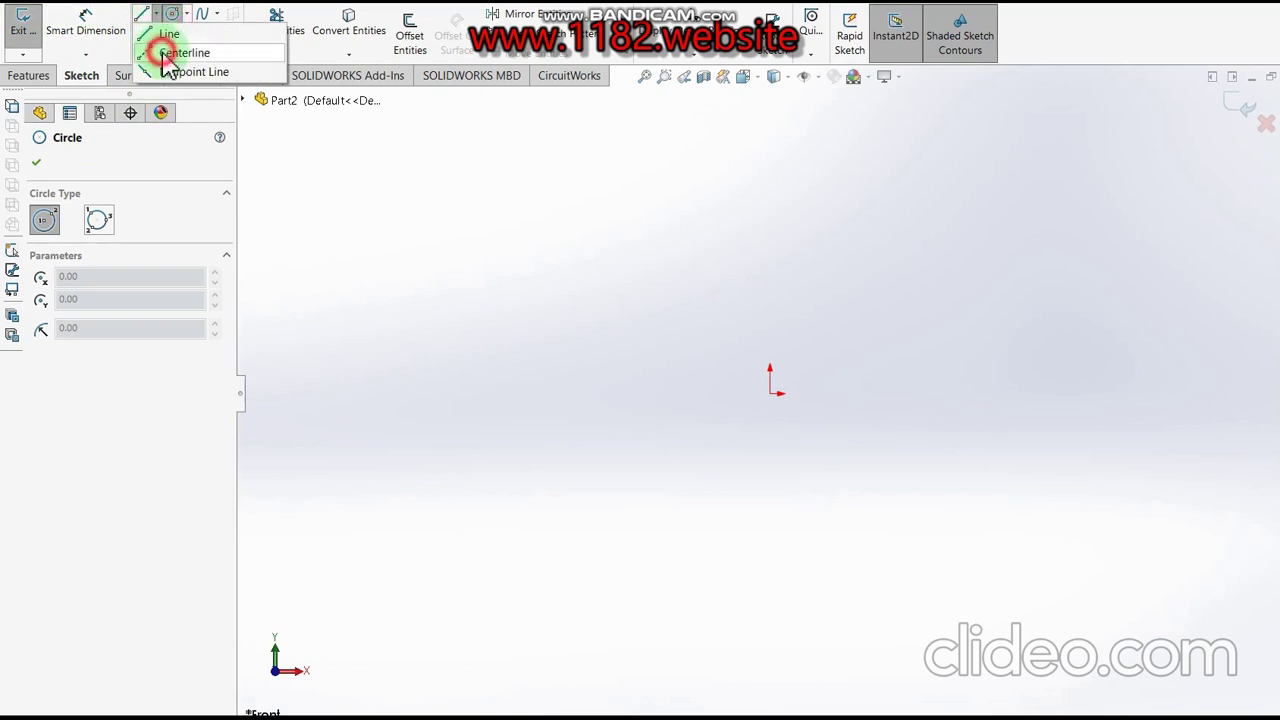
pyautogui.click(170, 54)
pyautogui.click(770, 392)
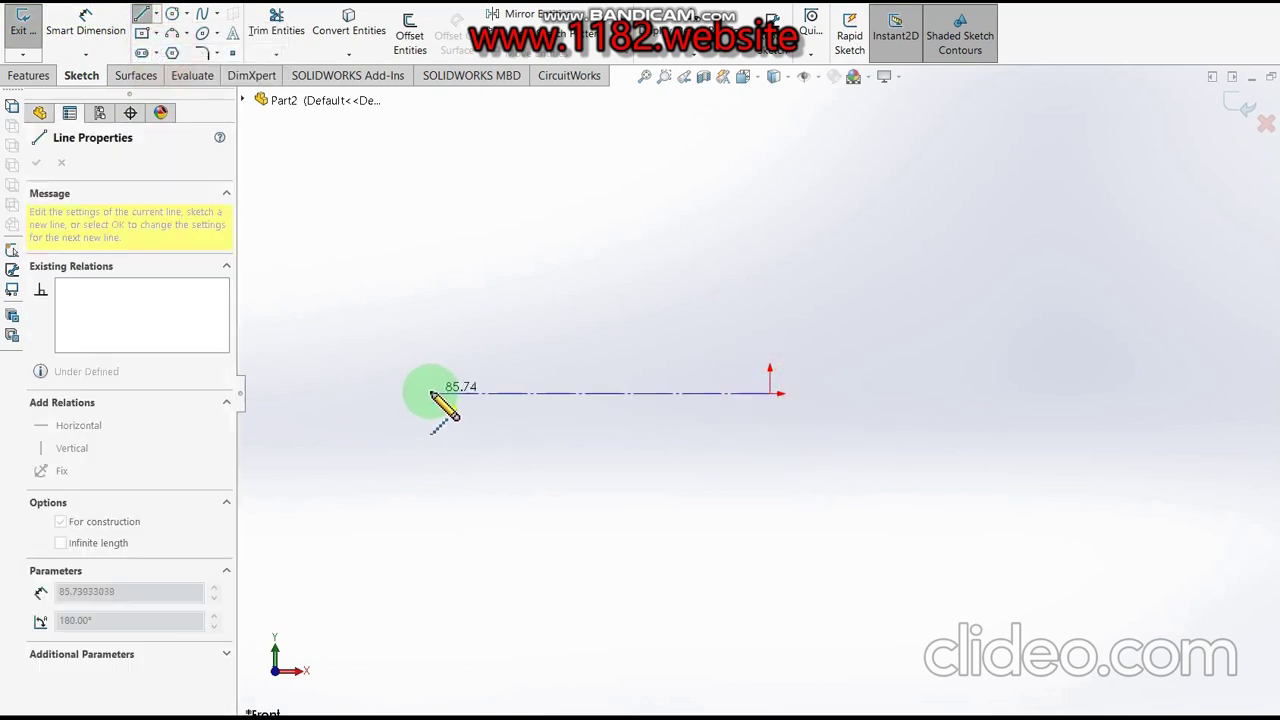
pyautogui.click(413, 392)
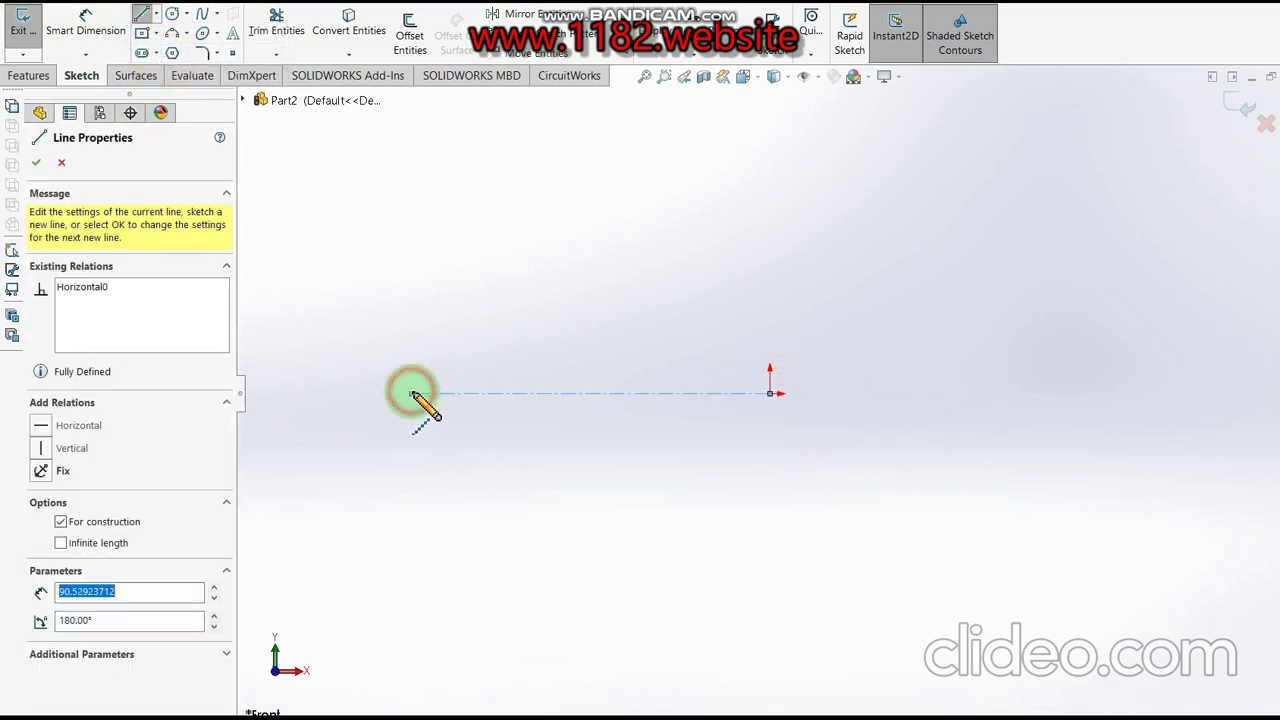
pyautogui.press('Escape')
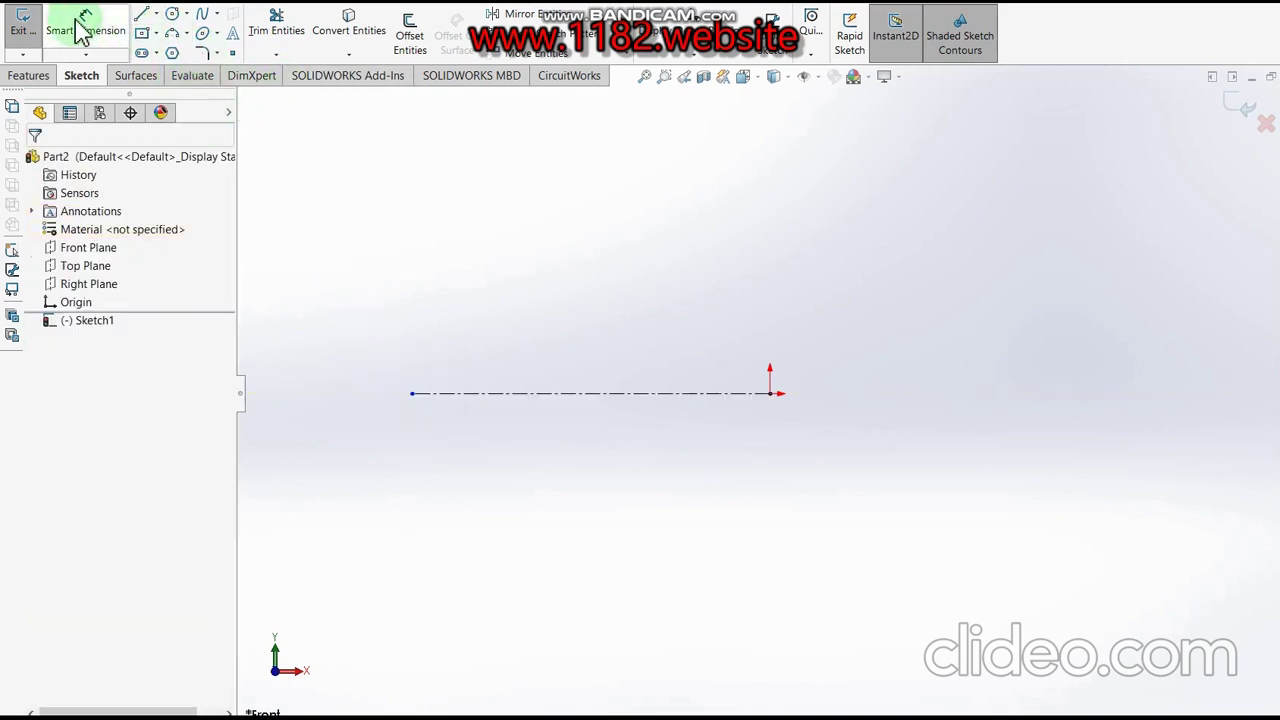
# - Dimension the horizontal centerline to 60 mm
pyautogui.click(86, 24)
pyautogui.click(601, 405)
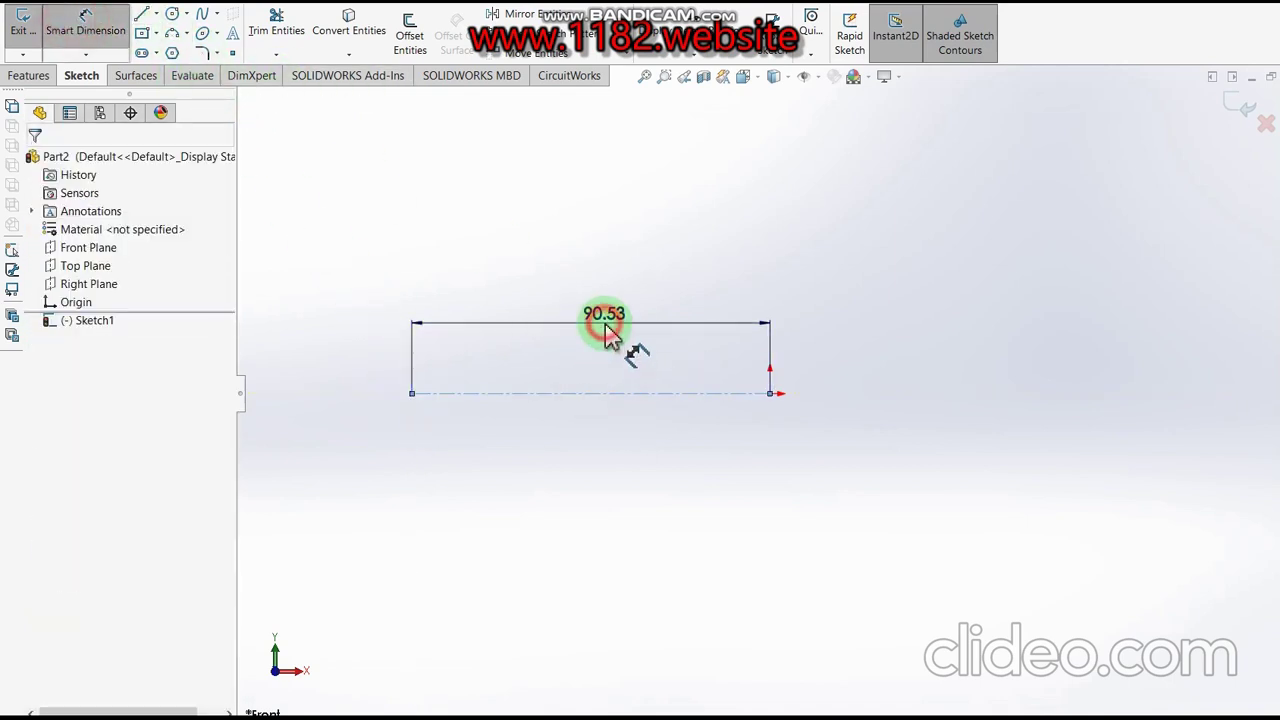
pyautogui.click(603, 330)
pyautogui.write('60')
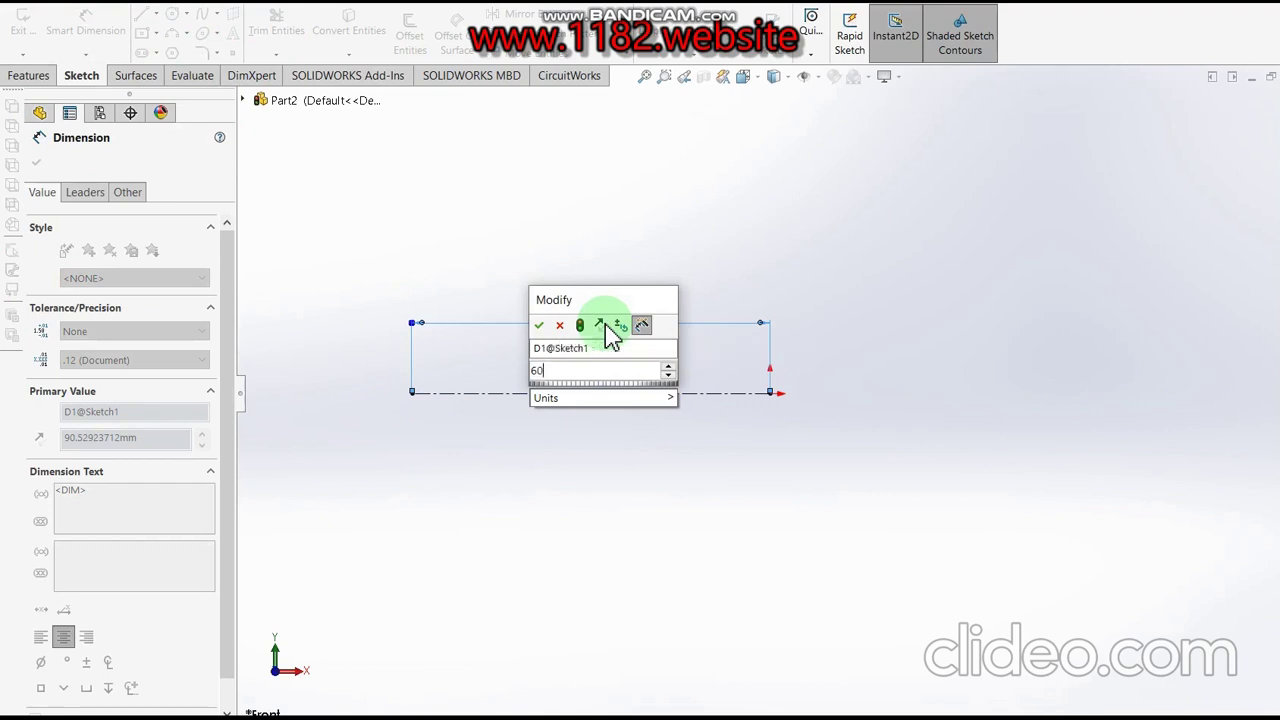
pyautogui.press('Return')
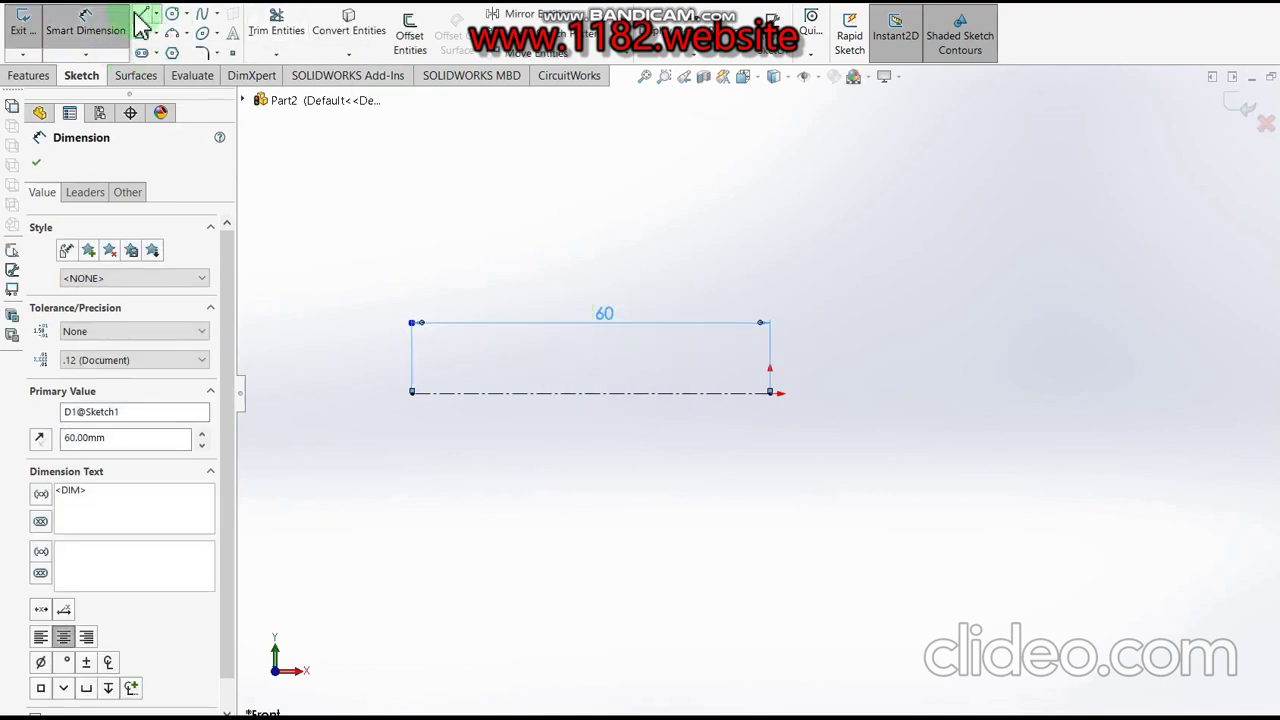
pyautogui.click(141, 14)
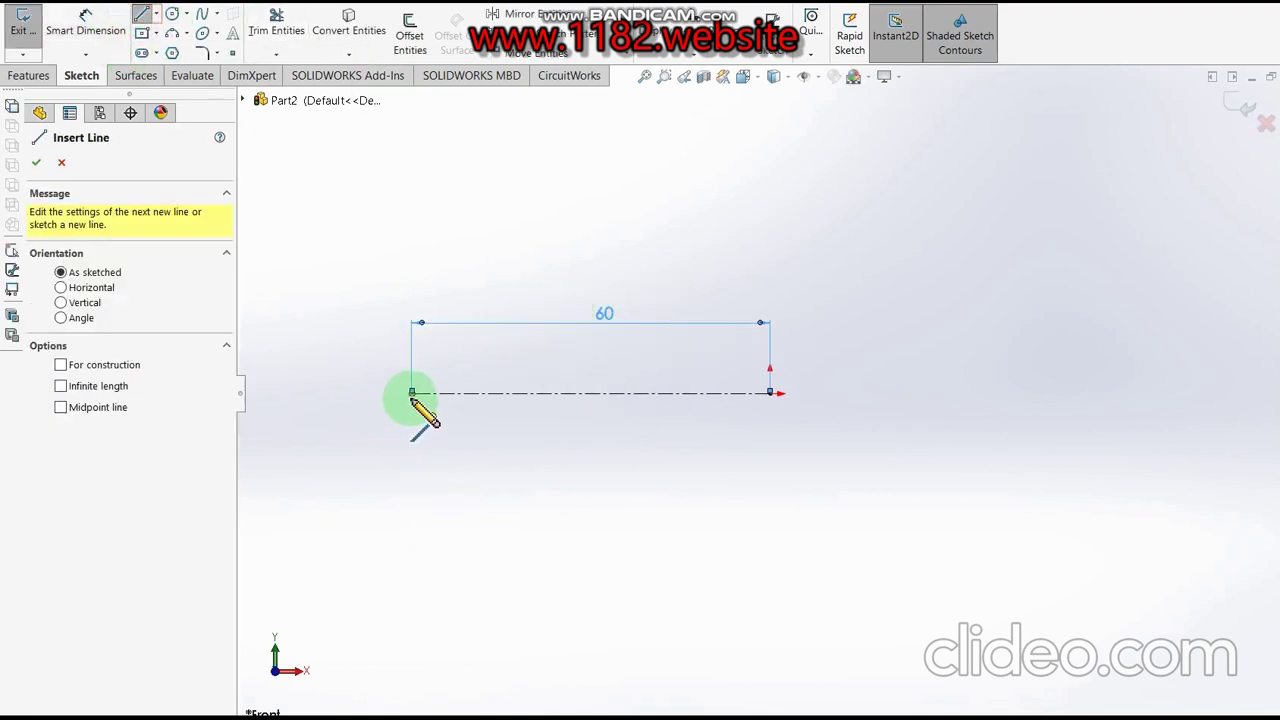
# - Draw the profile's left edge down from the centerline, then the first two groove steps
pyautogui.click(411, 393)
pyautogui.click(411, 570)
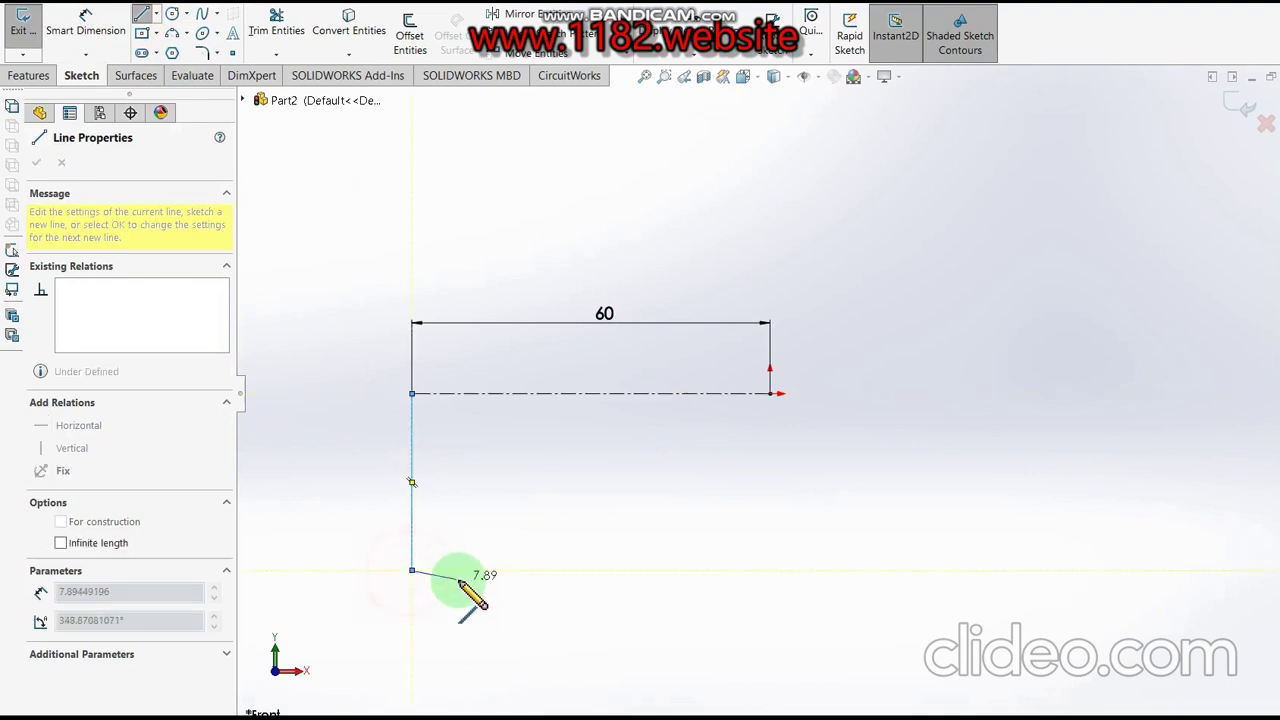
pyautogui.click(444, 570)
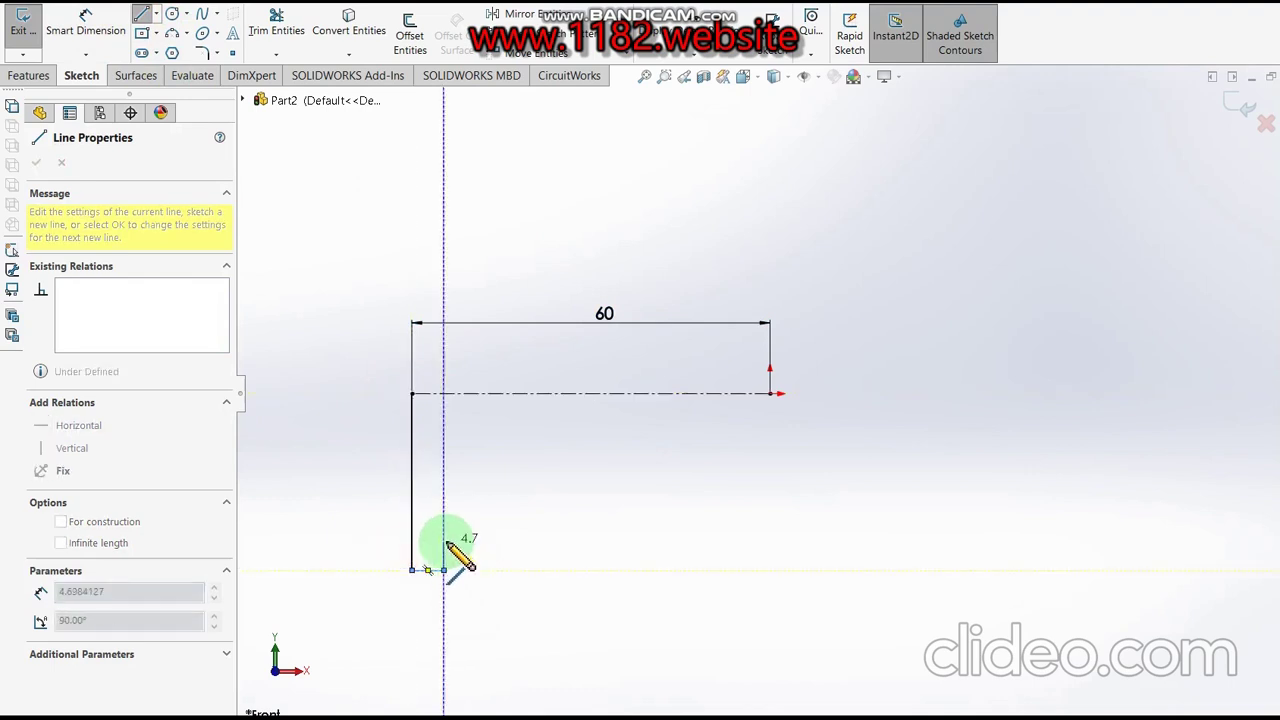
pyautogui.scroll(-2, 449, 552)
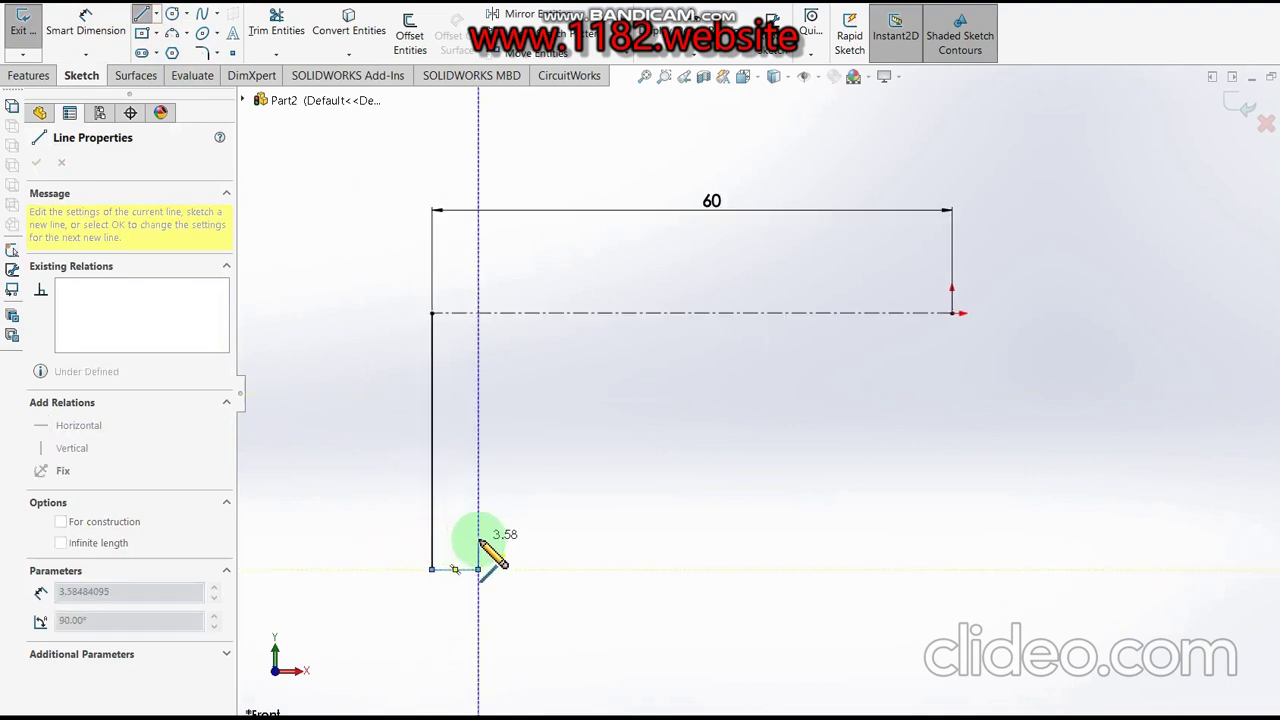
pyautogui.click(479, 539)
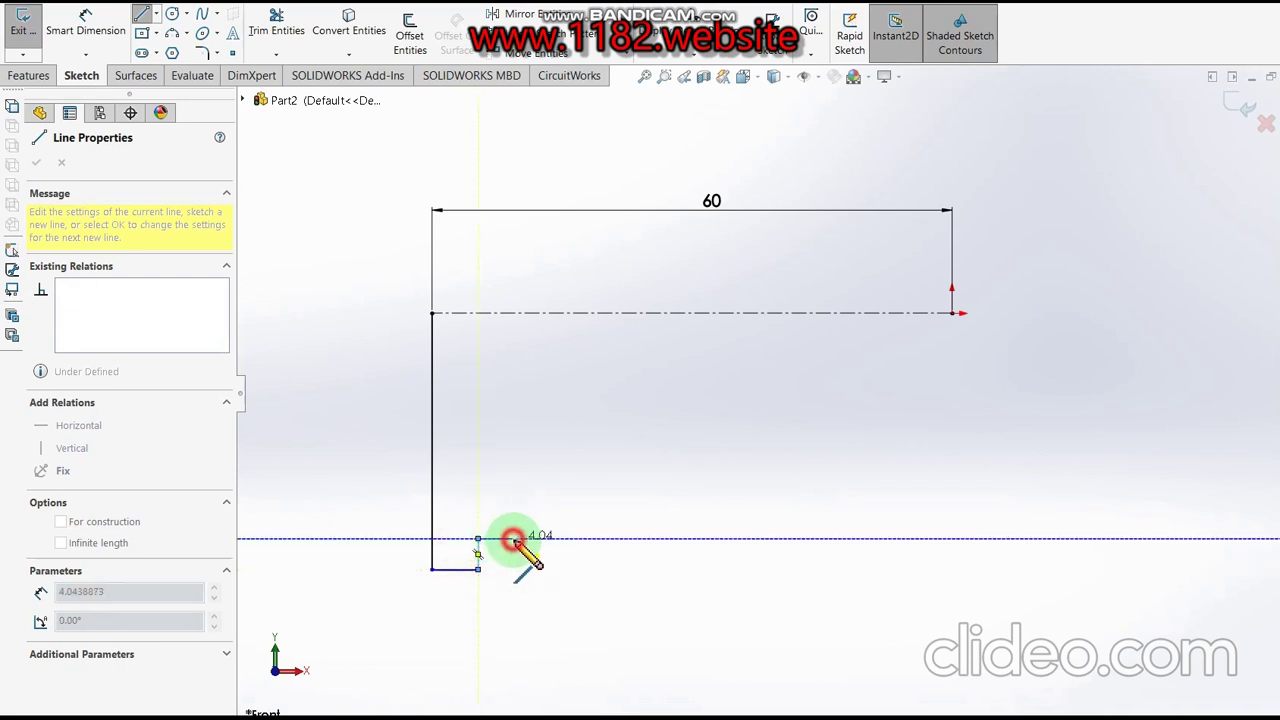
pyautogui.click(512, 540)
pyautogui.click(513, 570)
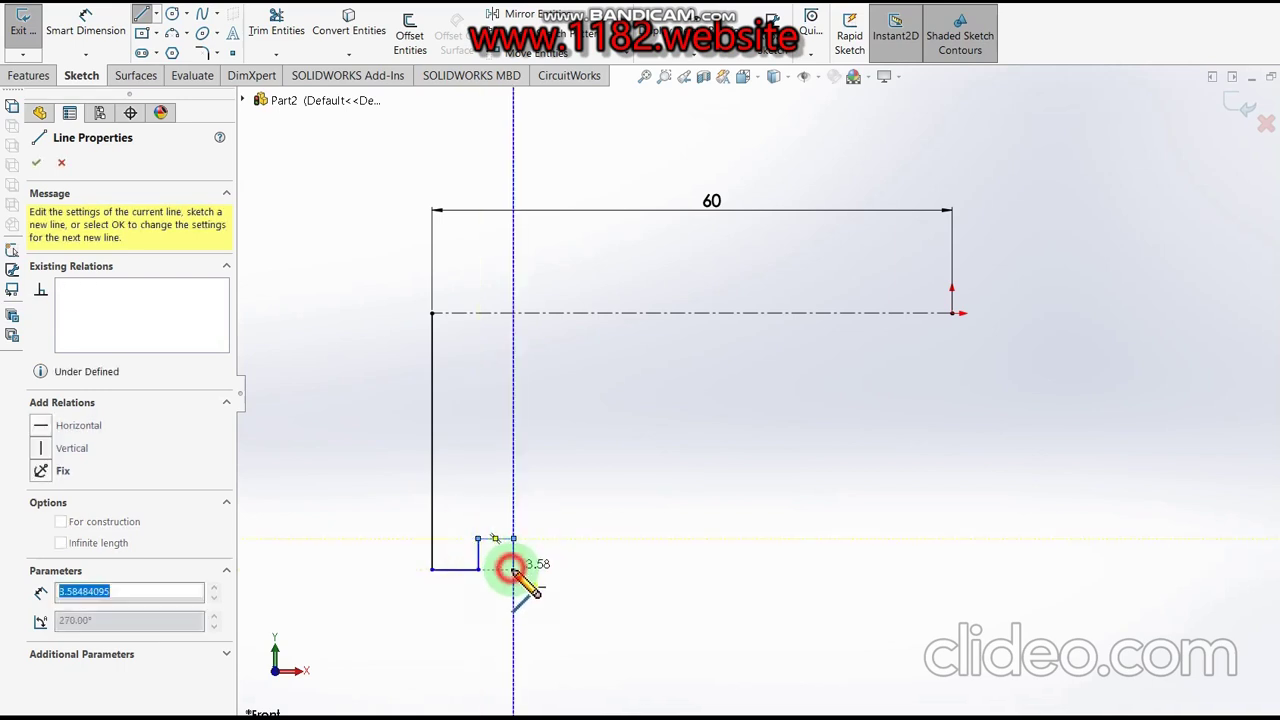
pyautogui.click(546, 570)
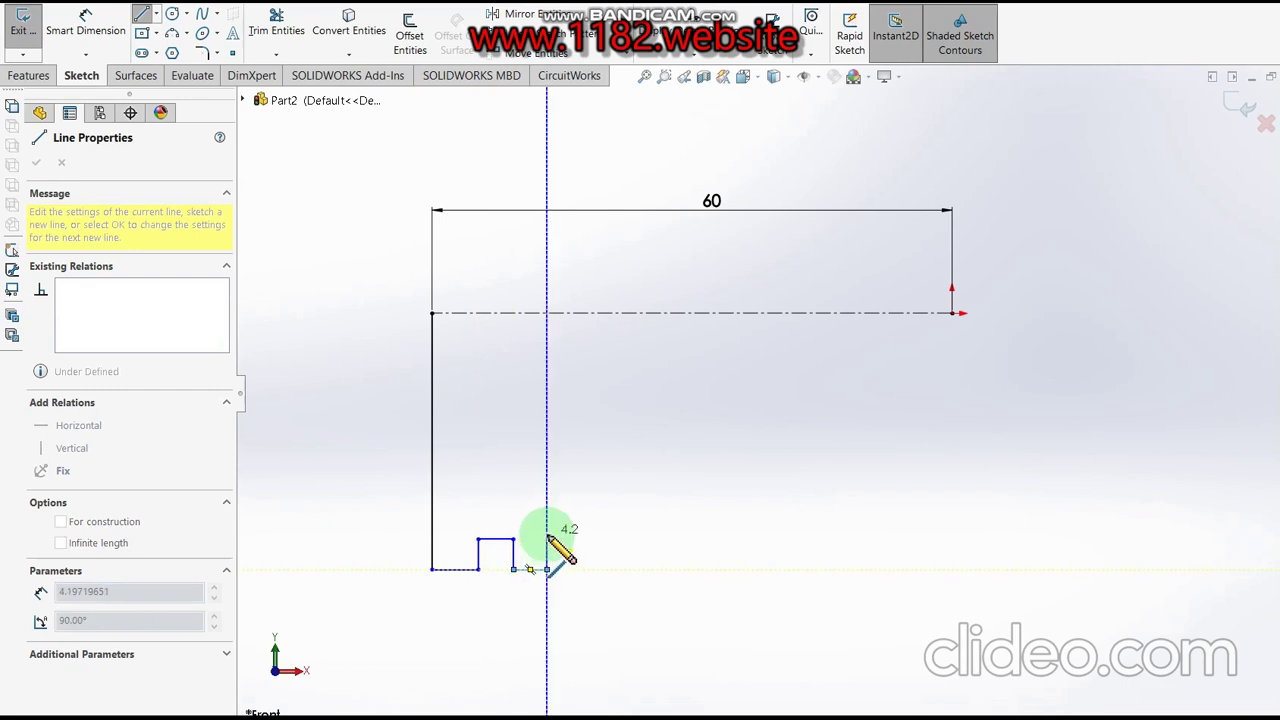
pyautogui.click(546, 539)
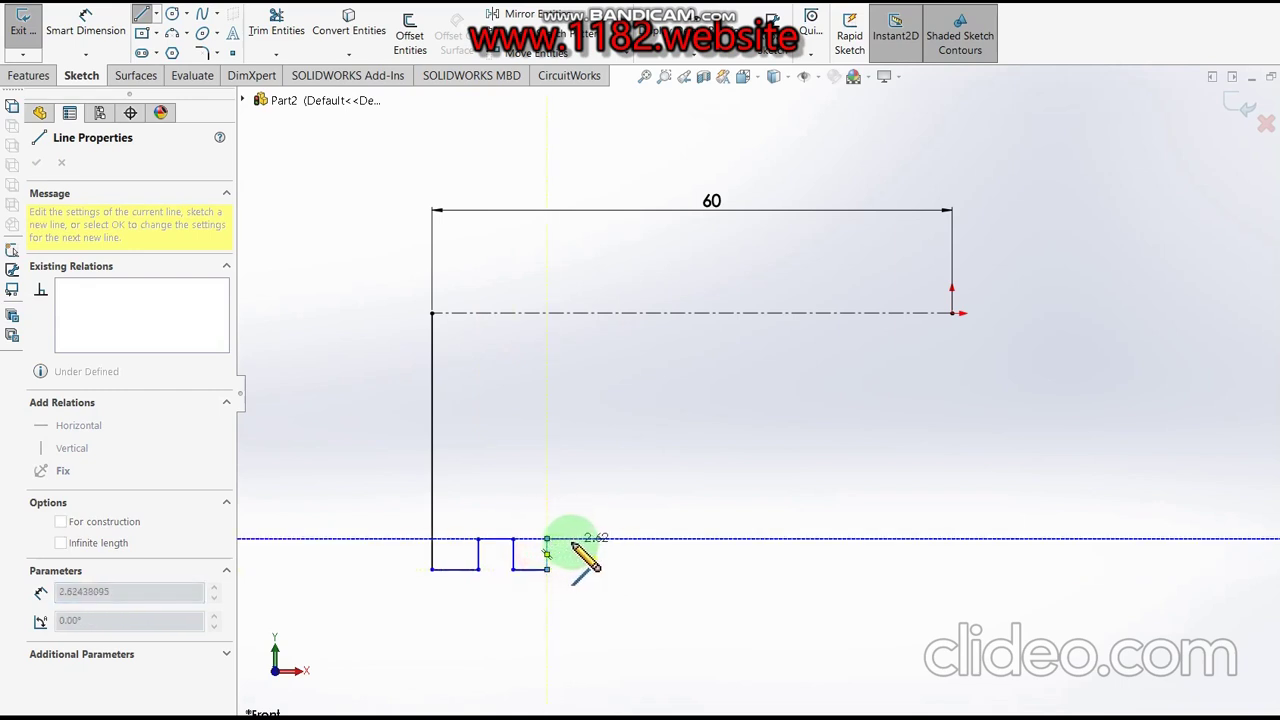
# - Finish the third groove step, run the bottom edge right and the right side up to the centerline
pyautogui.click(583, 539)
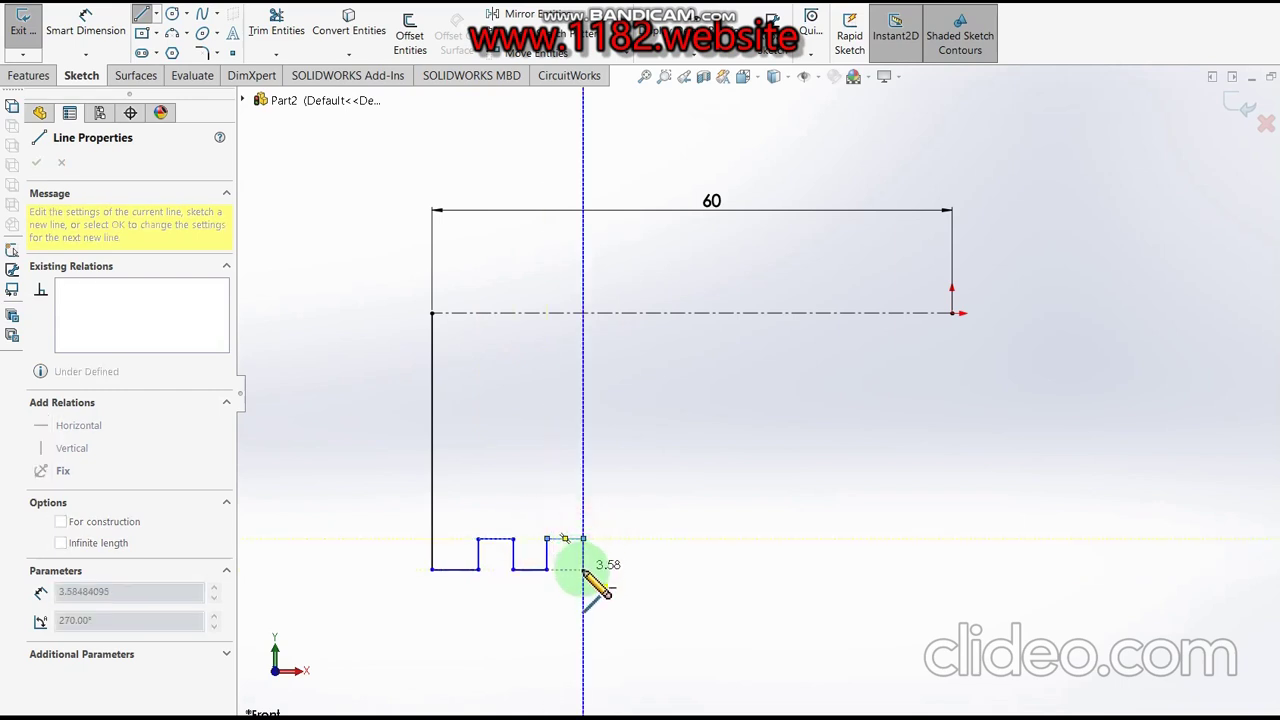
pyautogui.click(583, 570)
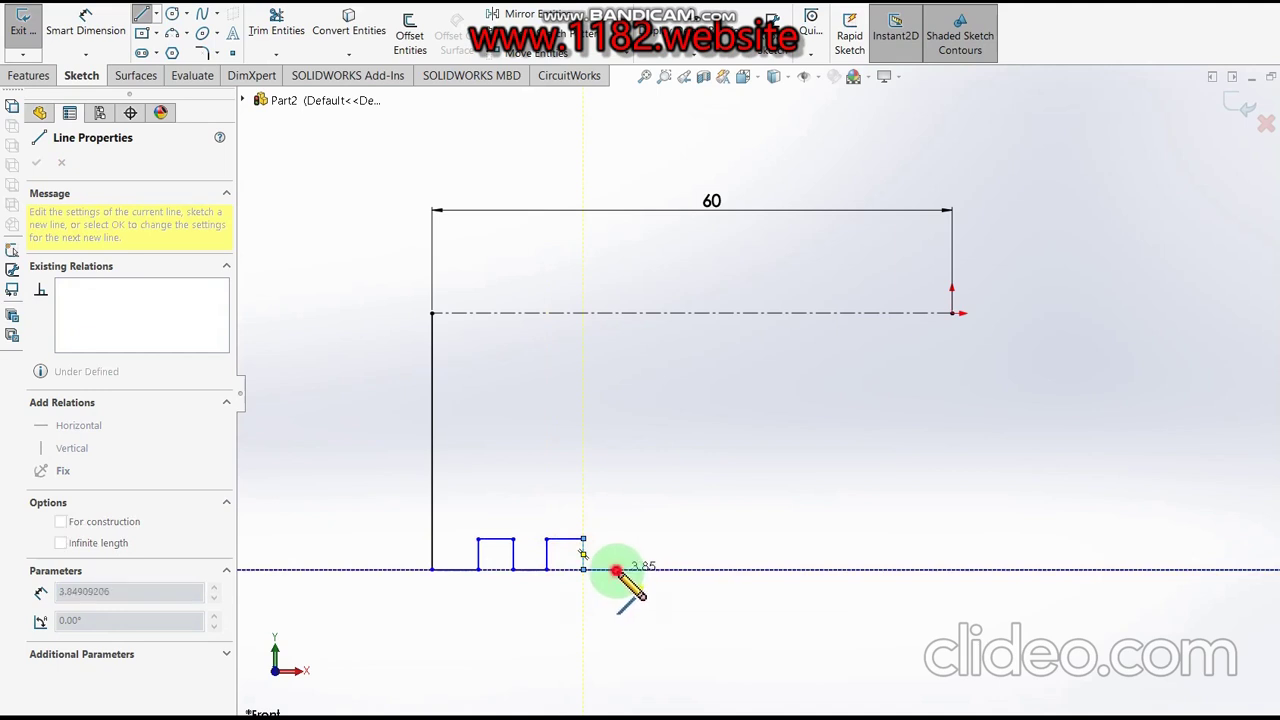
pyautogui.click(616, 570)
pyautogui.click(616, 541)
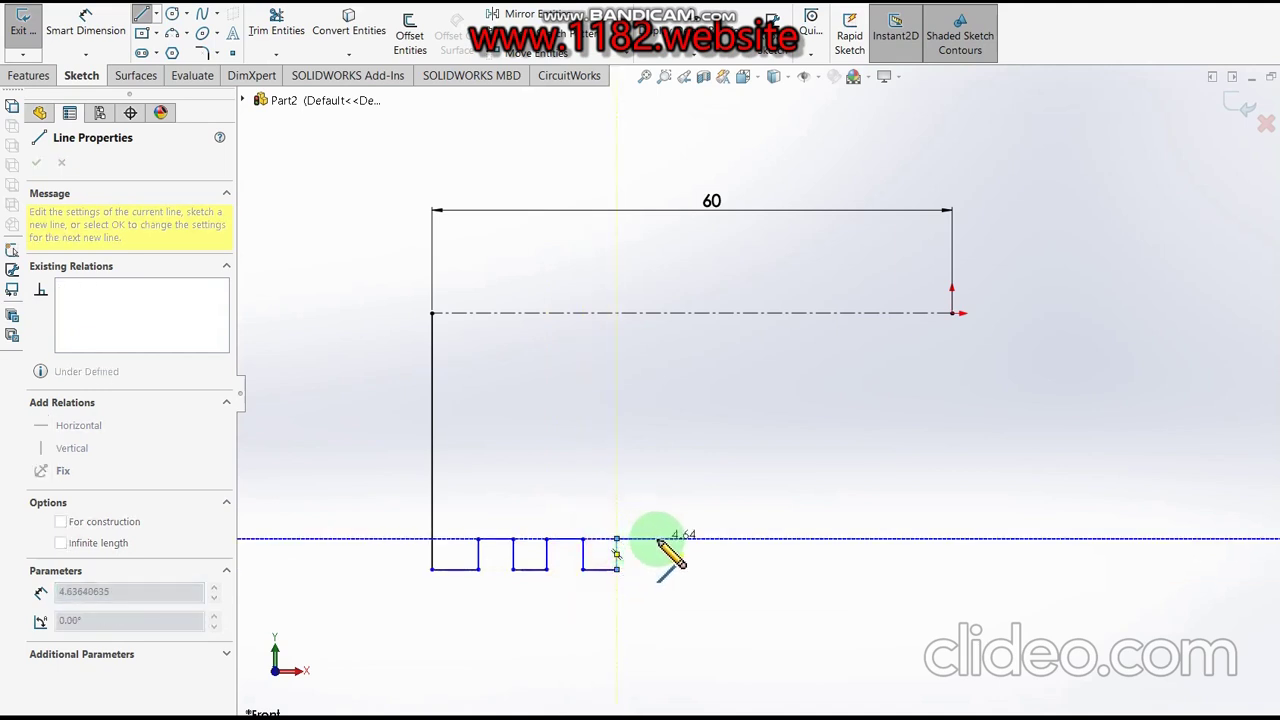
pyautogui.click(655, 539)
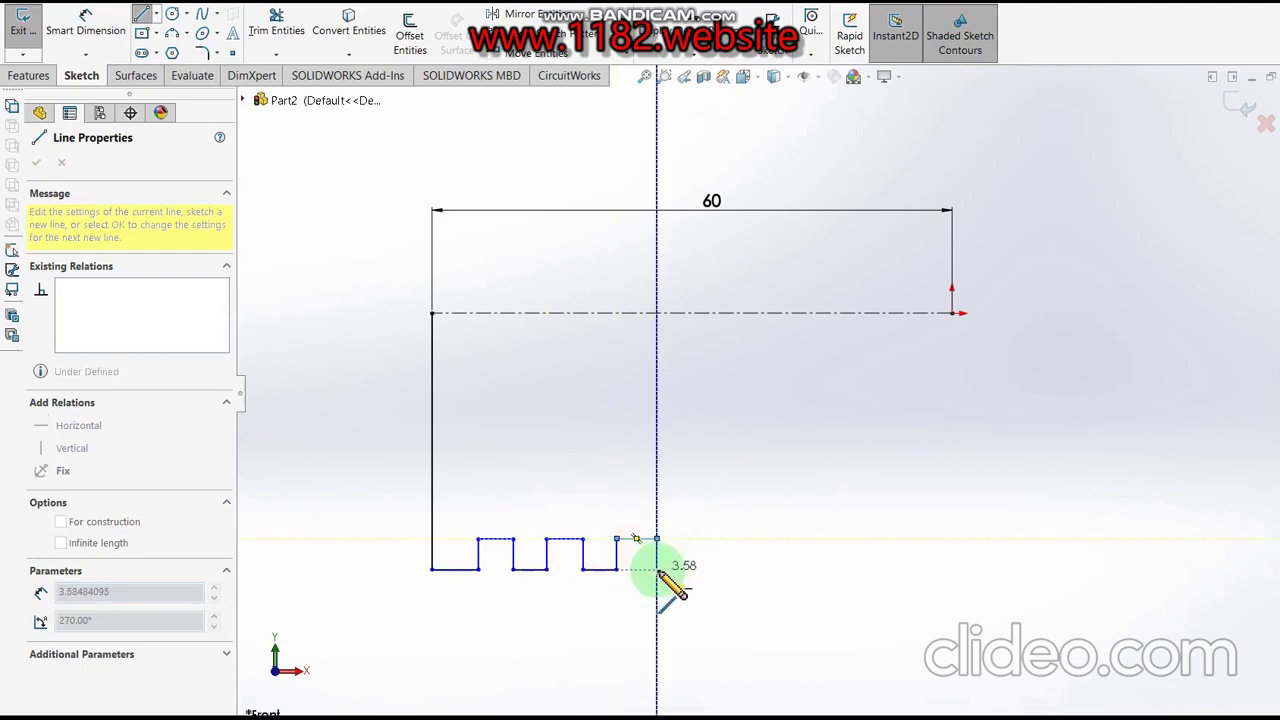
pyautogui.click(656, 570)
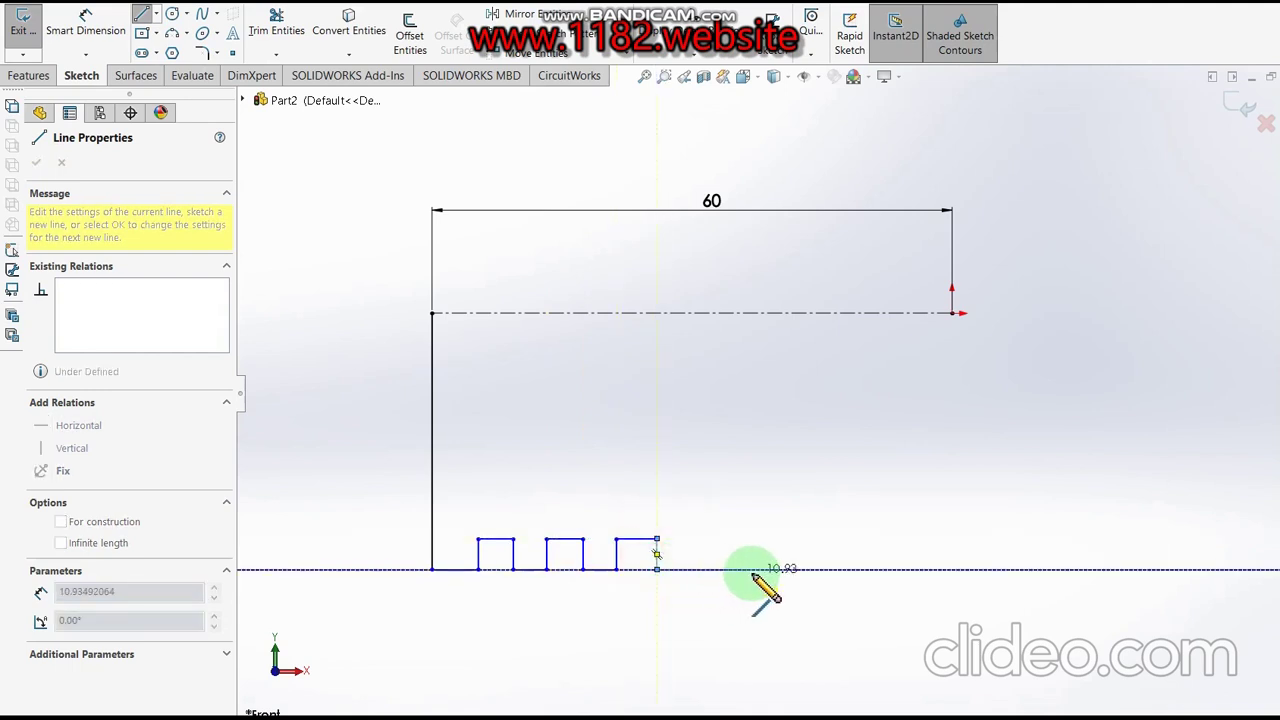
pyautogui.click(952, 570)
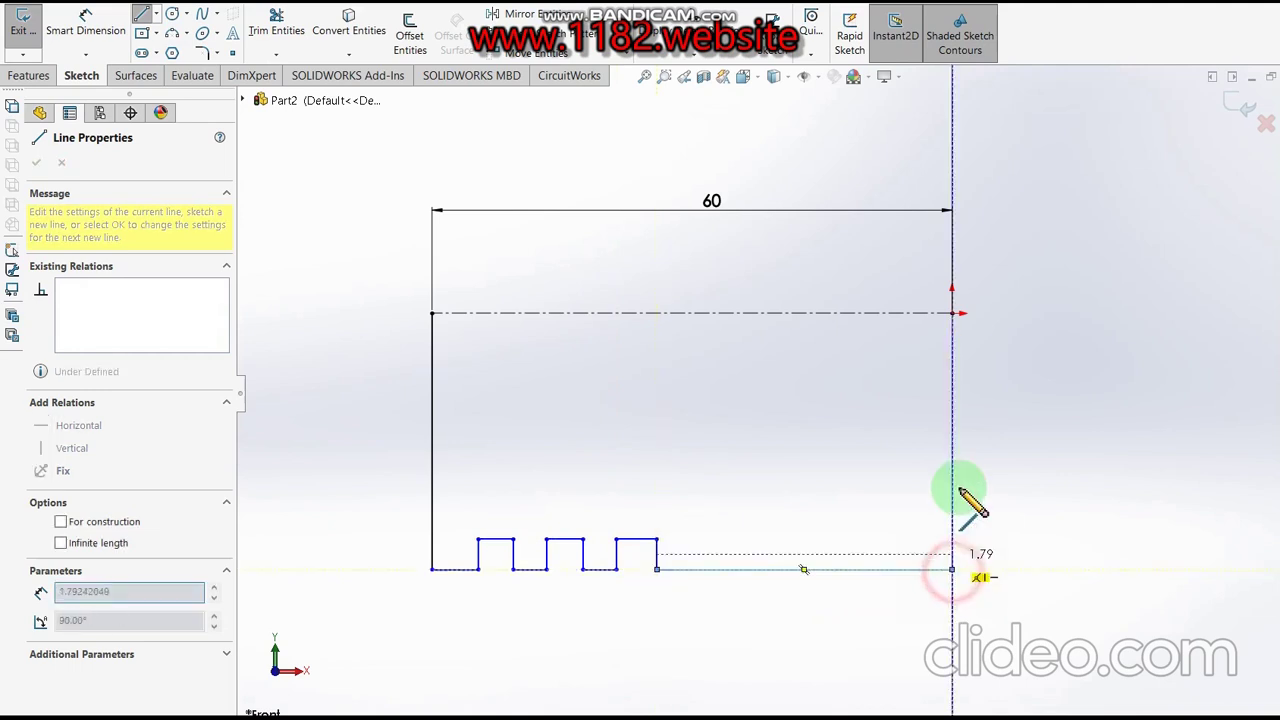
pyautogui.click(952, 314)
pyautogui.press('Escape')
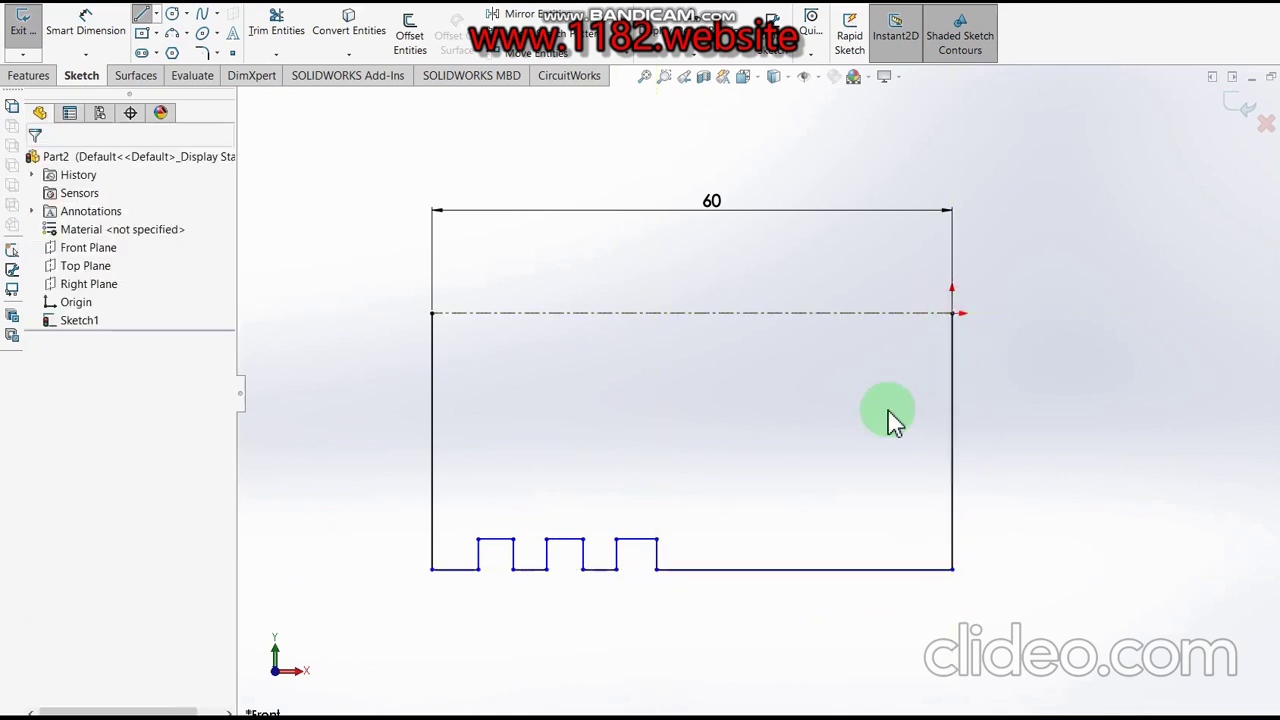
# - Make the three bottom gap segments and three step tops equal in length
pyautogui.click(447, 576)
pyautogui.keyDown('ctrl'); pyautogui.click(531, 570); pyautogui.keyUp('ctrl')
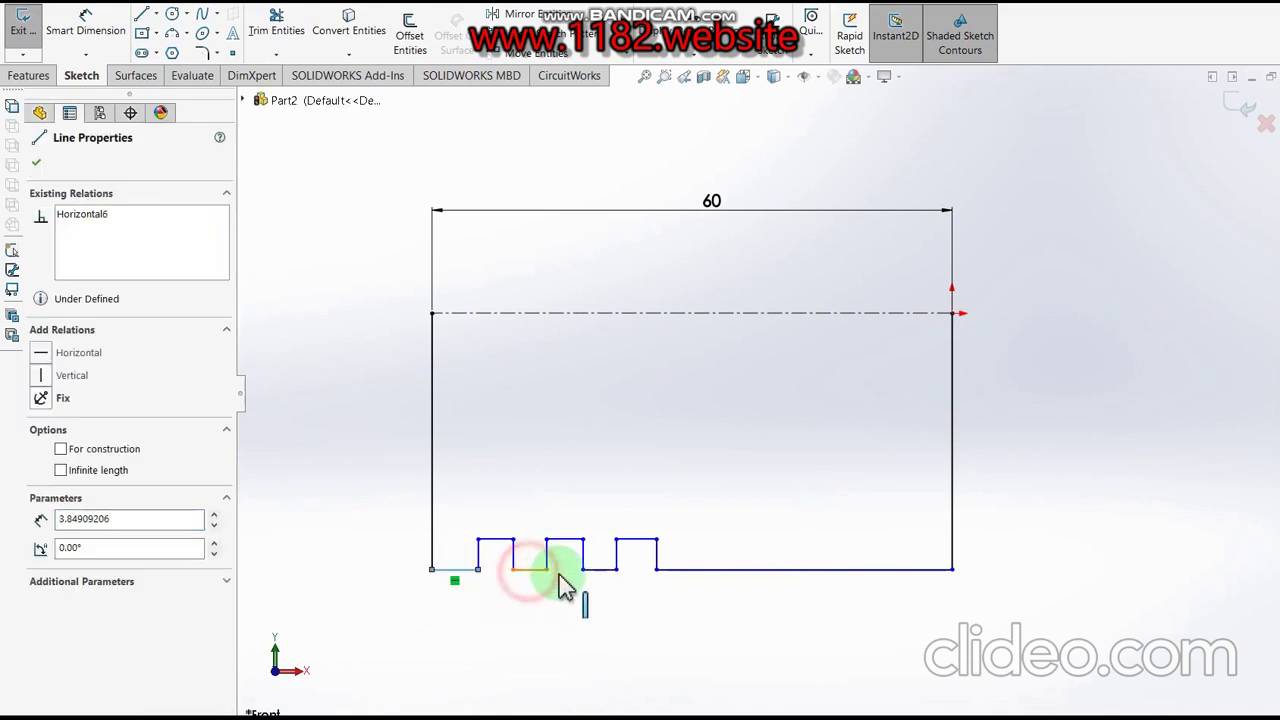
pyautogui.keyDown('ctrl'); pyautogui.click(600, 570); pyautogui.keyUp('ctrl')
pyautogui.keyDown('ctrl'); pyautogui.click(493, 541); pyautogui.keyUp('ctrl')
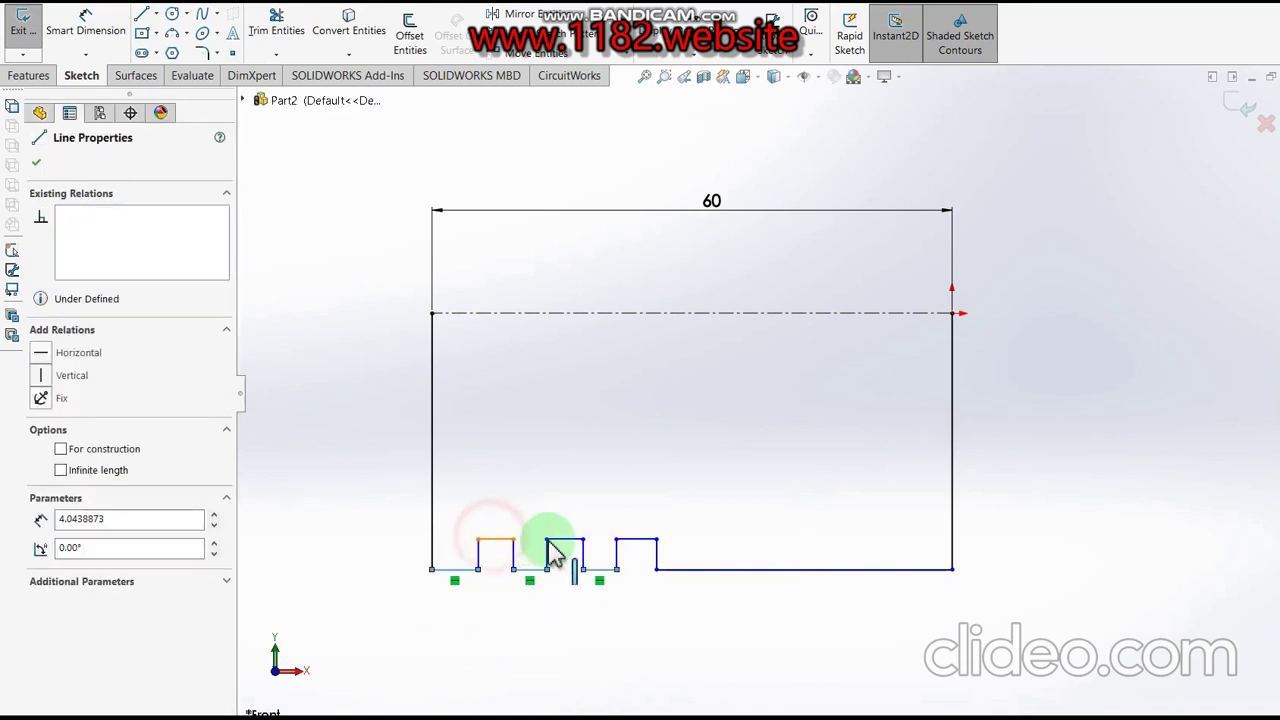
pyautogui.keyDown('ctrl'); pyautogui.click(565, 541); pyautogui.keyUp('ctrl')
pyautogui.keyDown('ctrl'); pyautogui.click(639, 542); pyautogui.keyUp('ctrl')
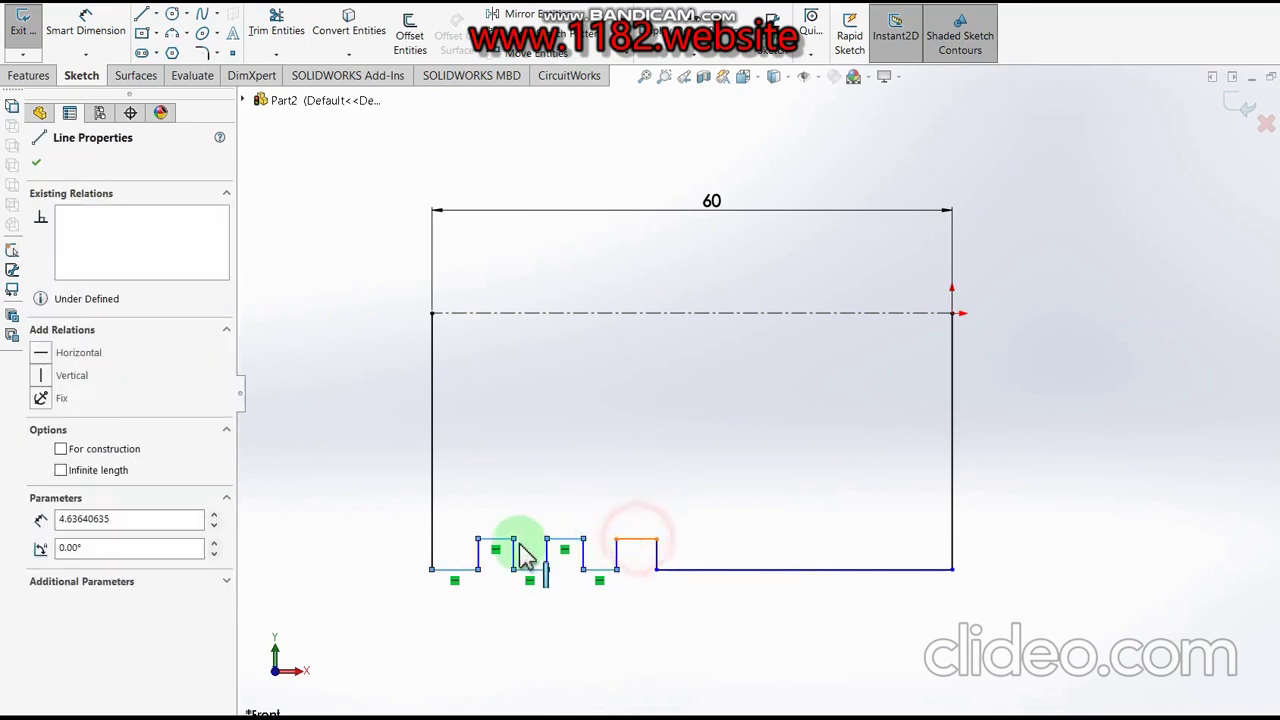
pyautogui.click(44, 581)
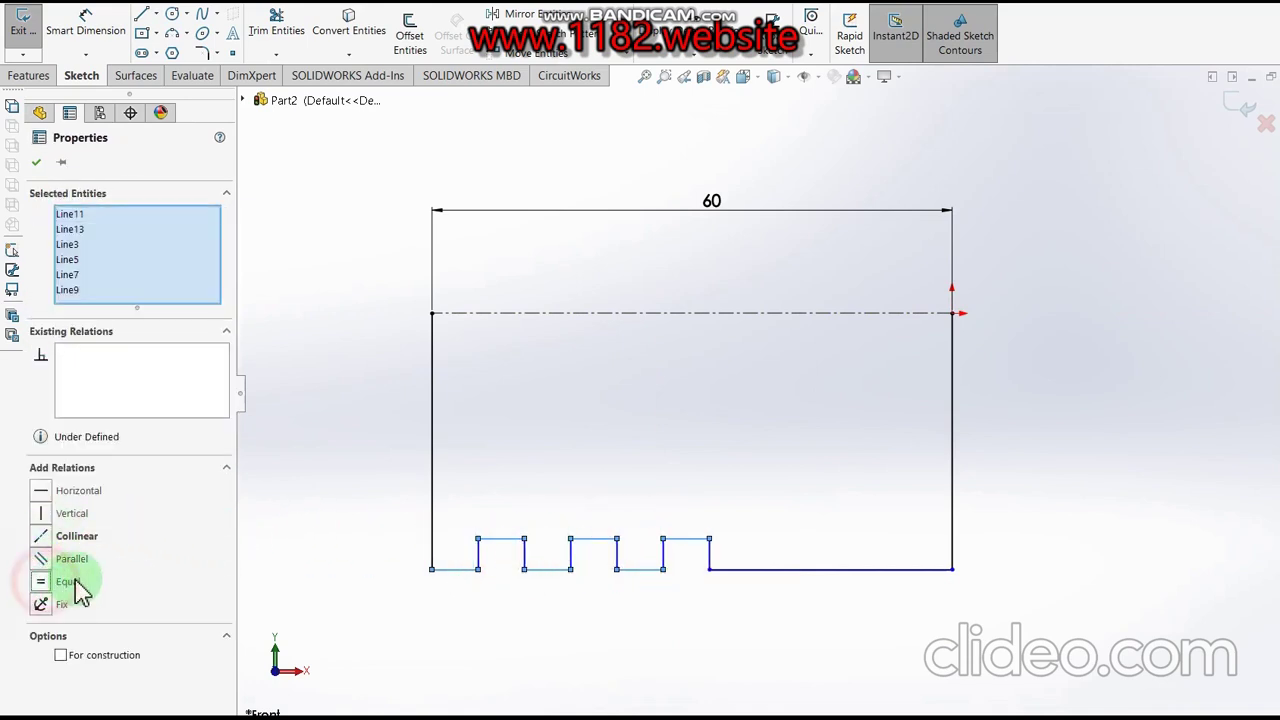
# - Dimension the bottom edge to the centerline as 85
pyautogui.click(68, 18)
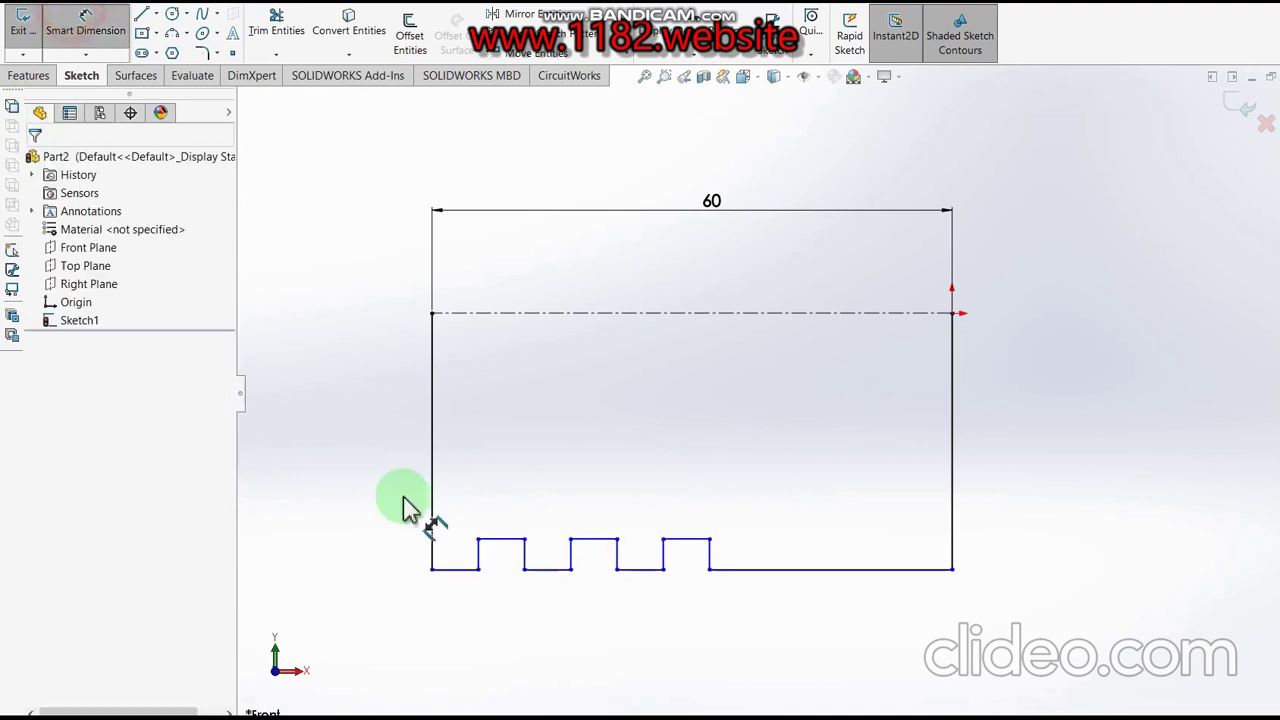
pyautogui.click(451, 570)
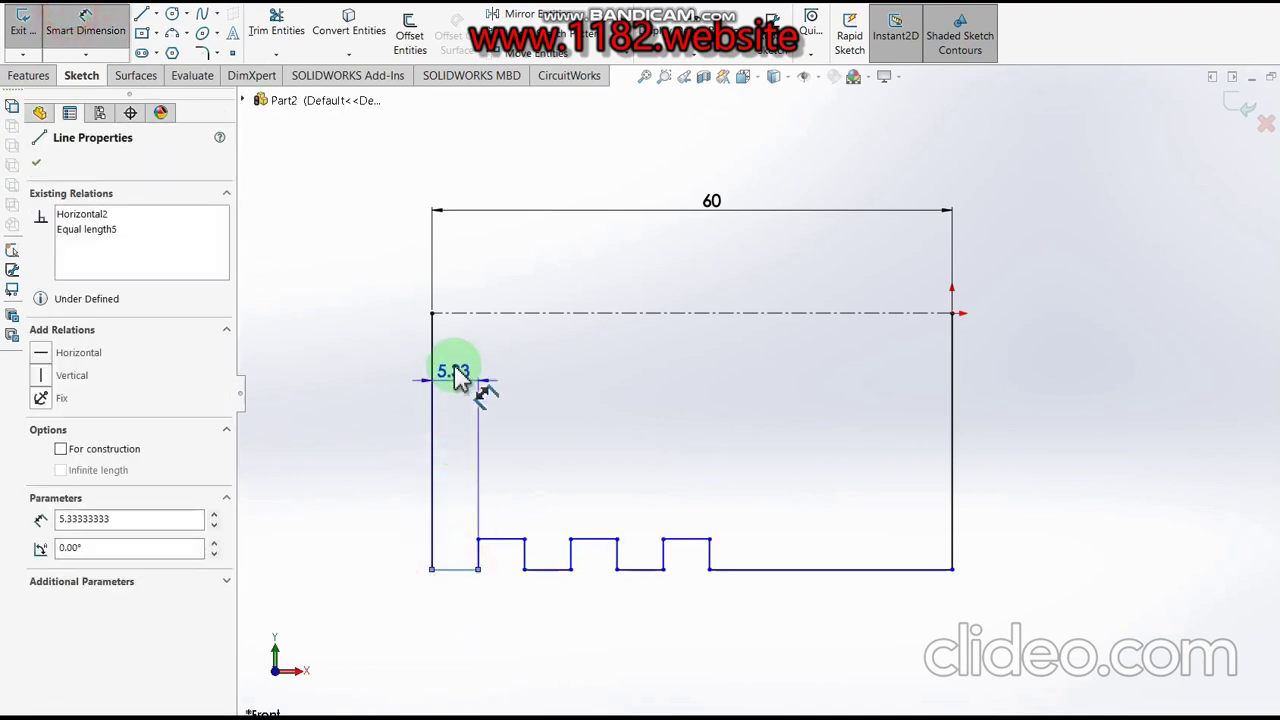
pyautogui.click(471, 312)
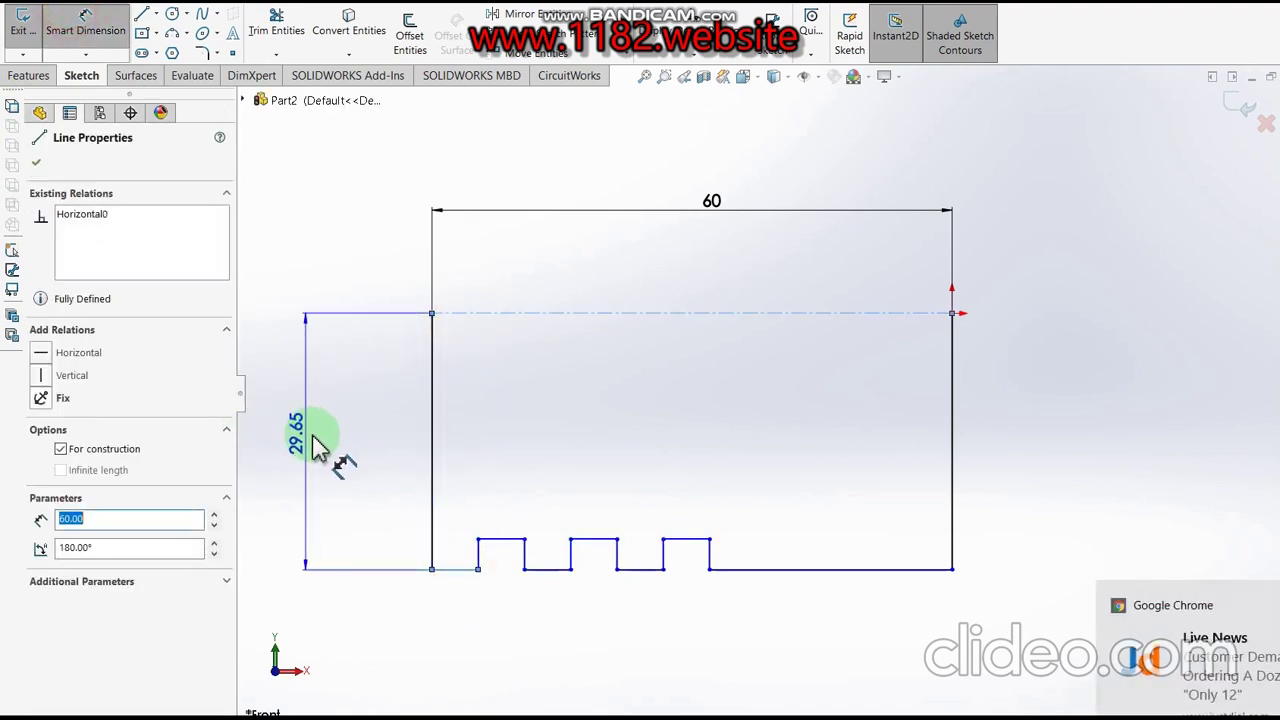
pyautogui.click(340, 285)
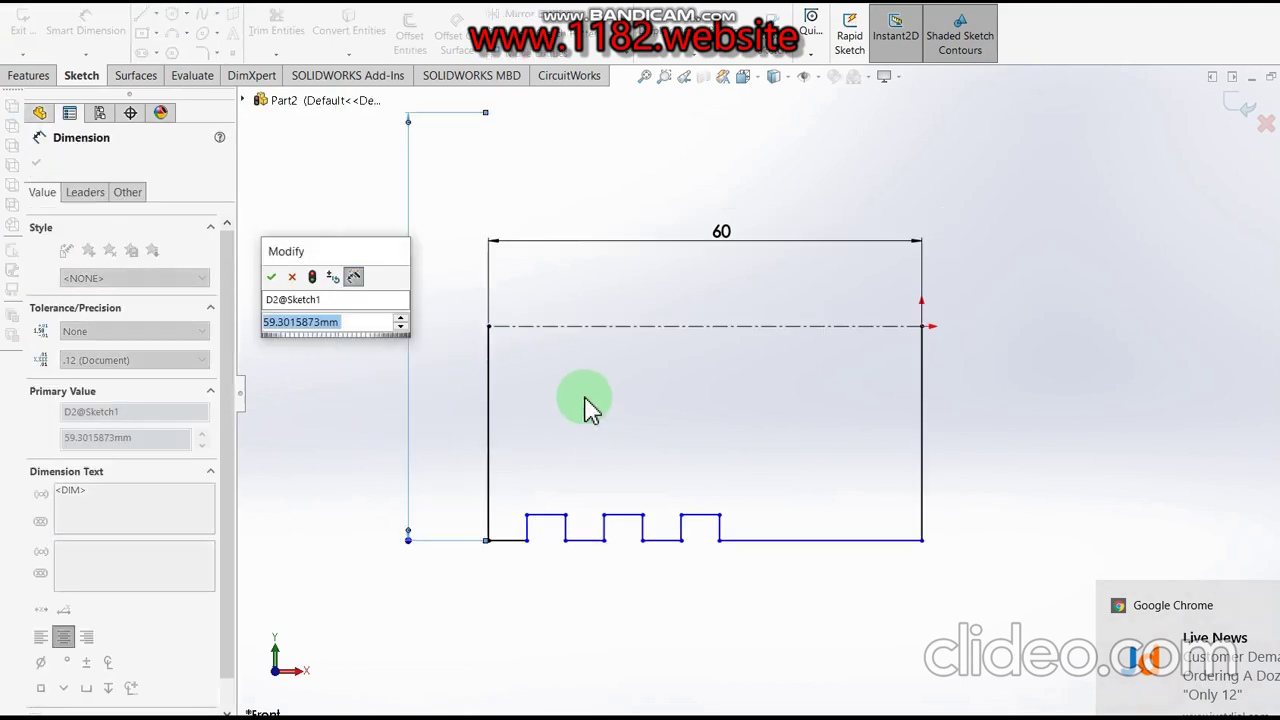
pyautogui.write('60')
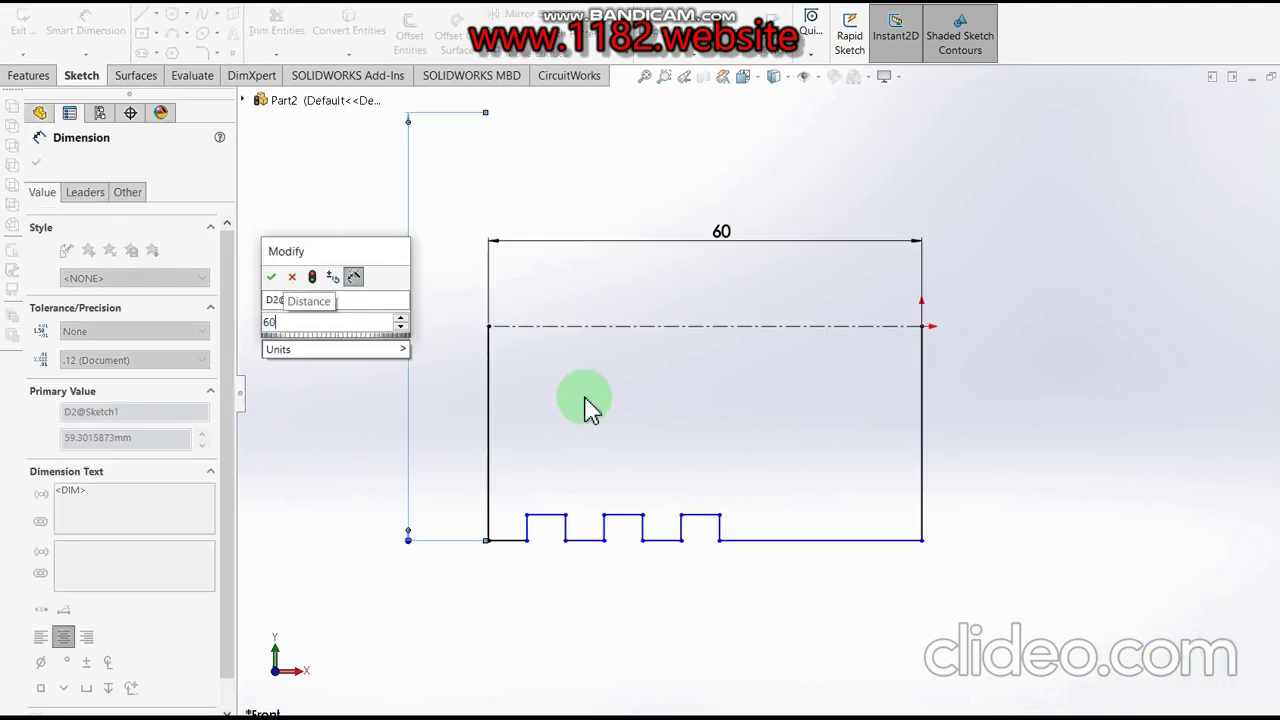
pyautogui.press('BackSpace')
pyautogui.press('BackSpace')
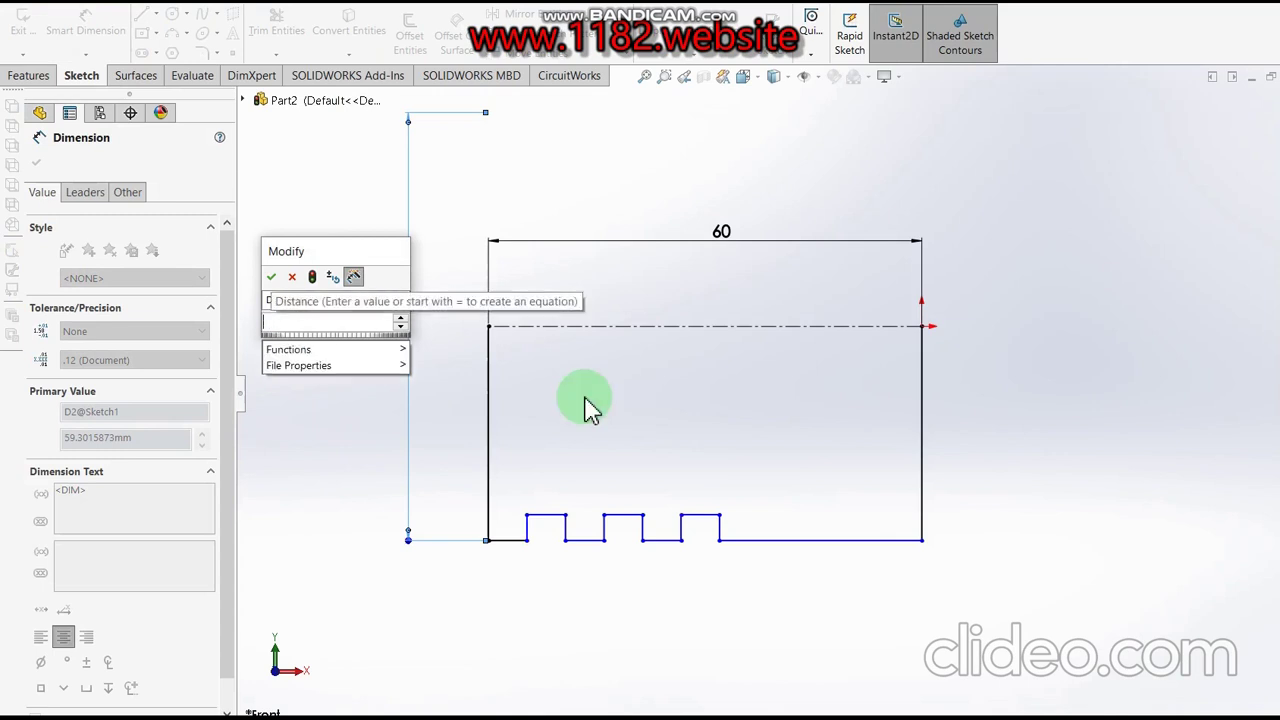
pyautogui.write('85')
pyautogui.press('Return')
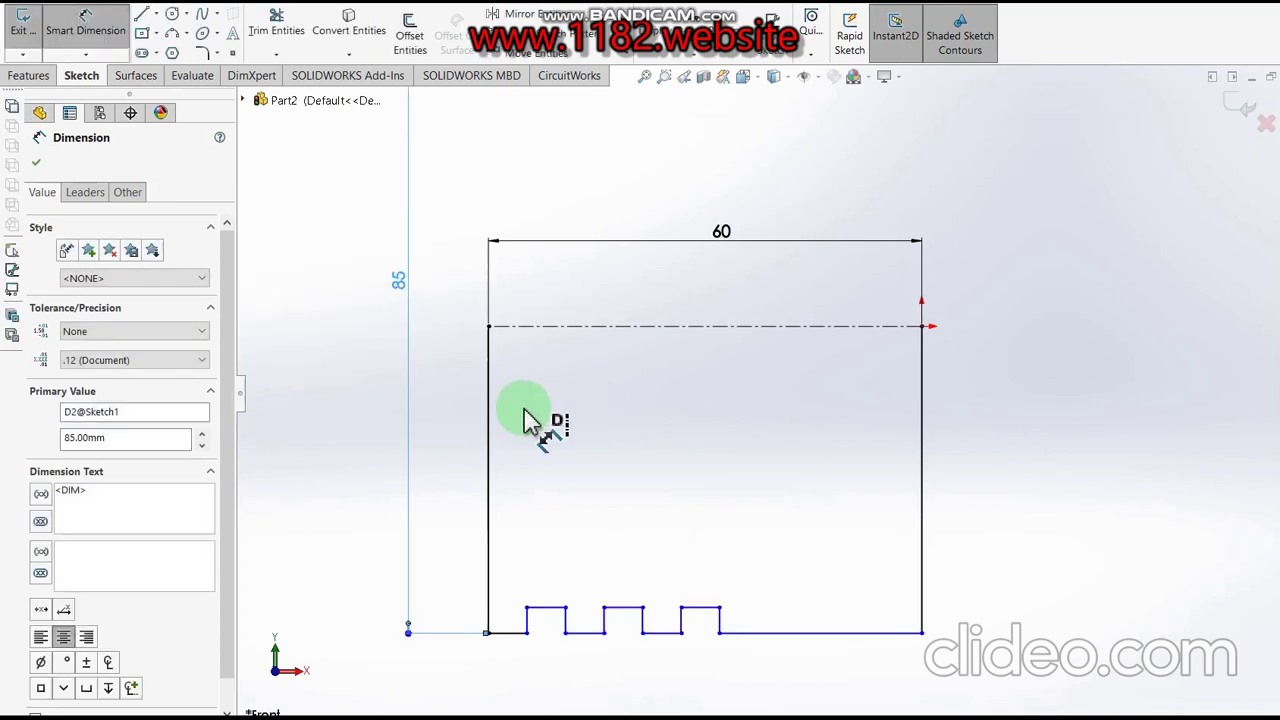
# - Dimension the groove line to the centerline as 75, checking the reference drawing
pyautogui.scroll(2, 564, 403)
pyautogui.scroll(2, 680, 370)
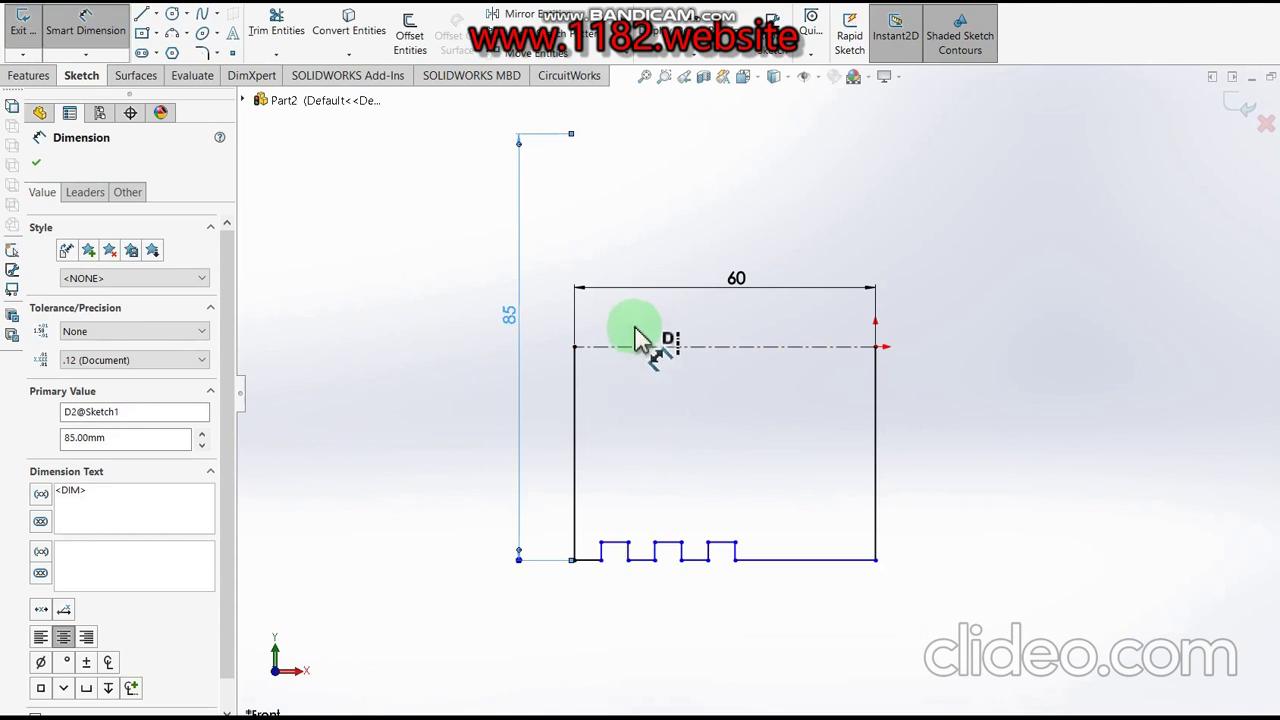
pyautogui.click(582, 566)
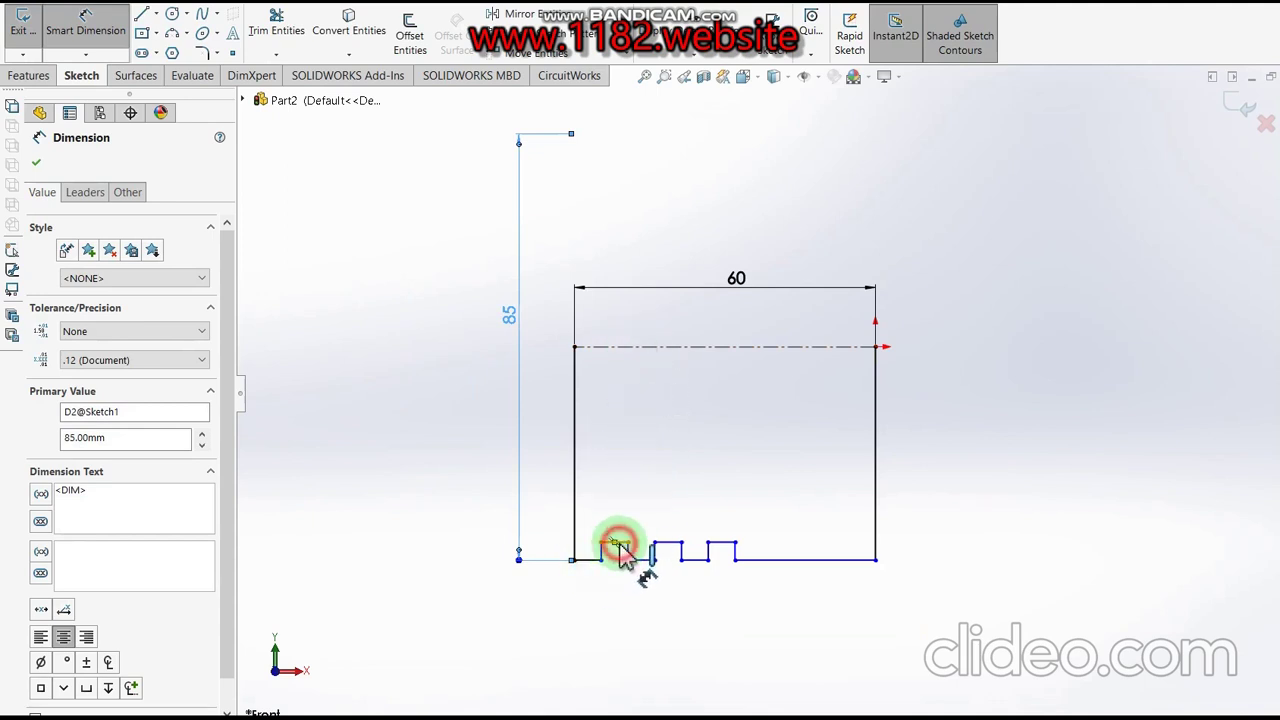
pyautogui.moveTo(620, 546)
pyautogui.mouseDown()
pyautogui.moveTo(627, 347)
pyautogui.moveTo(555, 350)
pyautogui.mouseUp()
pyautogui.doubleClick(557, 327)
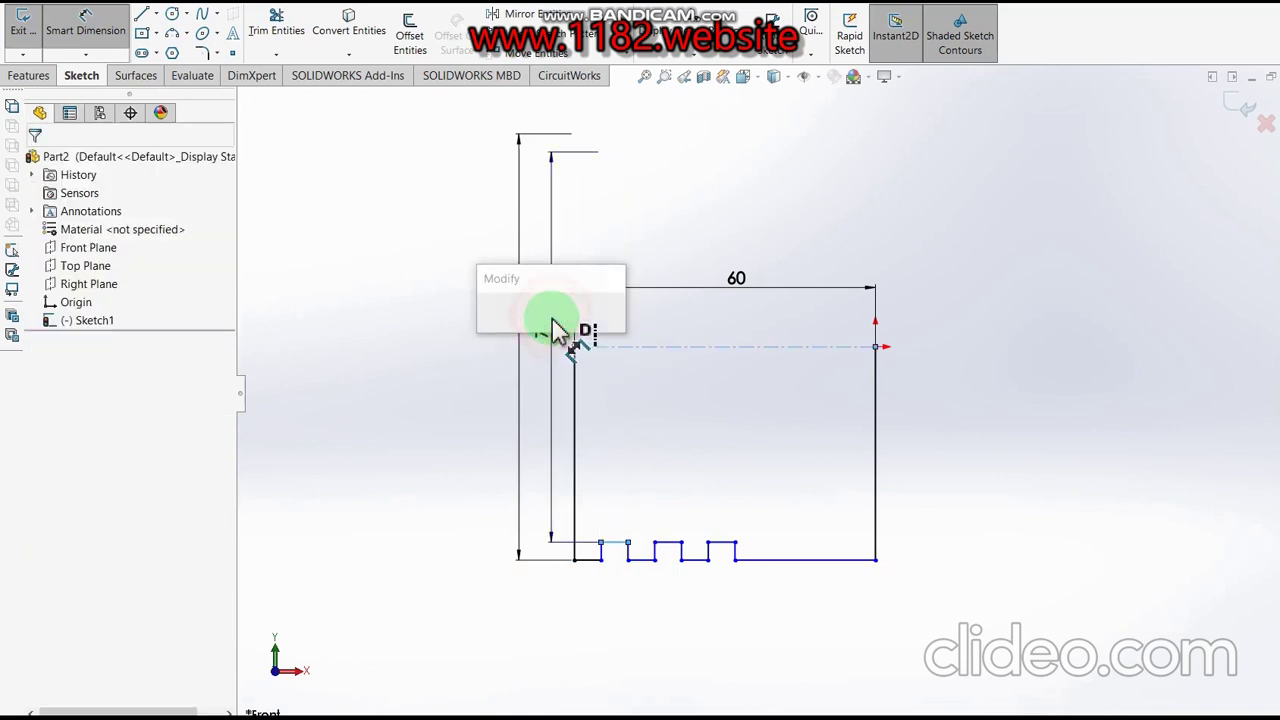
pyautogui.hotkey('alt', 'Tab')
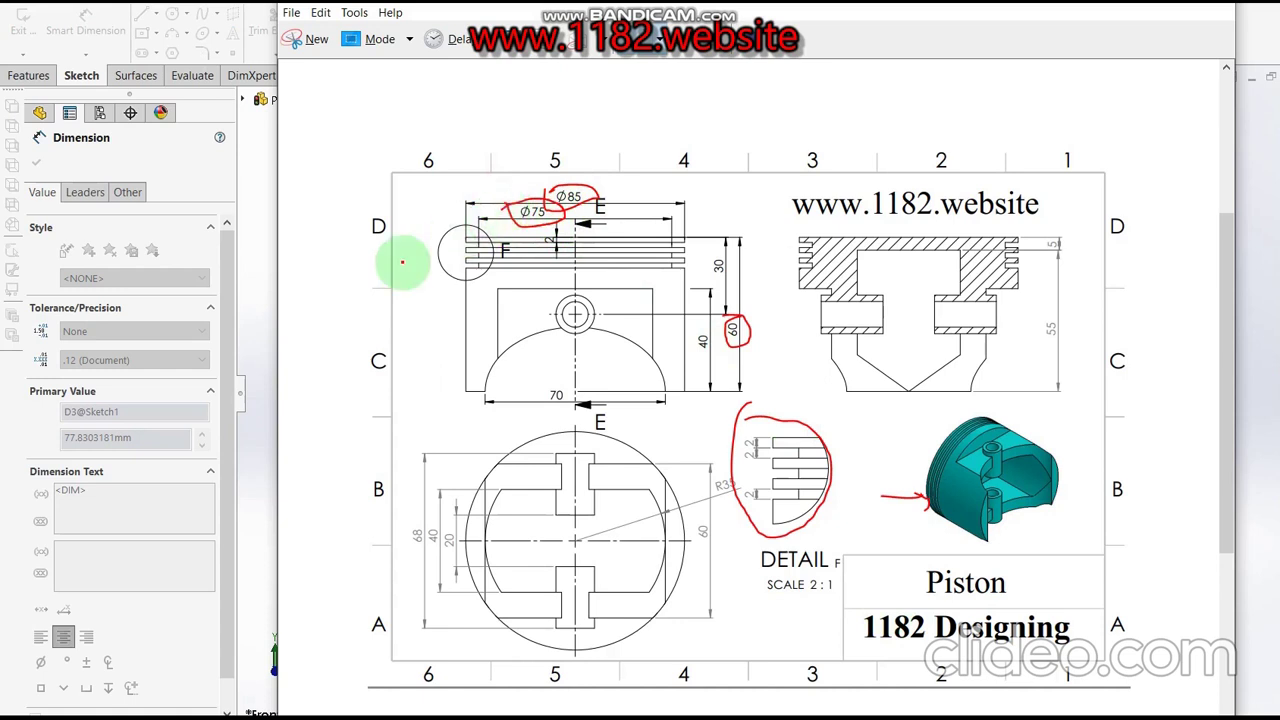
pyautogui.click(250, 268)
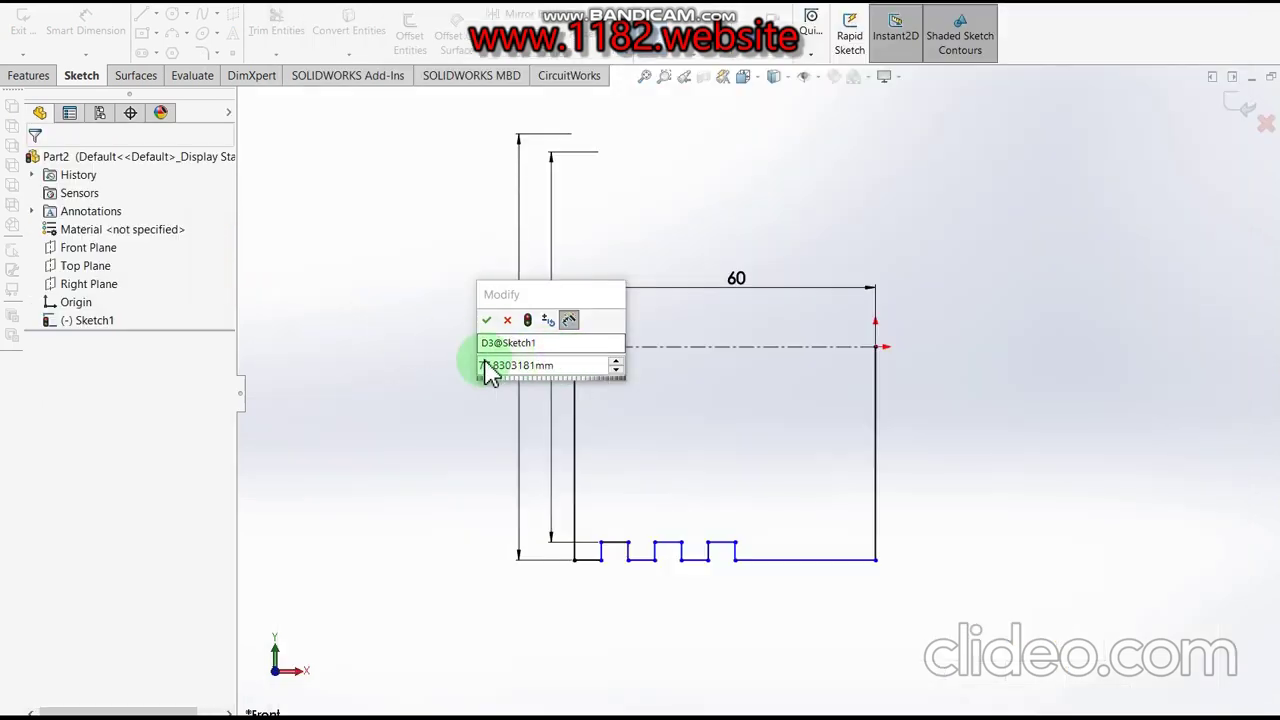
pyautogui.click(580, 368)
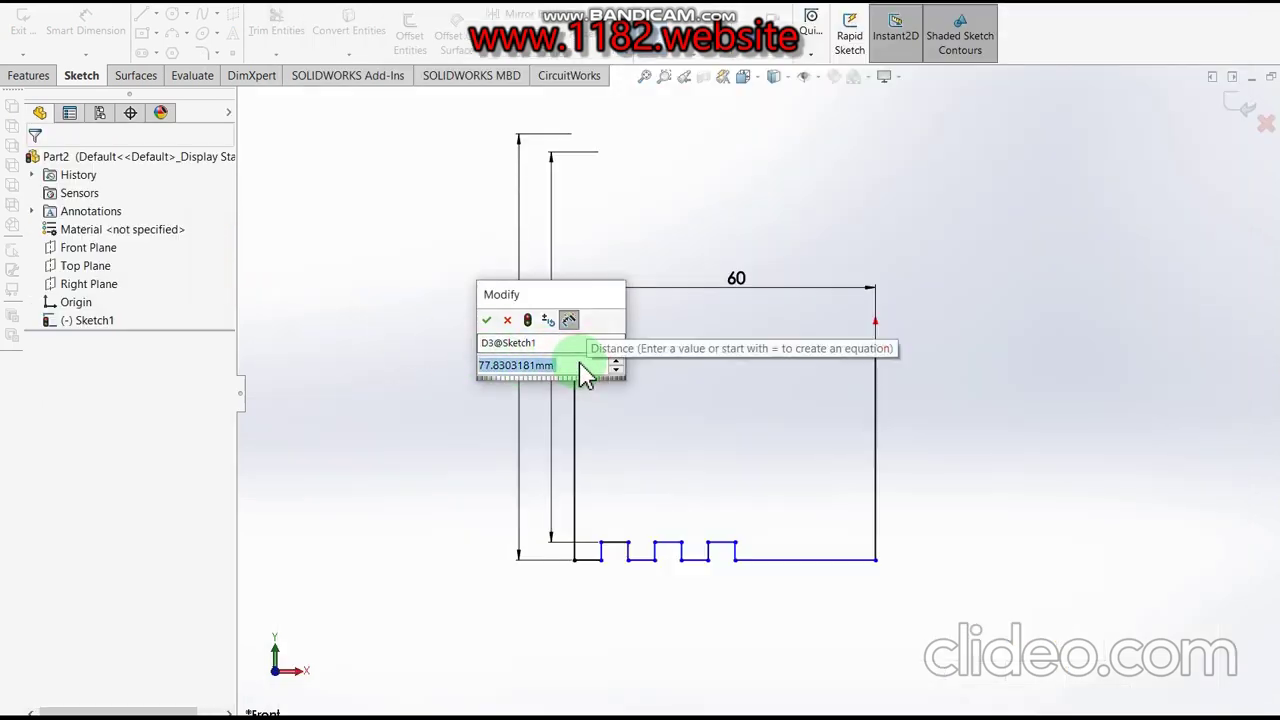
pyautogui.write('75')
pyautogui.press('Escape')
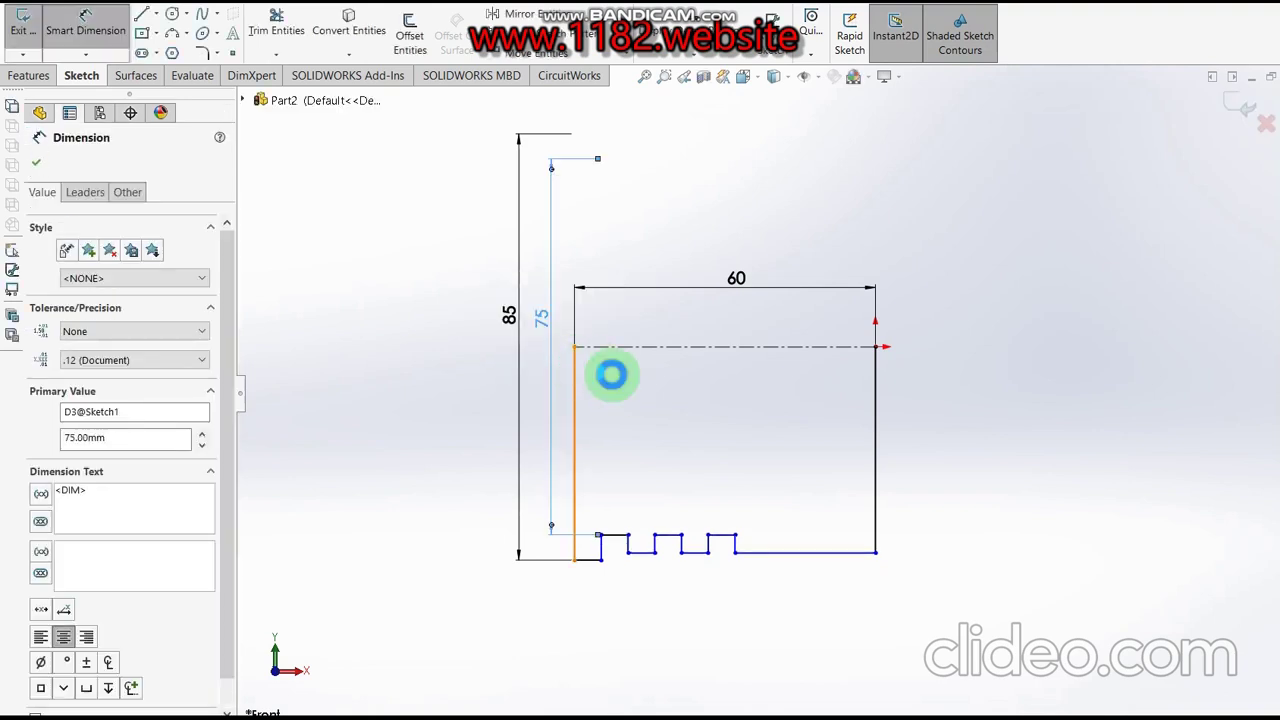
# - Cancel the pending dimension, select the short groove side lines, then clear the selection
pyautogui.click(602, 550)
pyautogui.press('Escape')
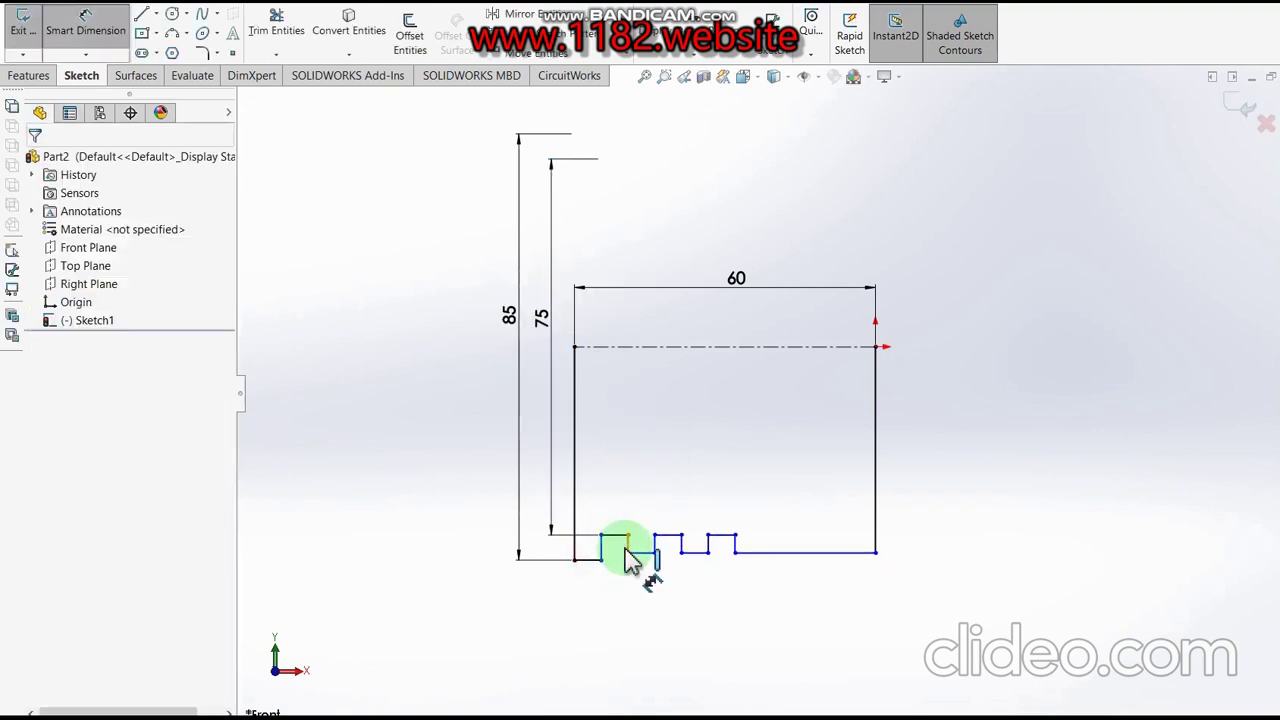
pyautogui.press('Escape')
pyautogui.click(602, 548)
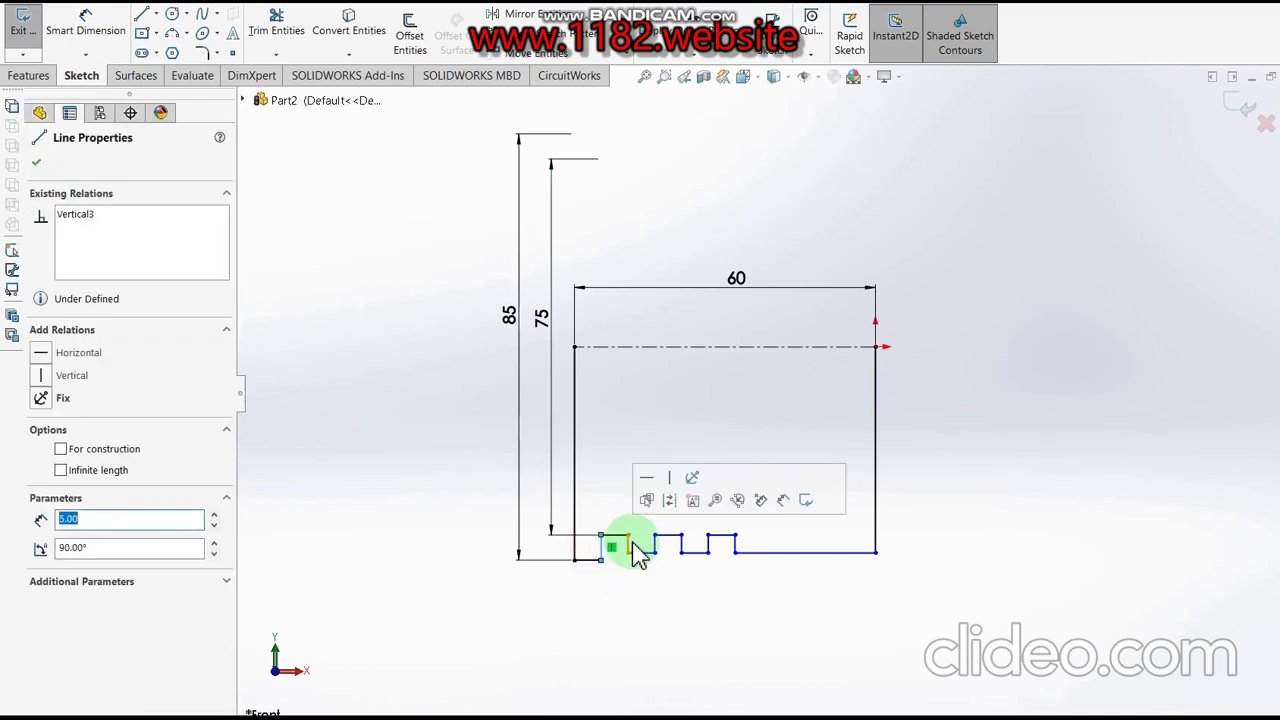
pyautogui.keyDown('ctrl'); pyautogui.click(656, 545); pyautogui.keyUp('ctrl')
pyautogui.keyDown('ctrl'); pyautogui.click(683, 548); pyautogui.keyUp('ctrl')
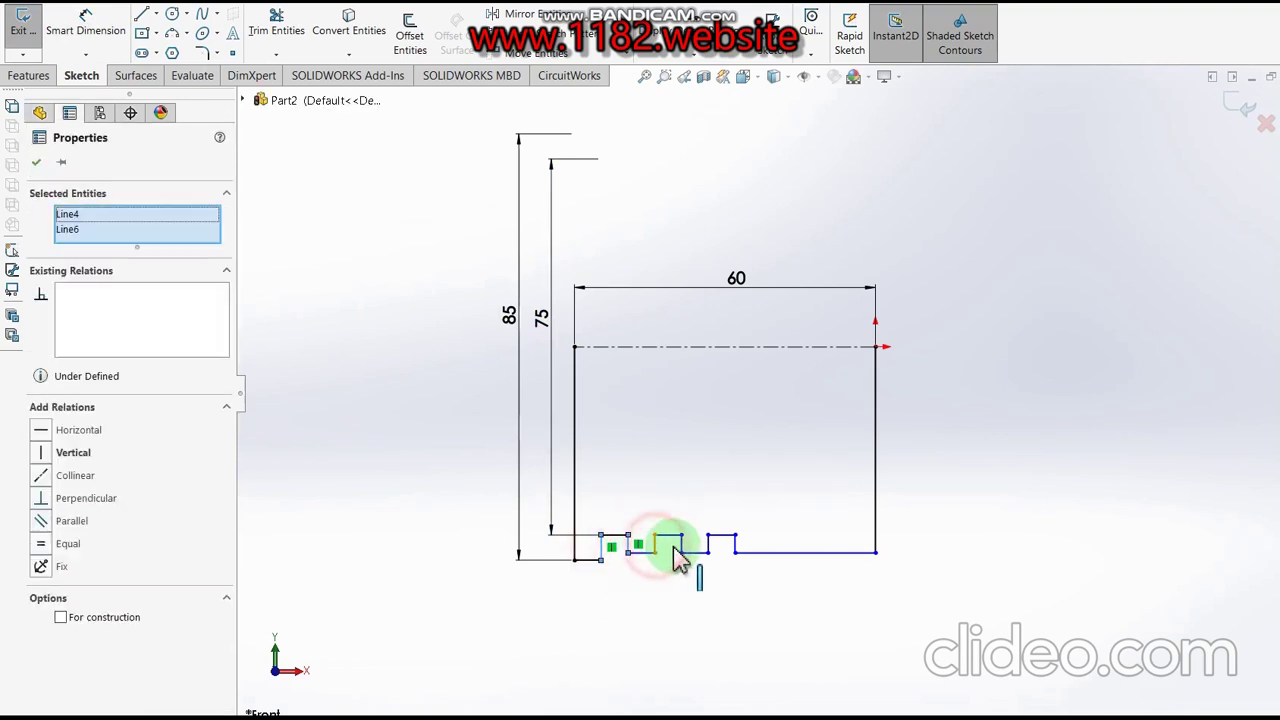
pyautogui.keyDown('ctrl'); pyautogui.click(708, 548); pyautogui.keyUp('ctrl')
pyautogui.keyDown('ctrl'); pyautogui.click(735, 550); pyautogui.keyUp('ctrl')
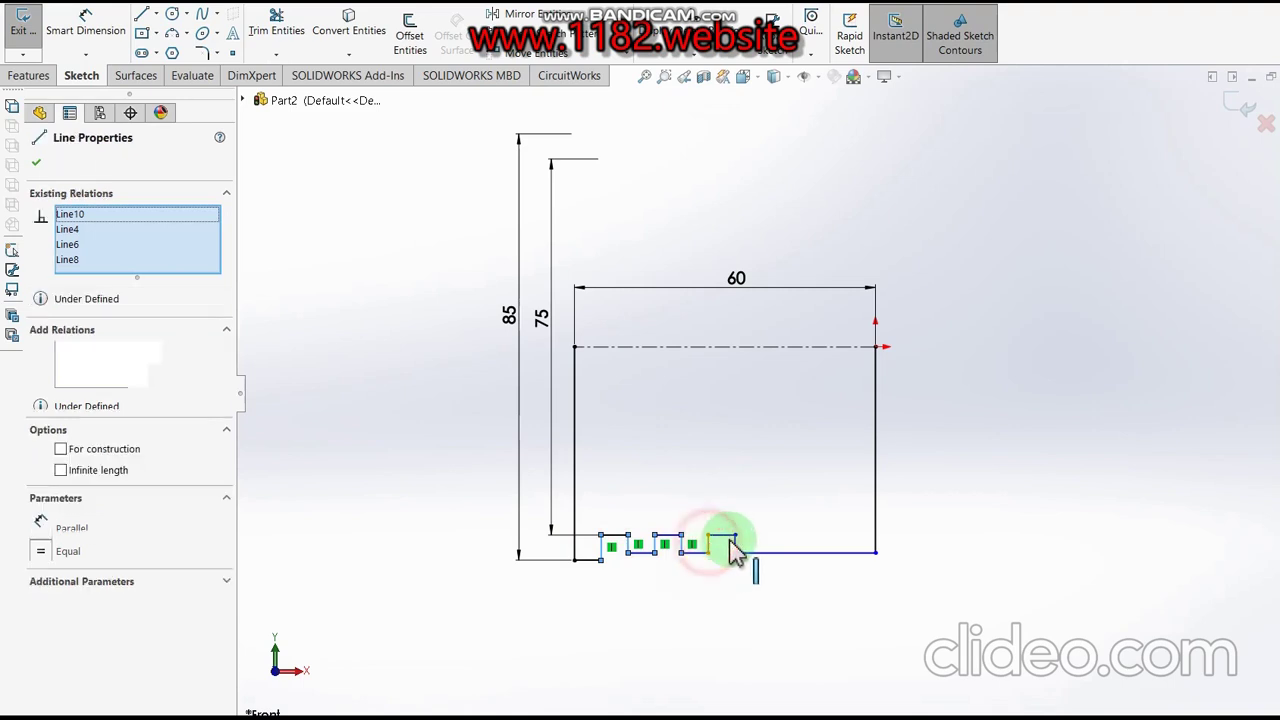
pyautogui.keyDown('ctrl'); pyautogui.click(738, 552); pyautogui.keyUp('ctrl')
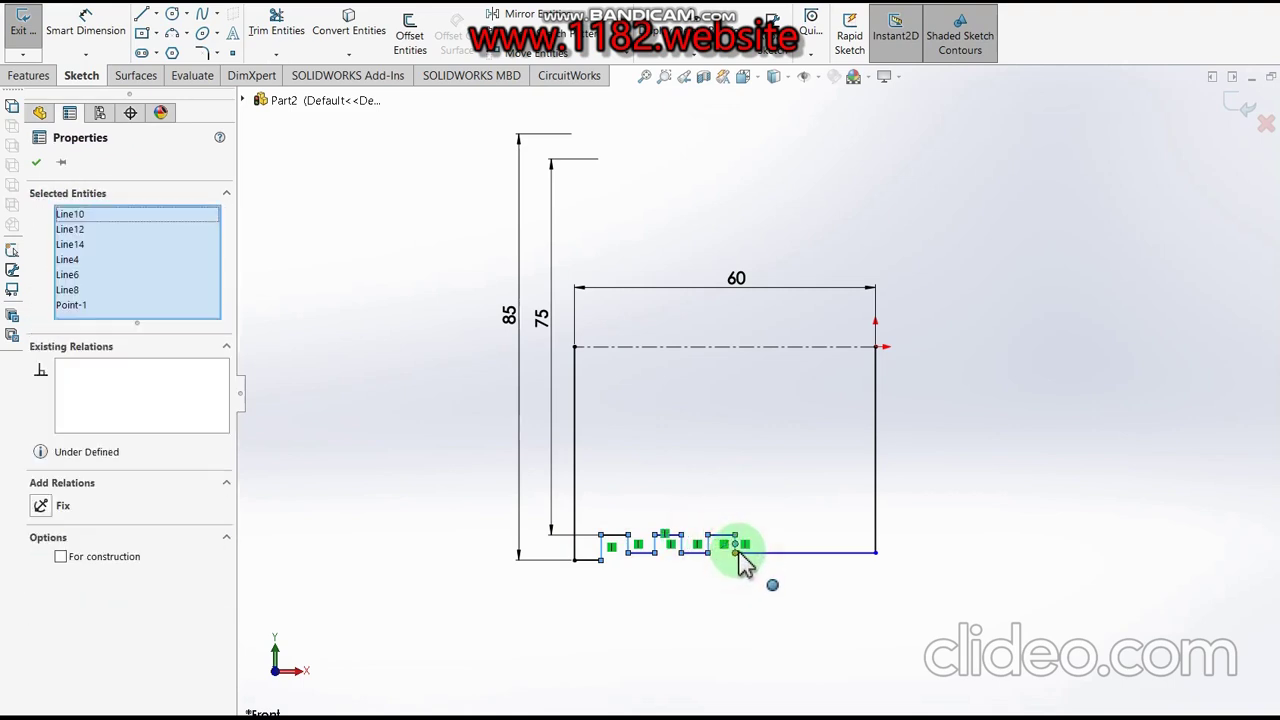
pyautogui.scroll(-2, 740, 560)
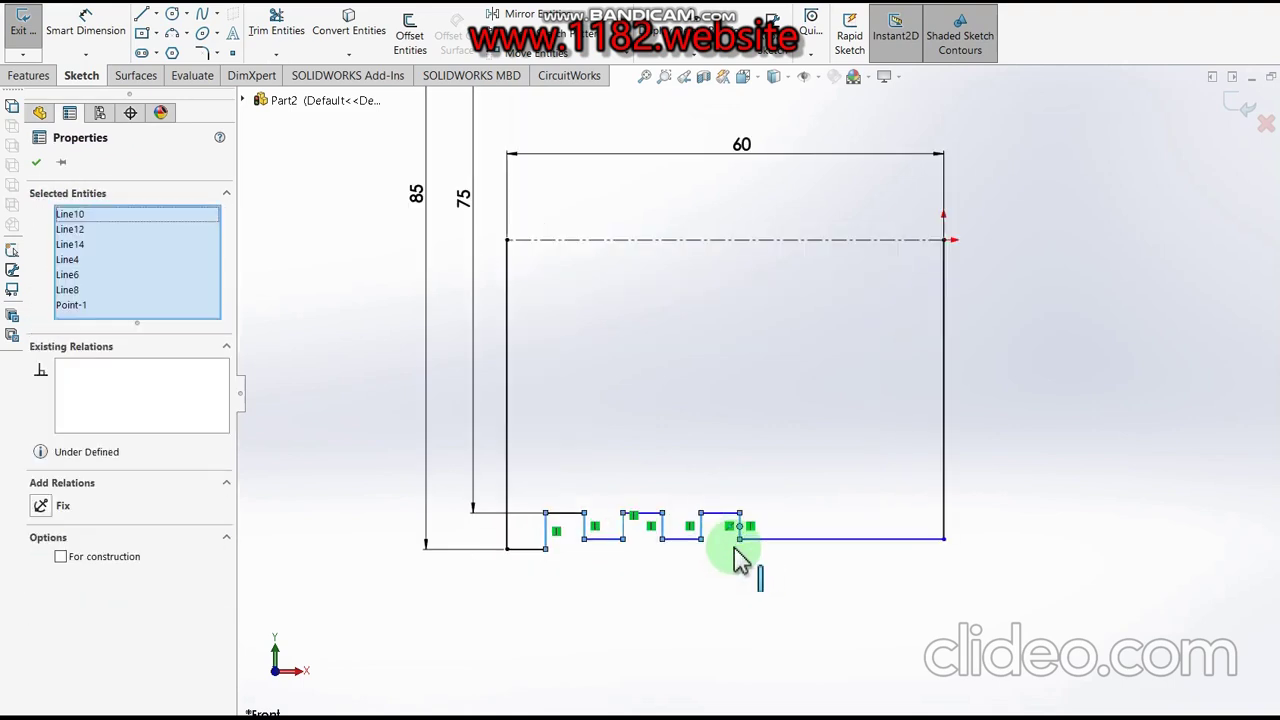
pyautogui.rightClick(78, 305)
pyautogui.click(114, 330)
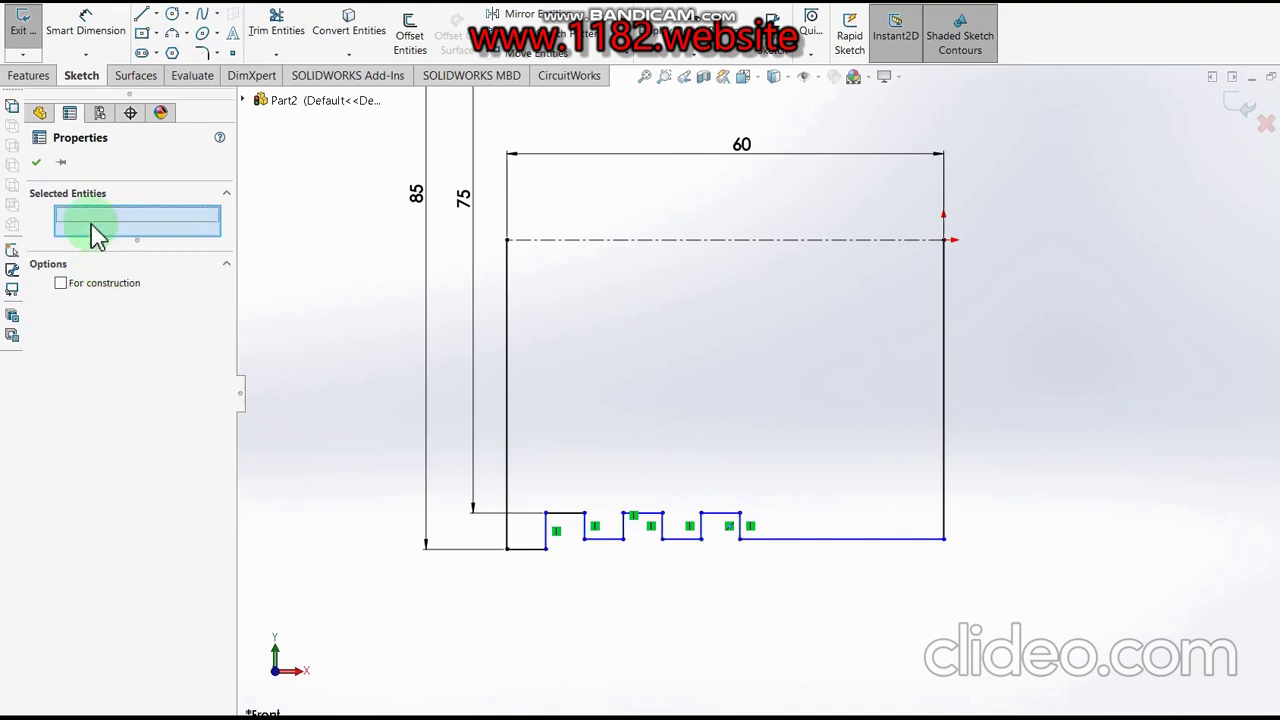
# - Apply an Equal relation to the six vertical notch walls and confirm it
pyautogui.click(545, 530)
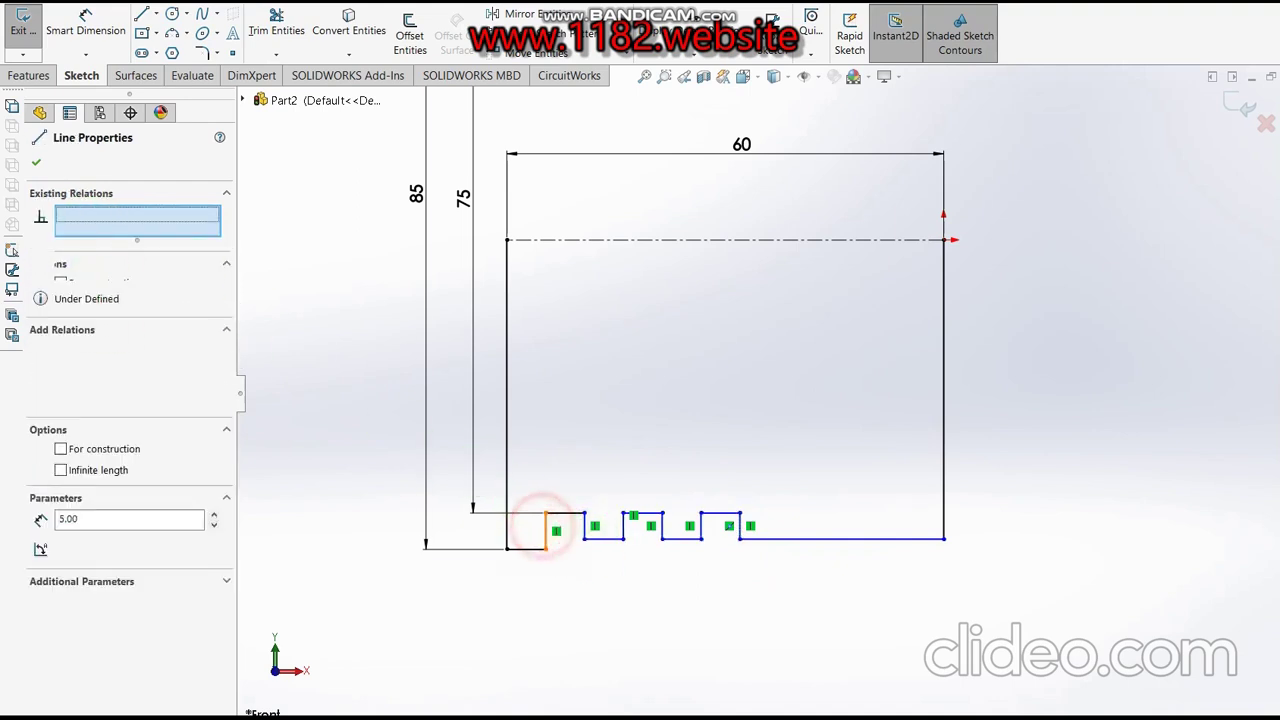
pyautogui.keyDown('ctrl'); pyautogui.click(585, 530); pyautogui.keyUp('ctrl')
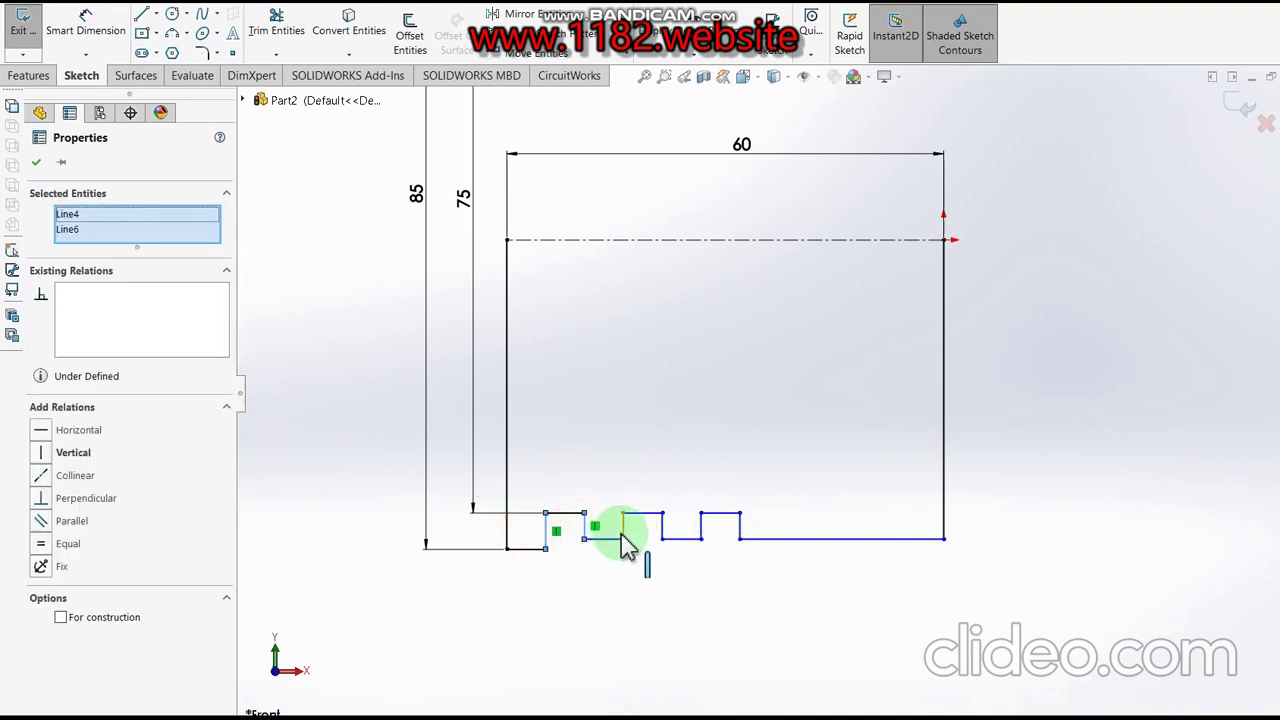
pyautogui.keyDown('ctrl'); pyautogui.click(623, 530); pyautogui.keyUp('ctrl')
pyautogui.keyDown('ctrl'); pyautogui.click(662, 530); pyautogui.keyUp('ctrl')
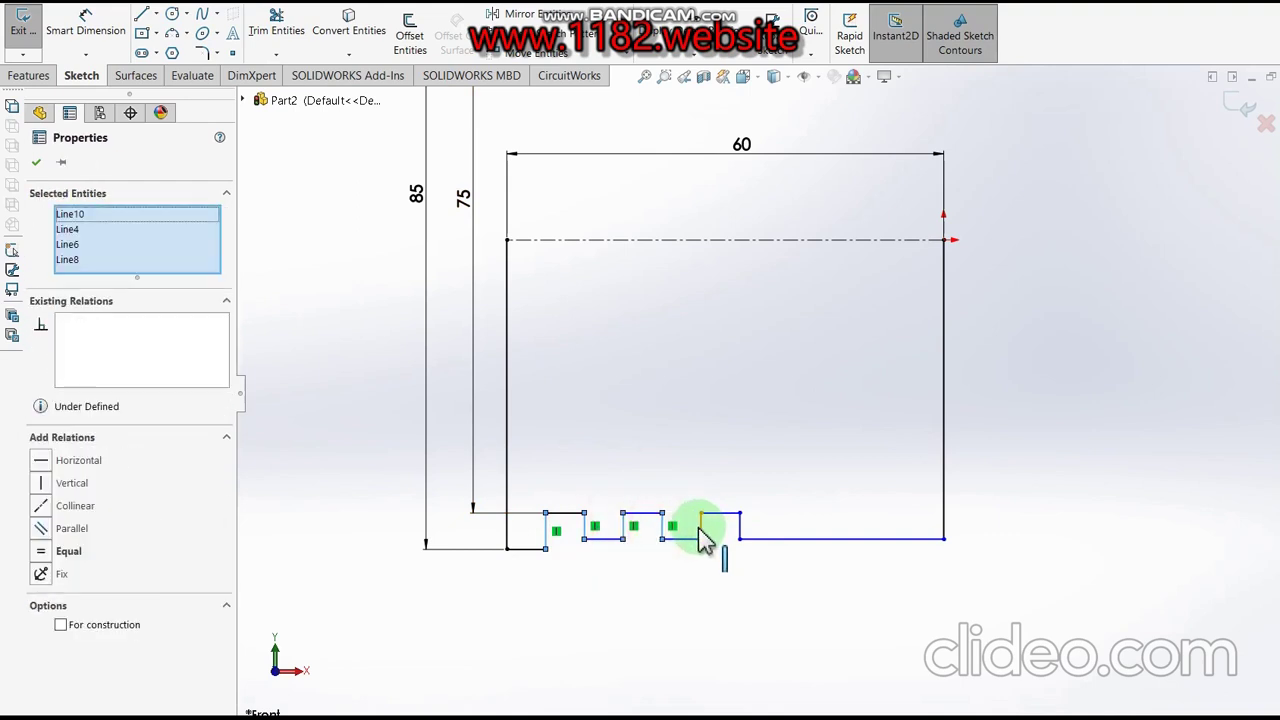
pyautogui.keyDown('ctrl'); pyautogui.click(700, 528); pyautogui.keyUp('ctrl')
pyautogui.keyDown('ctrl'); pyautogui.click(739, 527); pyautogui.keyUp('ctrl')
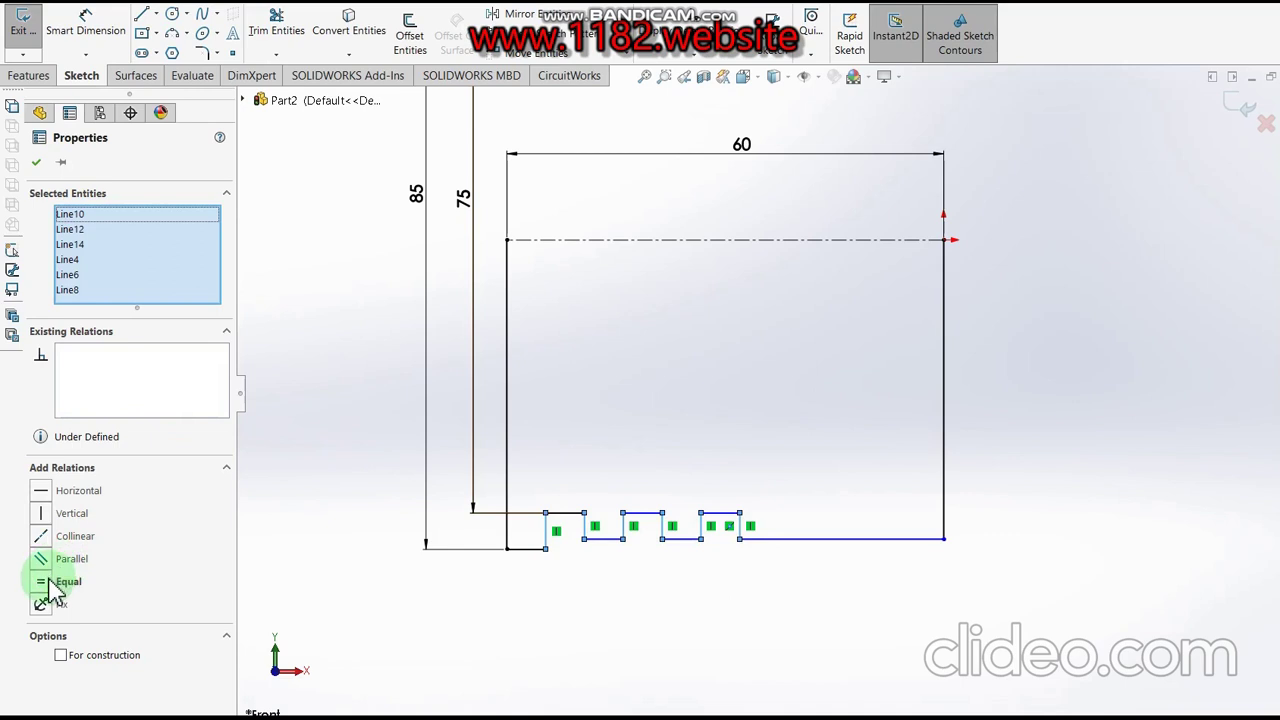
pyautogui.click(48, 582)
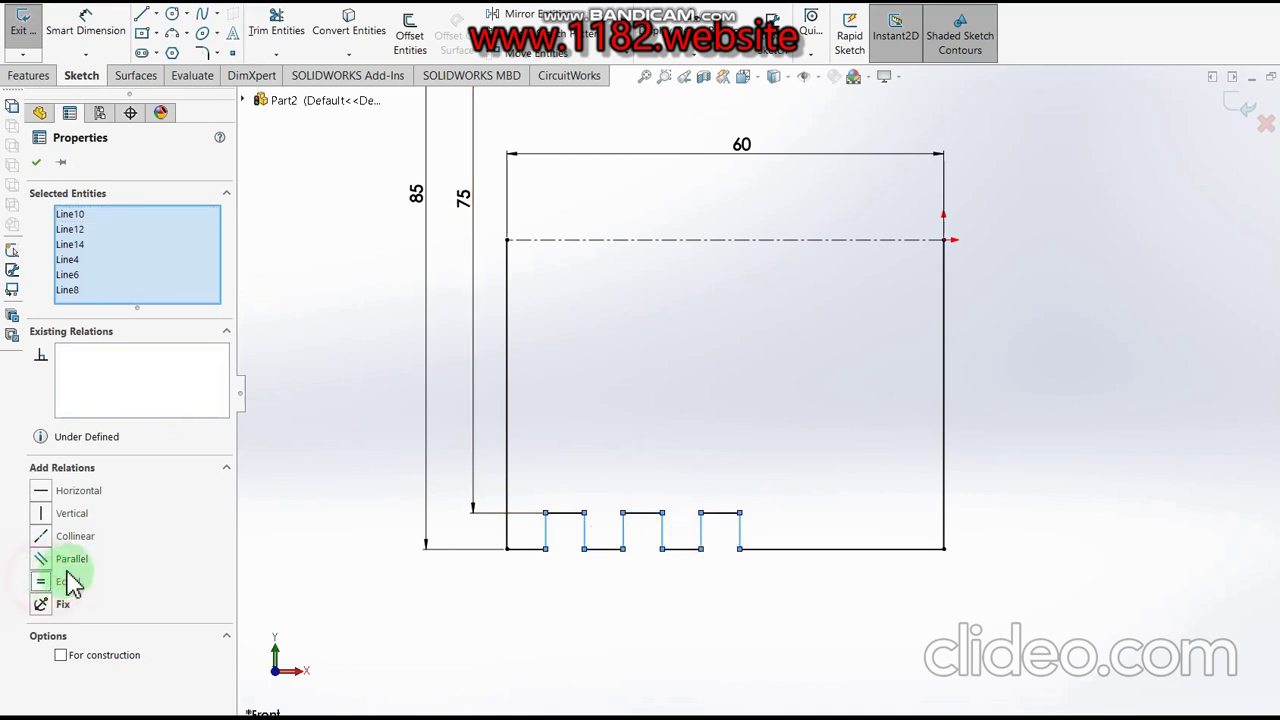
pyautogui.click(37, 166)
# - Dimension the first notch width to 2 mm
pyautogui.click(86, 22)
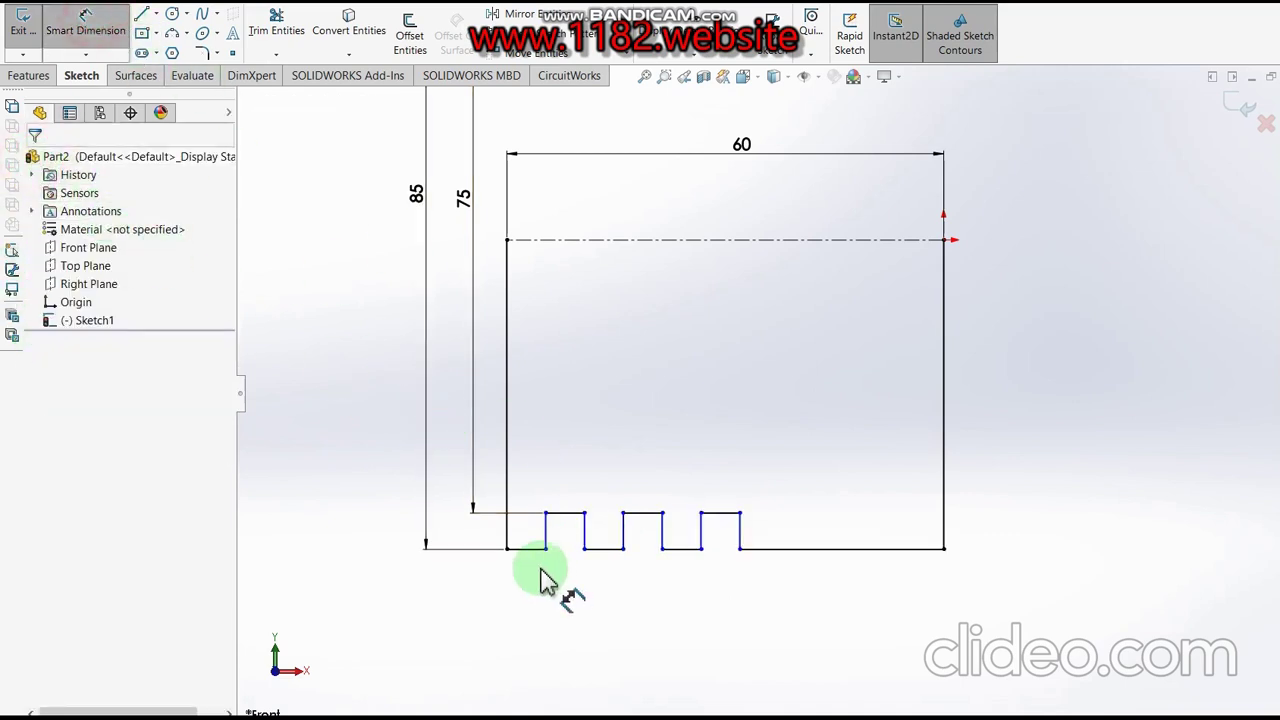
pyautogui.click(530, 551)
pyautogui.click(534, 595)
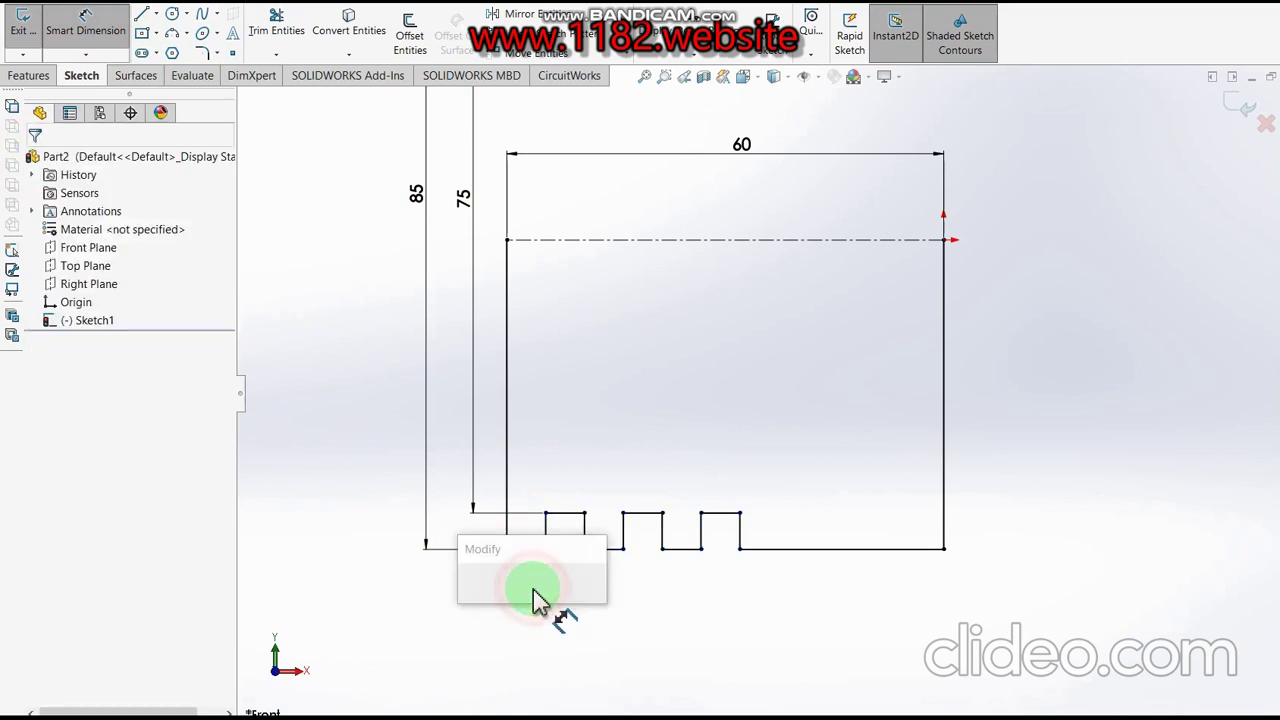
pyautogui.write('2')
pyautogui.press('Return')
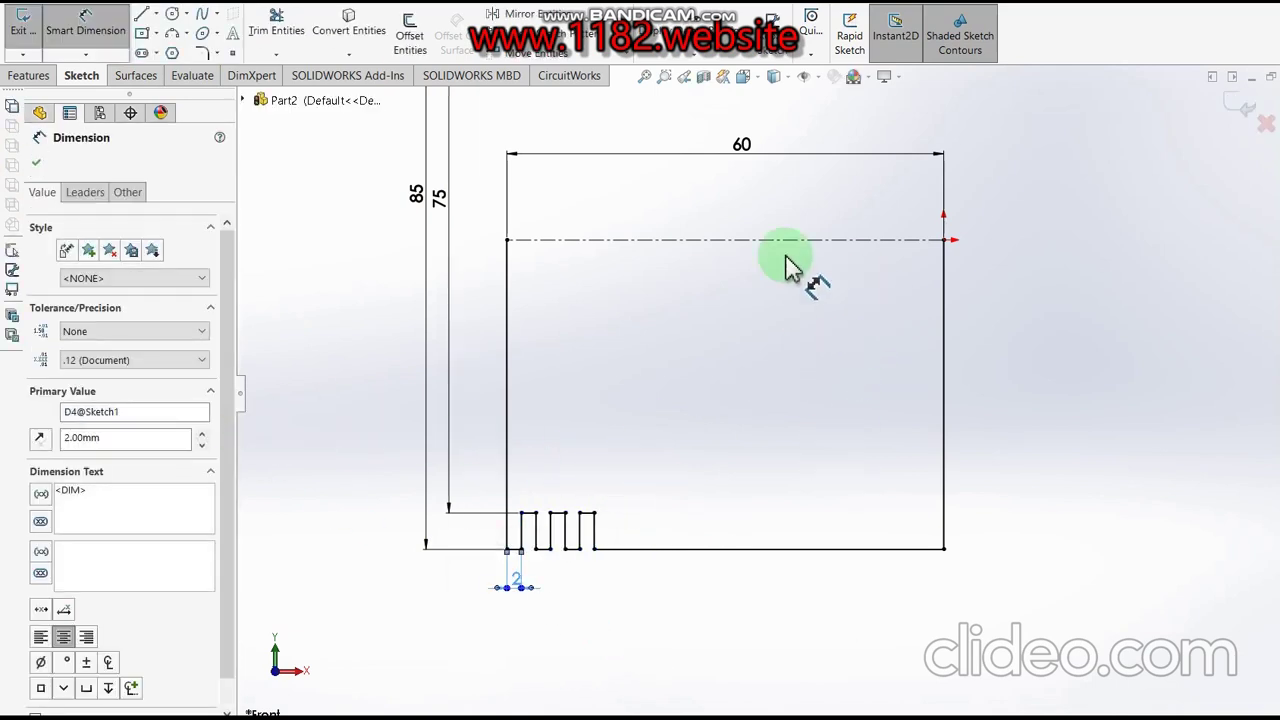
# - Draw a line along the axis to close the profile and start the revolve
pyautogui.click(143, 15)
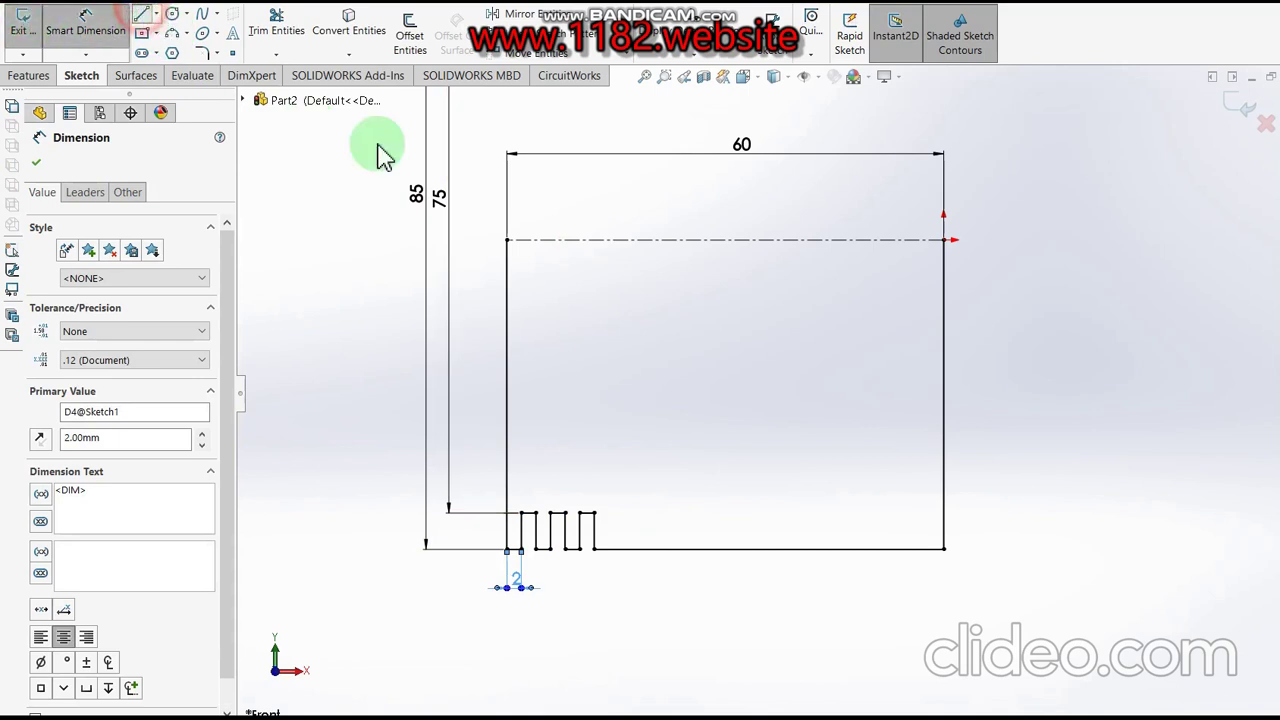
pyautogui.click(508, 240)
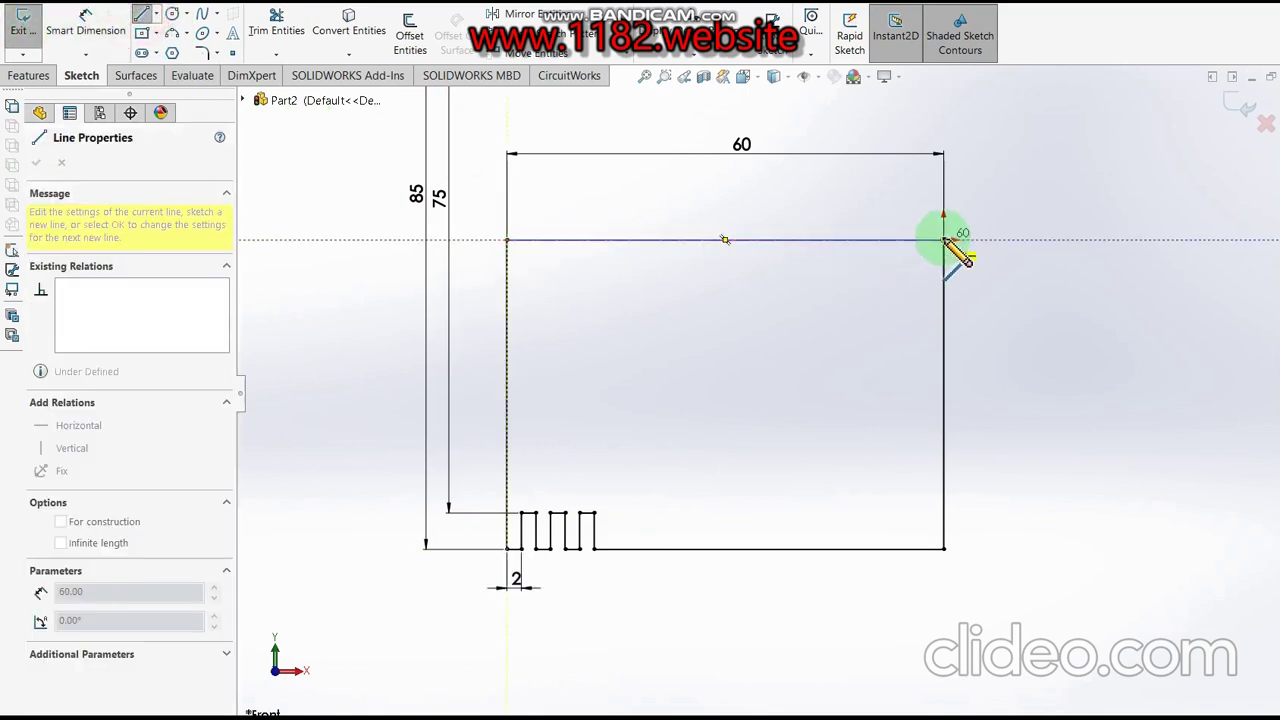
pyautogui.click(943, 240)
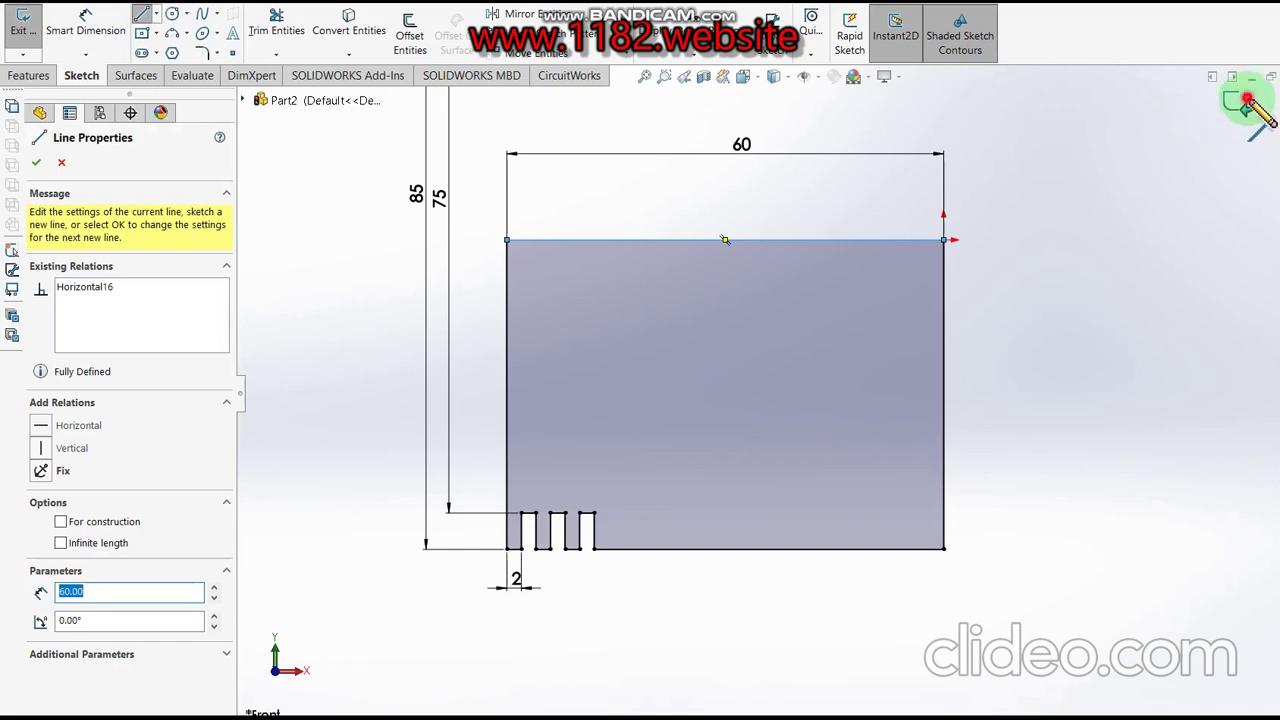
pyautogui.click(1247, 107)
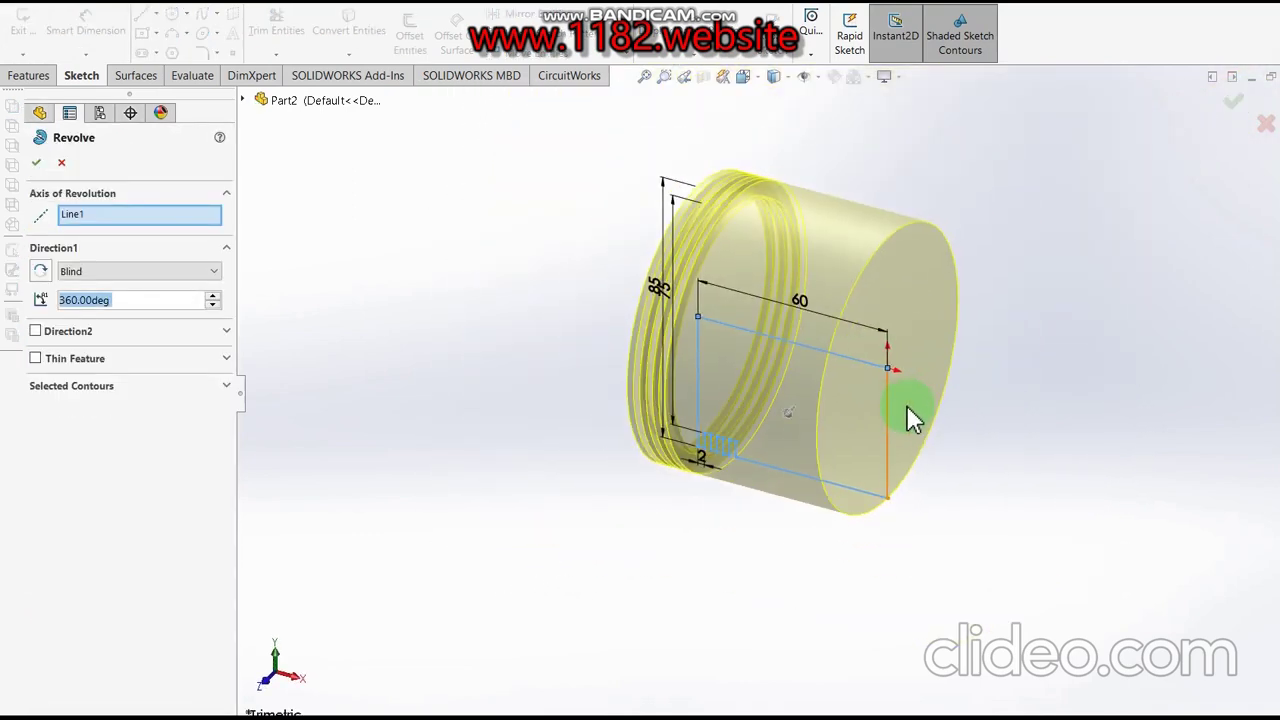
# - Set the revolve angle to 360°
pyautogui.moveTo(893, 405); pyautogui.dragTo(929, 409)
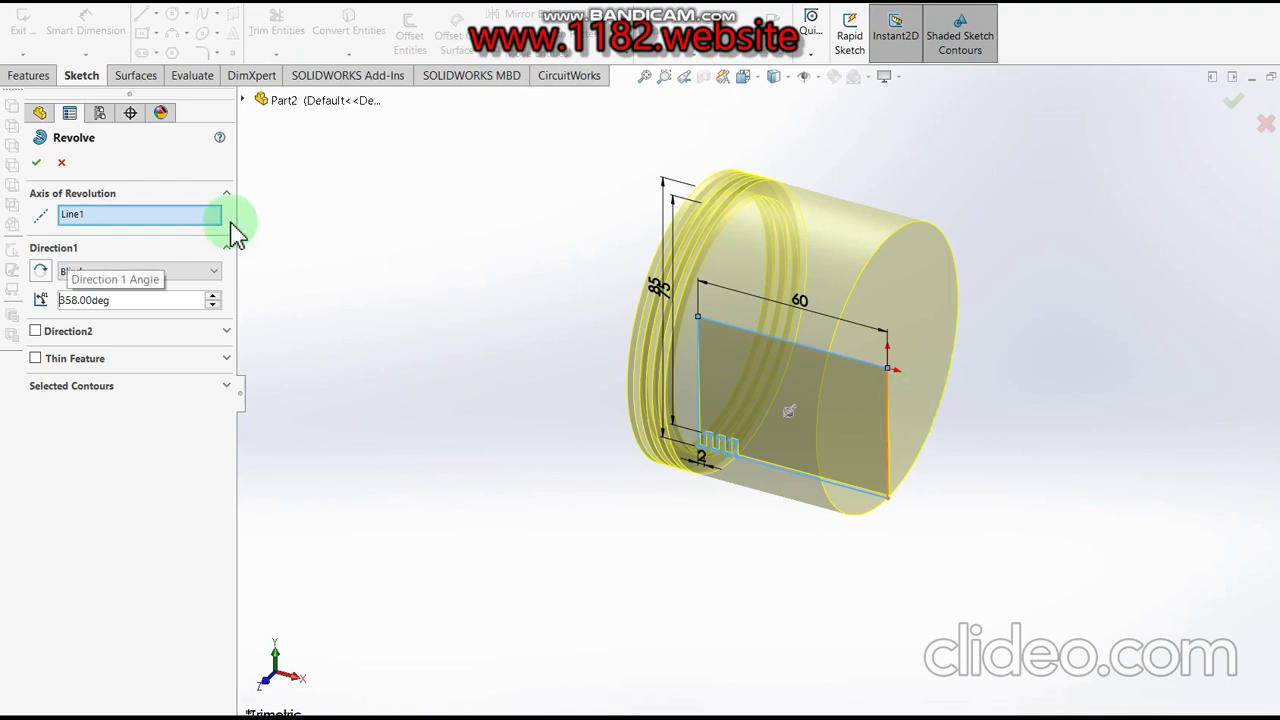
pyautogui.click(433, 223)
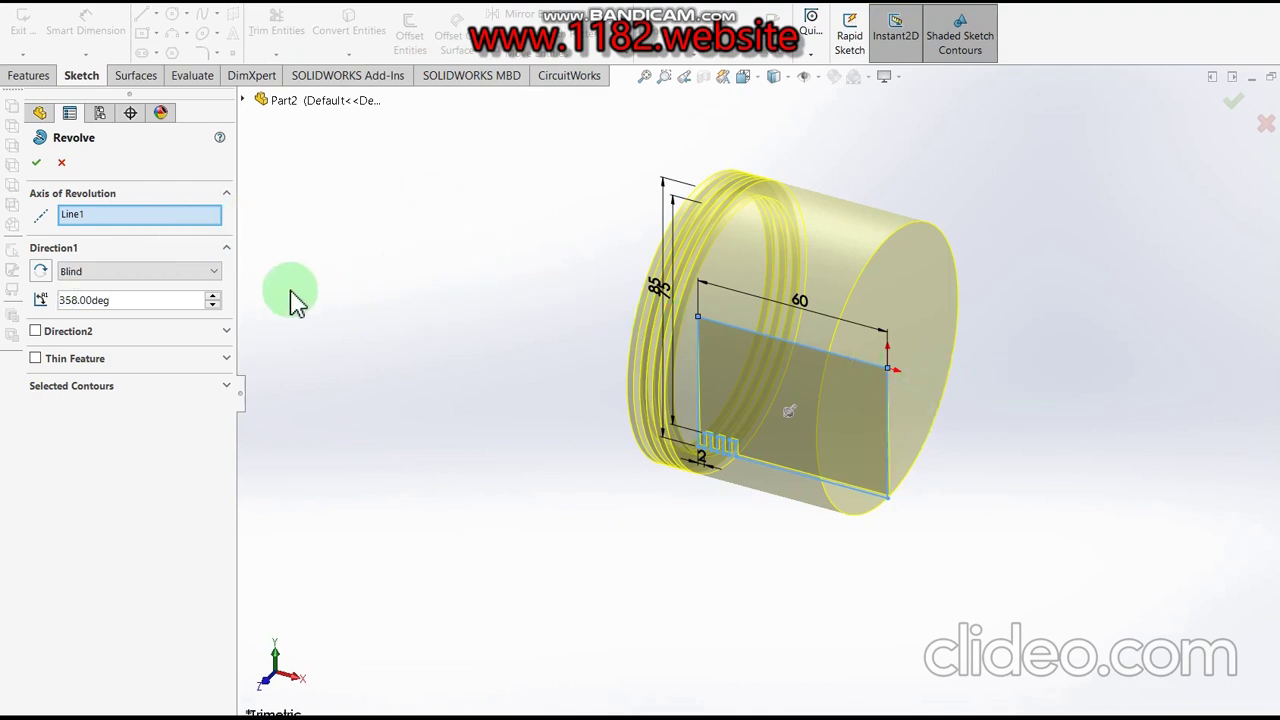
pyautogui.click(130, 300)
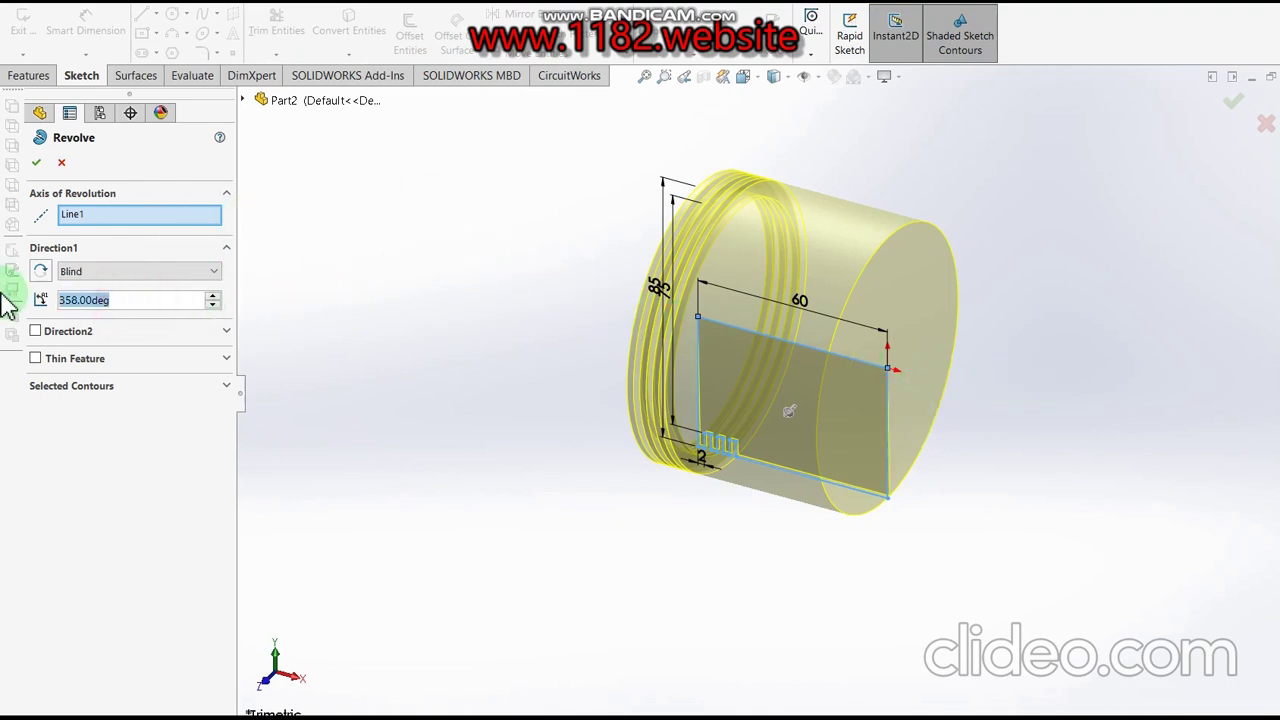
pyautogui.write('360')
pyautogui.press('Return')
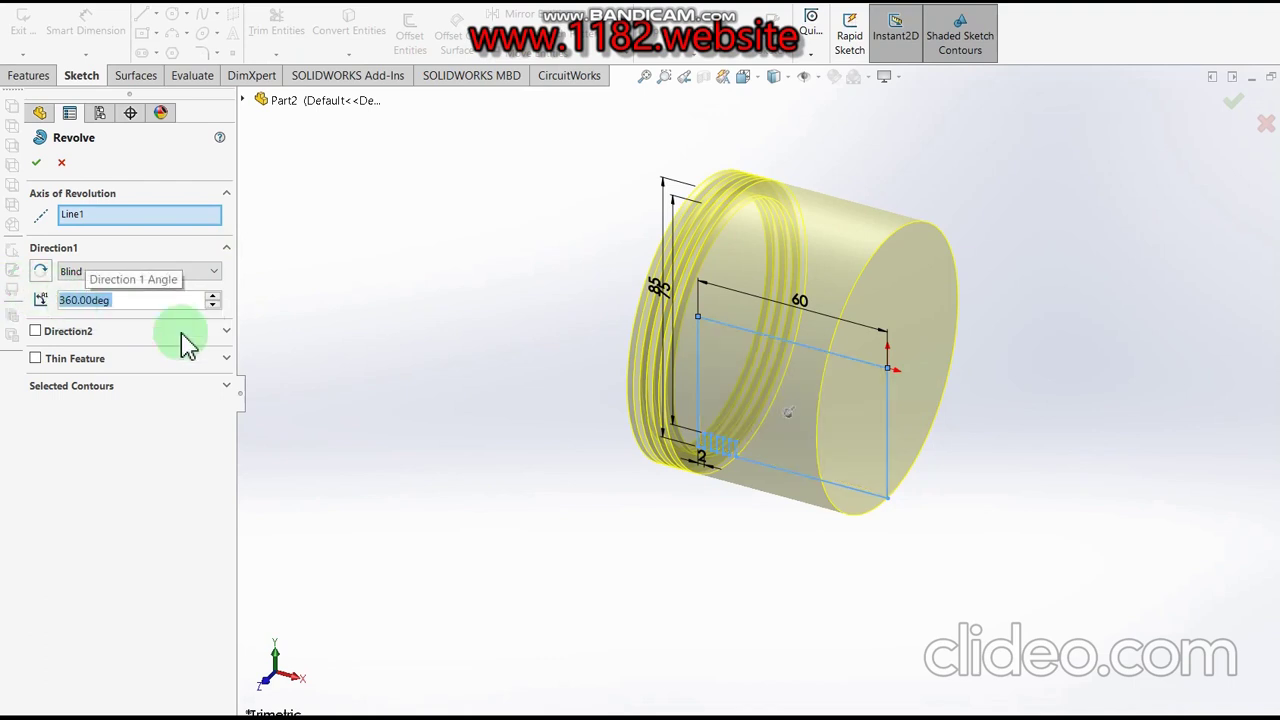
pyautogui.click(371, 397)
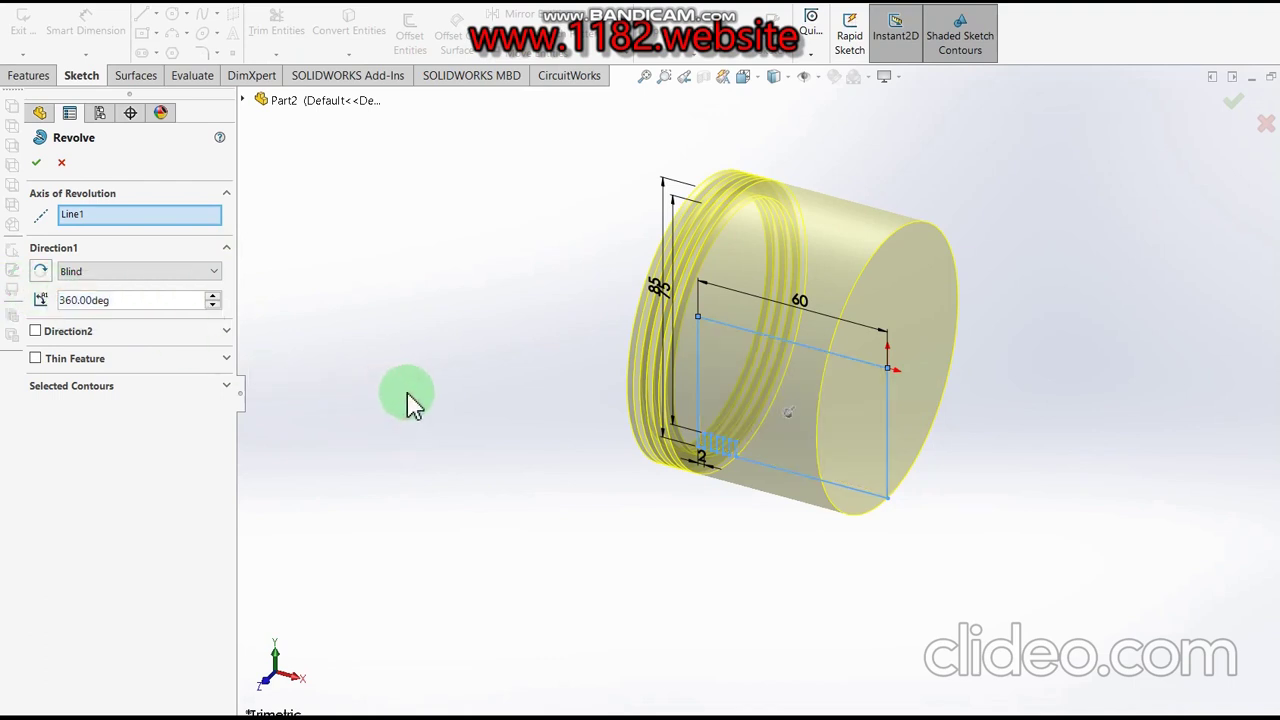
# - Accept the revolve as Revolve1, turn to the end face, and bring up the reference drawing
pyautogui.moveTo(414, 405); pyautogui.dragTo(820, 460, button='middle')
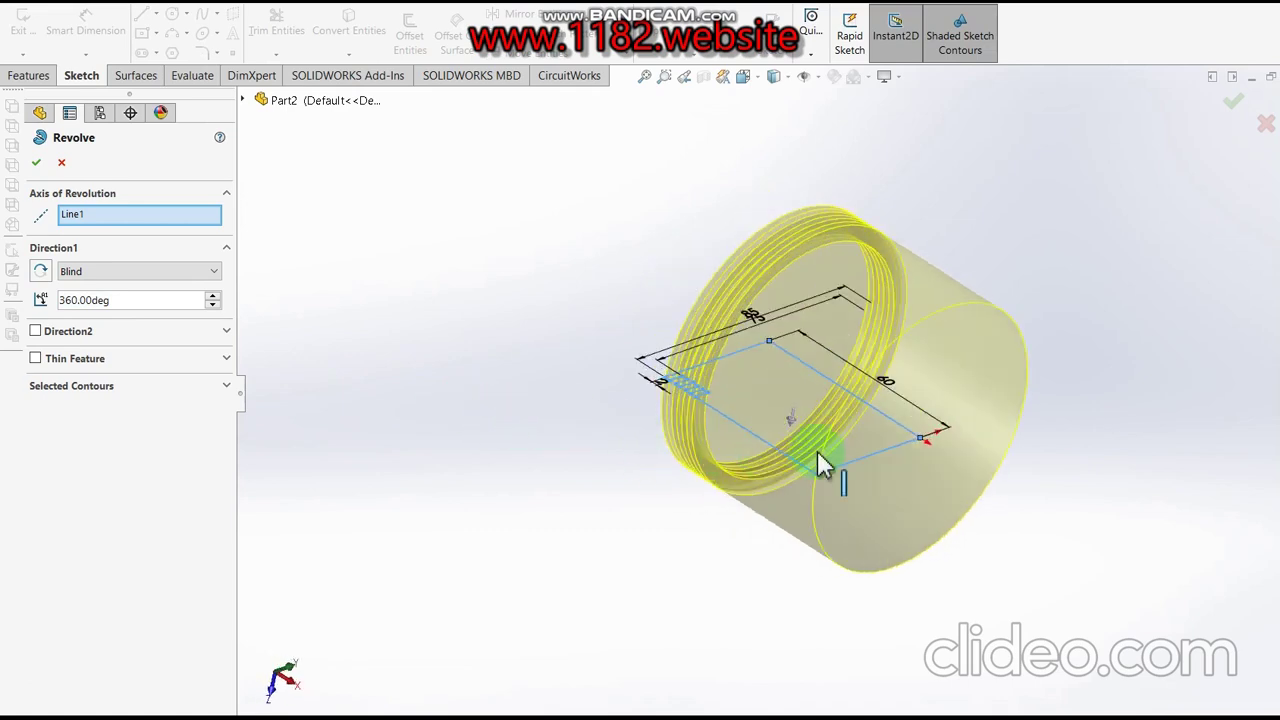
pyautogui.click(36, 163)
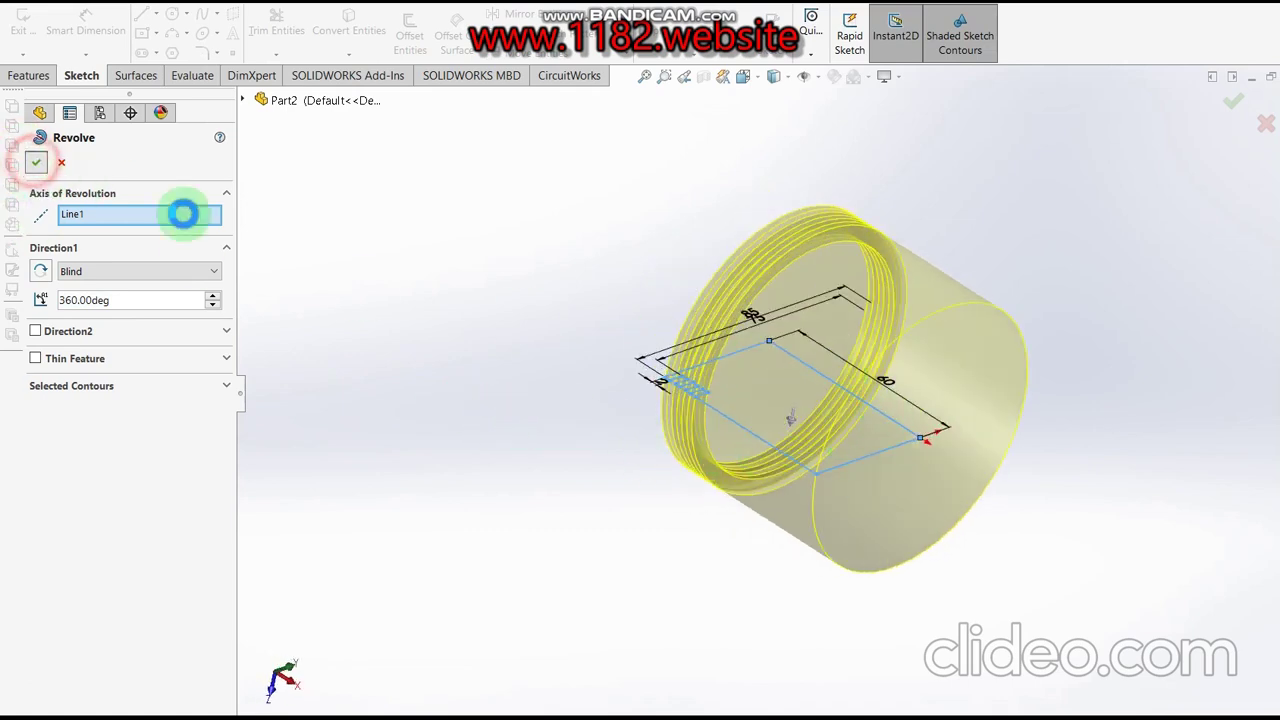
pyautogui.click(500, 372)
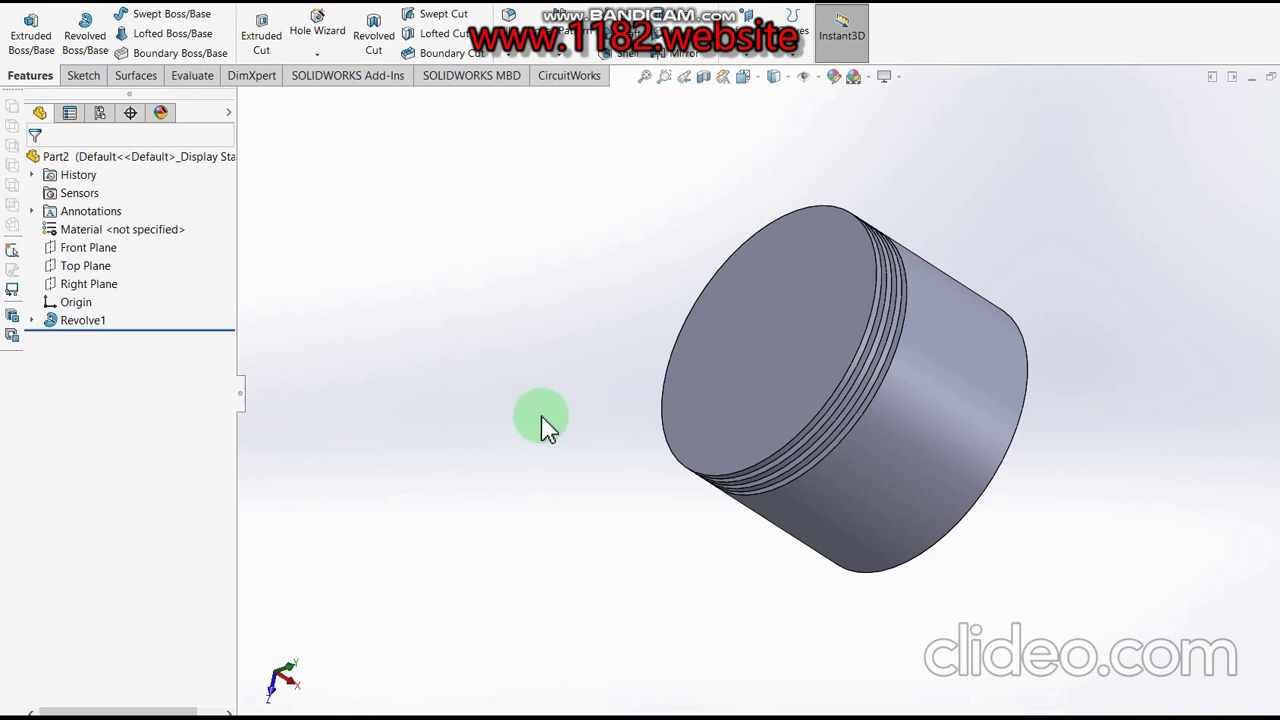
pyautogui.press('Right')
pyautogui.press('Right')
pyautogui.press('Right')
pyautogui.press('Right')
pyautogui.press('Right')
pyautogui.press('Right')
pyautogui.moveTo(540, 425); pyautogui.dragTo(556, 414, button='middle')
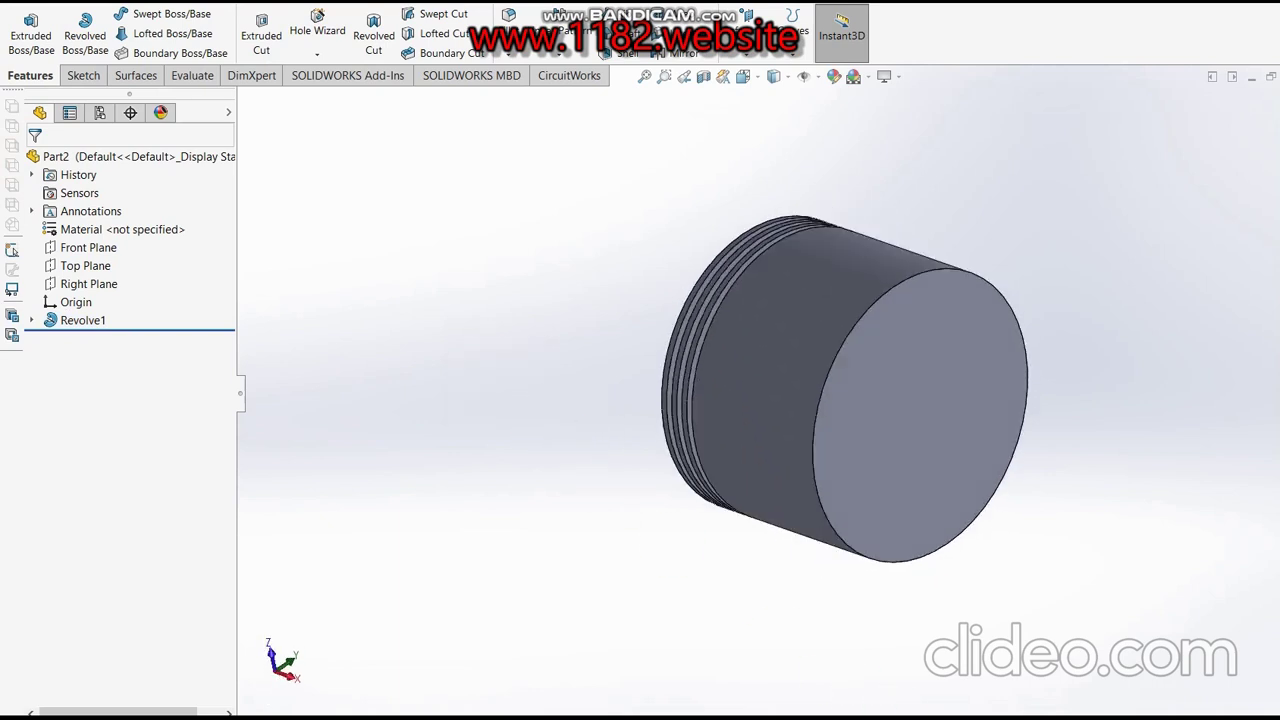
pyautogui.hotkey('alt', 'Tab')
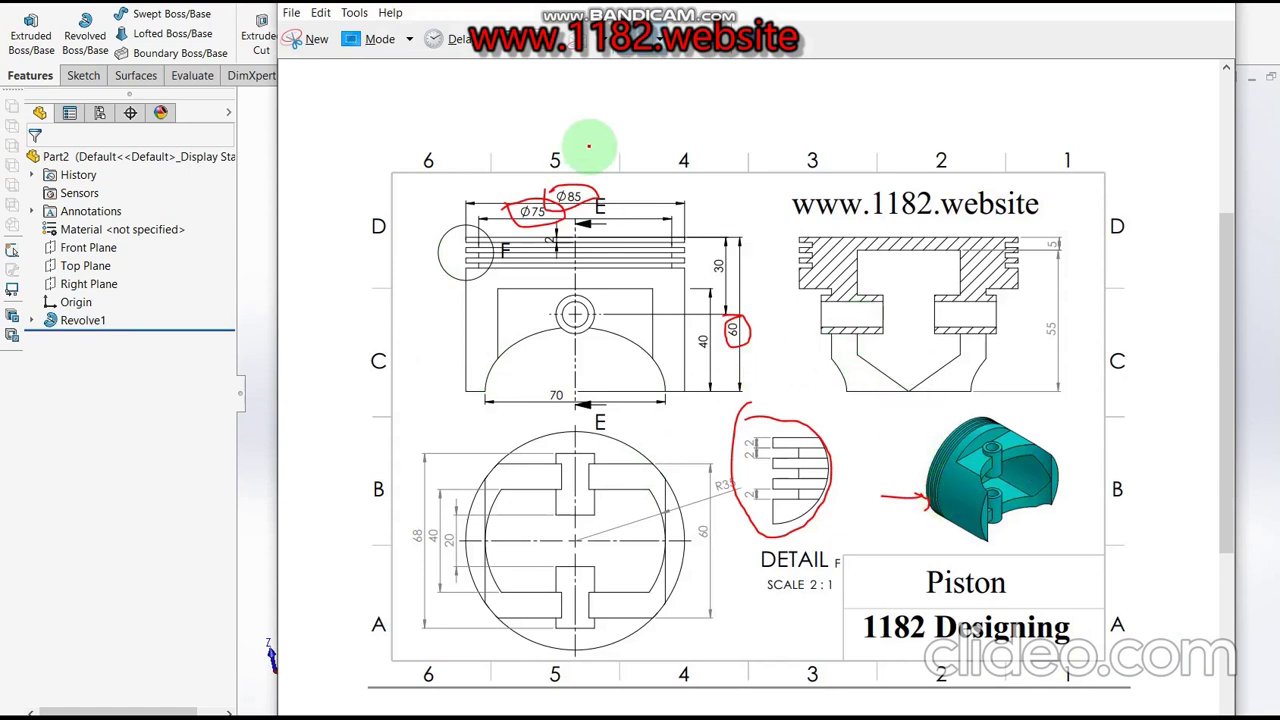
# - Draw a blue arrow at the central slot on the 3D piston view, then close the drawing
pyautogui.click(662, 45)
pyautogui.click(677, 92)
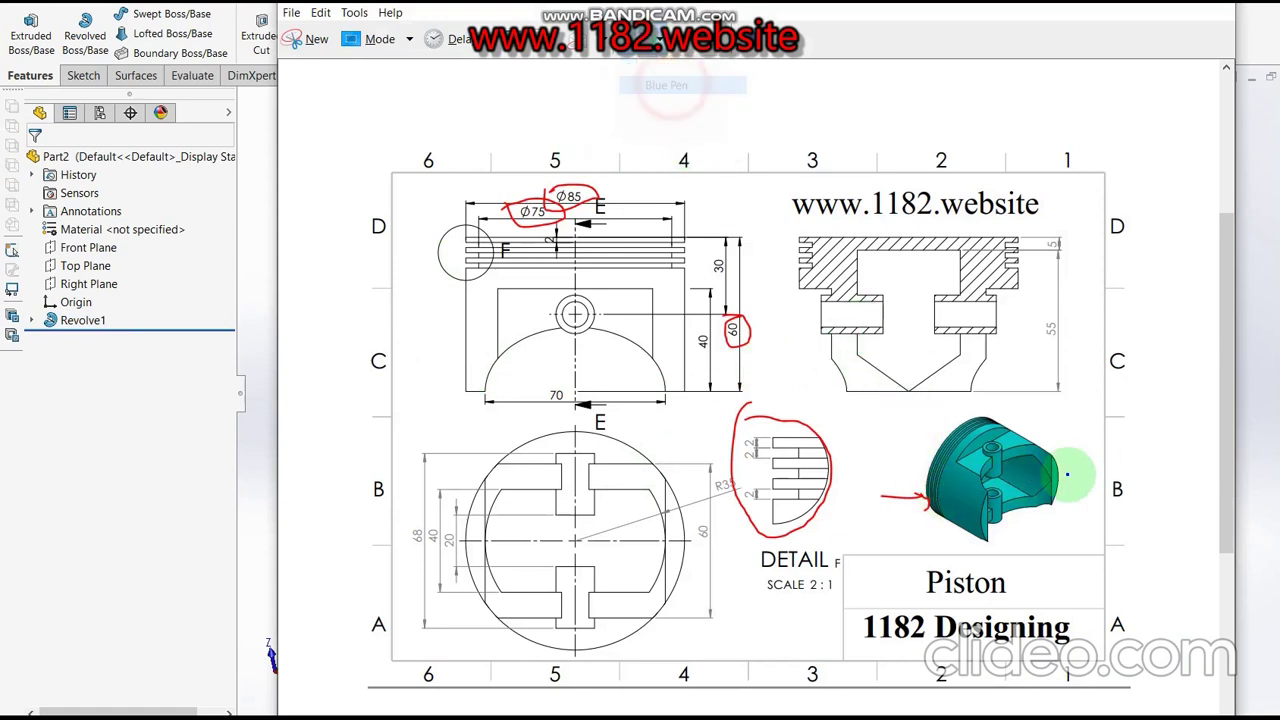
pyautogui.moveTo(1046, 542)
pyautogui.mouseDown()
pyautogui.moveTo(1037, 471)
pyautogui.moveTo(1062, 484)
pyautogui.mouseUp()
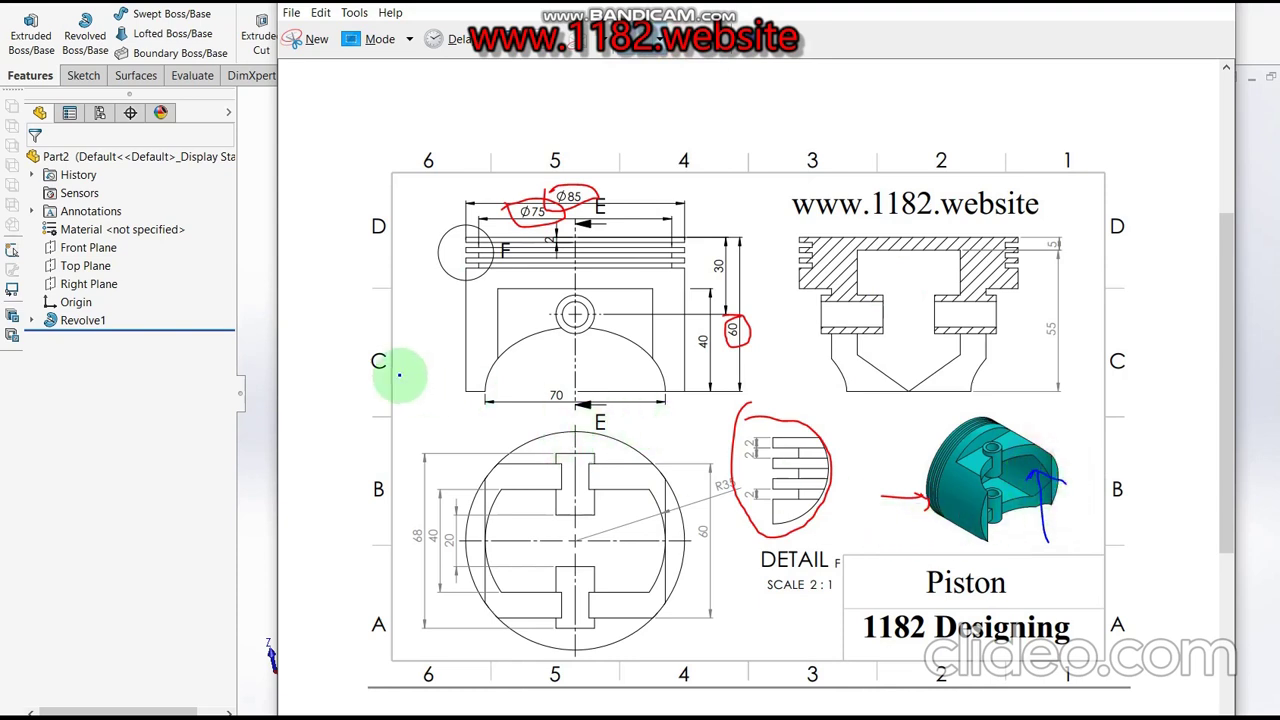
pyautogui.click(266, 294)
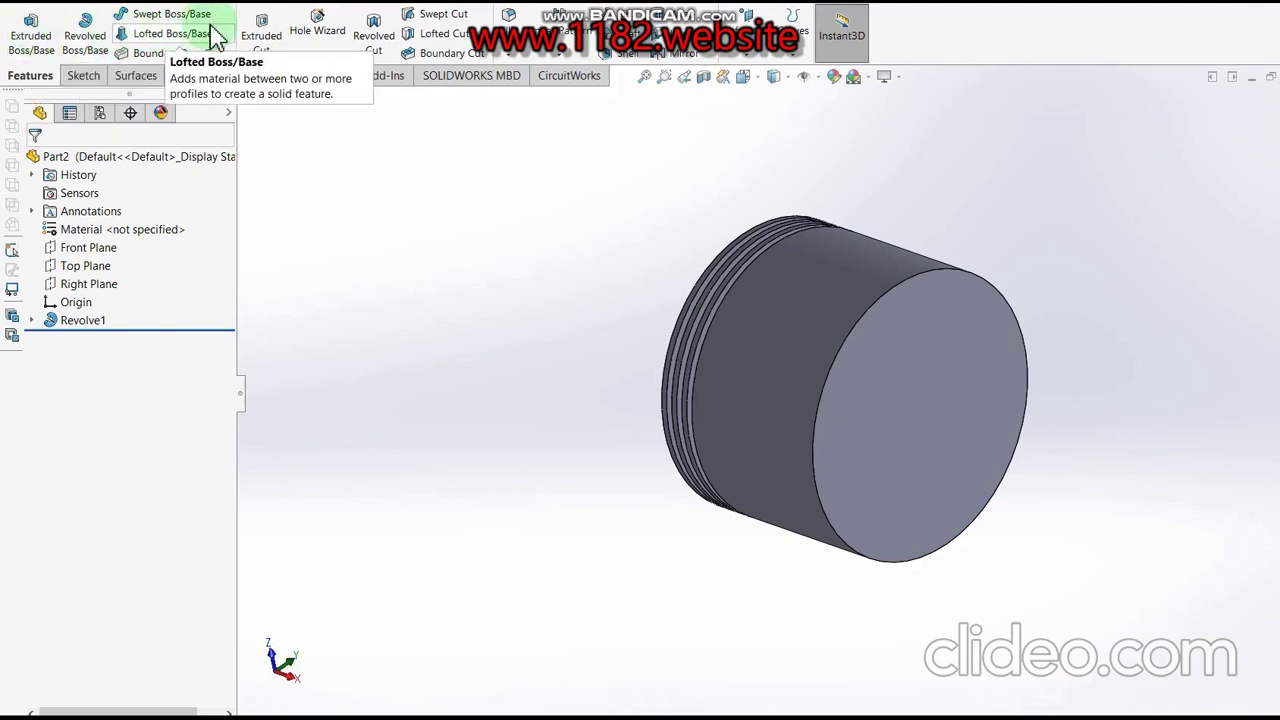
# - Start an extruded-cut sketch on the piston's end face and draw a centre rectangle from the origin
pyautogui.click(270, 42)
pyautogui.click(952, 386)
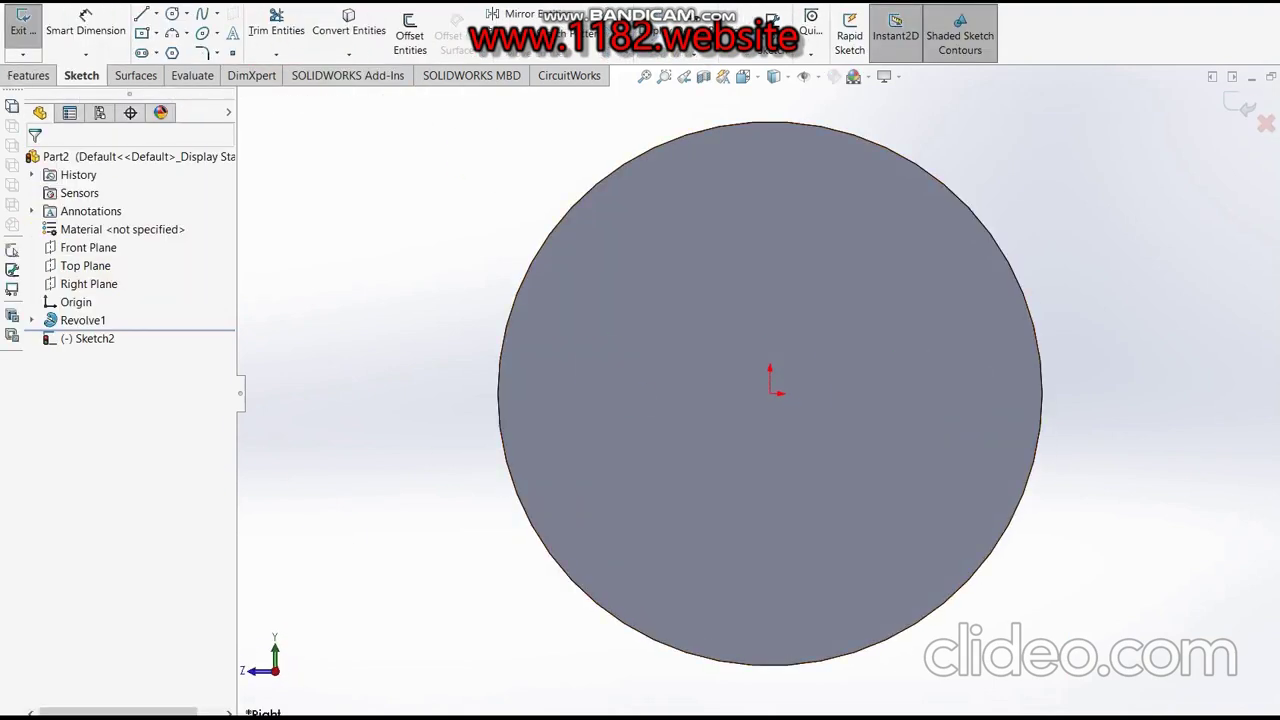
pyautogui.click(207, 18)
pyautogui.click(156, 36)
pyautogui.click(143, 36)
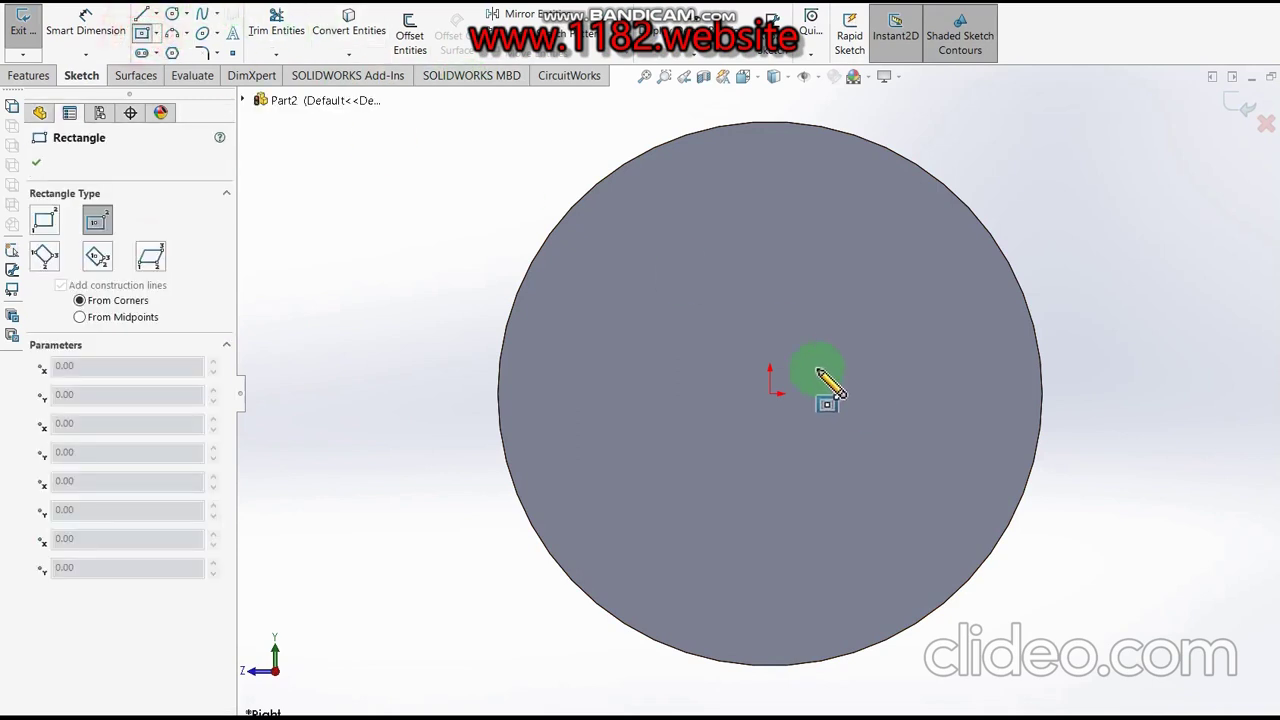
pyautogui.click(769, 393)
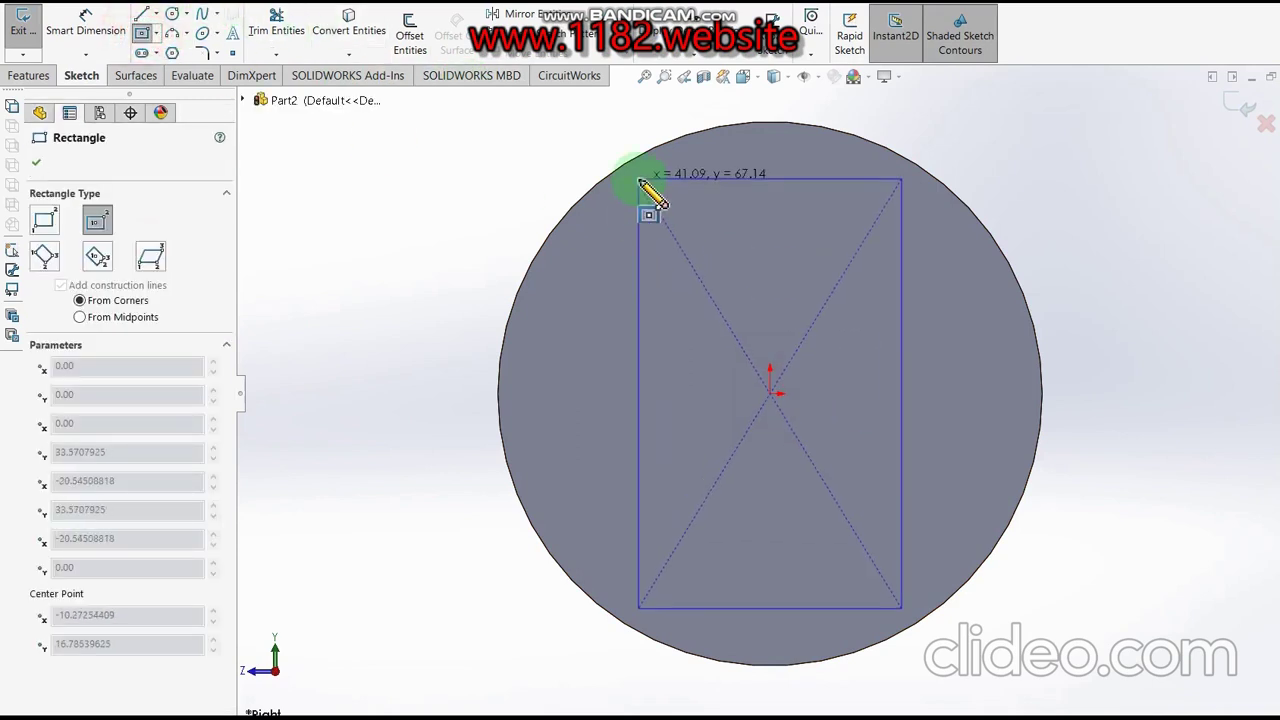
pyautogui.click(610, 127)
# - Sketch a circle centred on the origin, then bring up the piston reference drawing
pyautogui.click(185, 22)
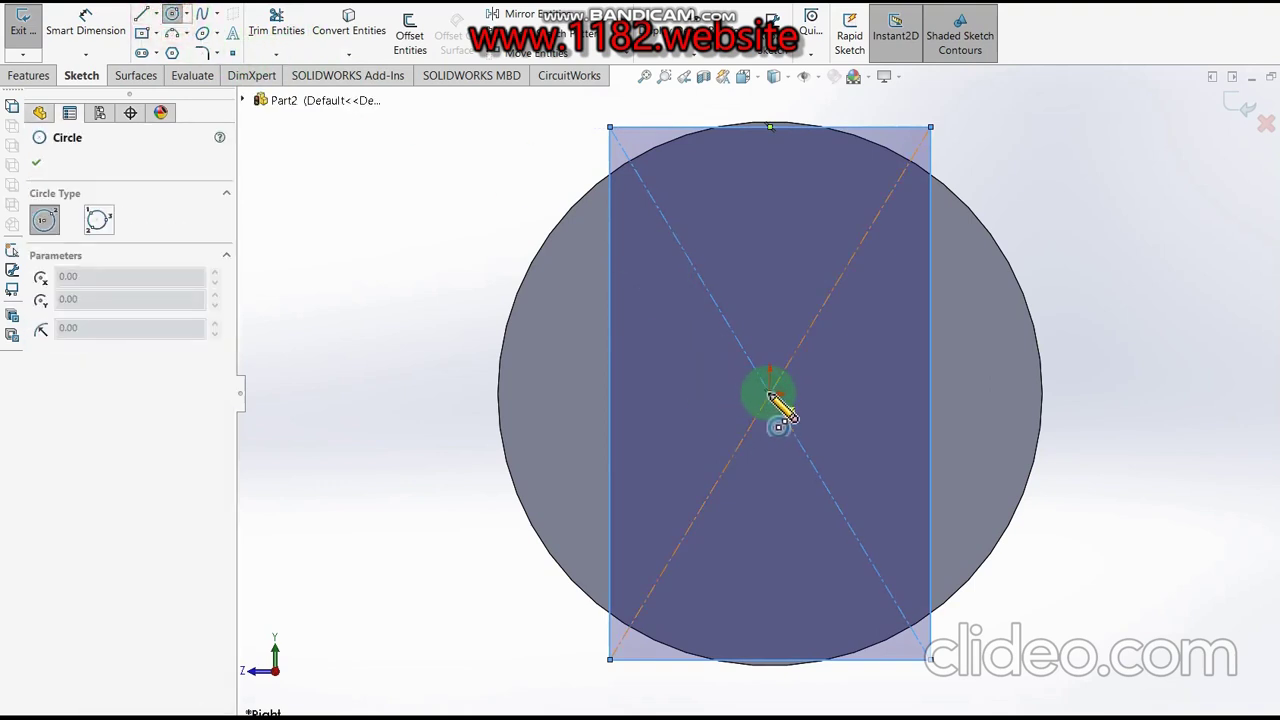
pyautogui.moveTo(769, 395); pyautogui.dragTo(549, 404)
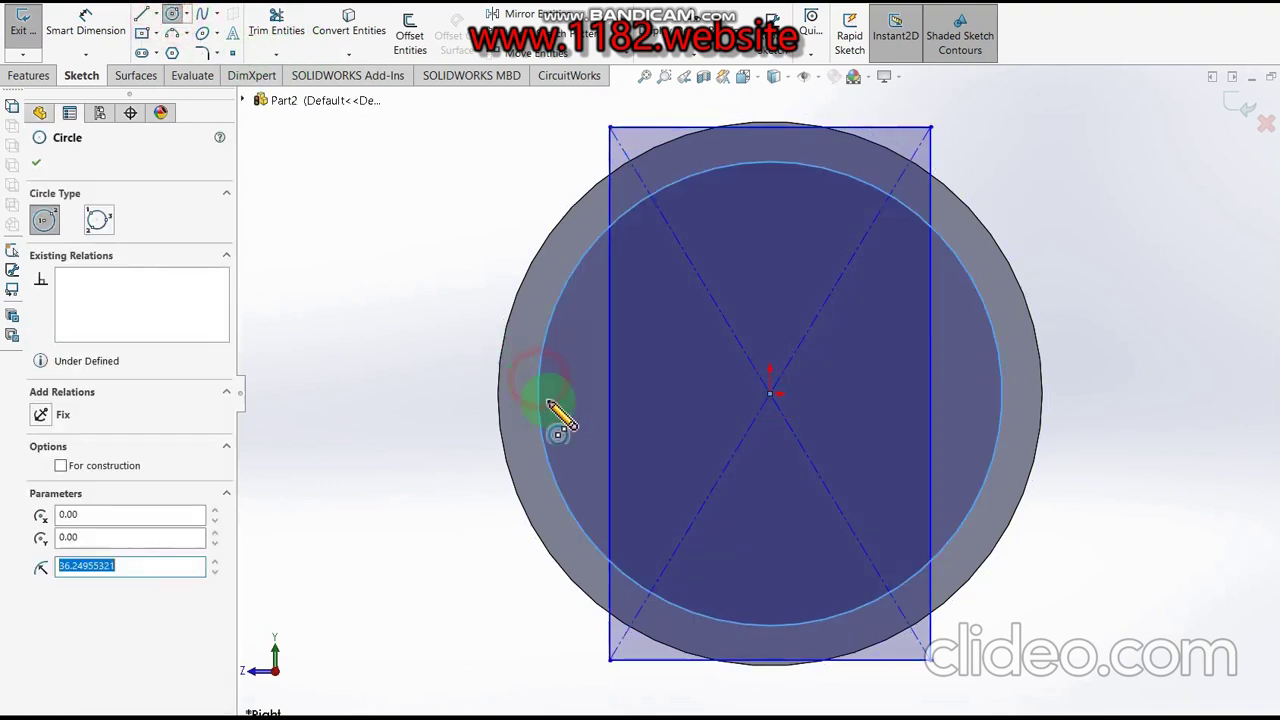
pyautogui.click(88, 28)
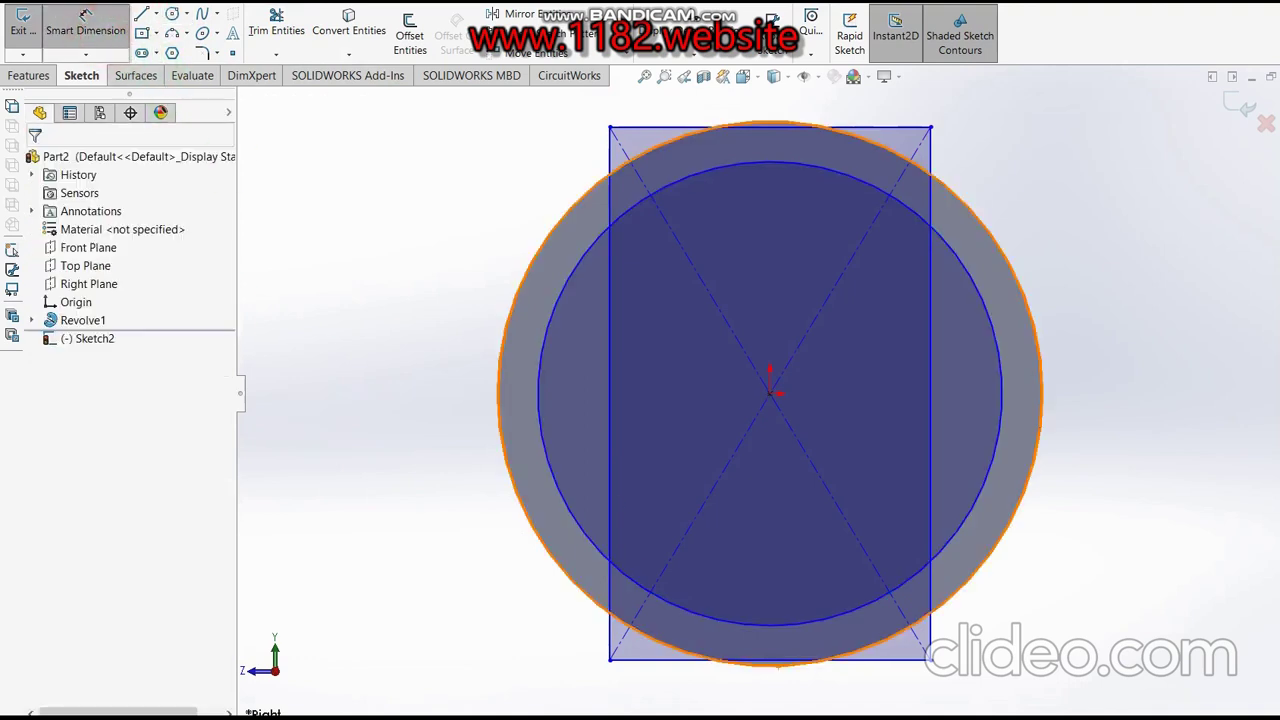
pyautogui.hotkey('alt', 'Tab')
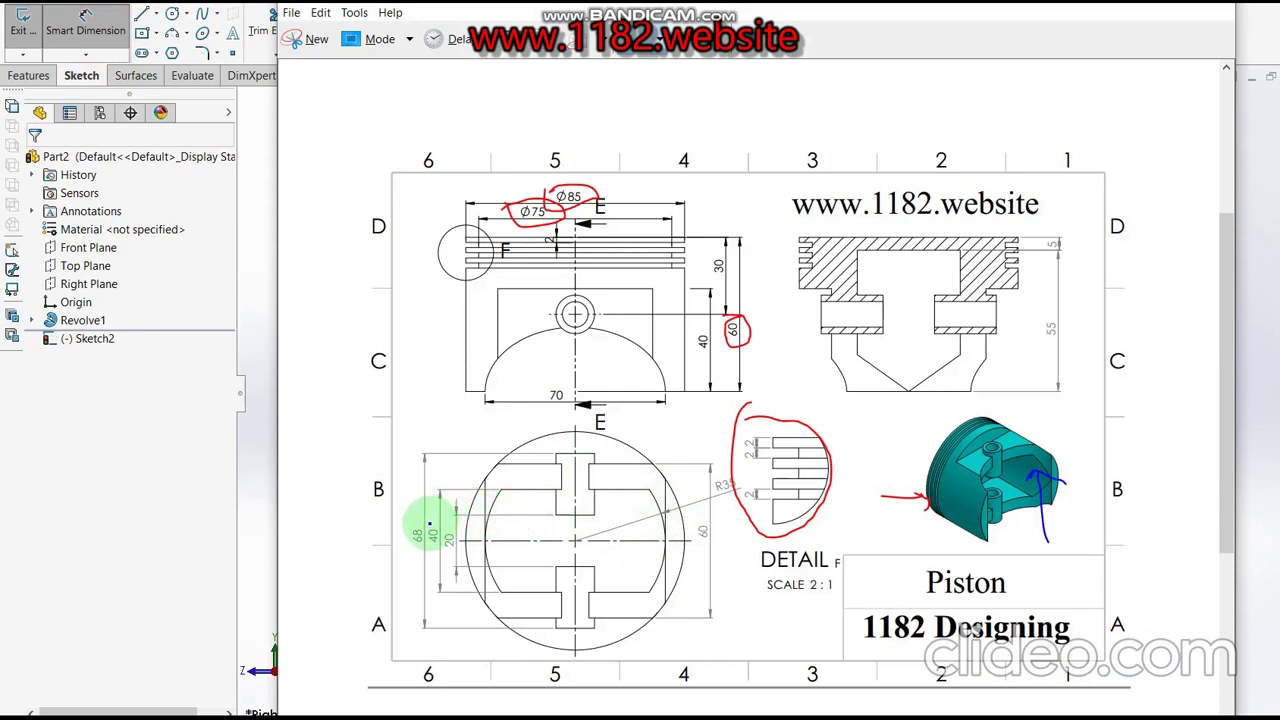
# - Mark the 40 dimension, R3 detail radius and left curved cut in blue, then dismiss the drawing
pyautogui.moveTo(433, 555); pyautogui.dragTo(430, 515)
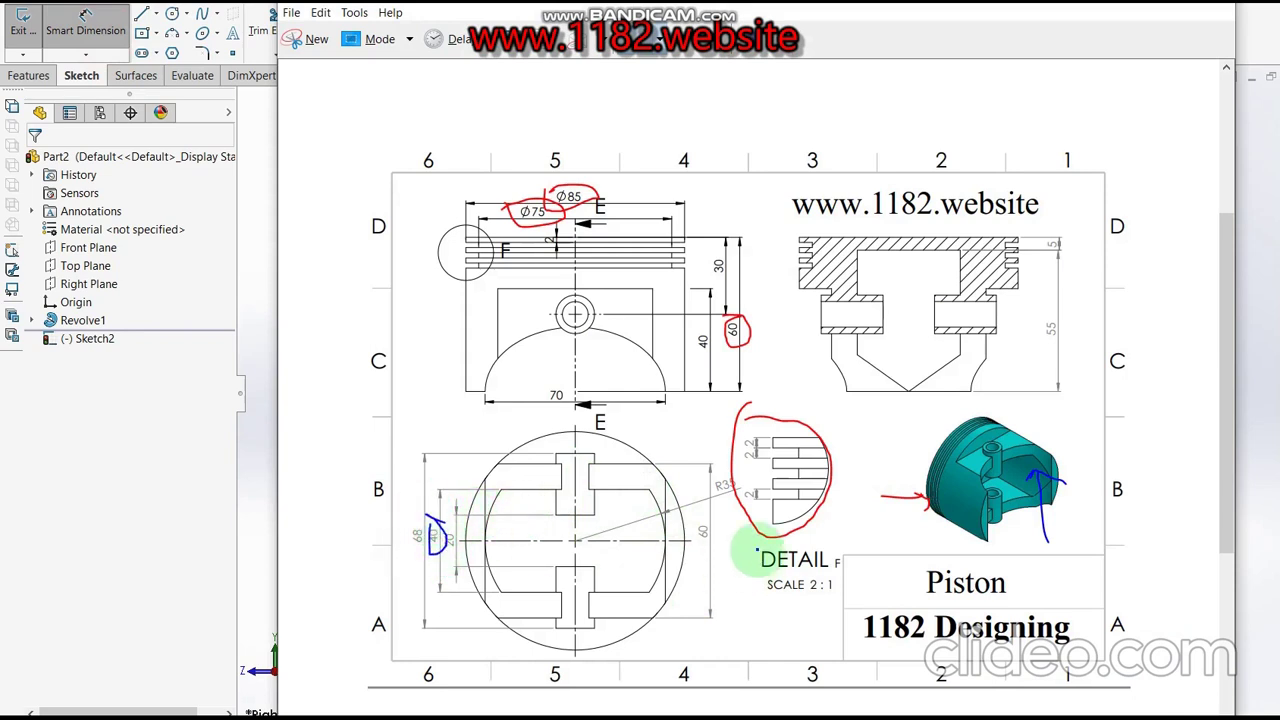
pyautogui.moveTo(720, 468)
pyautogui.mouseDown()
pyautogui.moveTo(716, 482)
pyautogui.moveTo(766, 500)
pyautogui.moveTo(702, 460)
pyautogui.mouseUp()
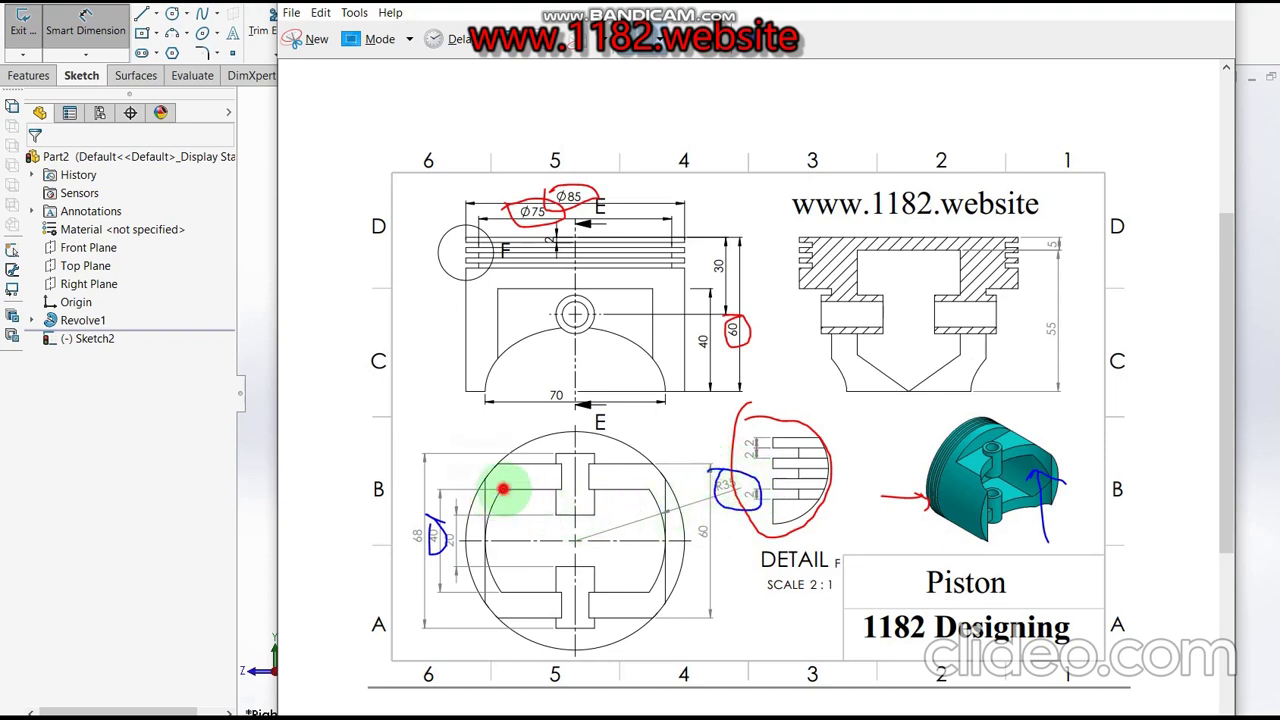
pyautogui.moveTo(503, 489); pyautogui.dragTo(488, 530)
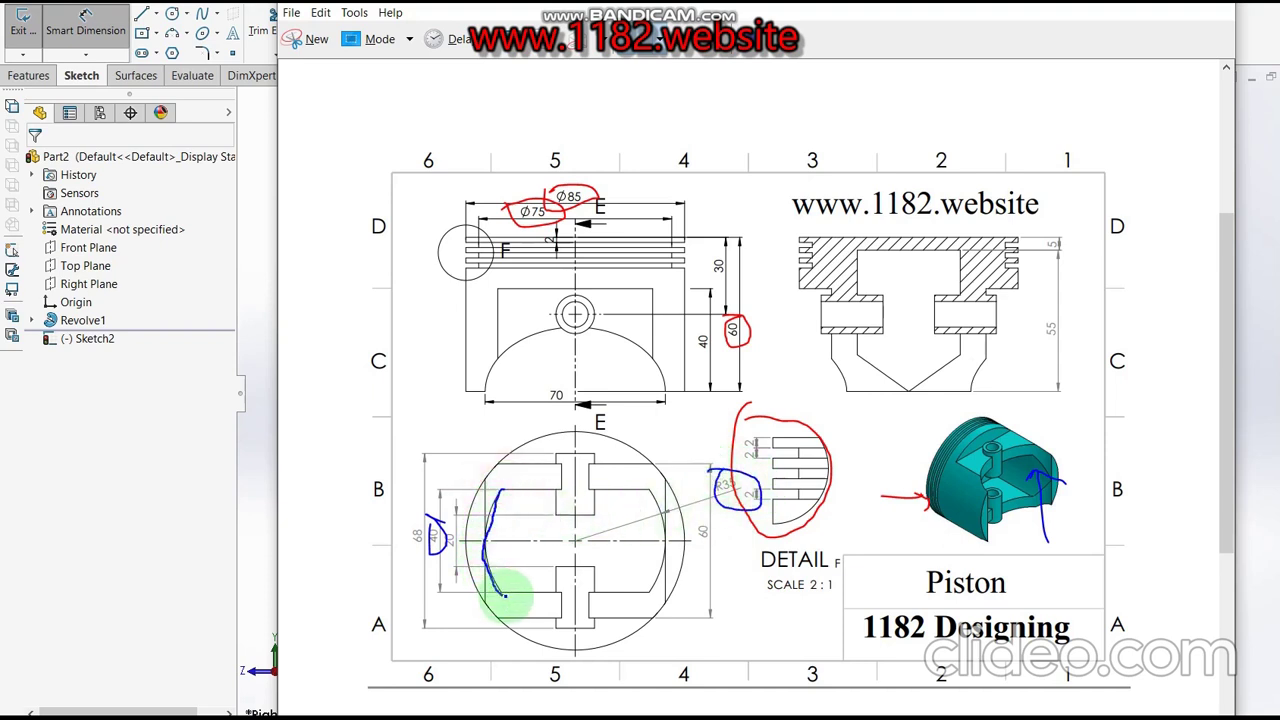
pyautogui.click(280, 450)
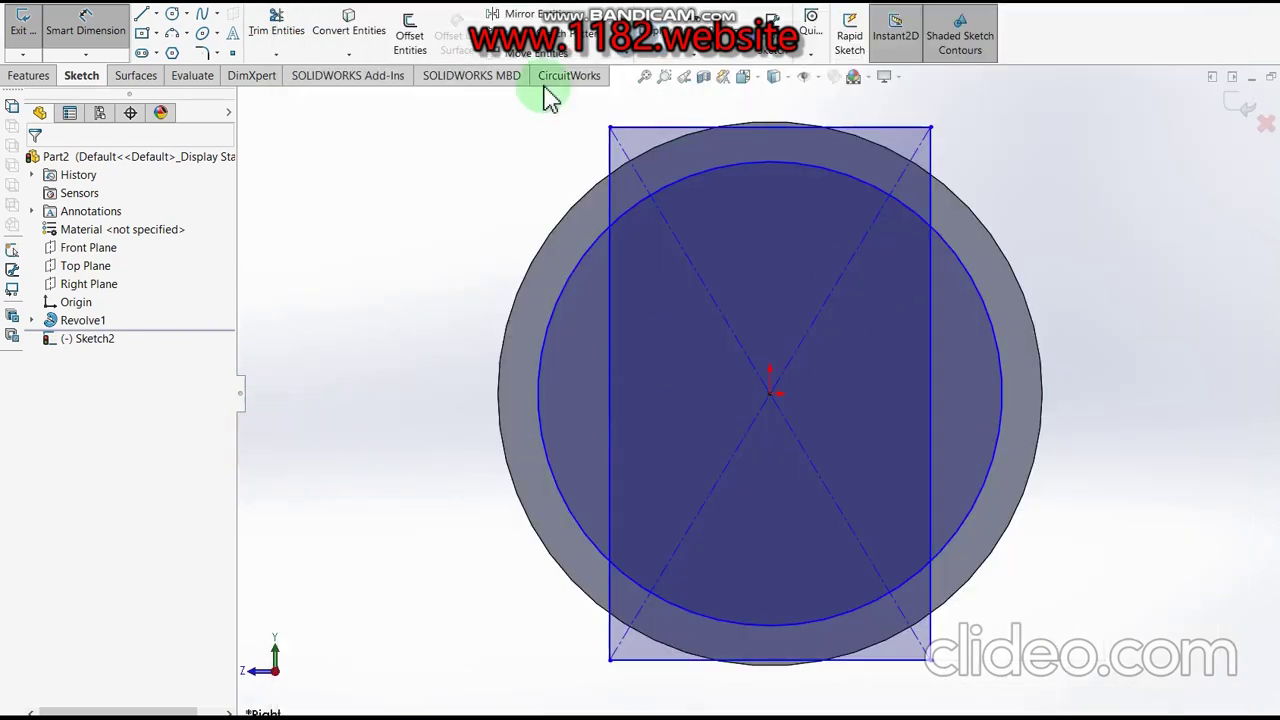
# - Dimension the centre rectangle's bottom edge at 40 wide
pyautogui.click(86, 24)
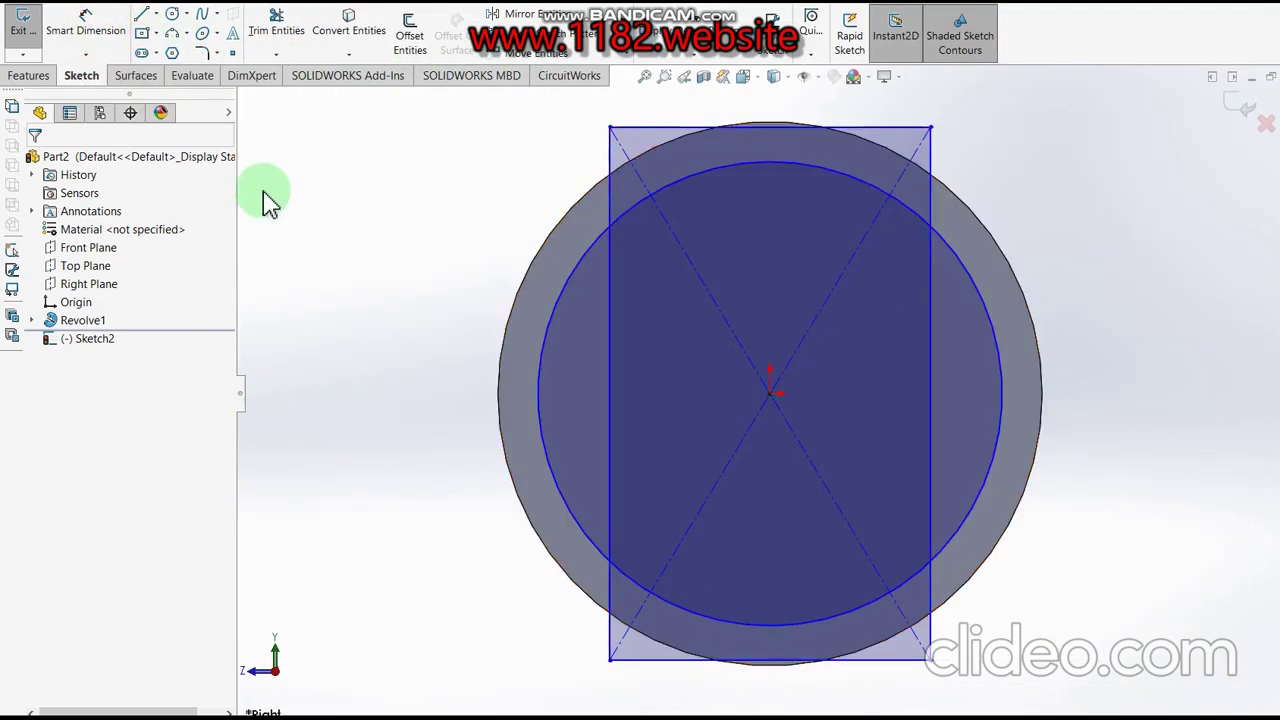
pyautogui.click(86, 24)
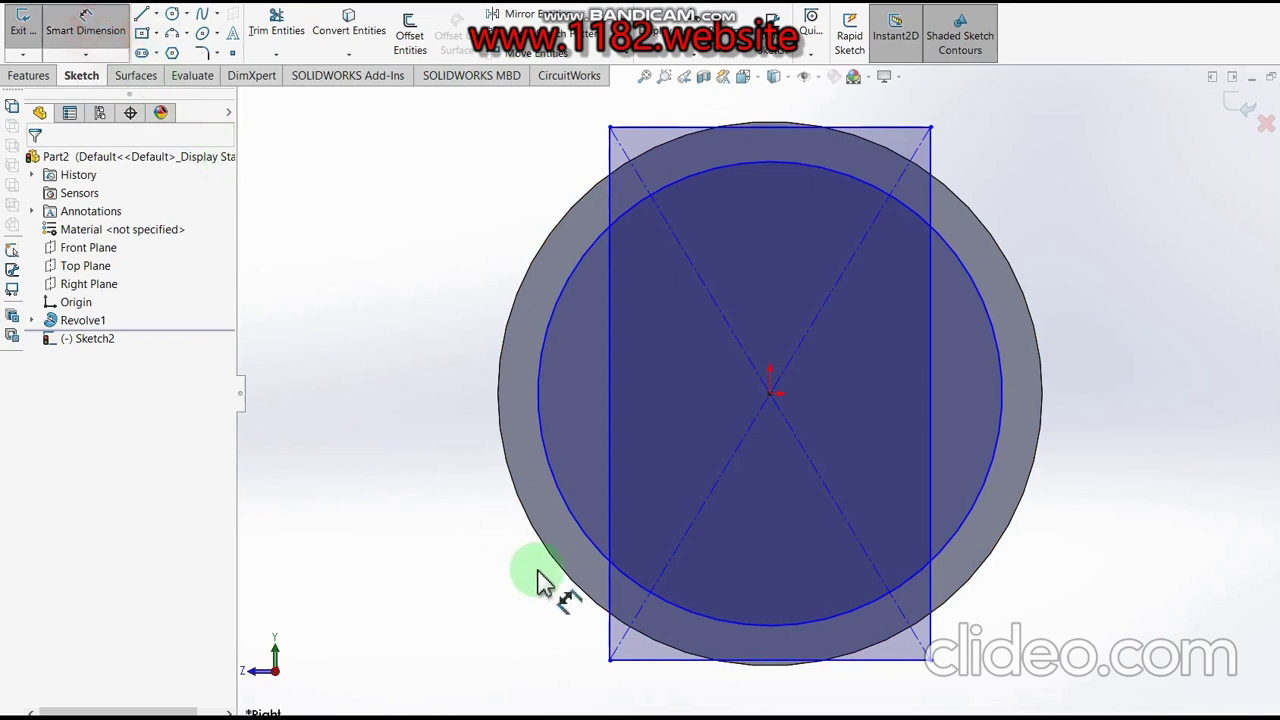
pyautogui.click(672, 666)
pyautogui.click(686, 705)
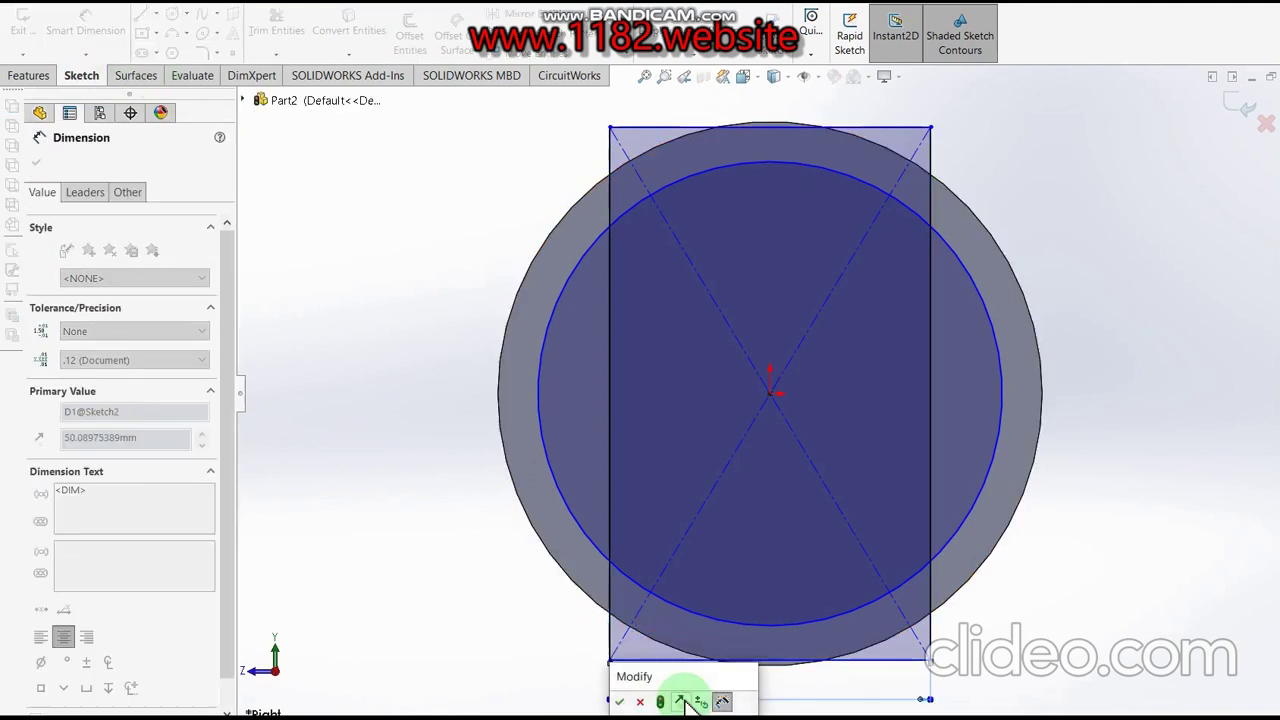
pyautogui.press('Return')
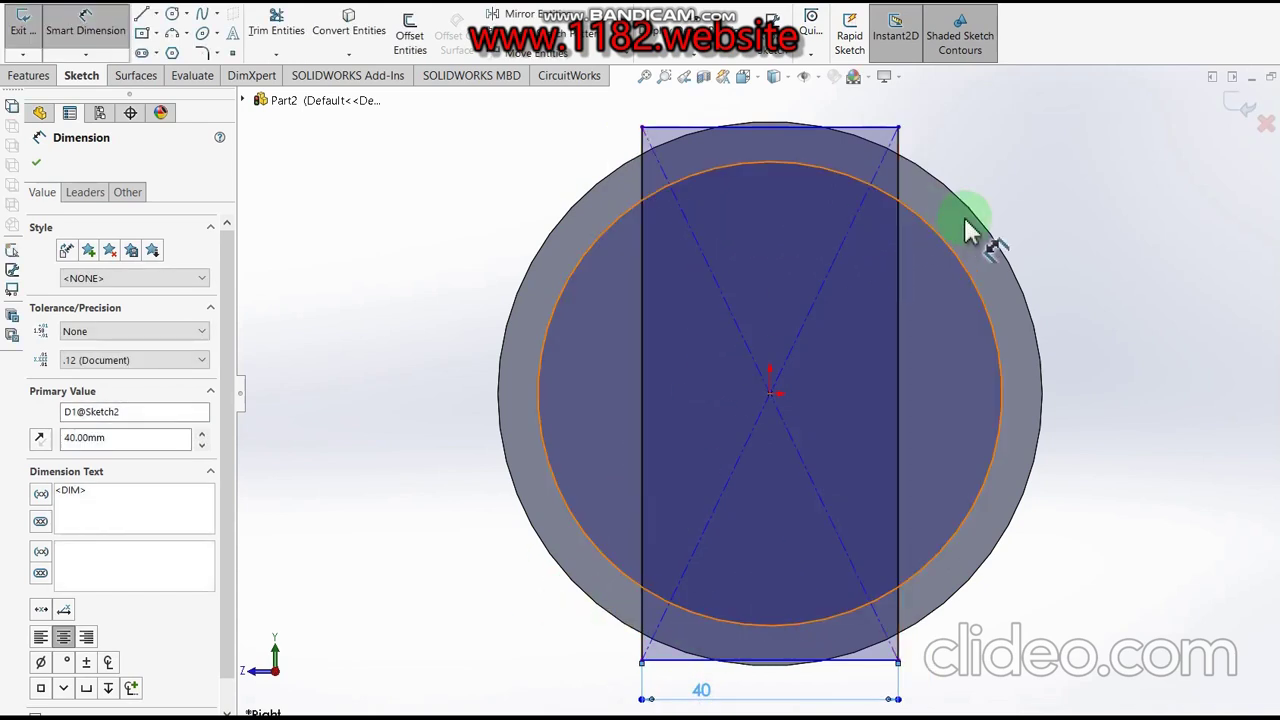
# - Add a diameter dimension to the inner circle, setting it to 70
pyautogui.click(955, 255)
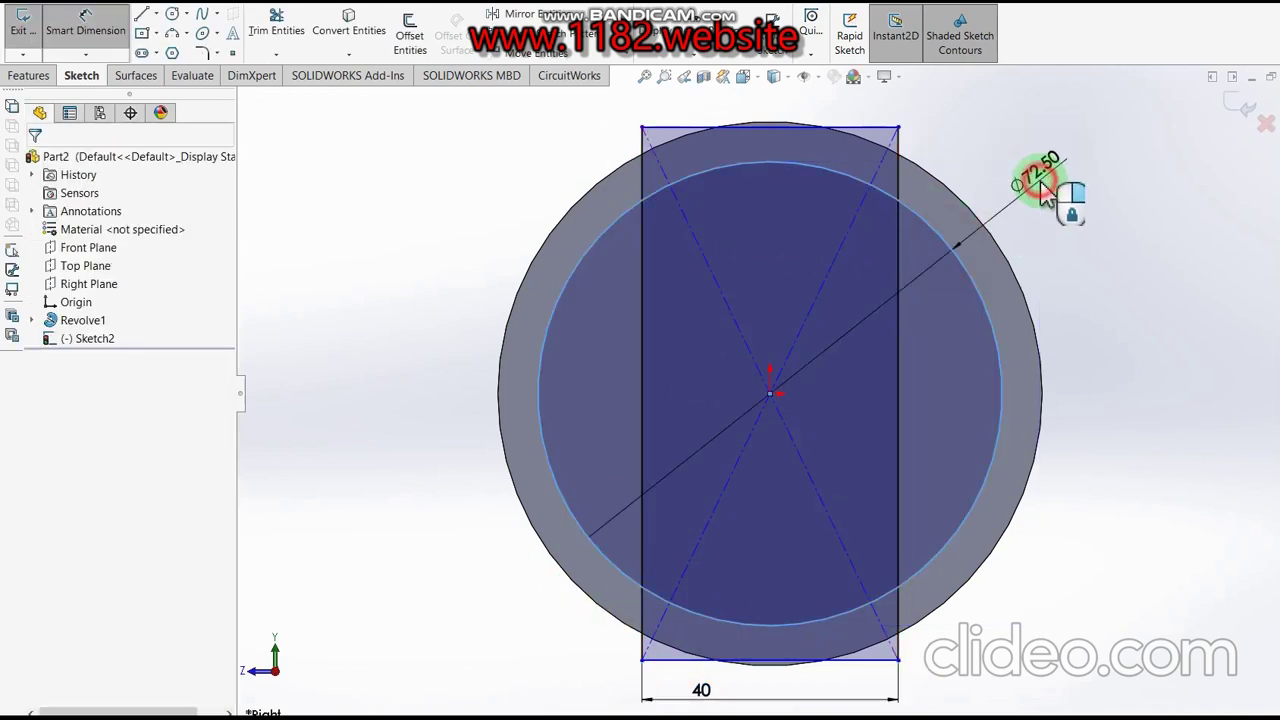
pyautogui.click(1043, 190)
pyautogui.write('3')
pyautogui.press('BackSpace')
pyautogui.write('72.5')
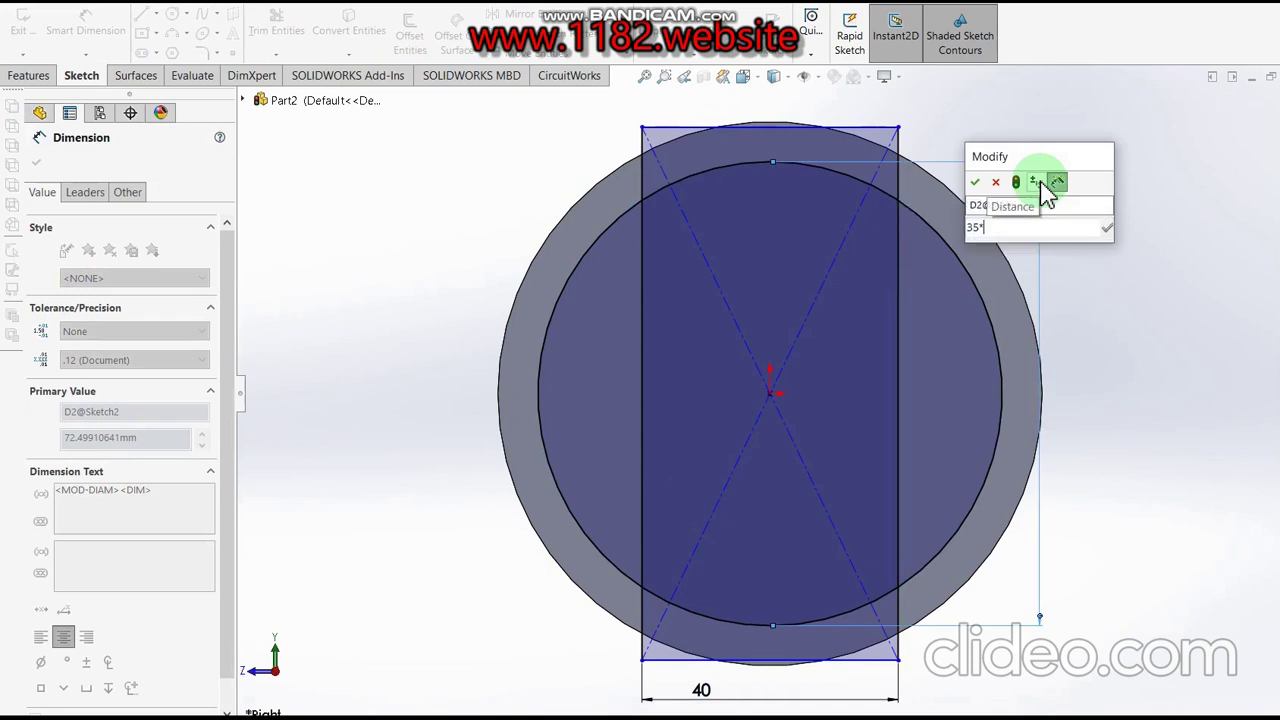
pyautogui.press('Return')
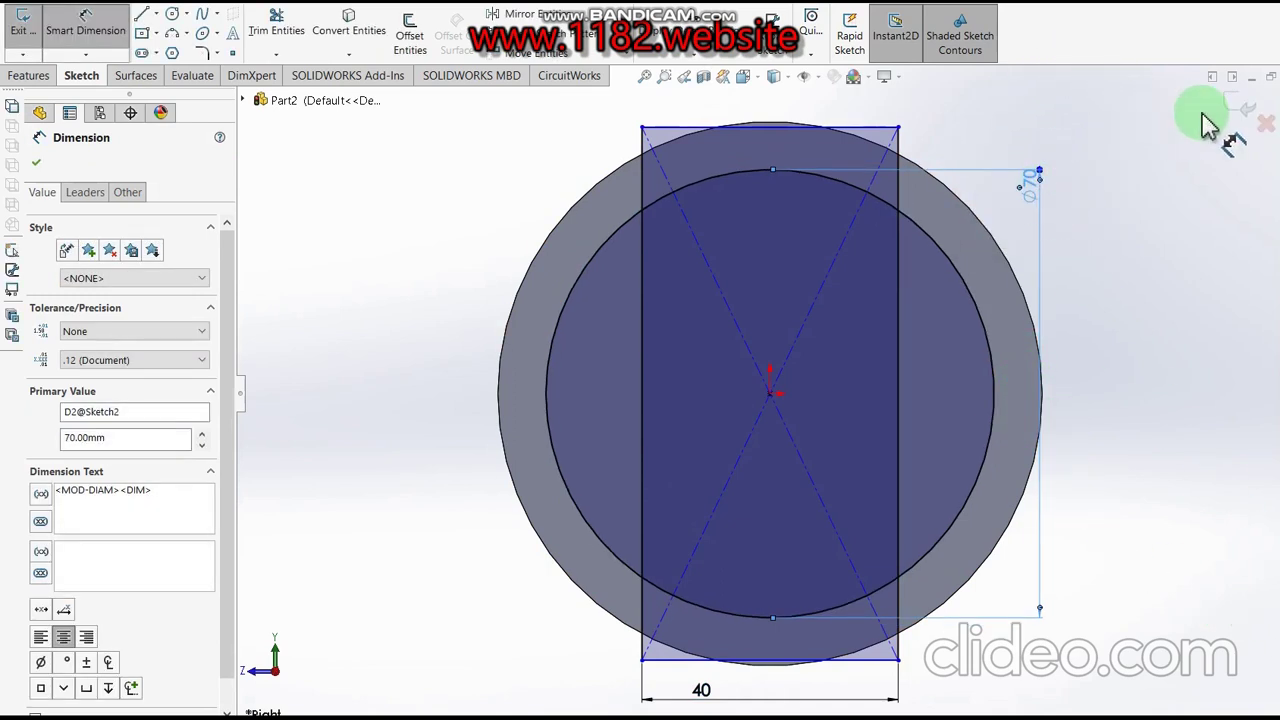
# - Power-trim the circle's left and right arcs outside the 40-wide rectangle, undoing stray trims
pyautogui.click(276, 22)
pyautogui.moveTo(608, 174); pyautogui.dragTo(737, 157)
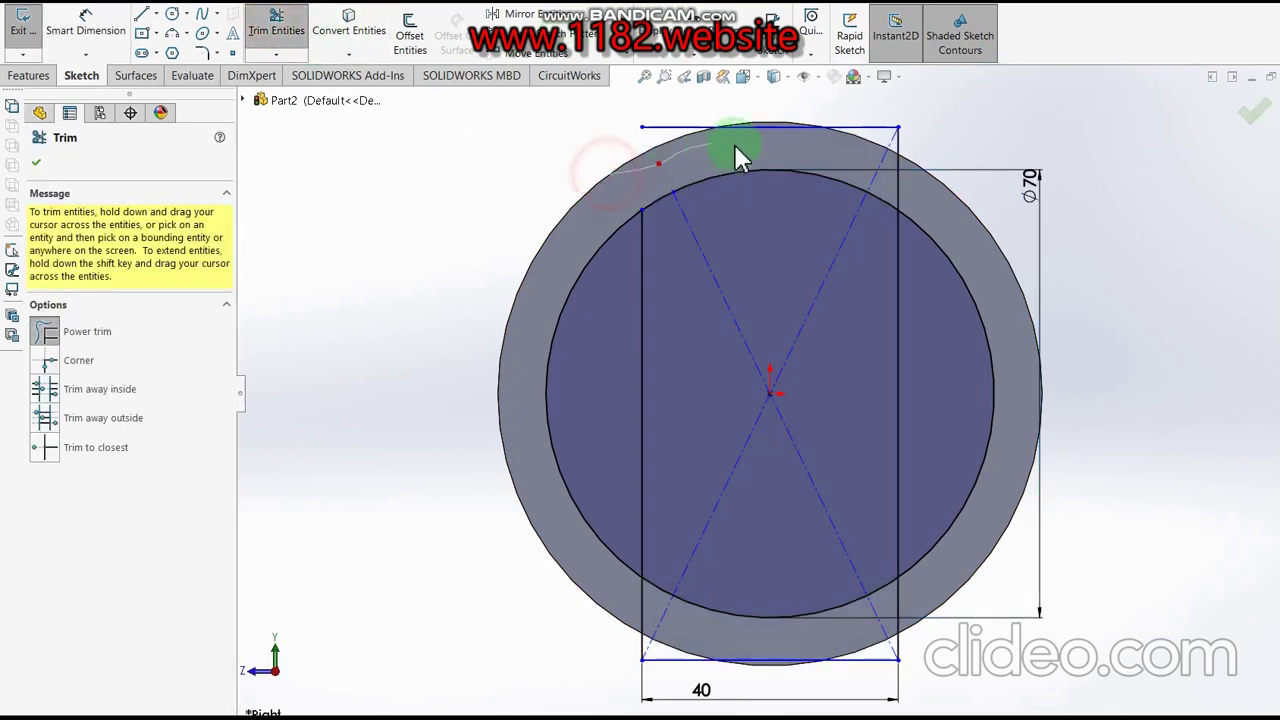
pyautogui.moveTo(812, 118)
pyautogui.mouseDown()
pyautogui.moveTo(841, 482)
pyautogui.moveTo(530, 360)
pyautogui.mouseUp()
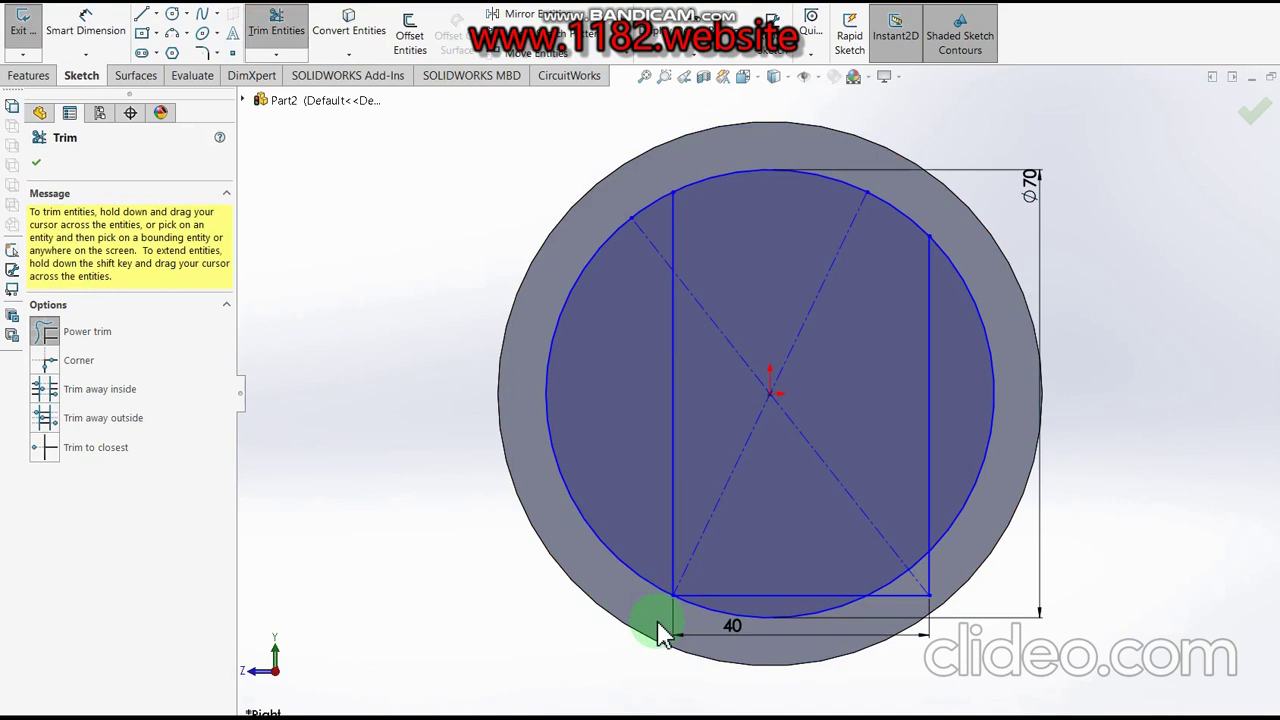
pyautogui.hotkey('ctrl', 'z')
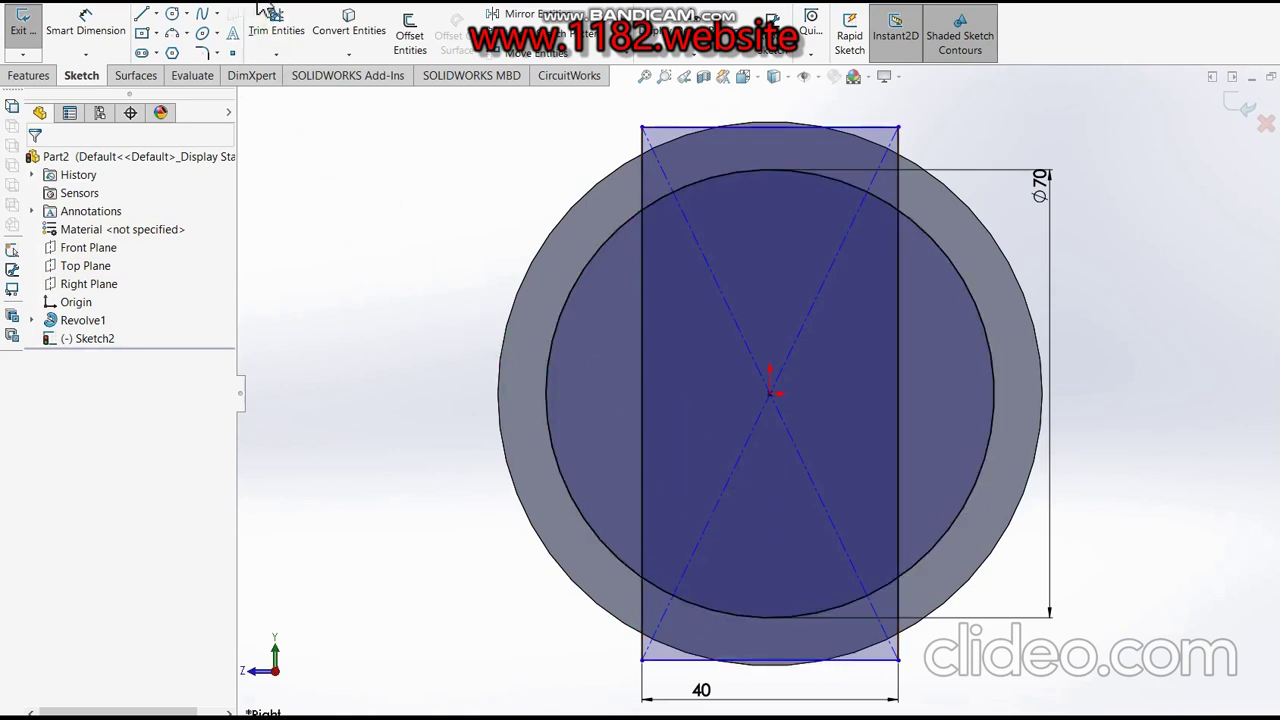
pyautogui.click(277, 24)
pyautogui.moveTo(573, 285); pyautogui.dragTo(722, 308)
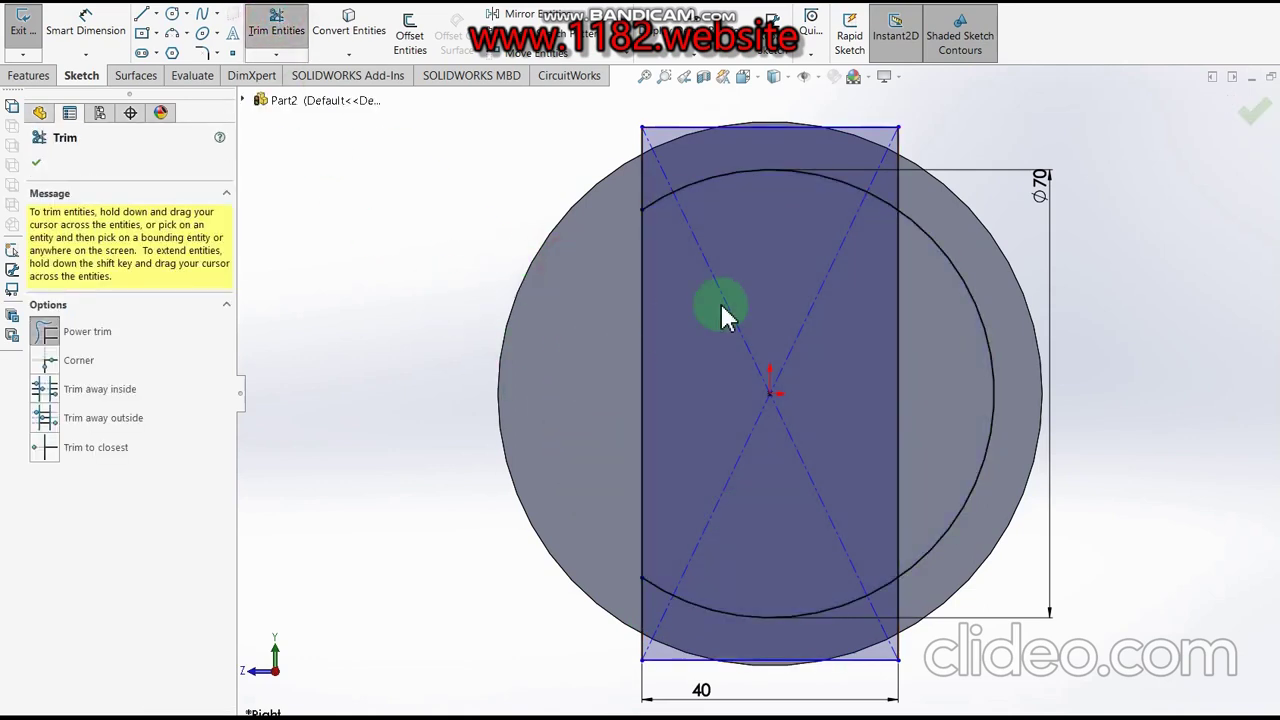
pyautogui.moveTo(990, 268)
pyautogui.mouseDown()
pyautogui.moveTo(875, 660)
pyautogui.moveTo(604, 645)
pyautogui.moveTo(568, 337)
pyautogui.mouseUp()
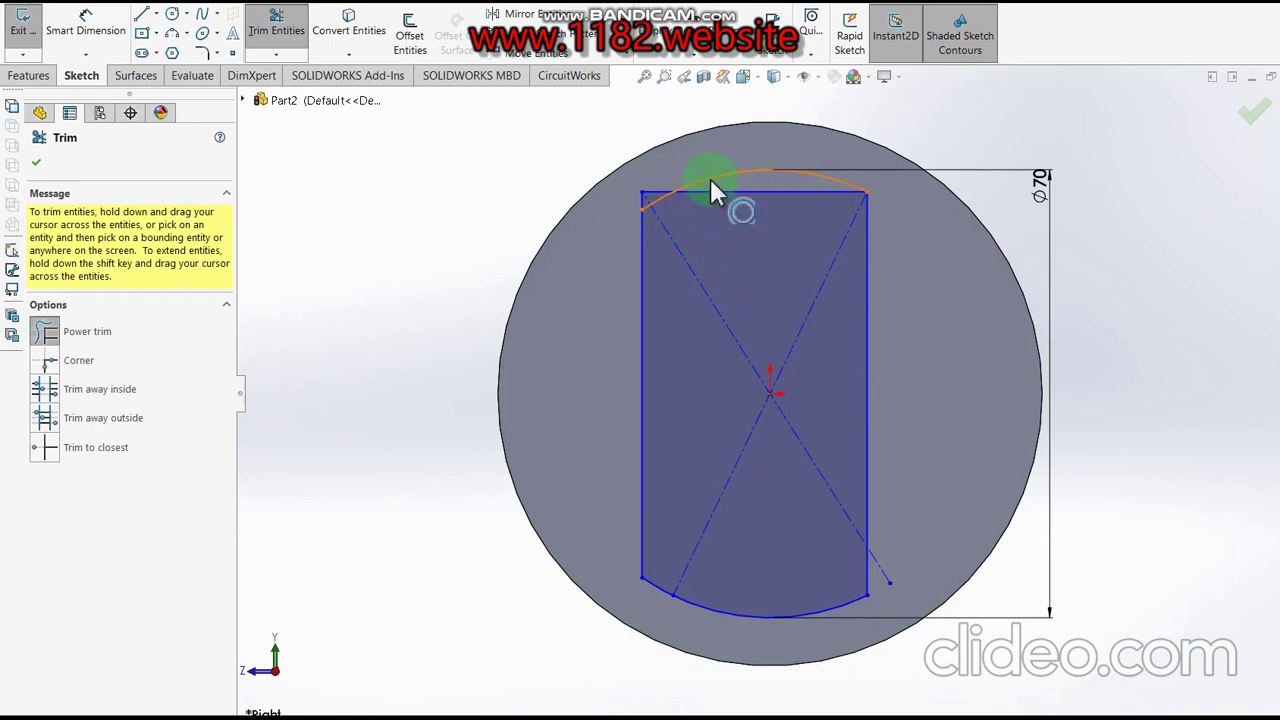
pyautogui.press('Escape')
pyautogui.hotkey('ctrl', 'z')
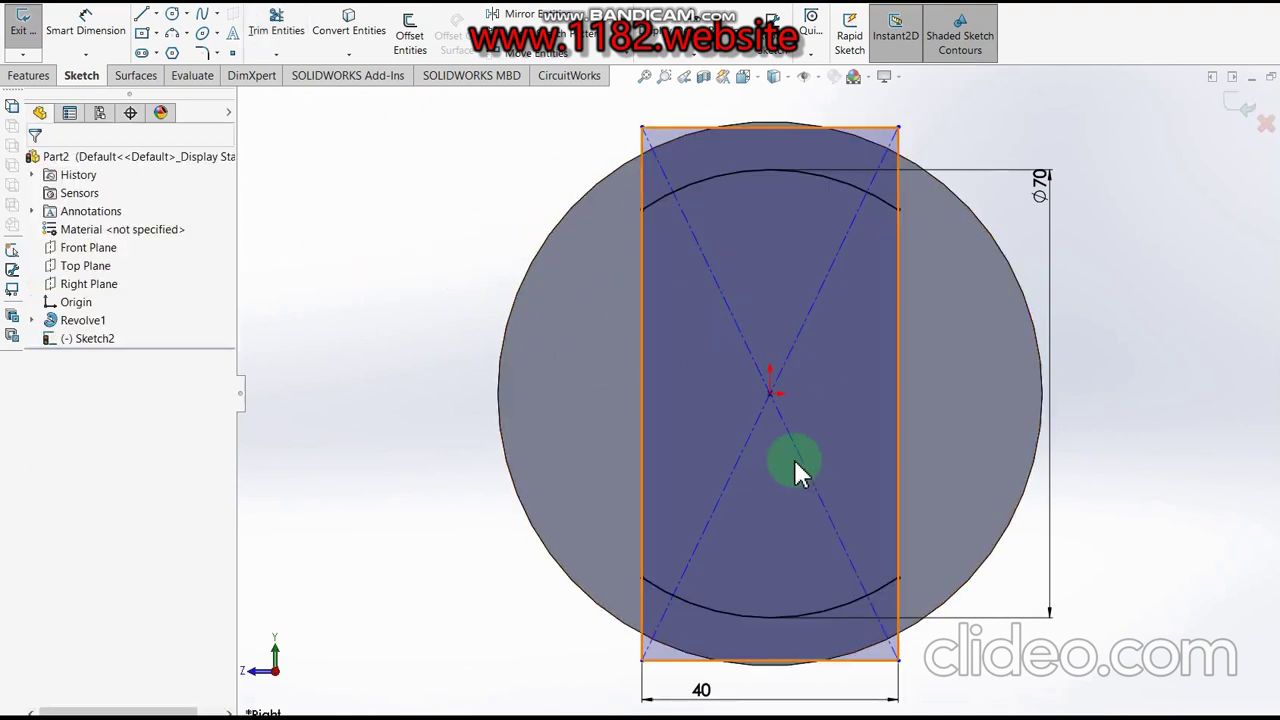
pyautogui.scroll(2, 778, 370)
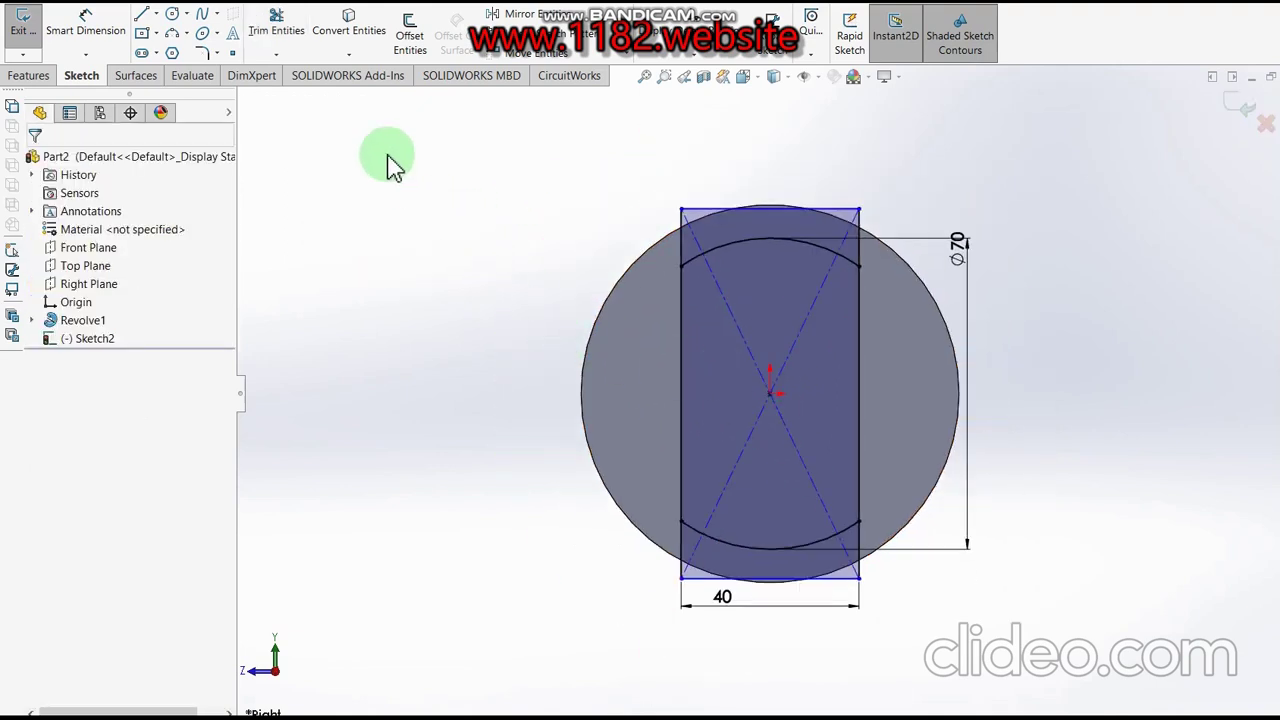
# - Add a driven 20 dimension from the origin to the rectangle's right edge
pyautogui.click(85, 22)
pyautogui.click(769, 393)
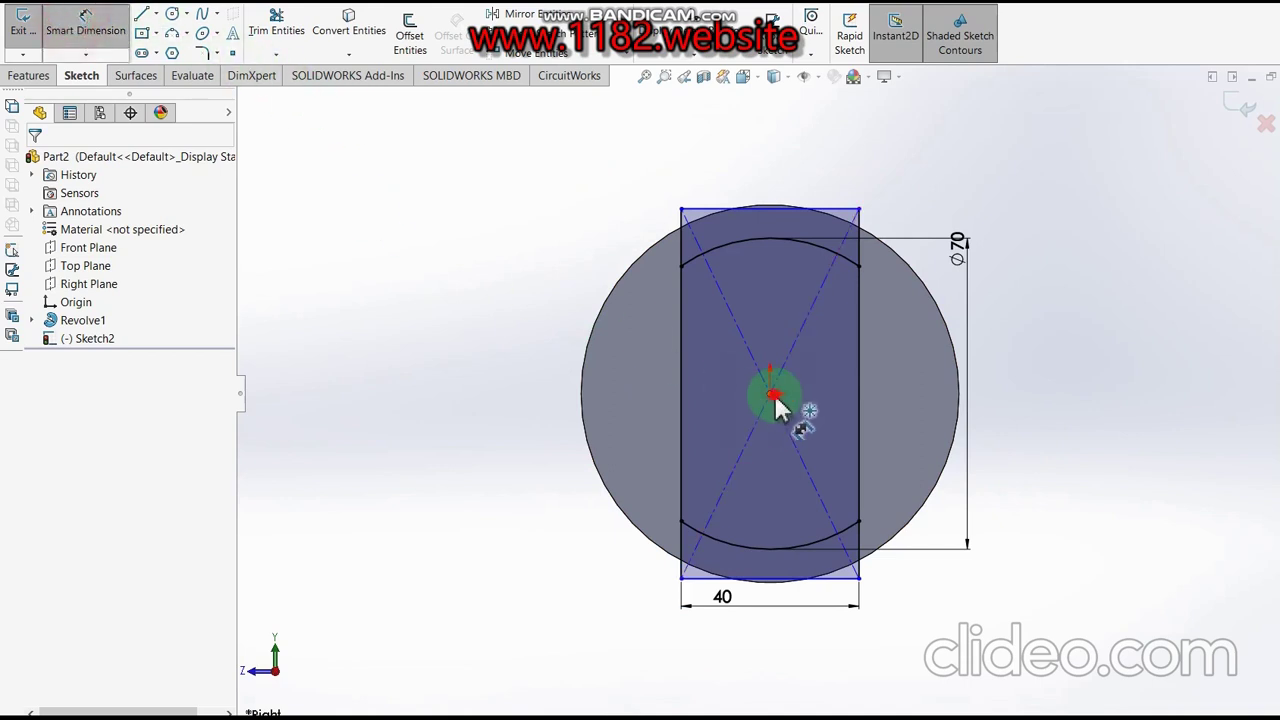
pyautogui.click(858, 408)
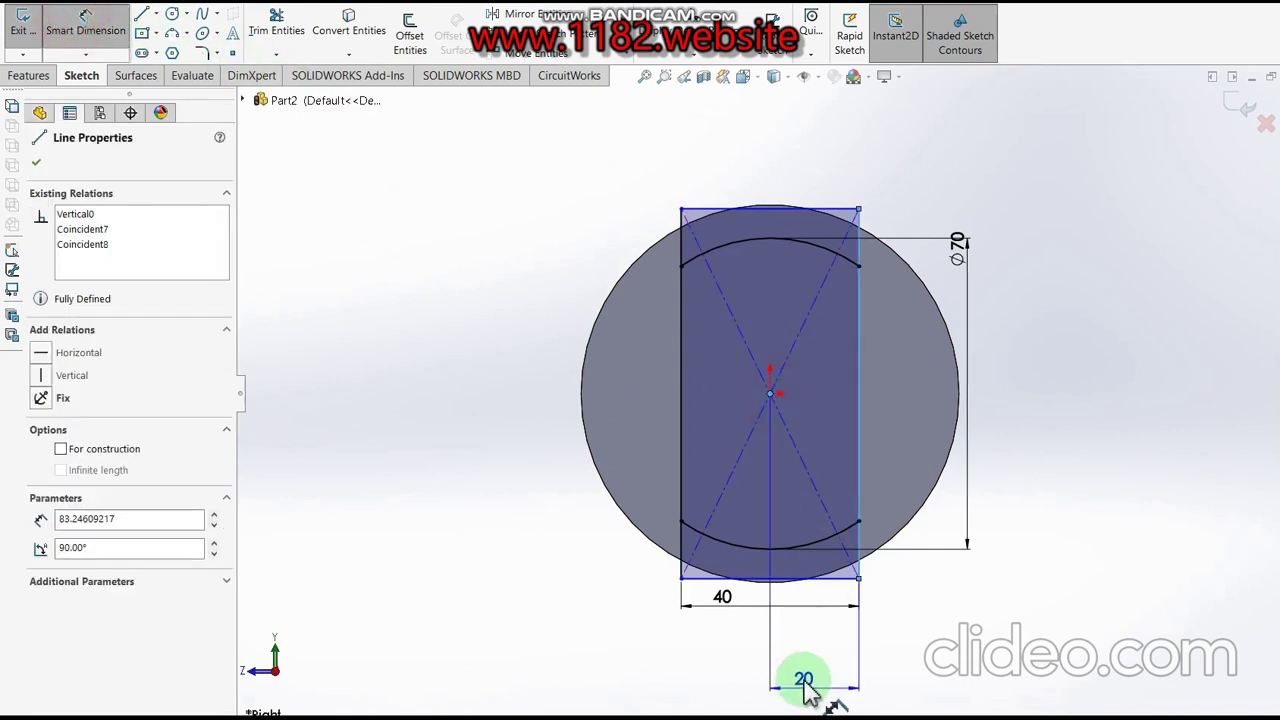
pyautogui.click(800, 662)
pyautogui.click(845, 394)
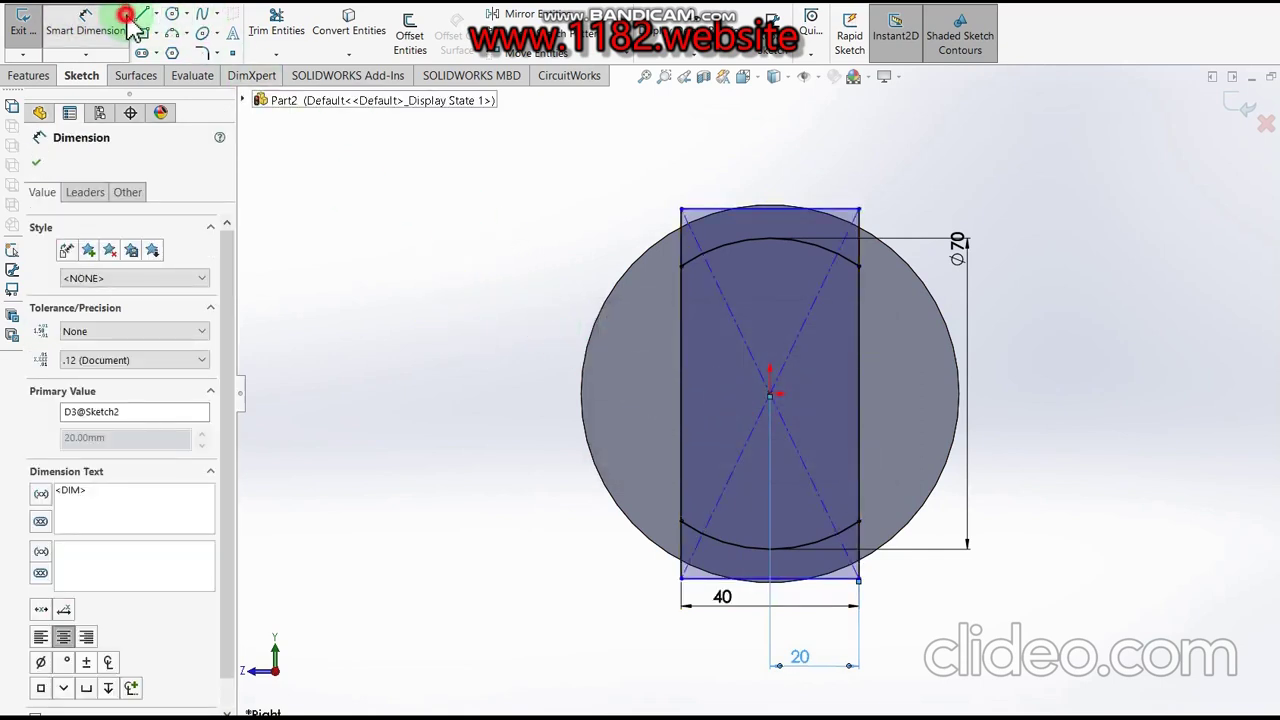
# - Try power-trimming the rectangle's top lines, undoing the unwanted trims
pyautogui.click(276, 25)
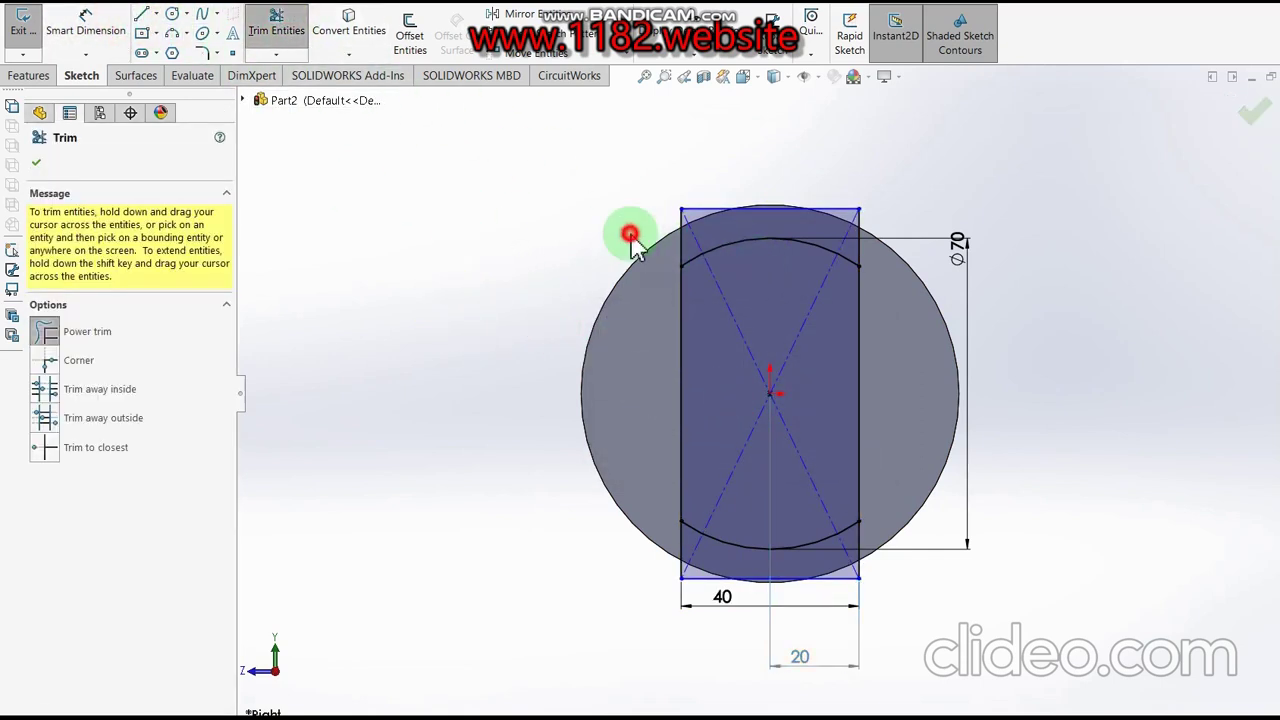
pyautogui.moveTo(629, 237)
pyautogui.mouseDown()
pyautogui.moveTo(838, 235)
pyautogui.moveTo(910, 450)
pyautogui.mouseUp()
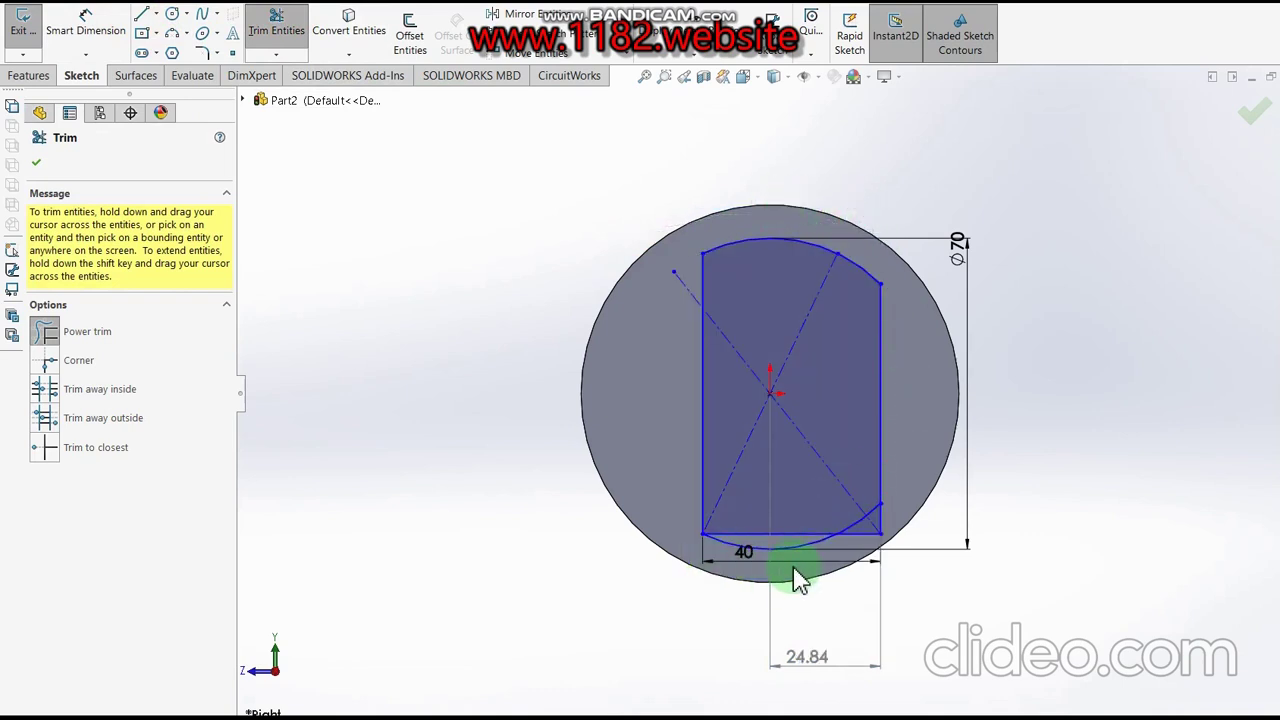
pyautogui.press('Escape')
pyautogui.hotkey('ctrl', 'z')
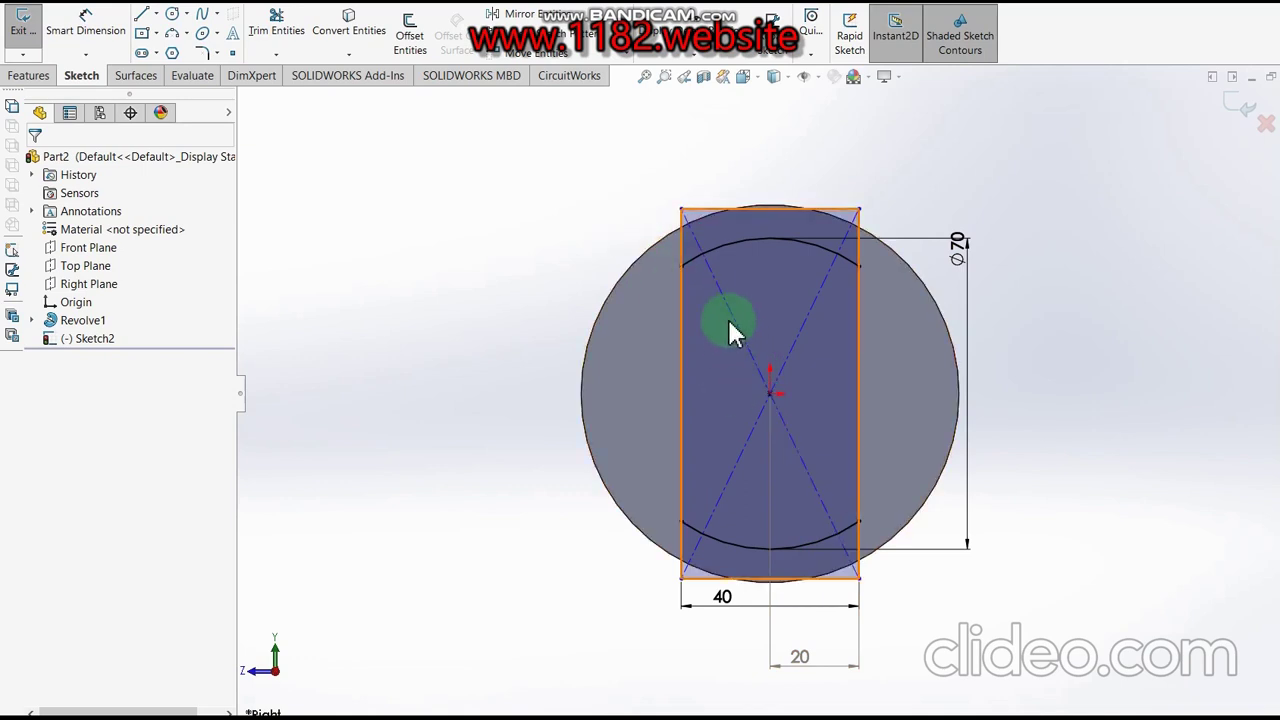
pyautogui.click(278, 25)
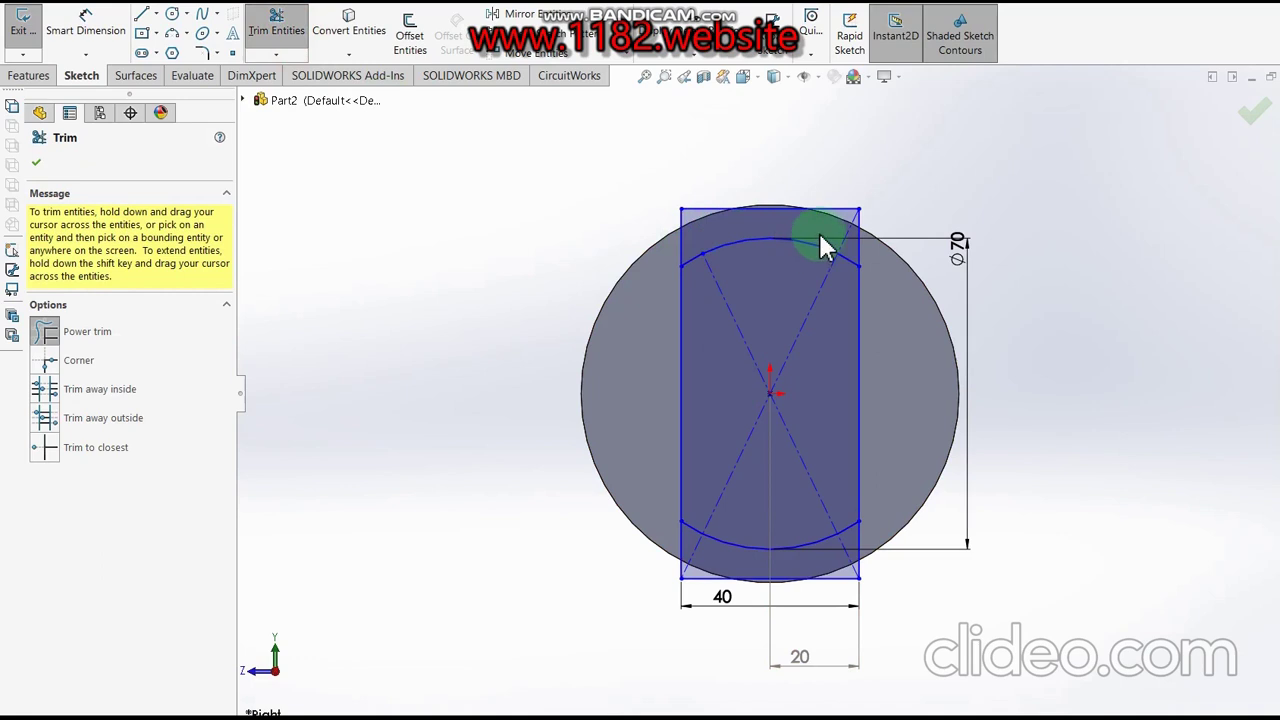
pyautogui.moveTo(851, 246); pyautogui.dragTo(788, 426)
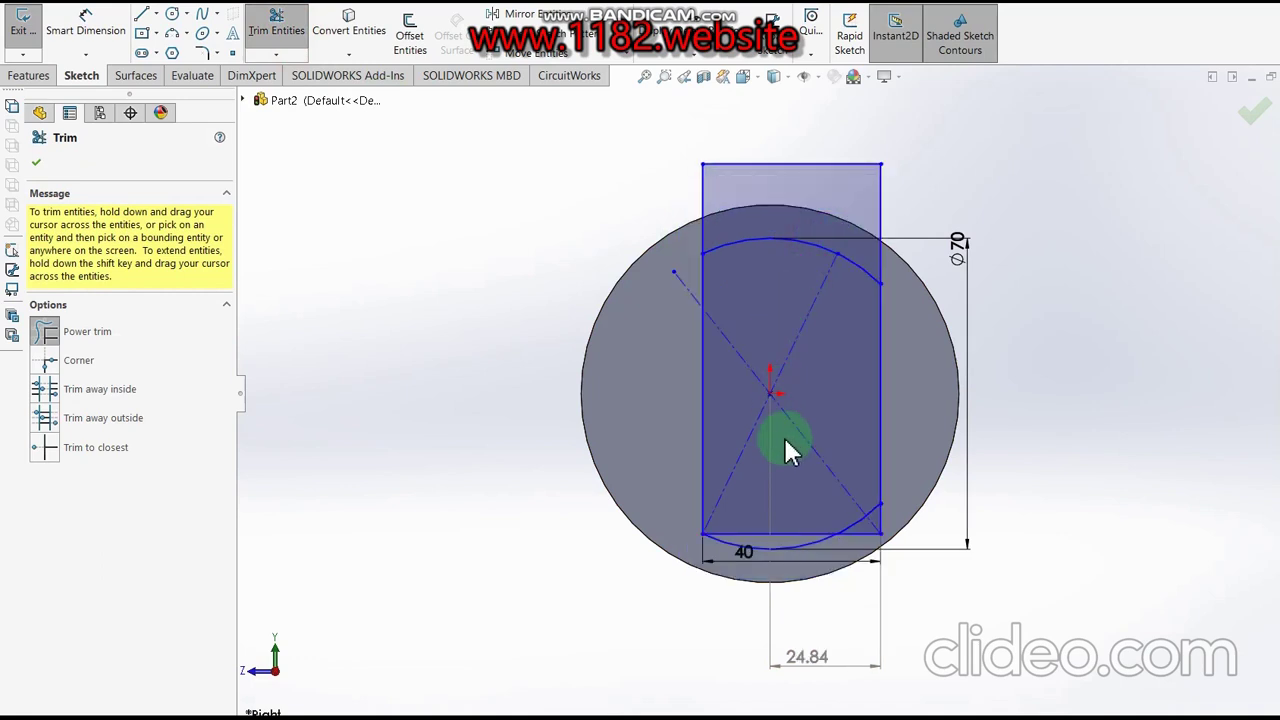
pyautogui.hotkey('ctrl', 'z')
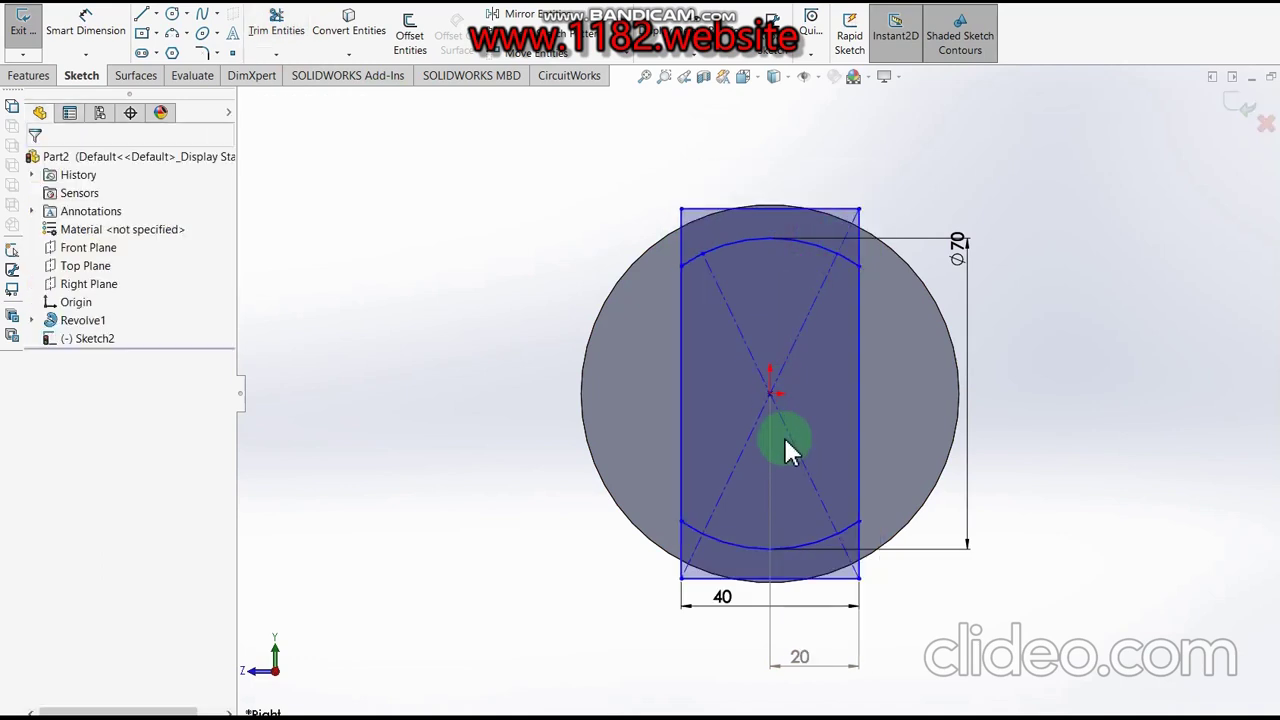
# - Delete the rectangle's top line and both diagonal construction lines
pyautogui.click(955, 475)
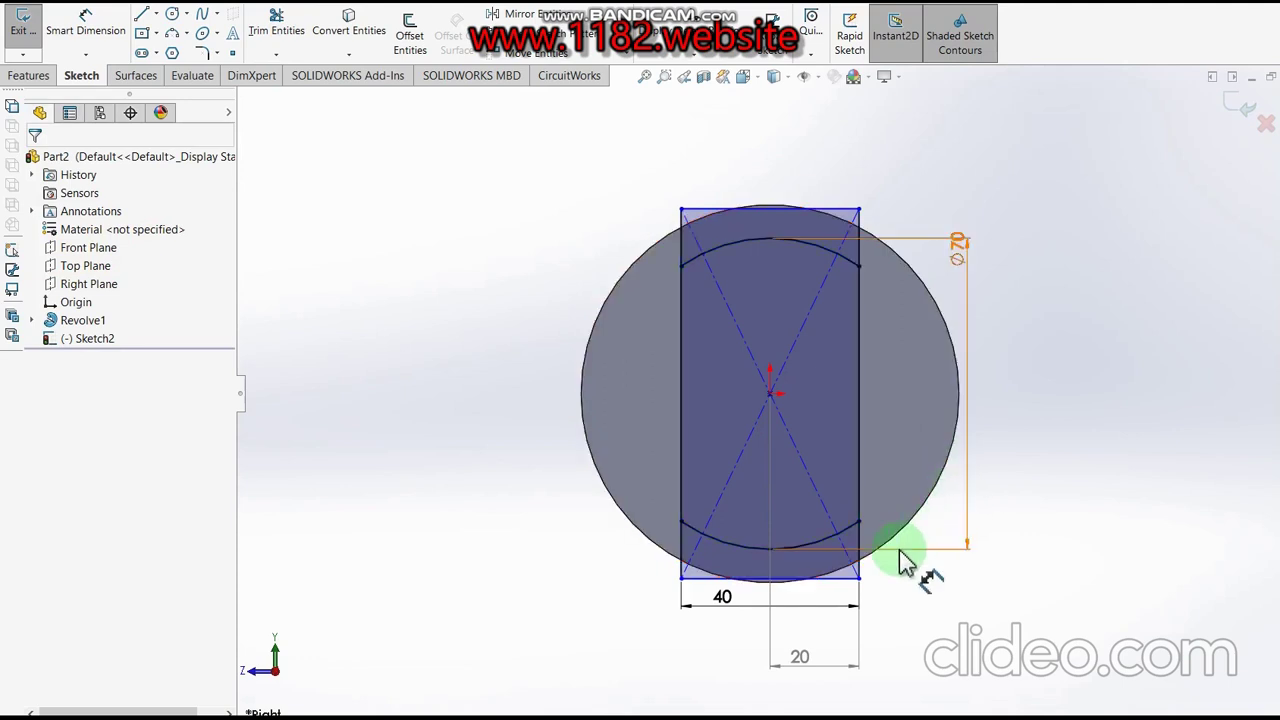
pyautogui.click(838, 585)
pyautogui.click(831, 572)
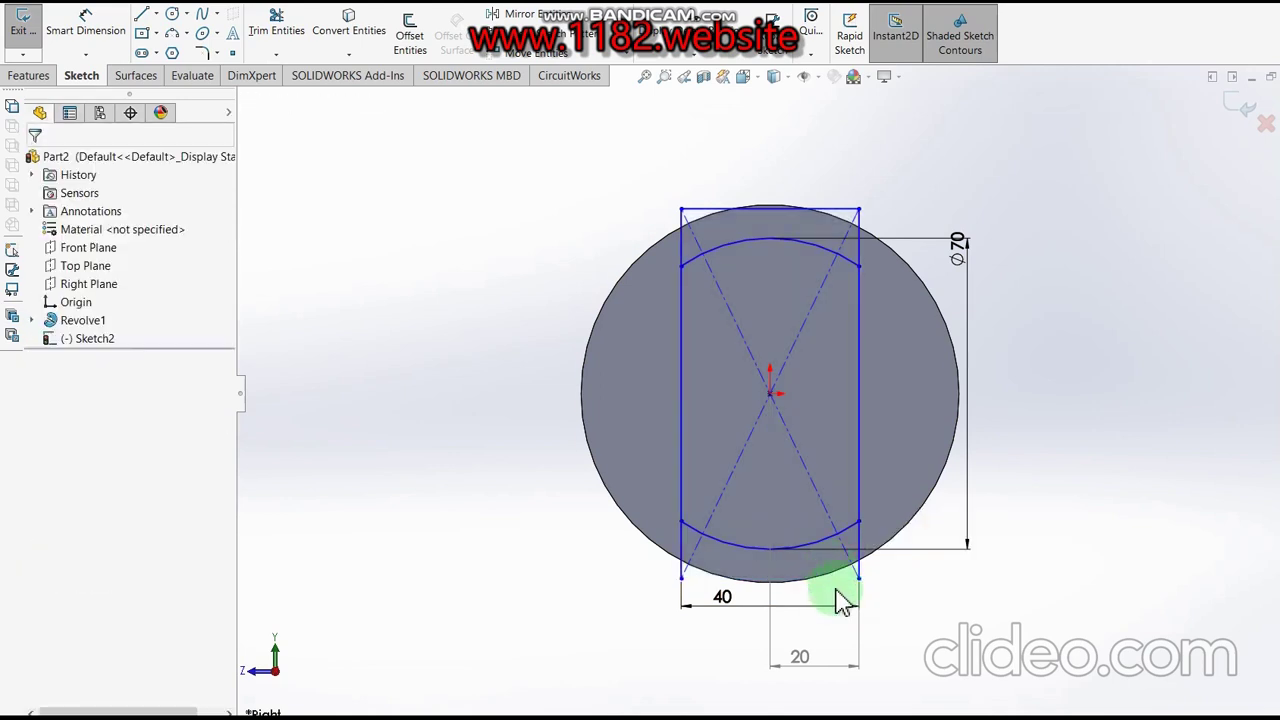
pyautogui.click(772, 210)
pyautogui.press('Delete')
pyautogui.click(805, 335)
pyautogui.press('Delete')
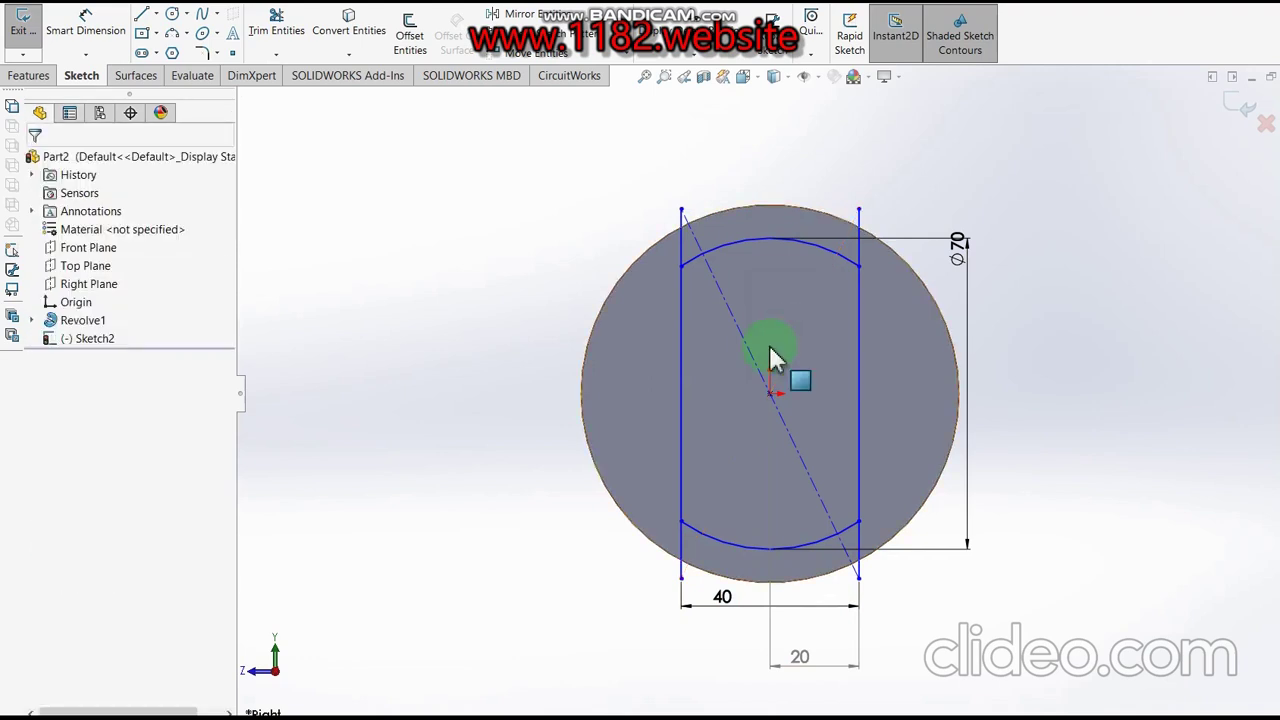
pyautogui.press('Delete')
pyautogui.click(785, 393)
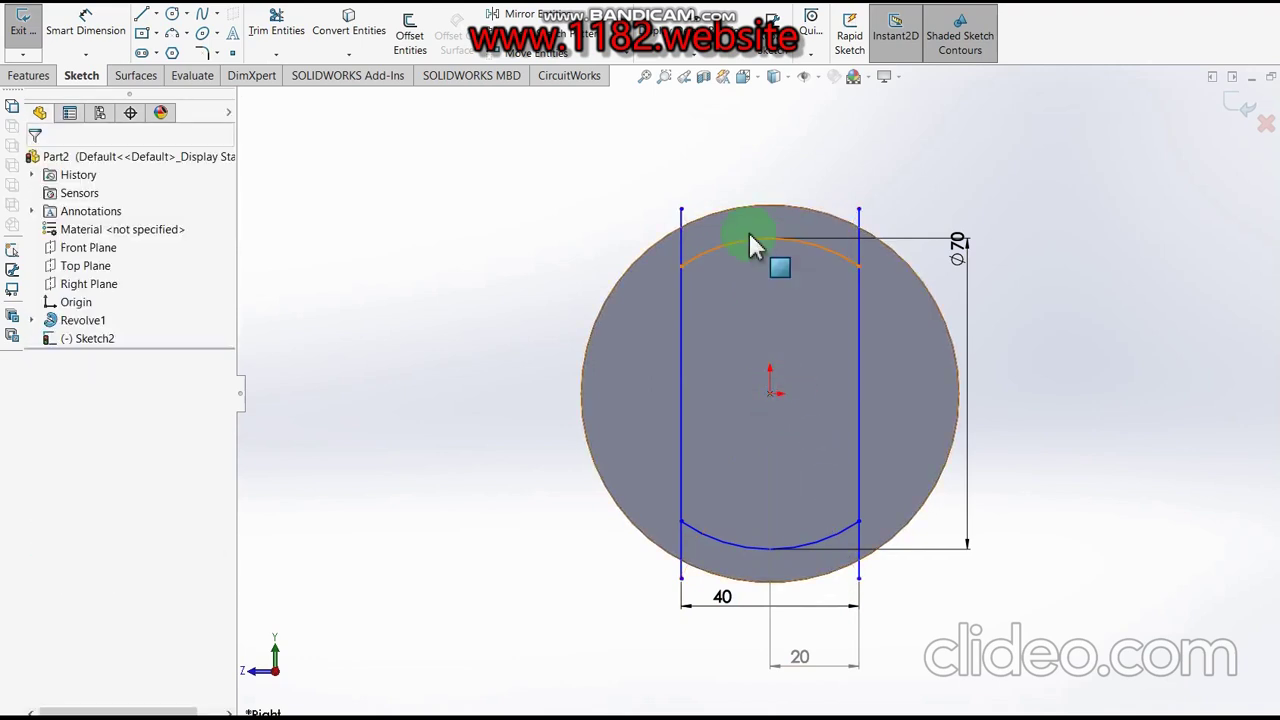
# - Trim the leftover line stubs above the top arc and below the bottom arc
pyautogui.click(272, 25)
pyautogui.moveTo(591, 228); pyautogui.dragTo(712, 230)
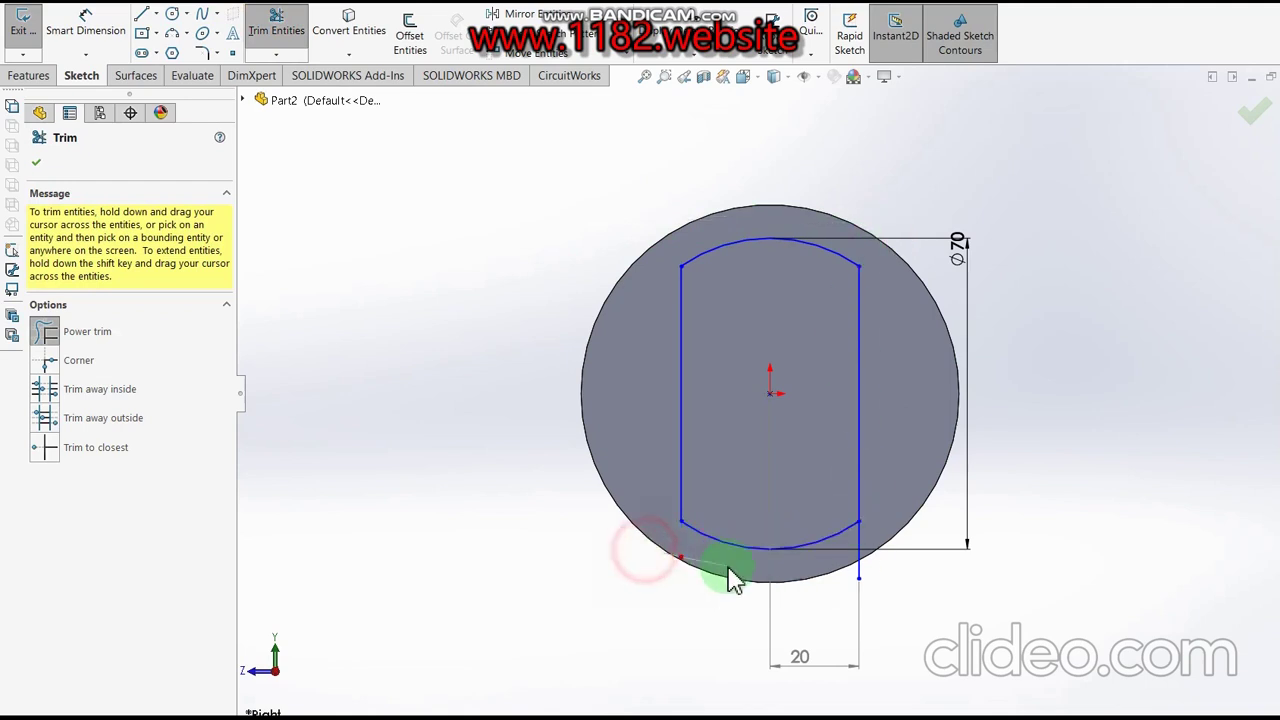
pyautogui.moveTo(652, 556); pyautogui.dragTo(923, 543)
pyautogui.click(1254, 112)
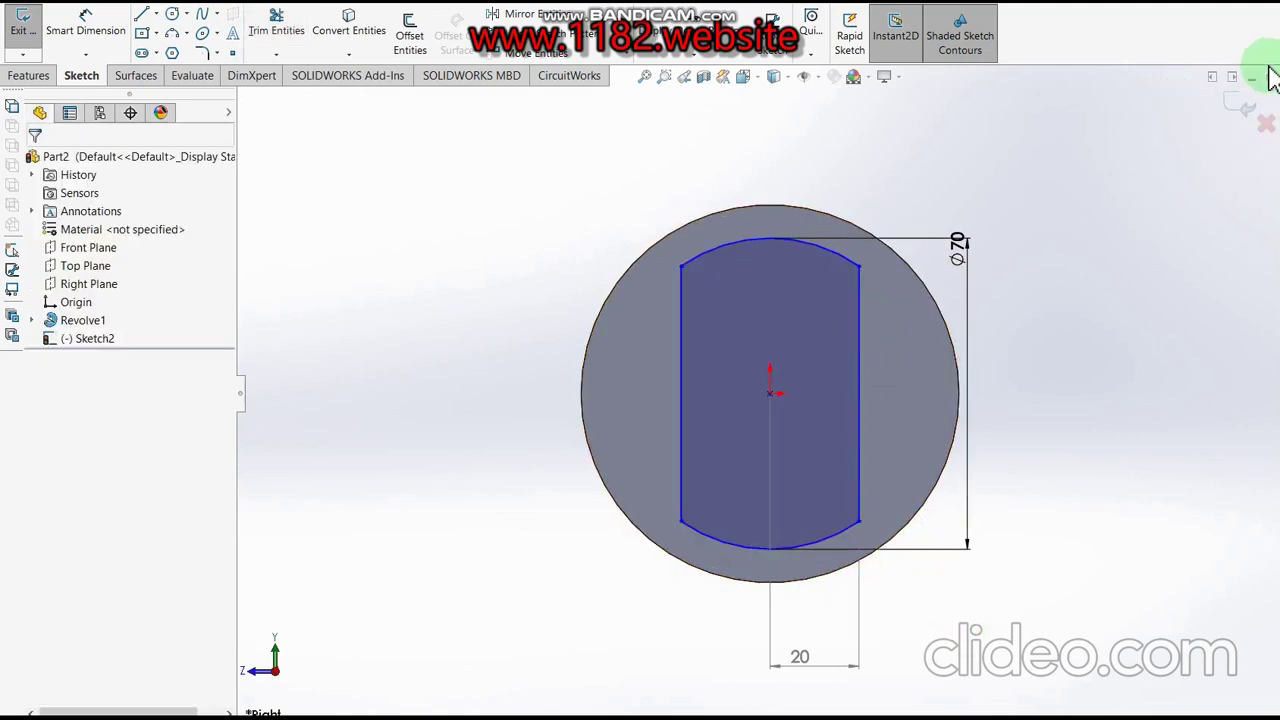
# - Exit the sketch into a Blind 10.00mm Extruded Cut preview seen from the side, then show the drawing
pyautogui.click(1232, 103)
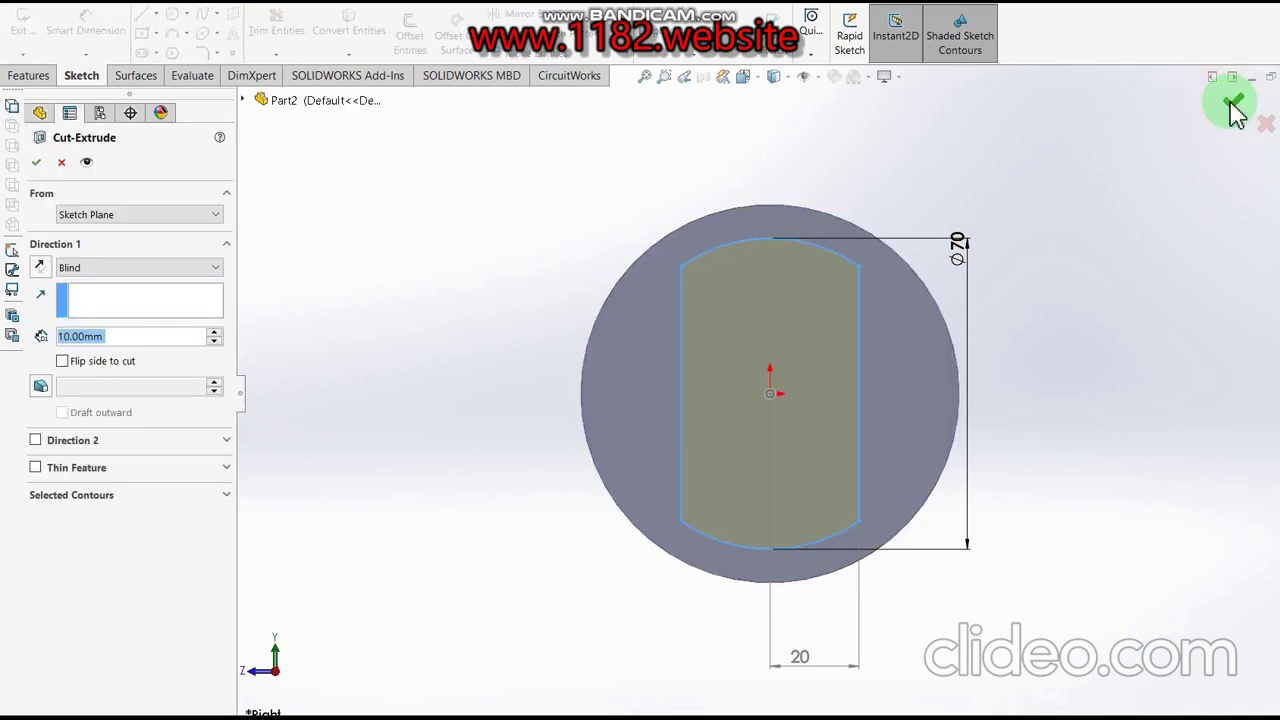
pyautogui.click(1092, 402)
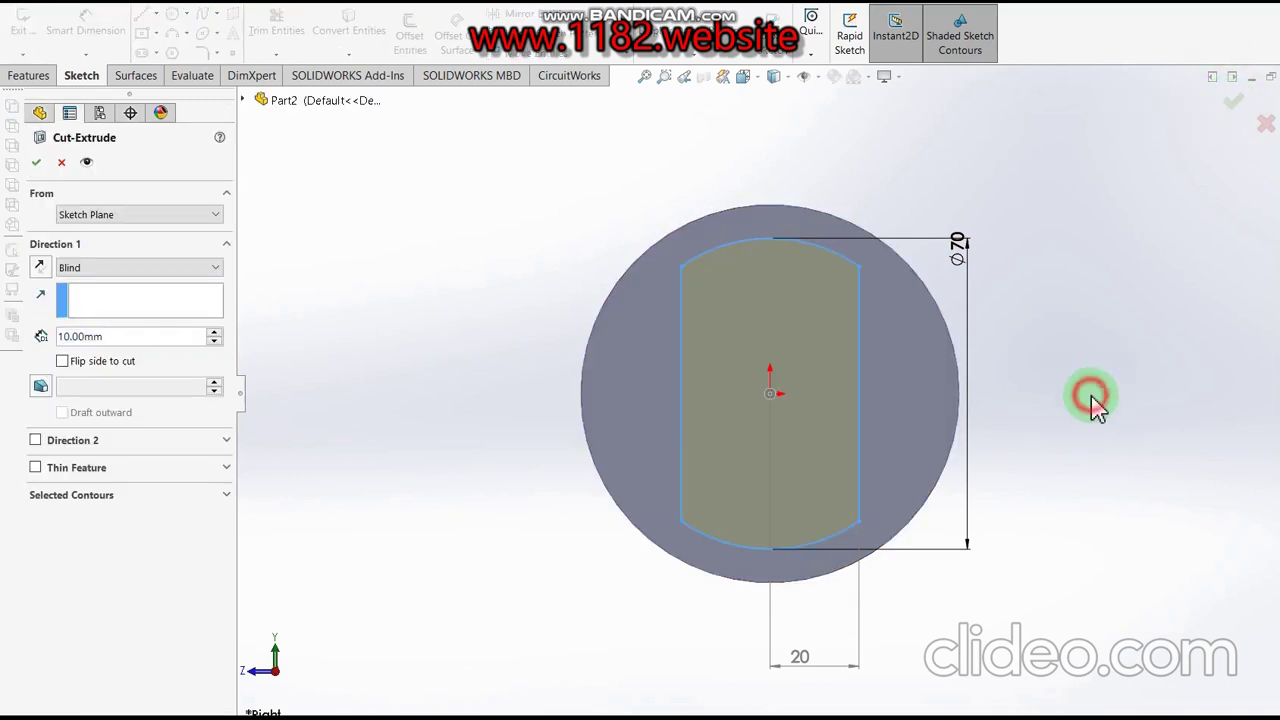
pyautogui.click(785, 620)
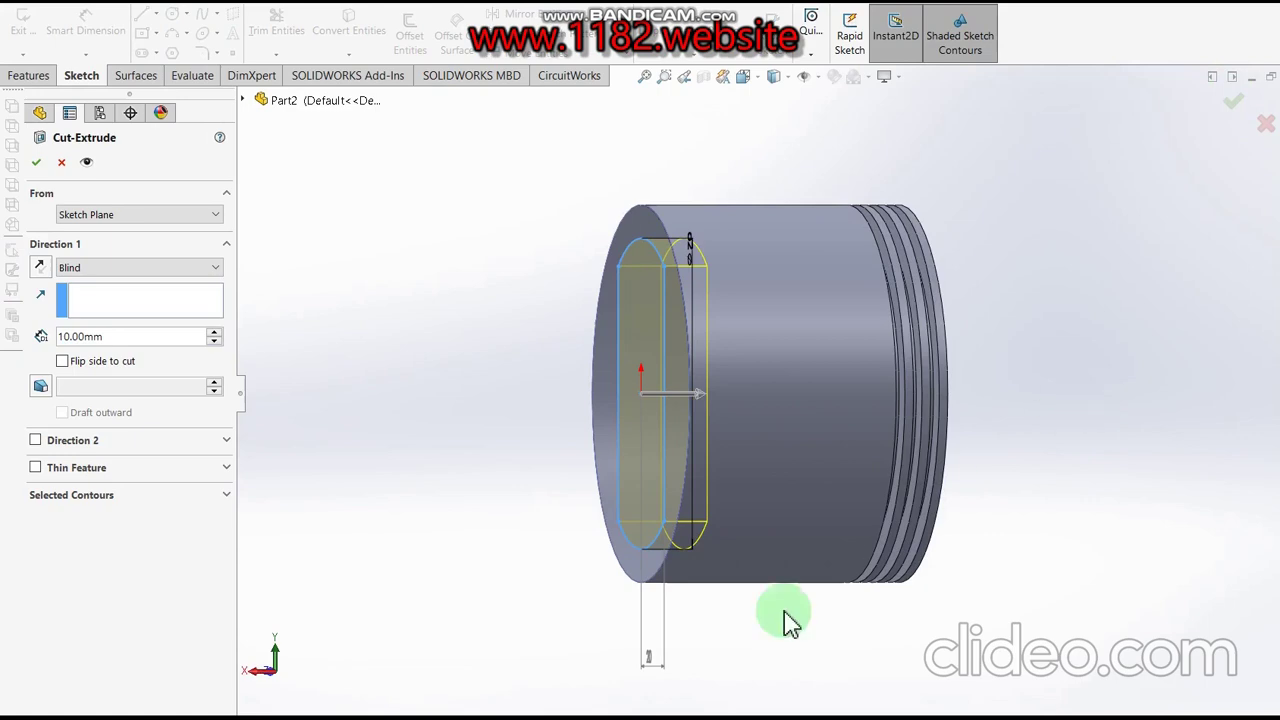
pyautogui.hotkey('alt', 'Tab')
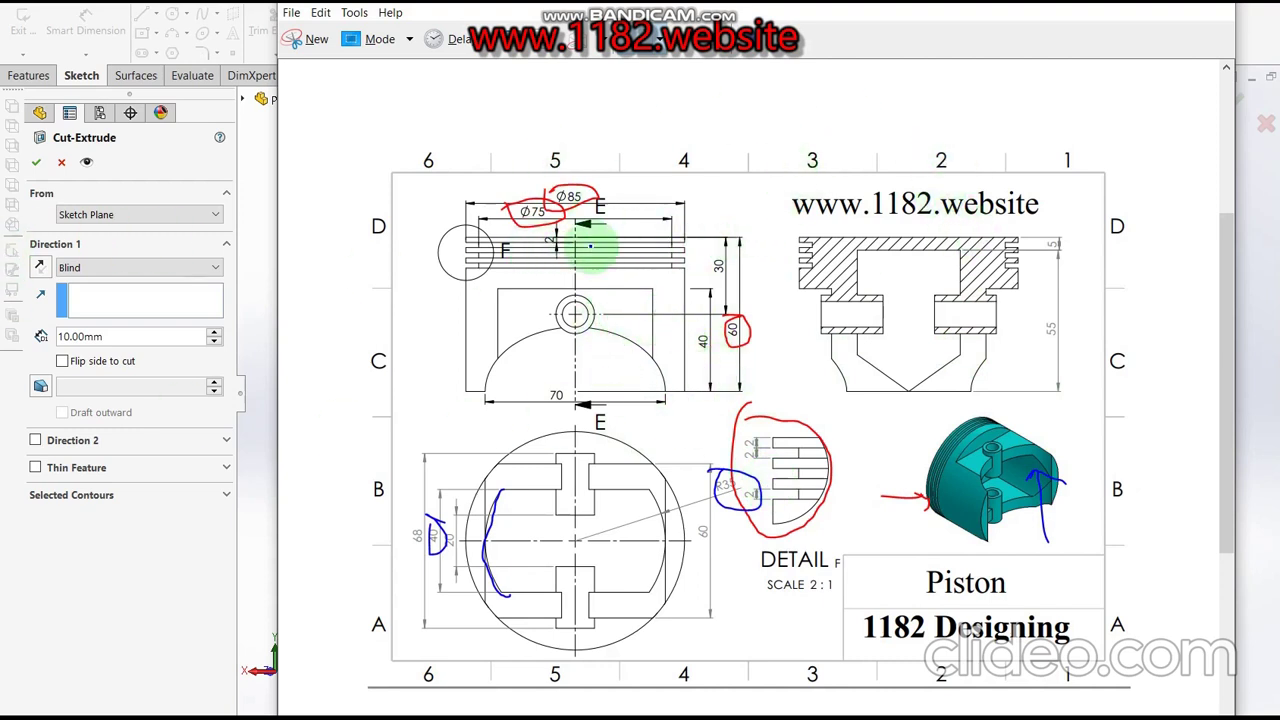
# - Loop blue ink around the 55 depth dimension on the piston section view
pyautogui.moveTo(1041, 311)
pyautogui.mouseDown()
pyautogui.moveTo(1091, 309)
pyautogui.moveTo(1024, 308)
pyautogui.mouseUp()
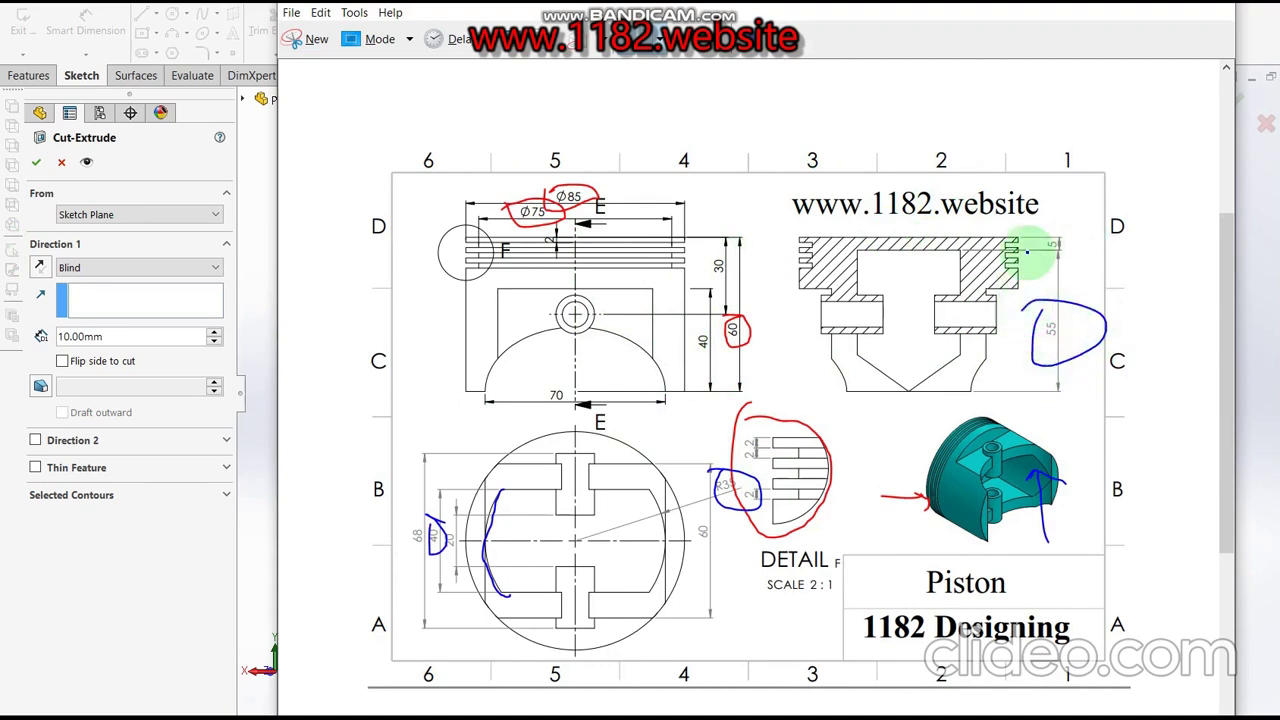
# - Set the Direction 1 cut depth to 55 mm and confirm Cut-Extrude1
pyautogui.click(55, 588)
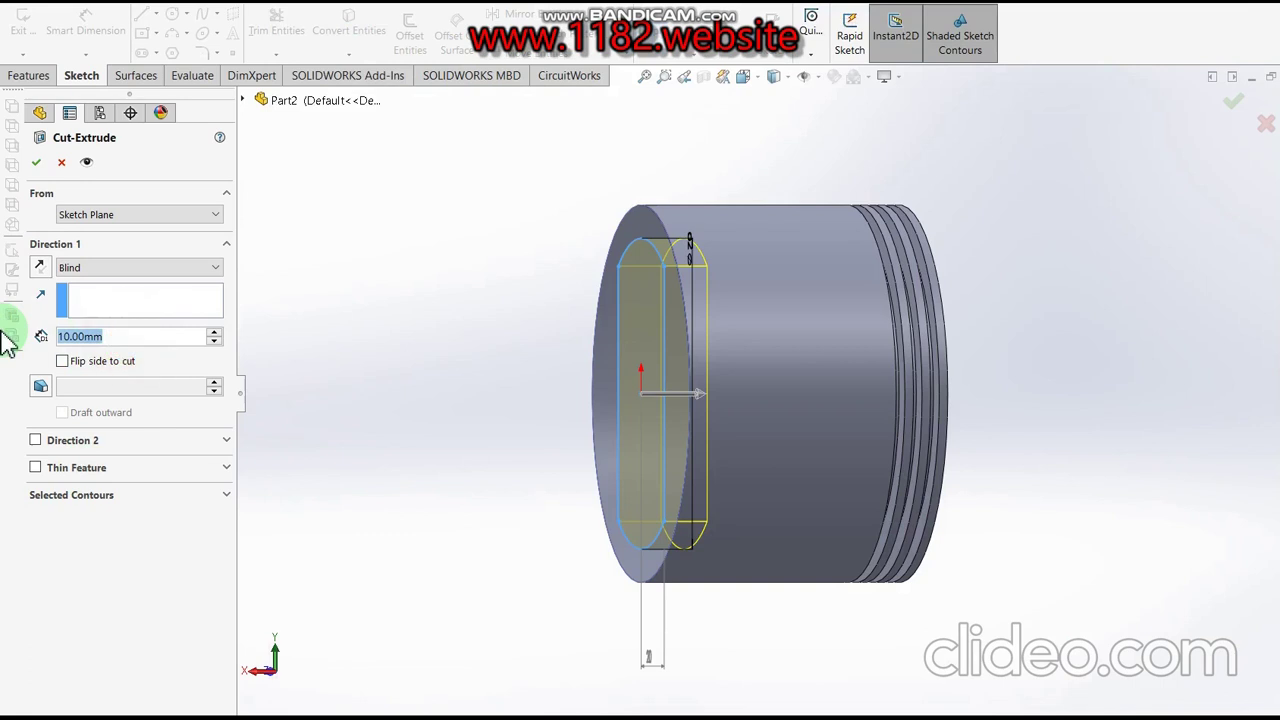
pyautogui.write('55')
pyautogui.press('Return')
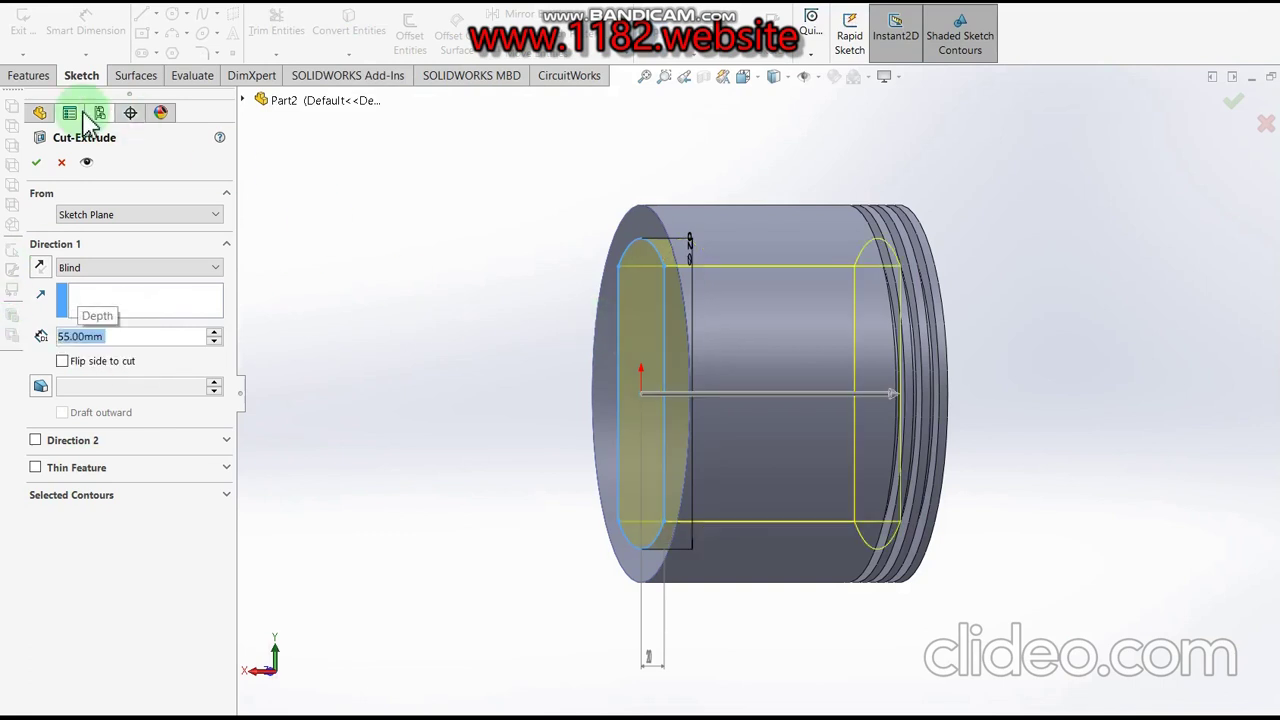
pyautogui.click(30, 166)
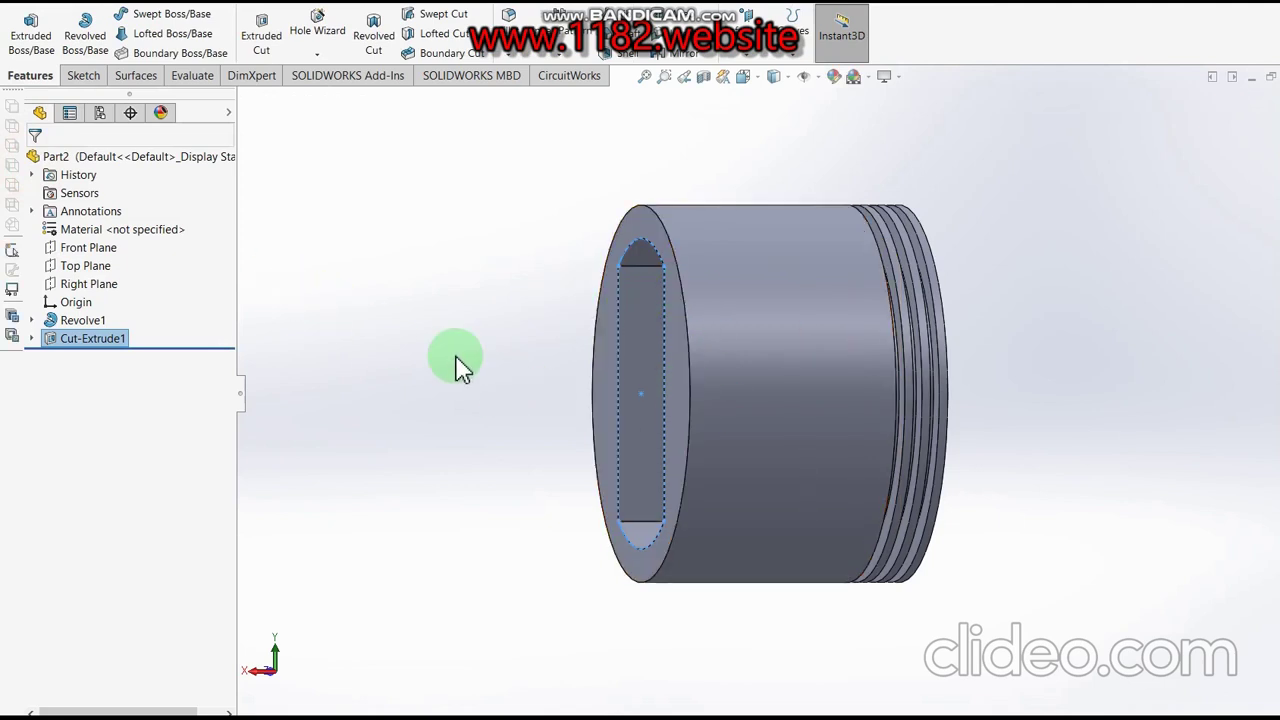
pyautogui.click(262, 28)
# - Open Sketch3 on the piston's end face and mark a line across the drawing's lower circle view
pyautogui.click(628, 235)
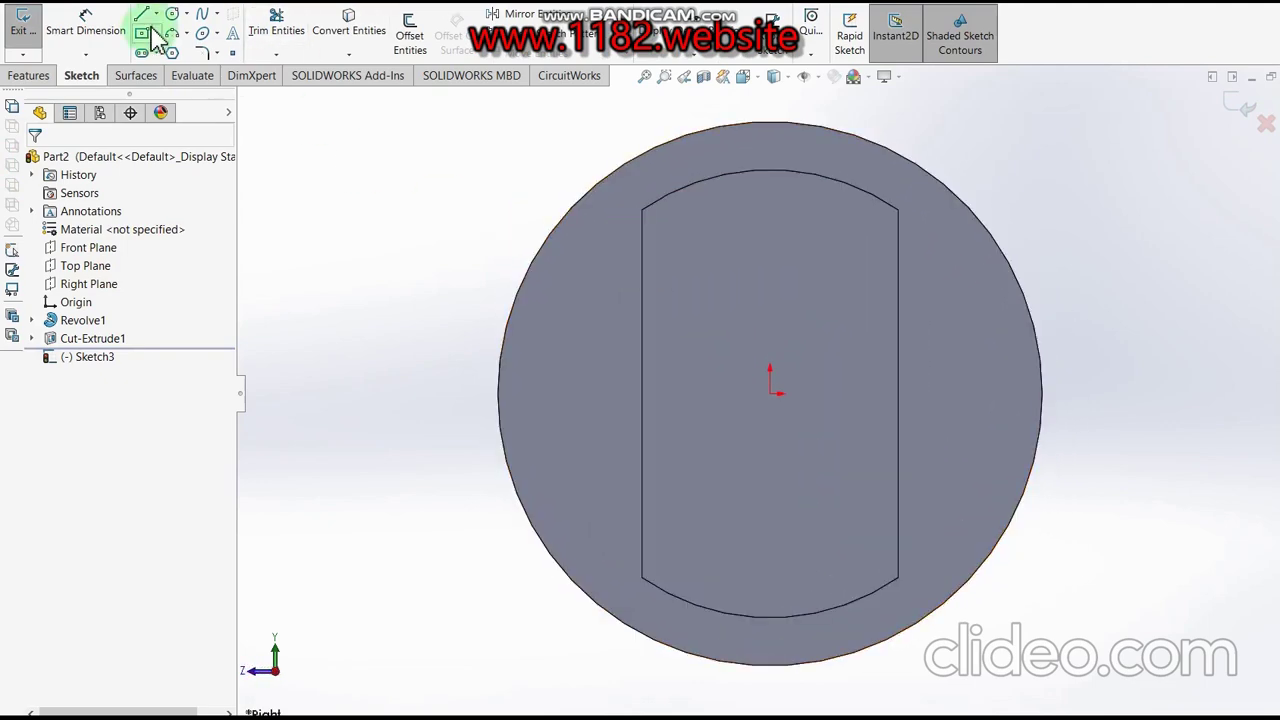
pyautogui.hotkey('alt', 'Tab')
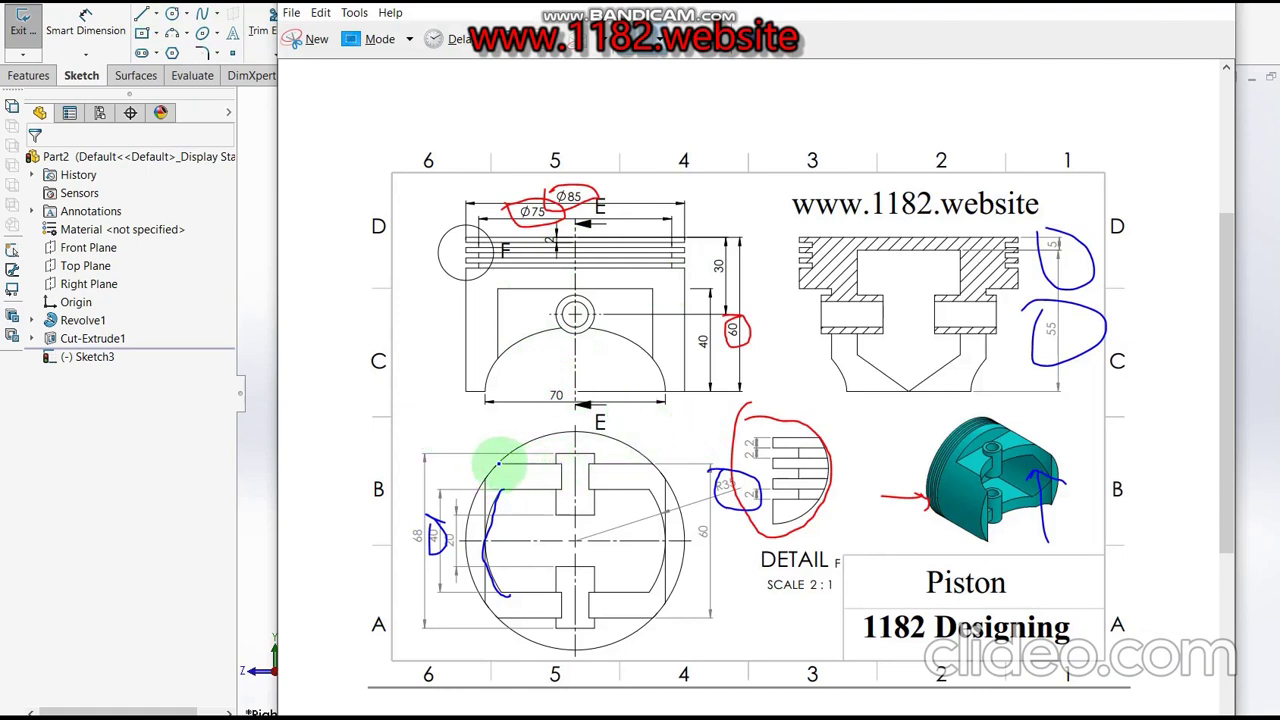
pyautogui.moveTo(498, 463); pyautogui.dragTo(653, 464)
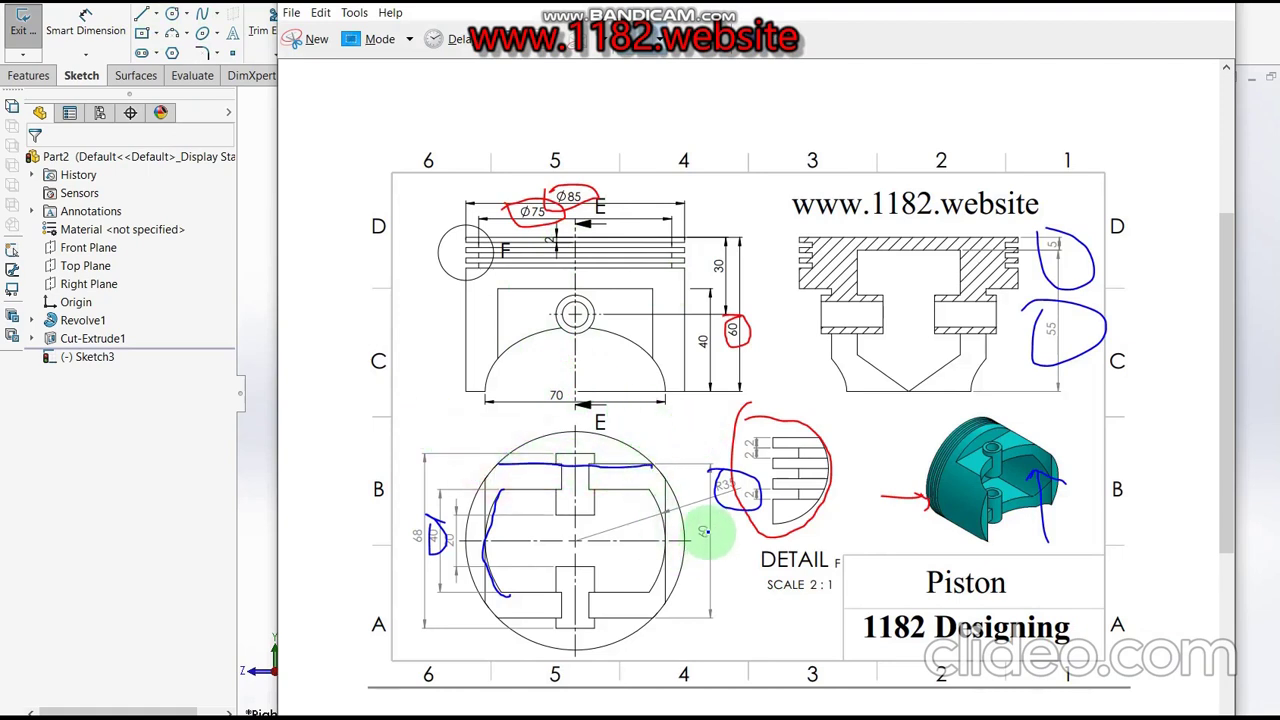
pyautogui.click(192, 514)
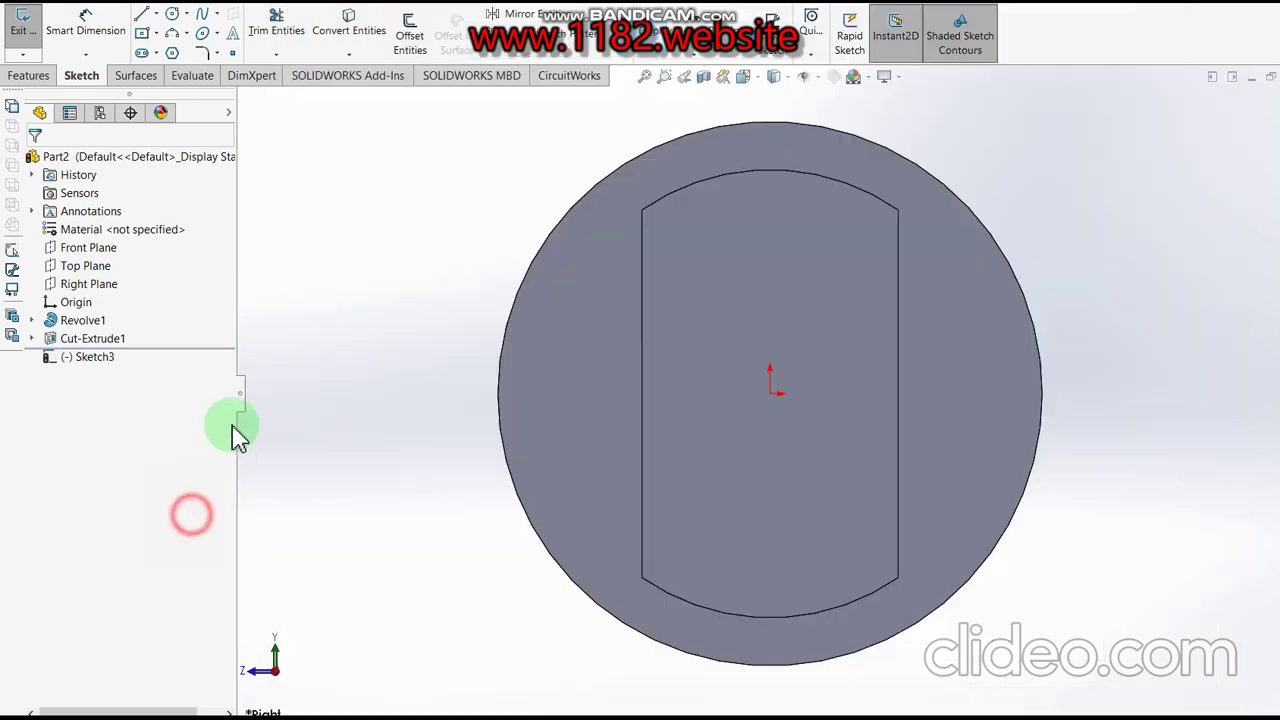
# - Draw a centre rectangle from the origin and dimension its width to 60
pyautogui.click(140, 40)
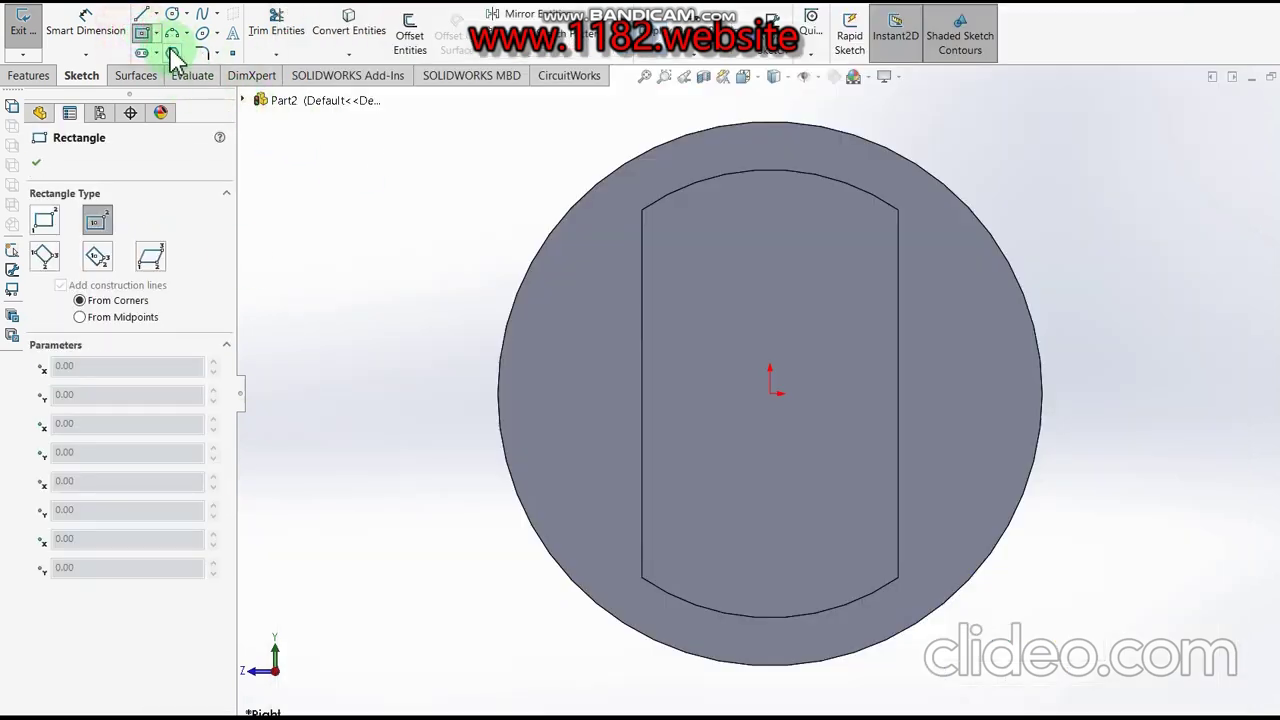
pyautogui.click(770, 394)
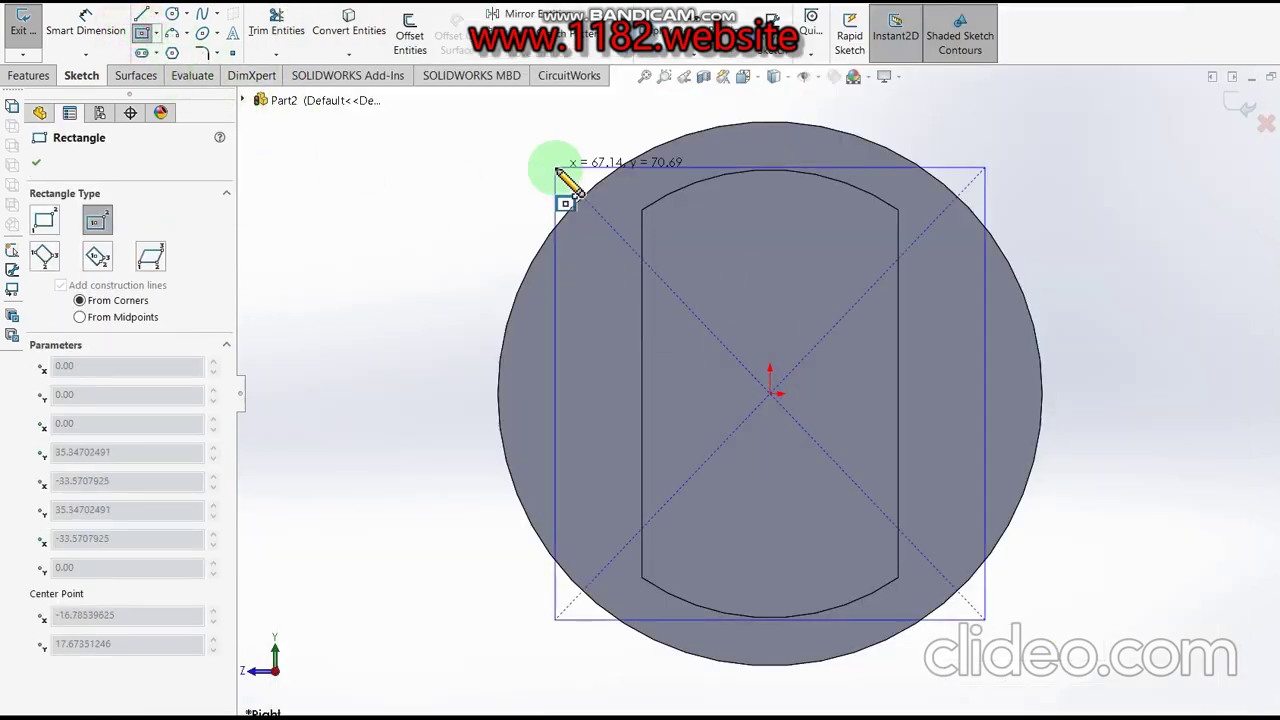
pyautogui.click(544, 127)
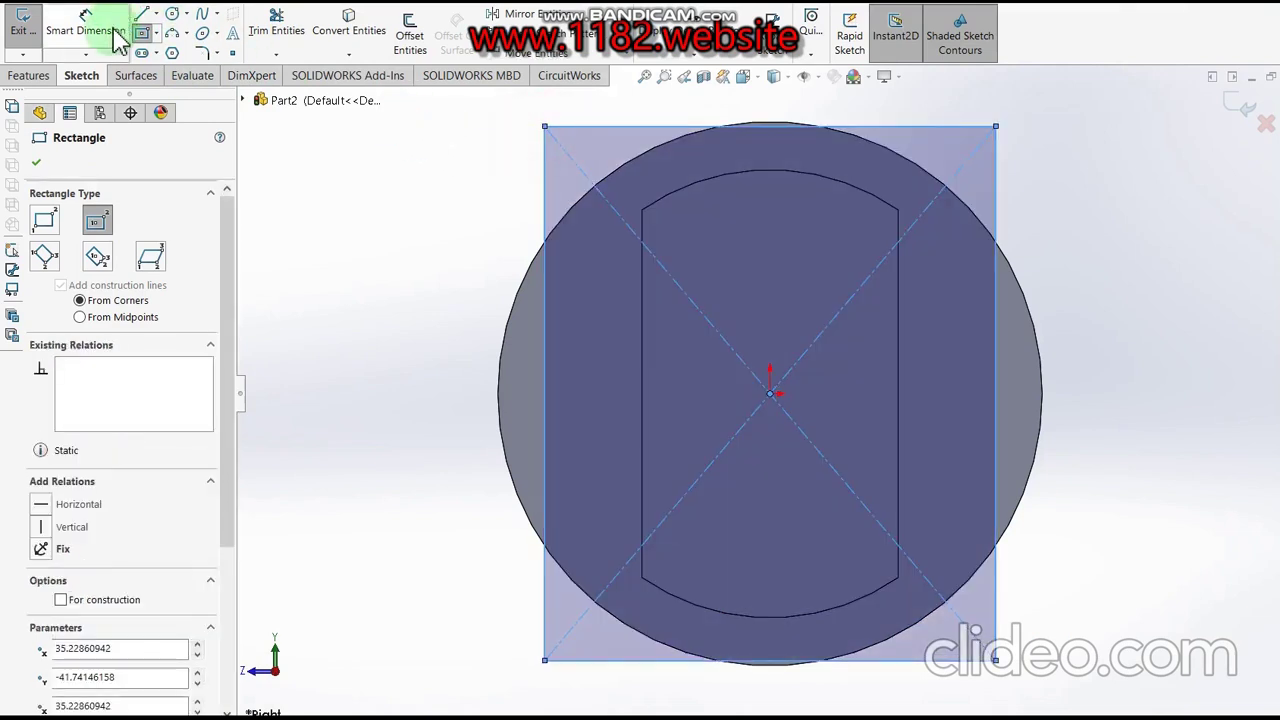
pyautogui.click(118, 38)
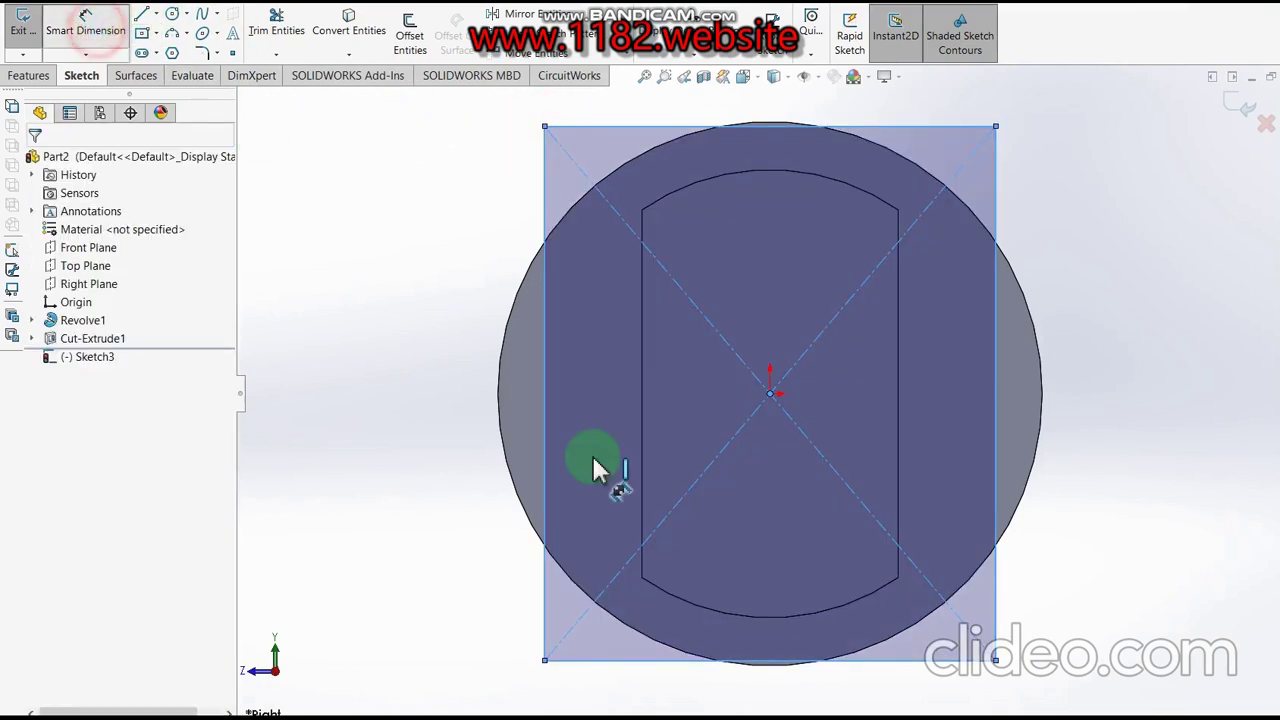
pyautogui.click(772, 662)
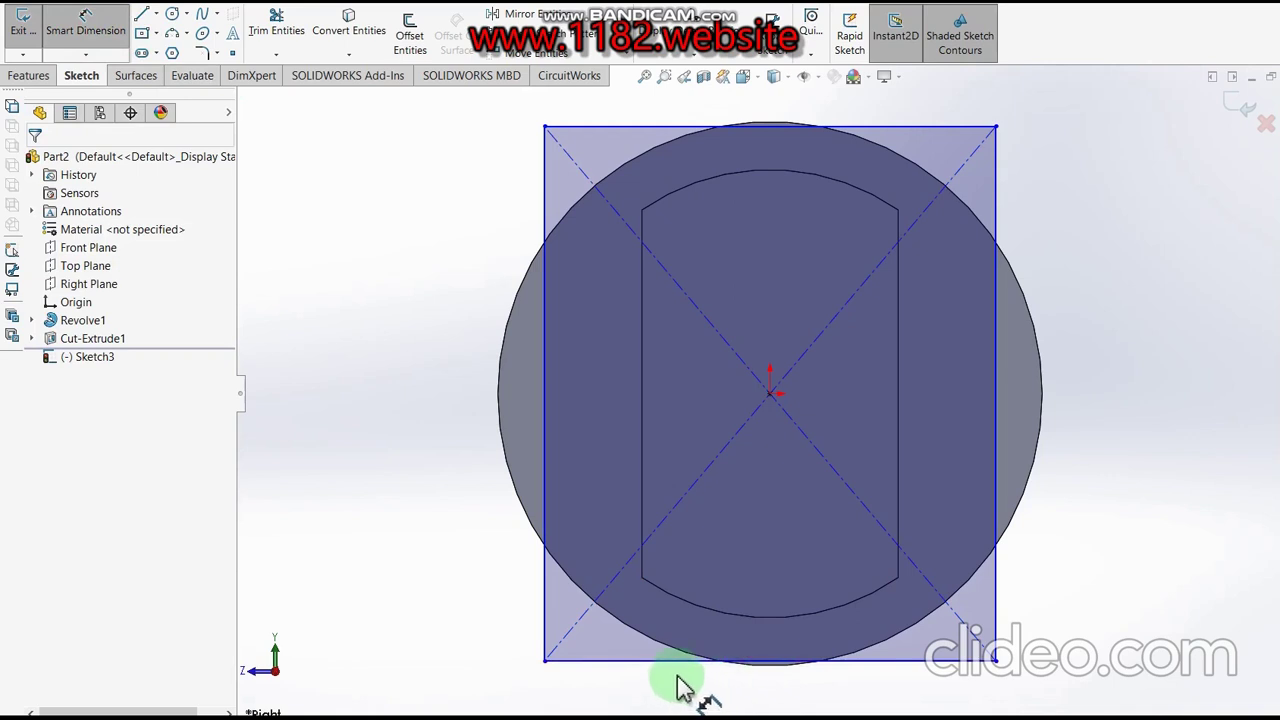
pyautogui.click(676, 676)
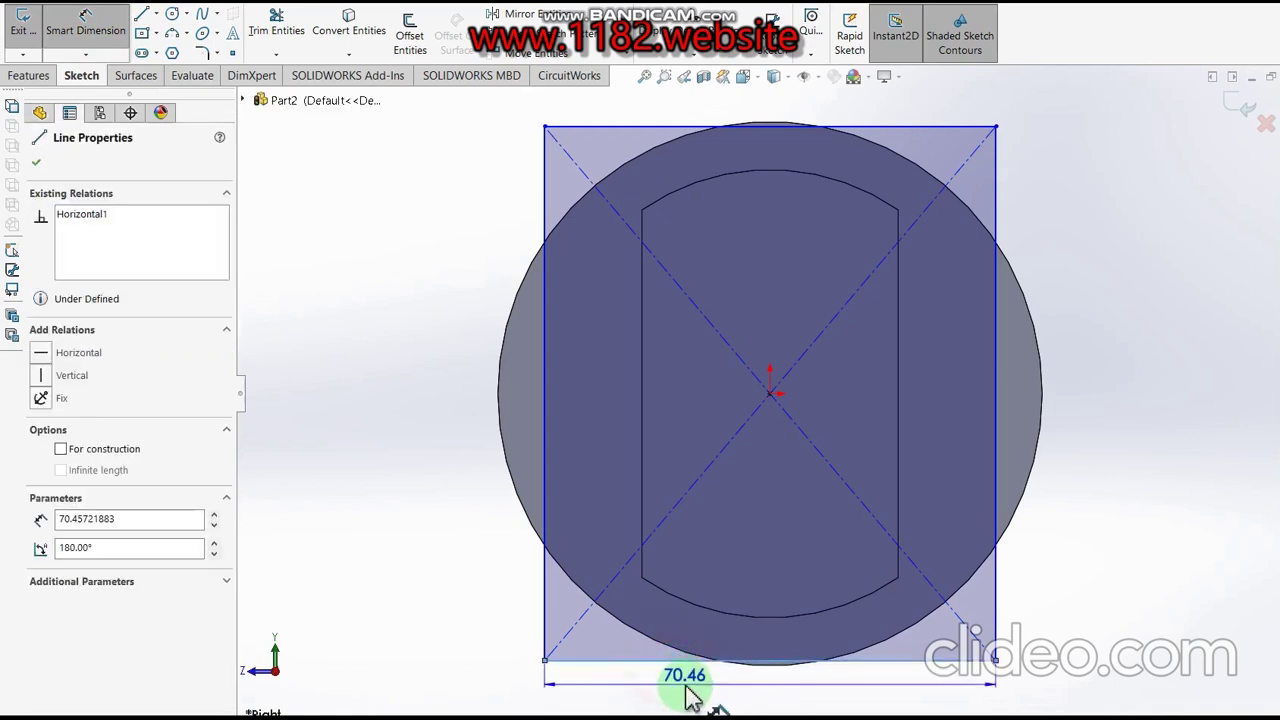
pyautogui.click(686, 686)
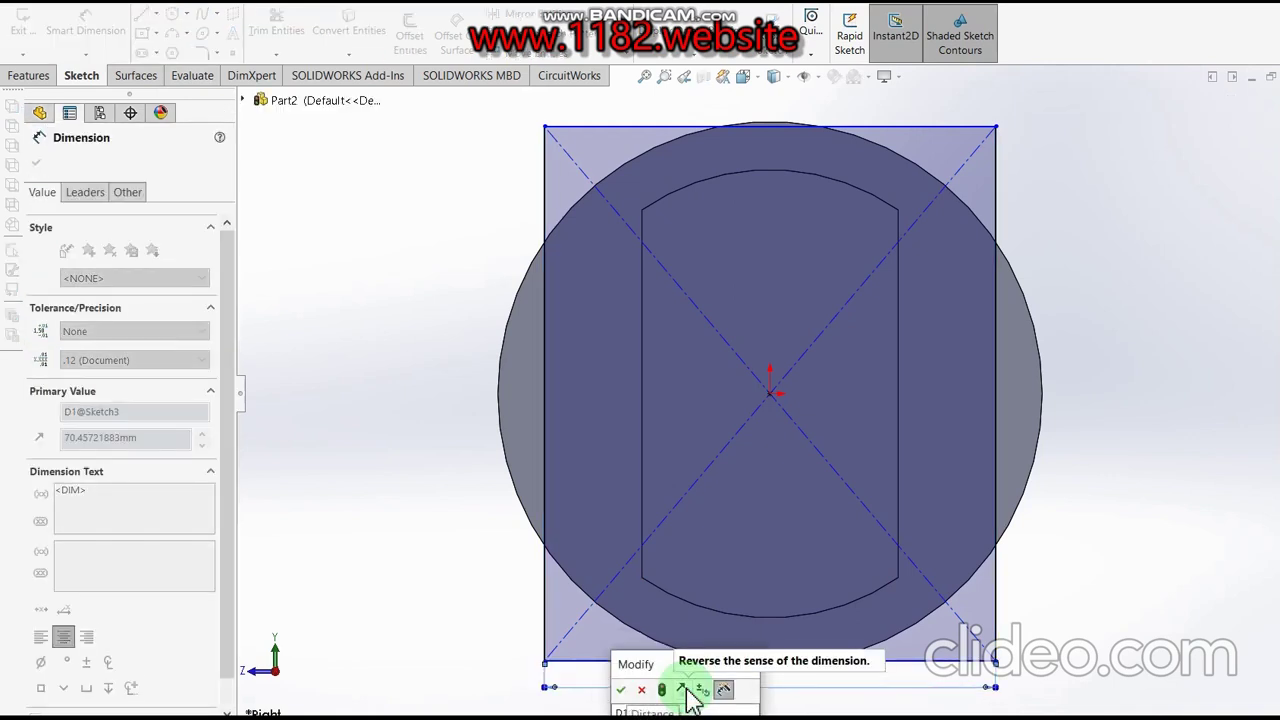
pyautogui.write('60')
pyautogui.press('Return')
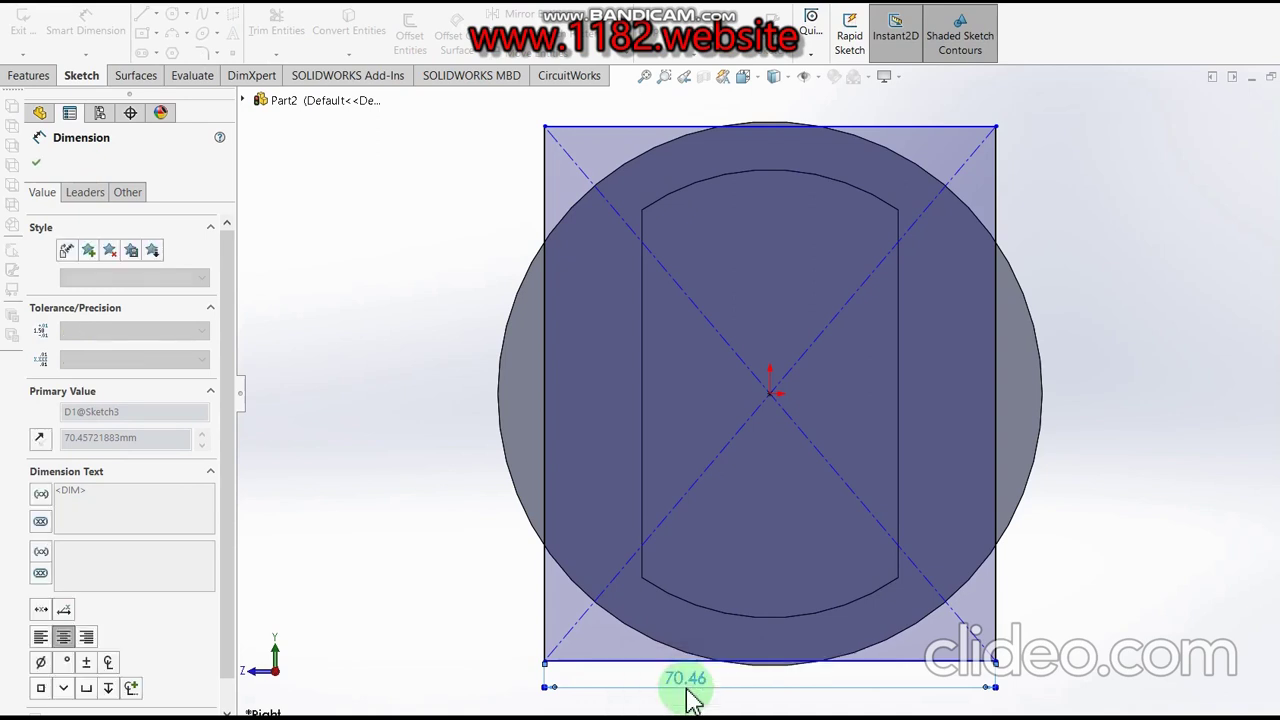
# - Dimension the rectangle's height to 90 and start an extruded cut with Ctrl+E
pyautogui.click(838, 130)
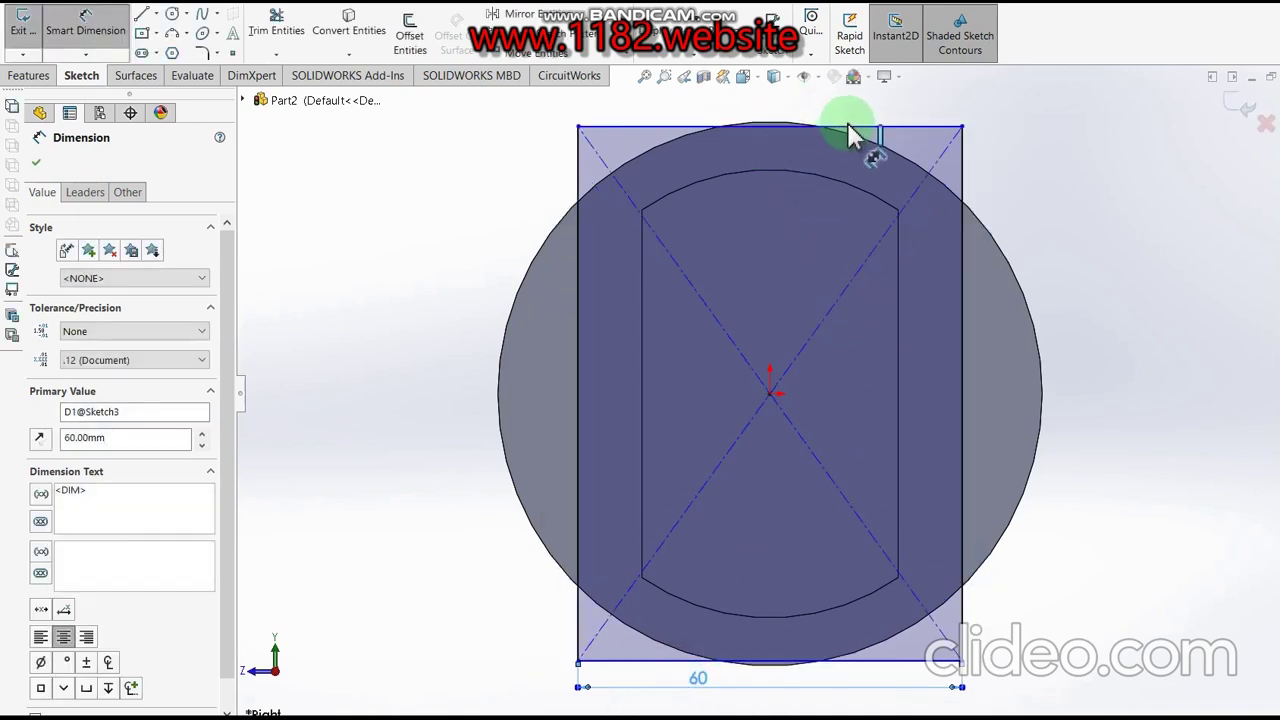
pyautogui.click(848, 128)
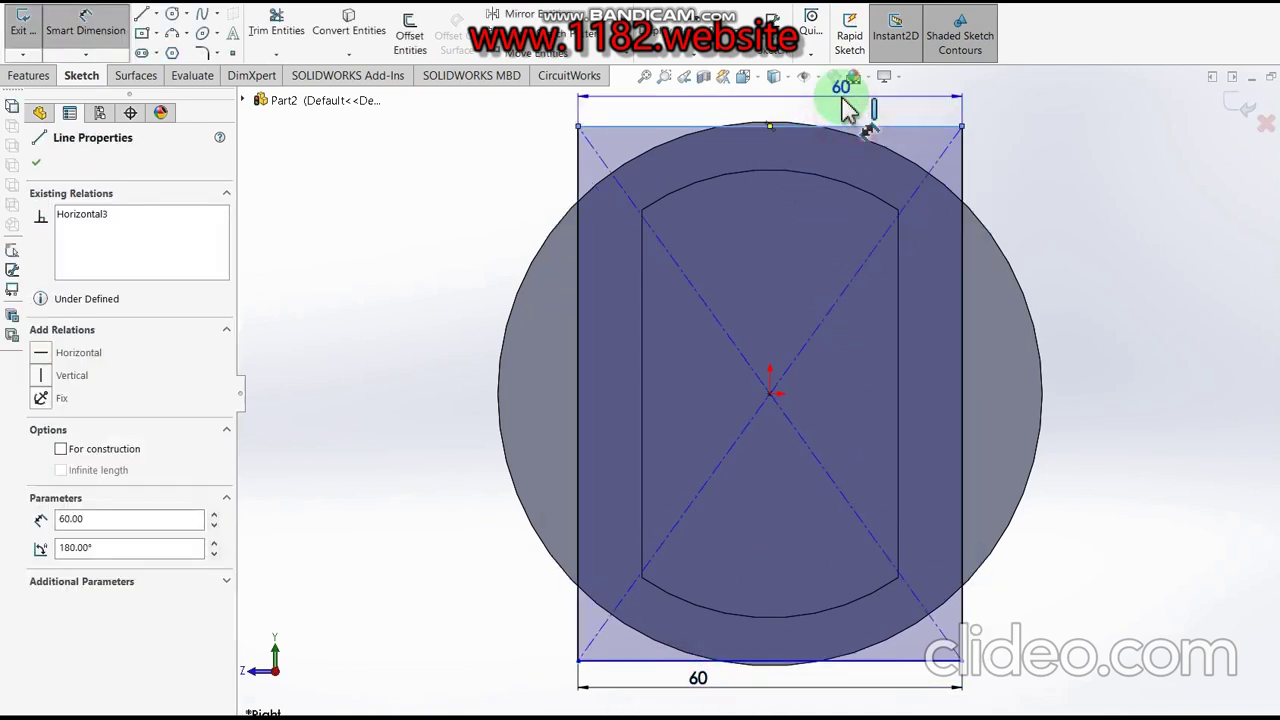
pyautogui.click(884, 664)
pyautogui.click(1148, 490)
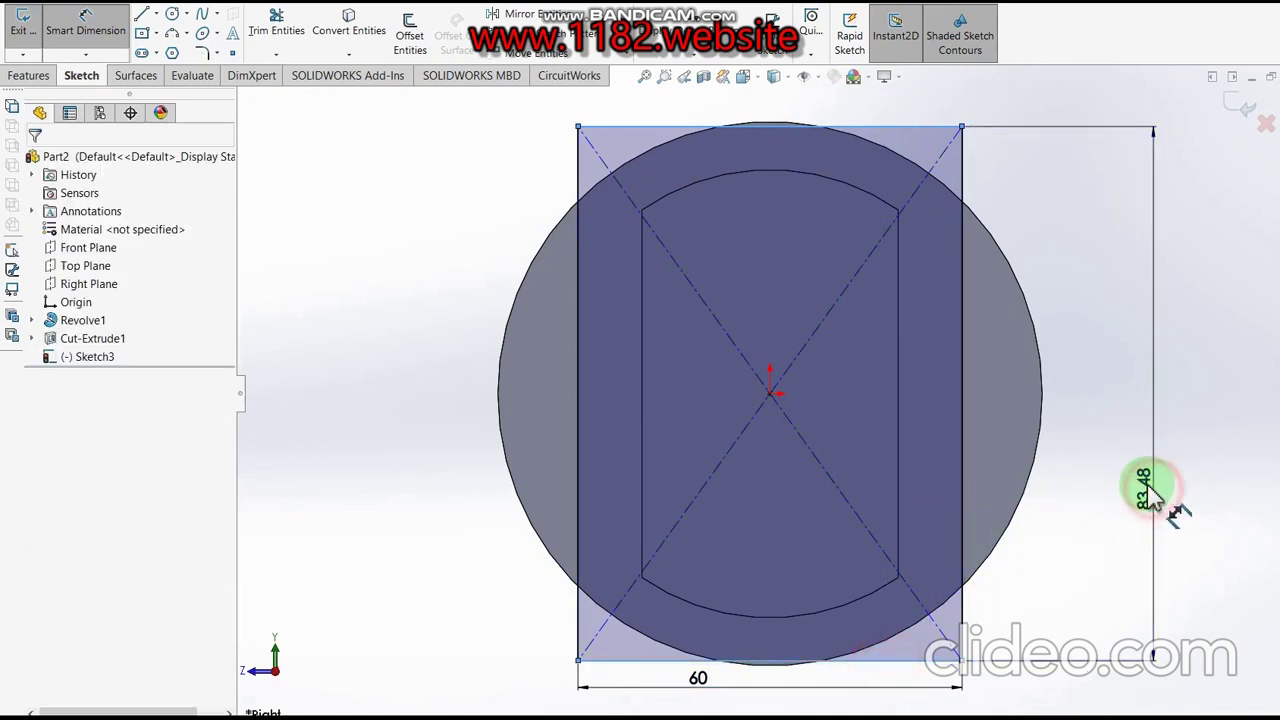
pyautogui.write('90')
pyautogui.press('Return')
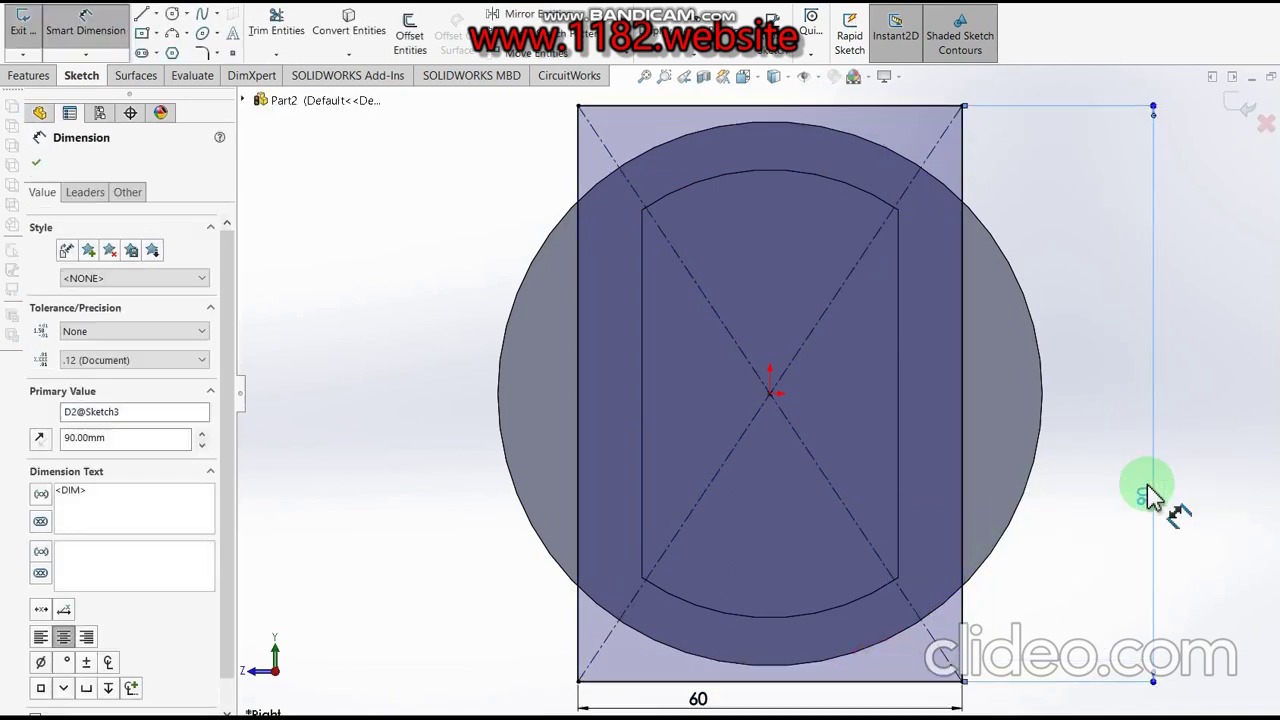
pyautogui.click(1237, 110)
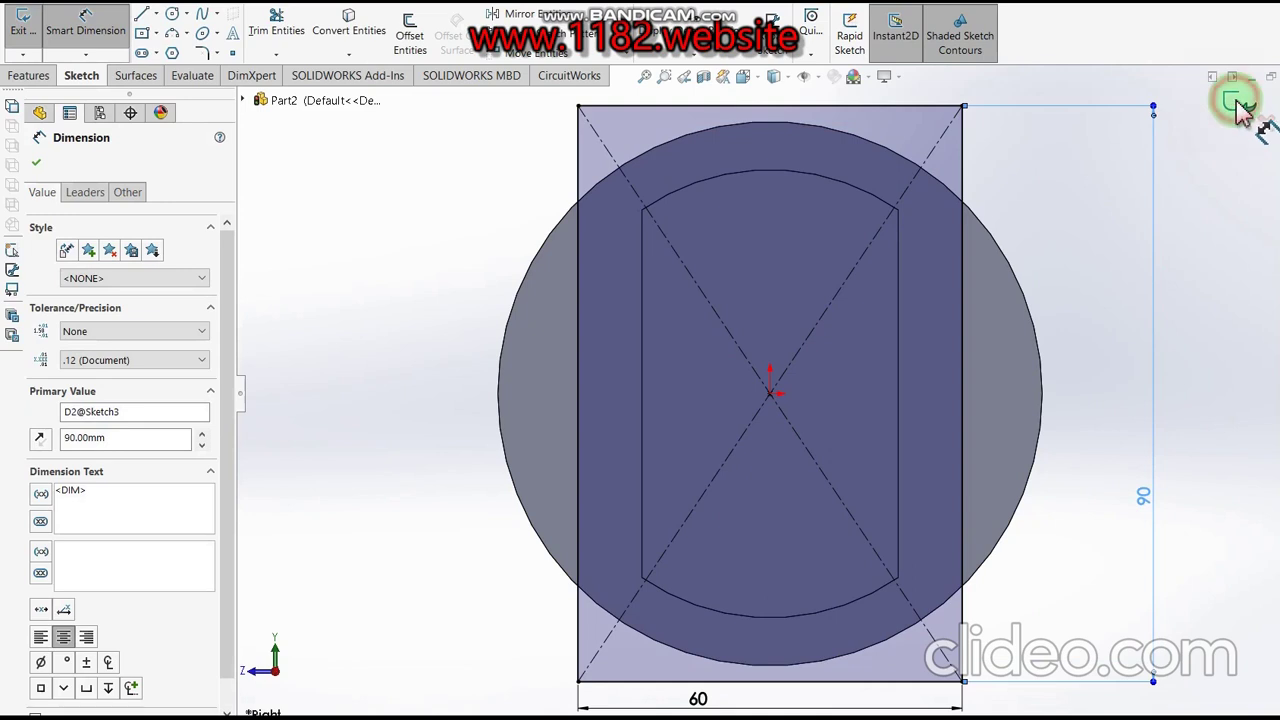
pyautogui.hotkey('ctrl', 'e')
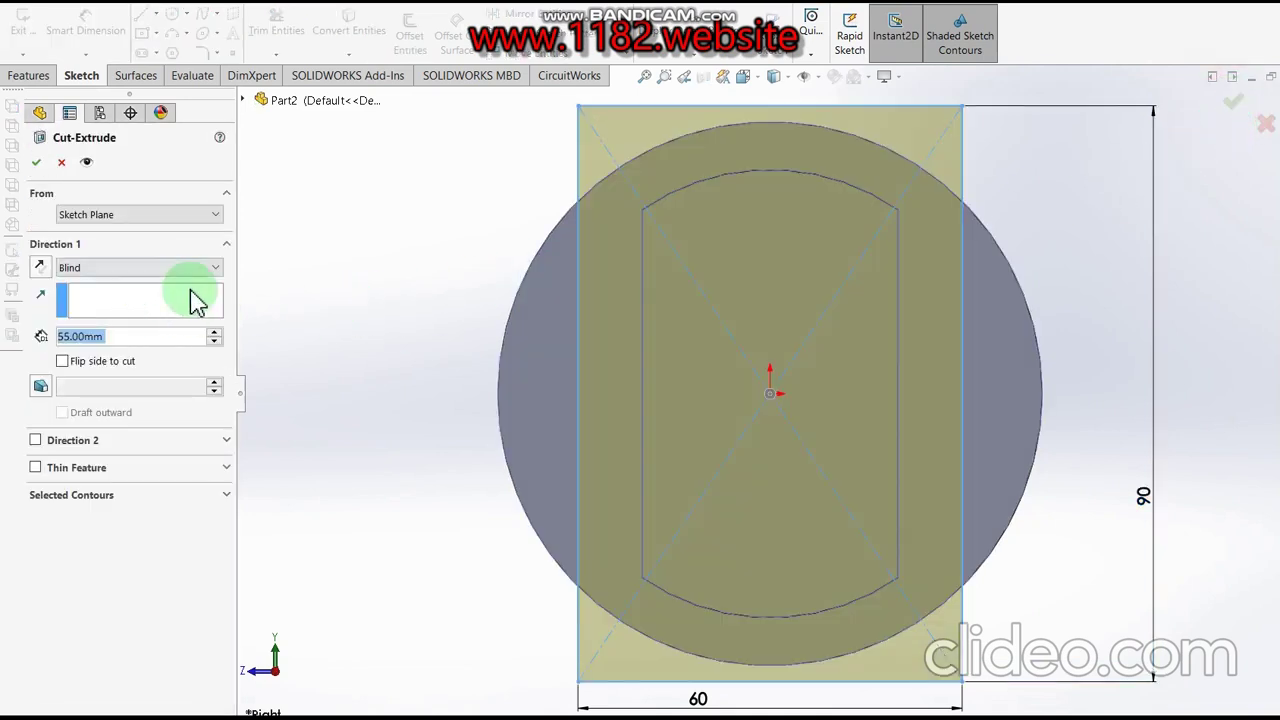
# - Cut 40 mm deep from the 60 × 90 rectangle with Flip side to cut, trimming the piston sides
pyautogui.scroll(3, 790, 400)
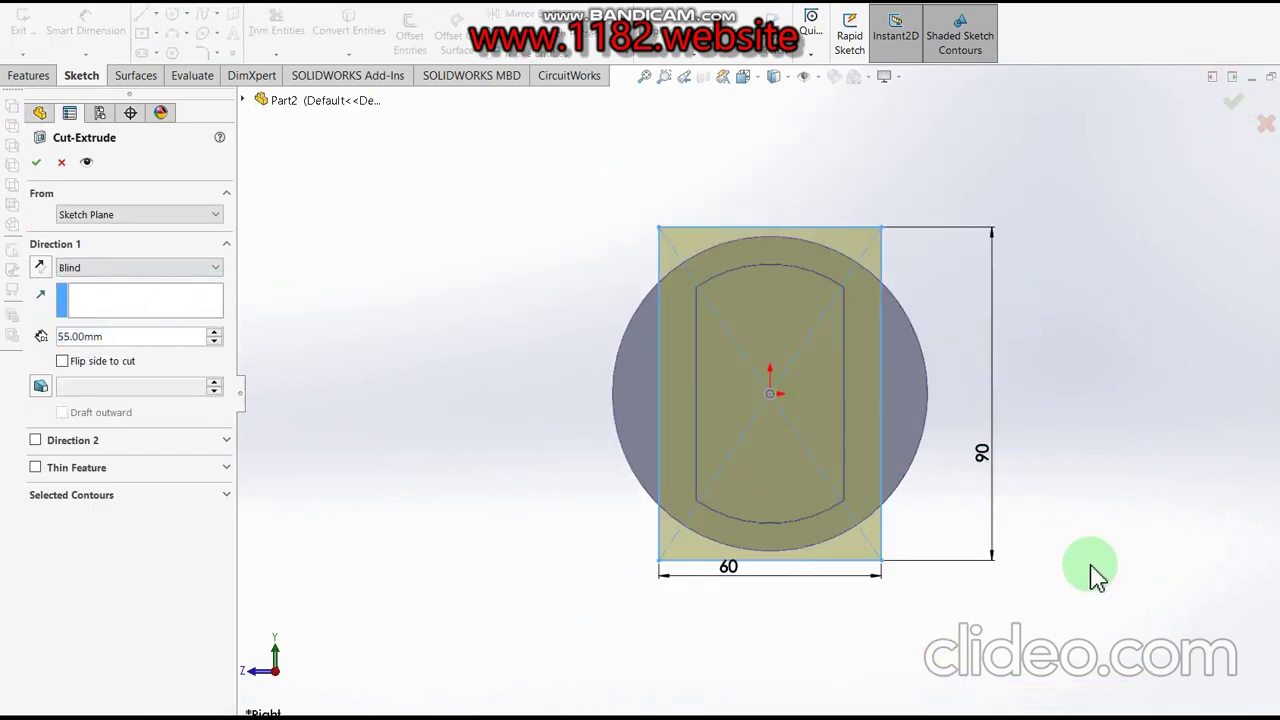
pyautogui.press('Left')
pyautogui.press('Left')
pyautogui.press('Left')
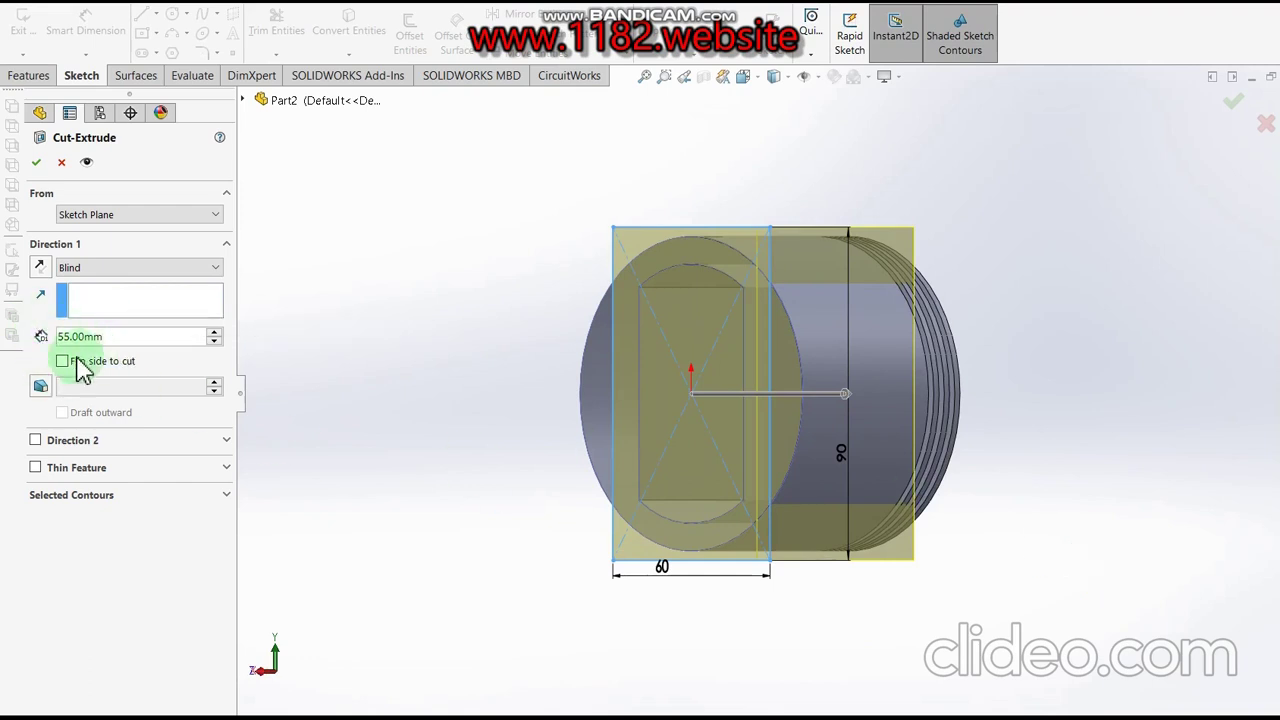
pyautogui.doubleClick(129, 336)
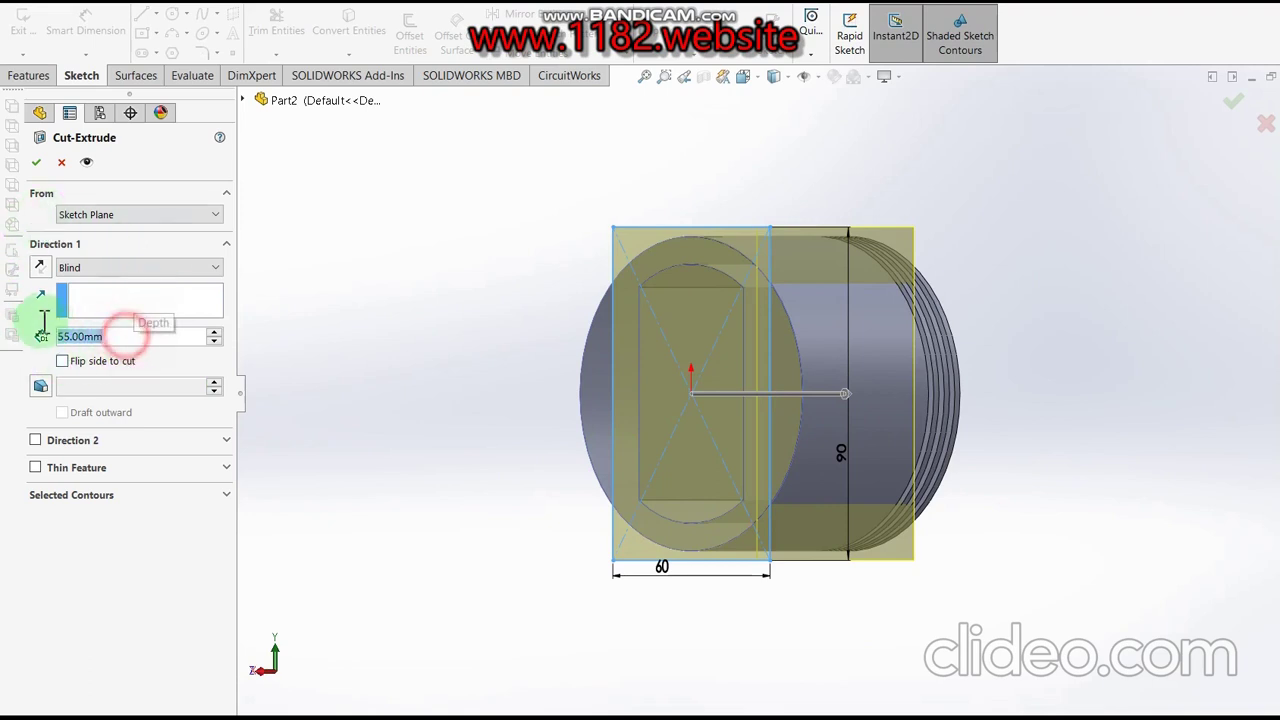
pyautogui.write('40')
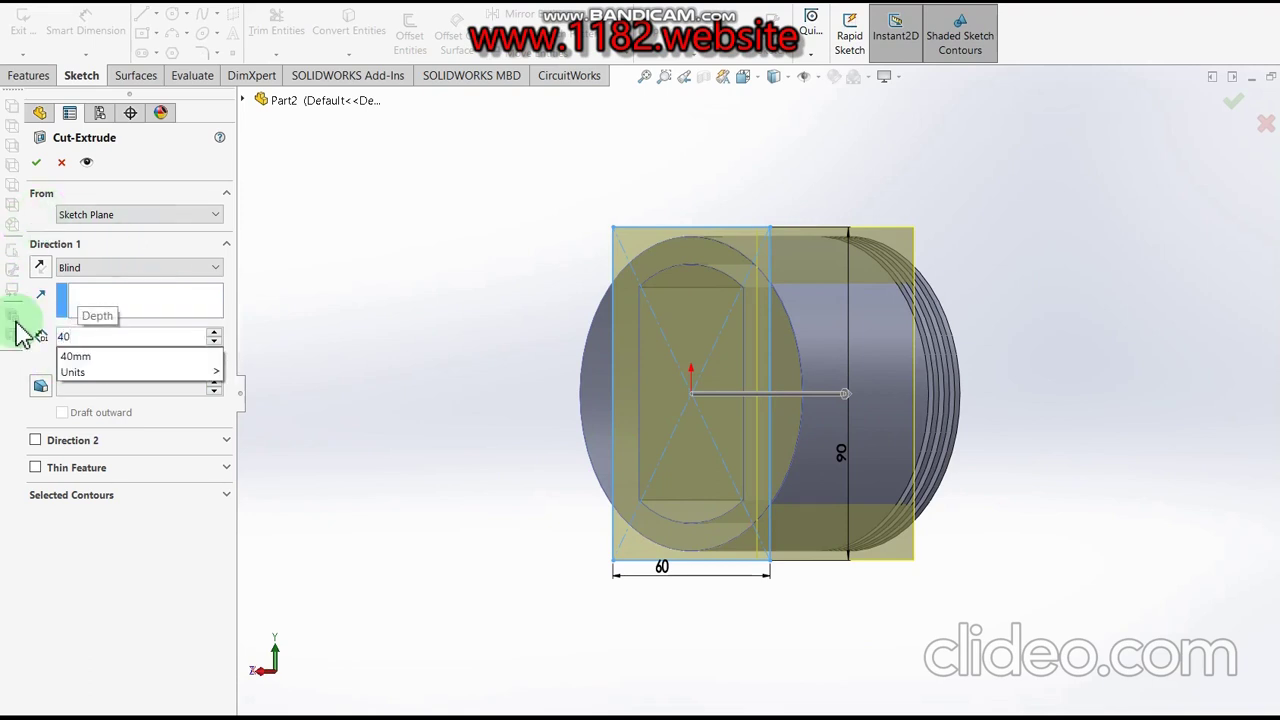
pyautogui.click(65, 356)
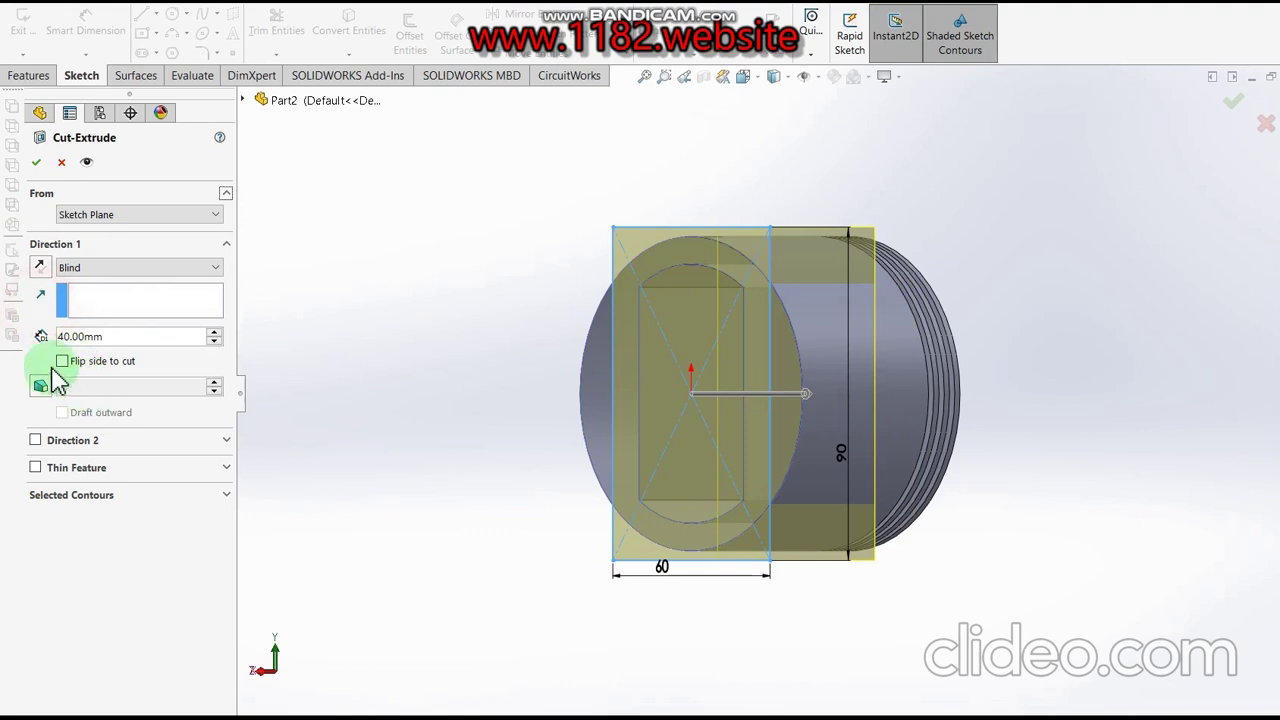
pyautogui.click(1237, 100)
pyautogui.click(1093, 291)
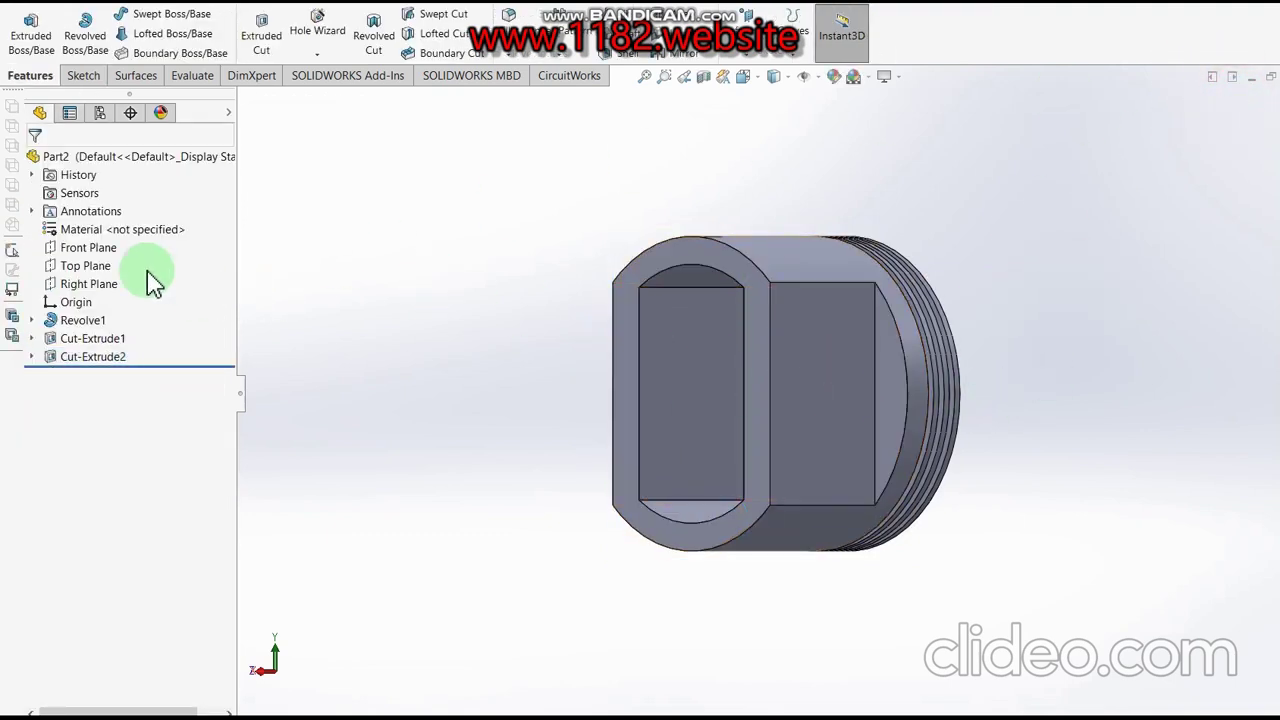
# - Start a new sketch on the Front Plane and view it face-on
pyautogui.click(90, 250)
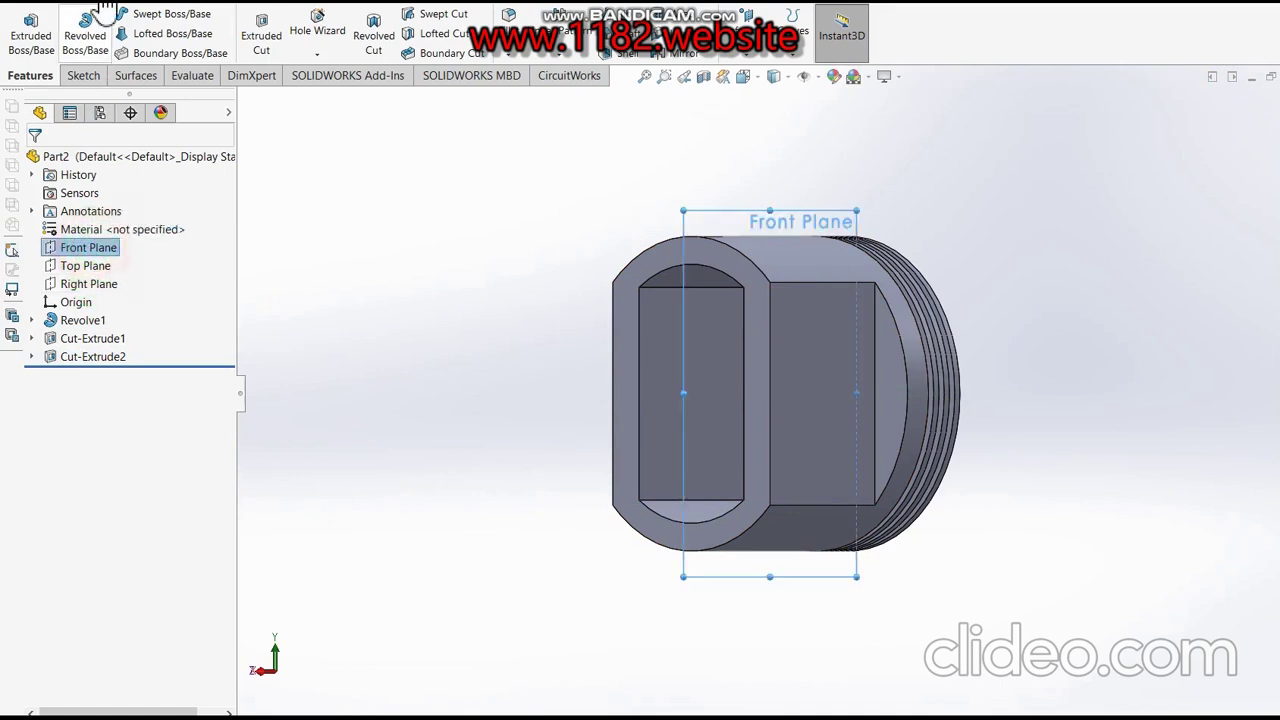
pyautogui.click(265, 45)
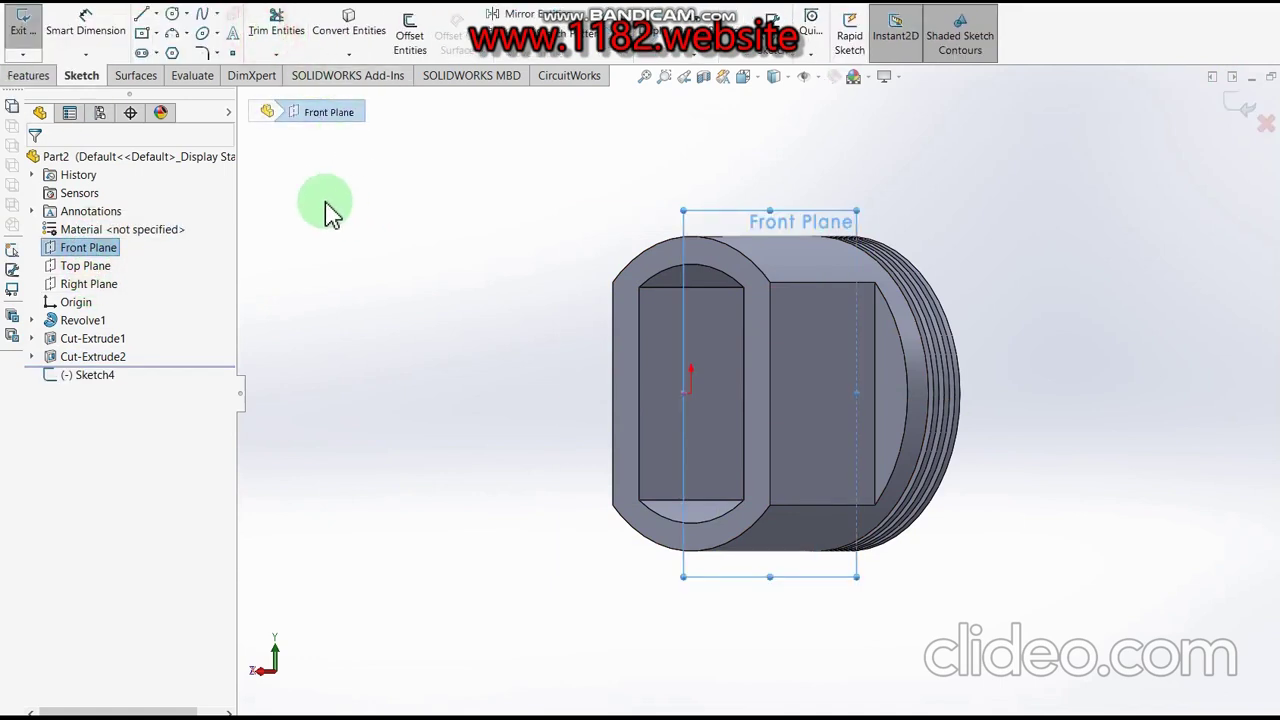
pyautogui.hotkey('ctrl', '8')
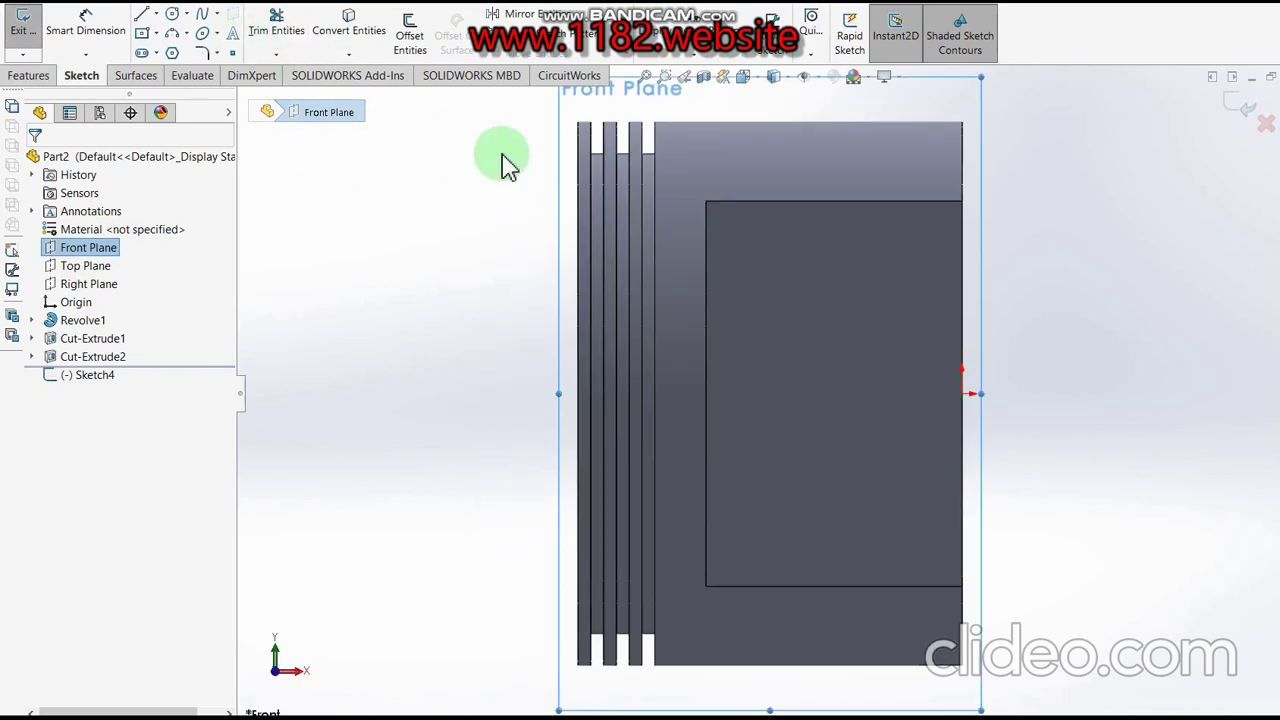
# - Mark the 70 width on the reference drawing with the black pen, then close it
pyautogui.hotkey('alt', 'Tab')
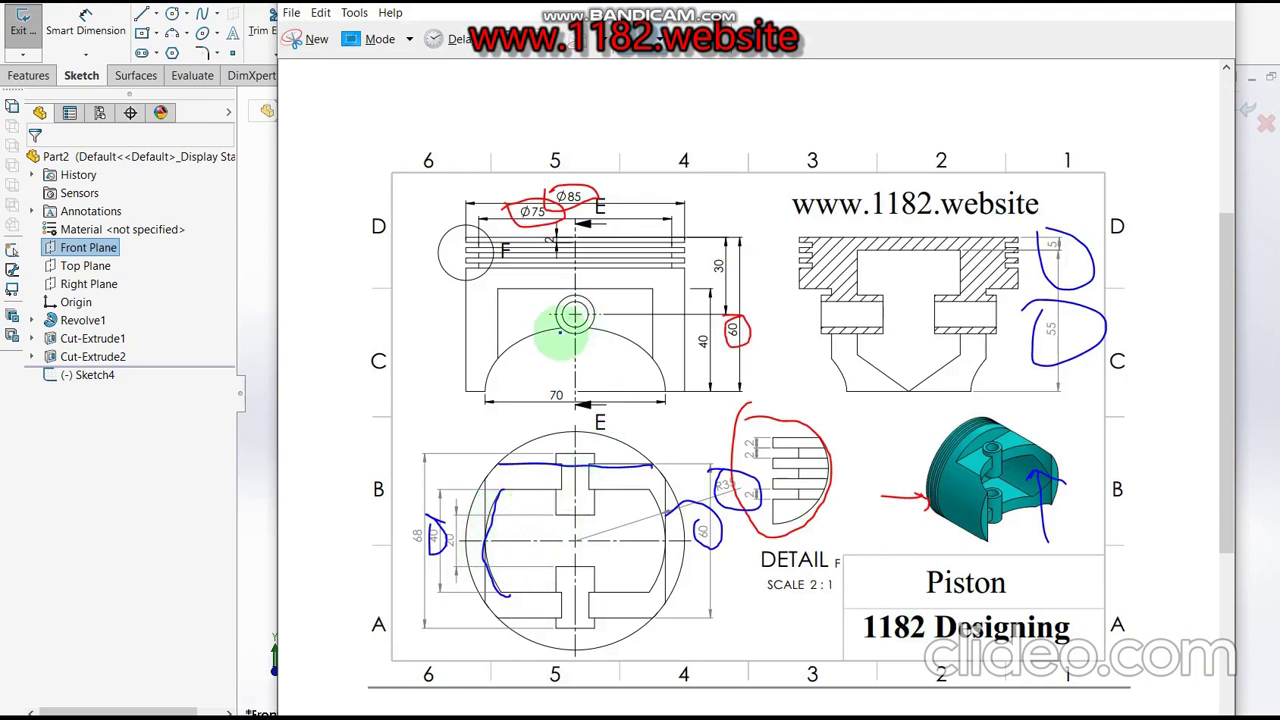
pyautogui.moveTo(527, 378); pyautogui.dragTo(570, 405)
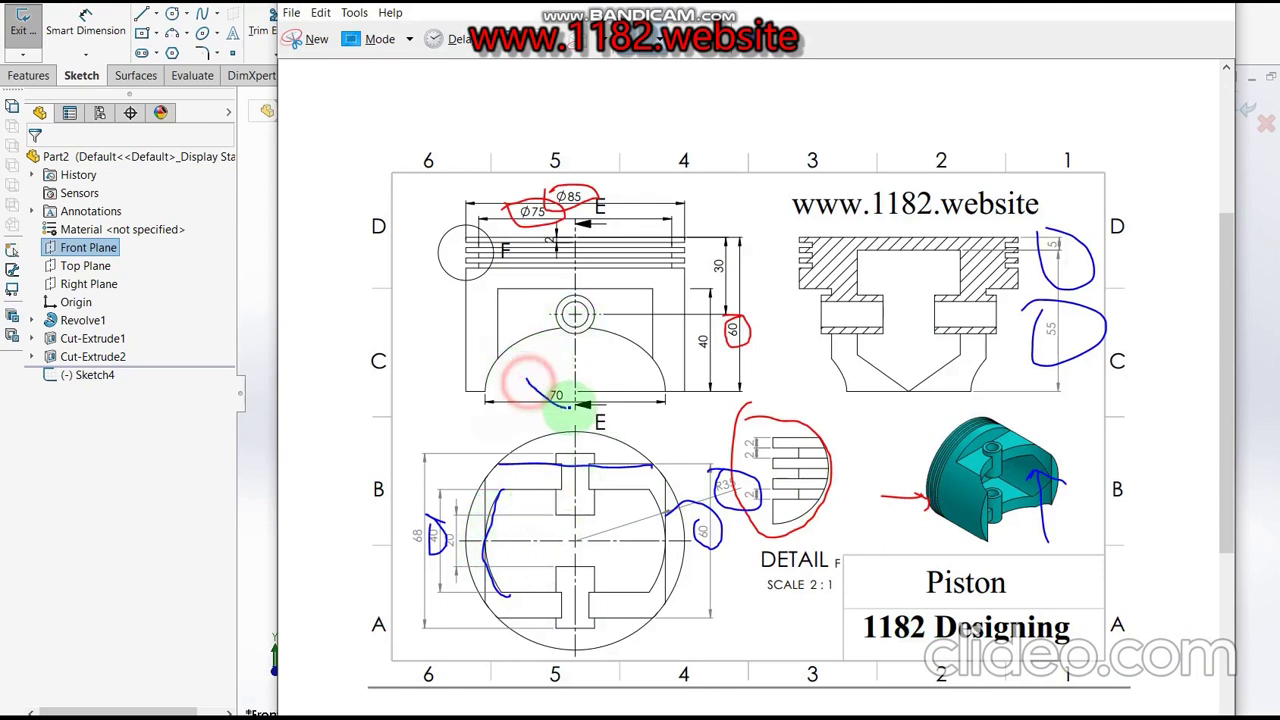
pyautogui.click(665, 55)
pyautogui.click(640, 103)
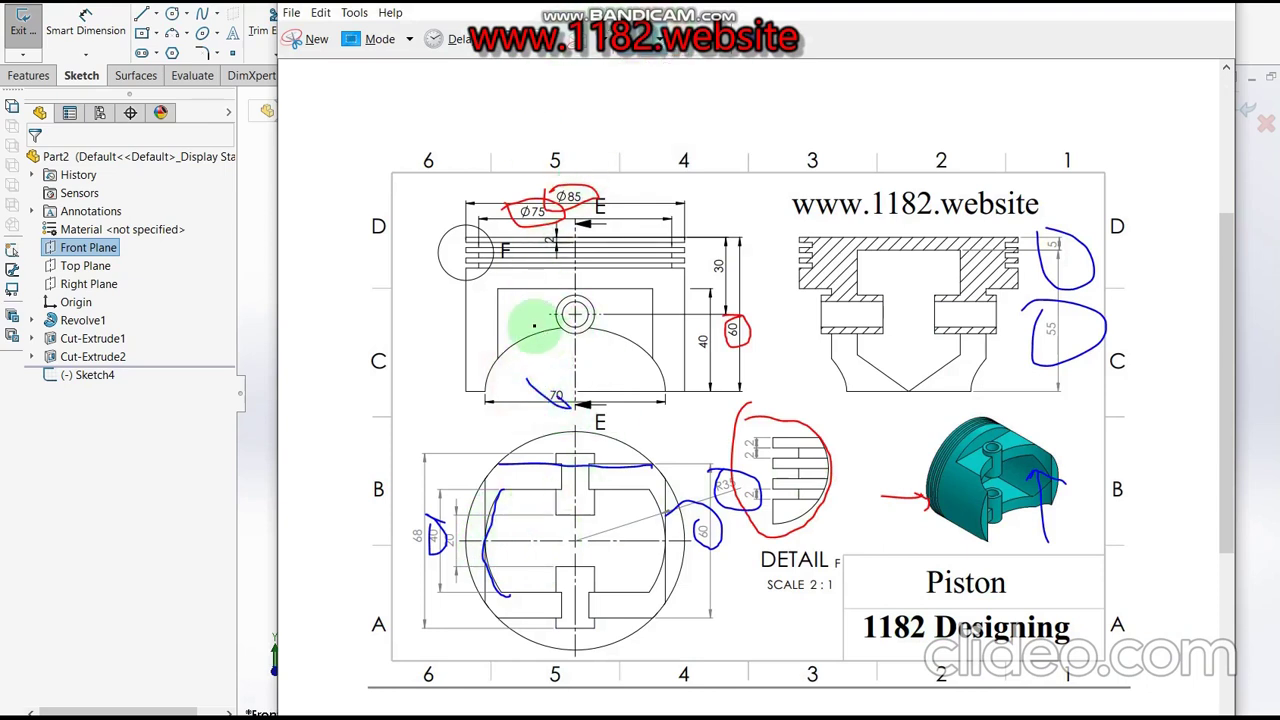
pyautogui.moveTo(520, 380); pyautogui.dragTo(590, 410)
pyautogui.click(62, 512)
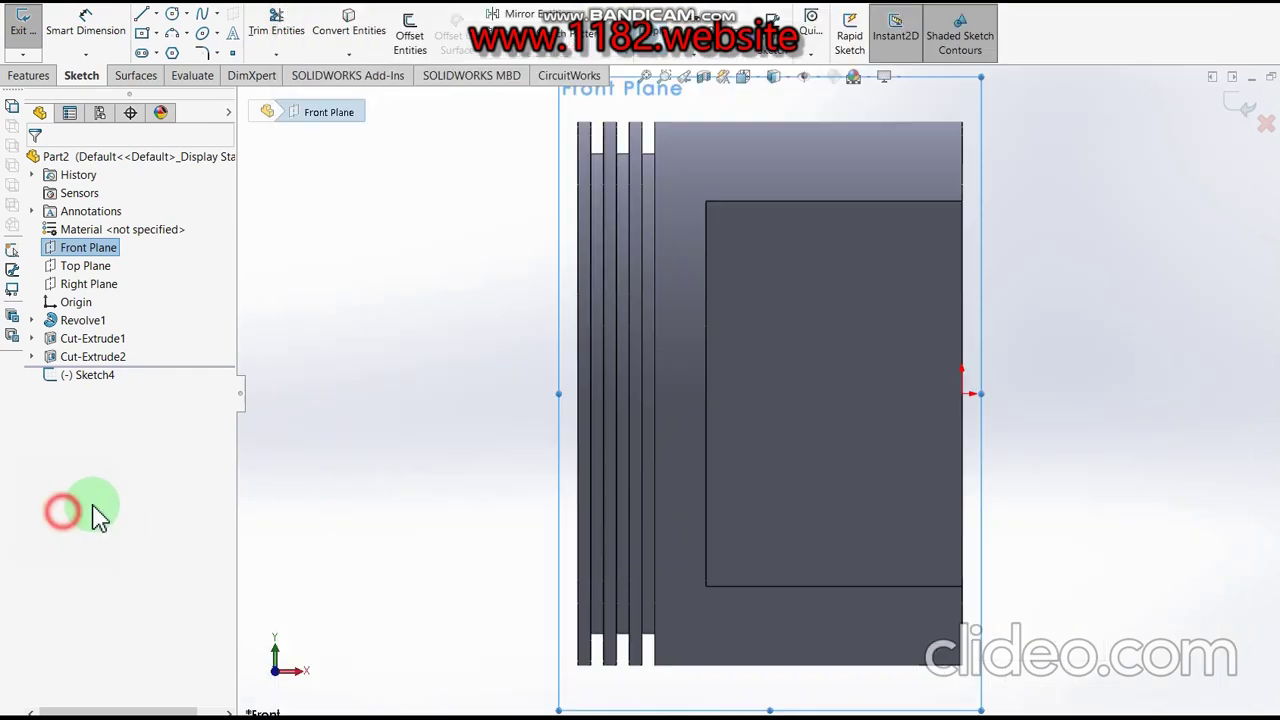
# - Draw an ellipse centred on the origin at the piston's right edge
pyautogui.click(174, 17)
pyautogui.click(202, 33)
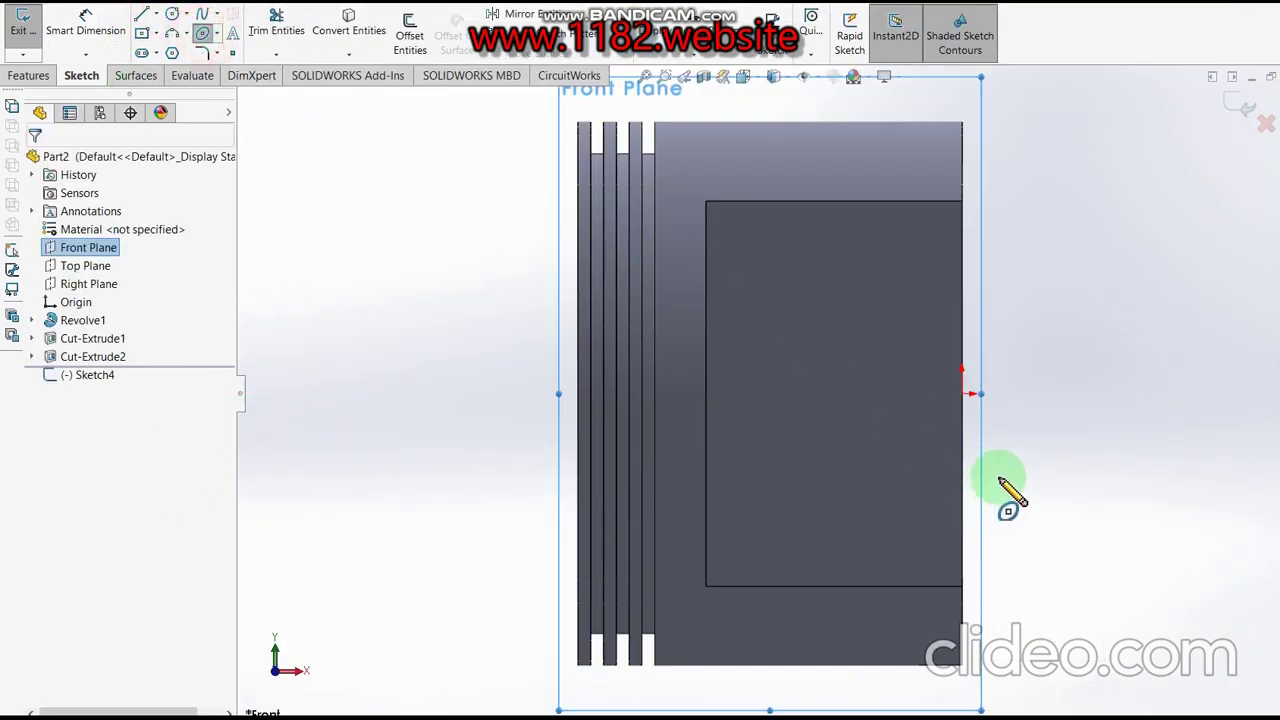
pyautogui.click(990, 418)
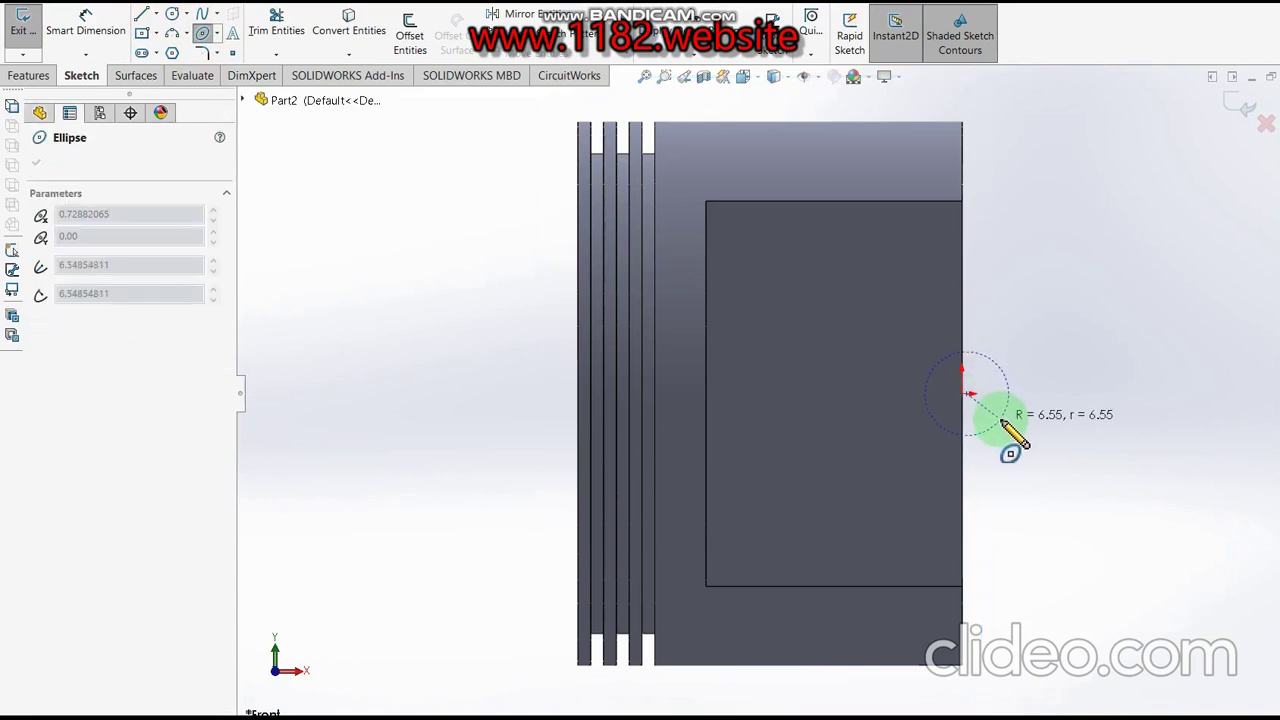
pyautogui.click(935, 400)
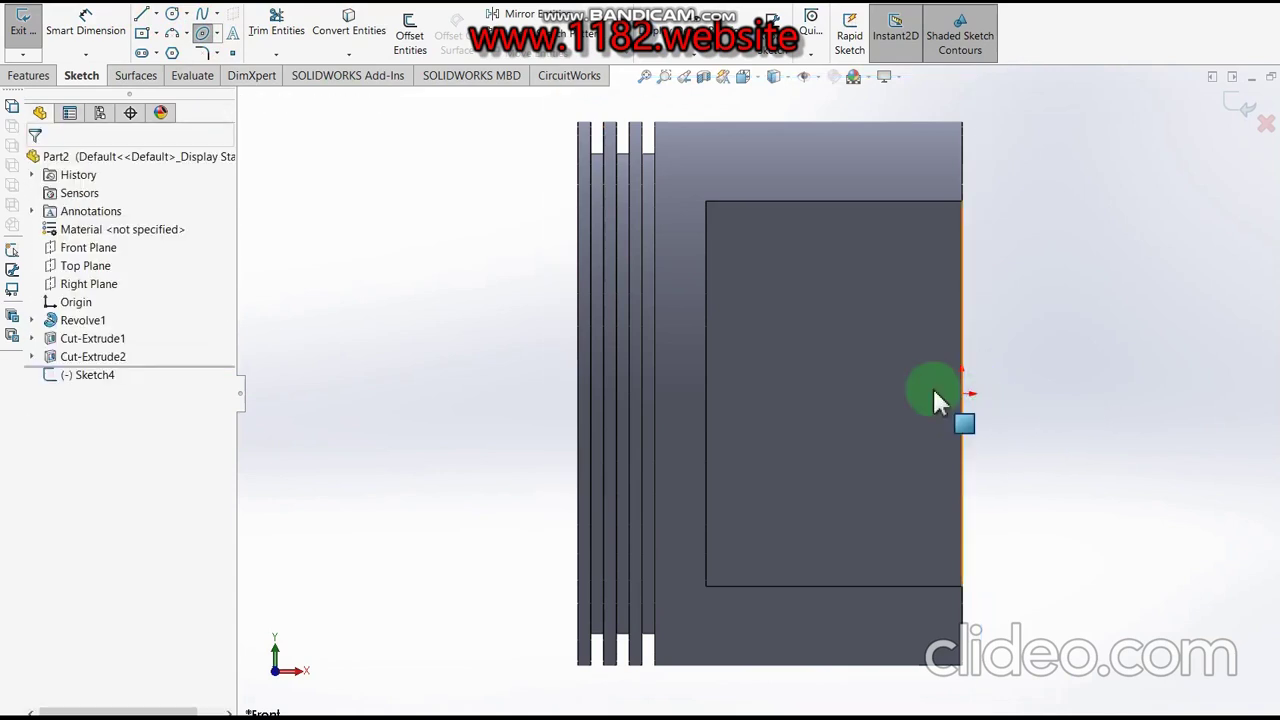
pyautogui.click(204, 35)
pyautogui.moveTo(962, 394); pyautogui.dragTo(963, 158)
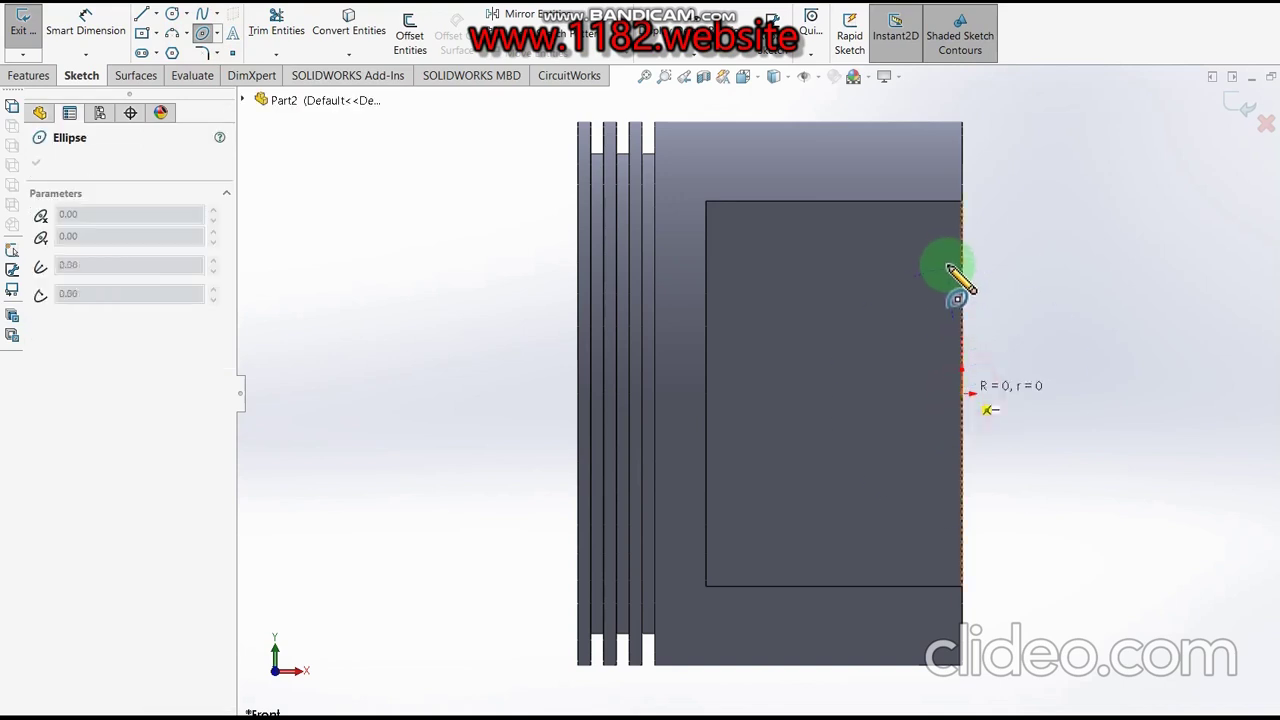
pyautogui.click(963, 158)
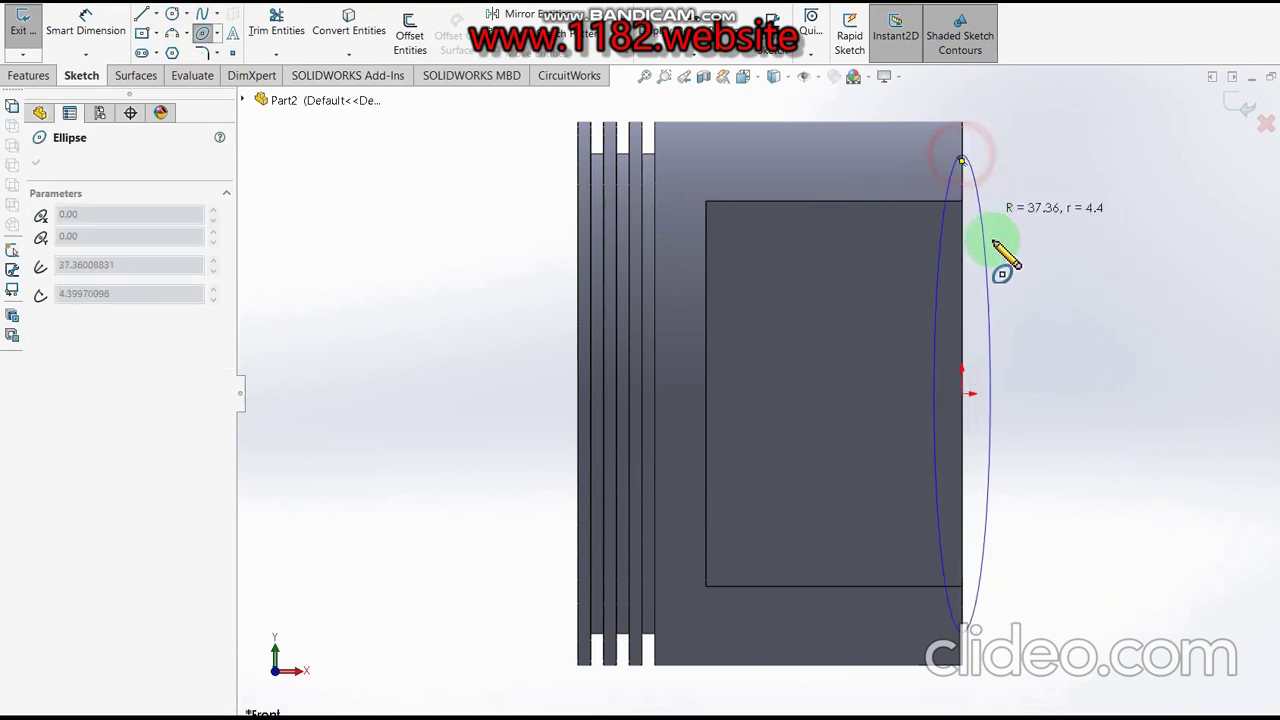
pyautogui.click(1038, 368)
pyautogui.click(88, 25)
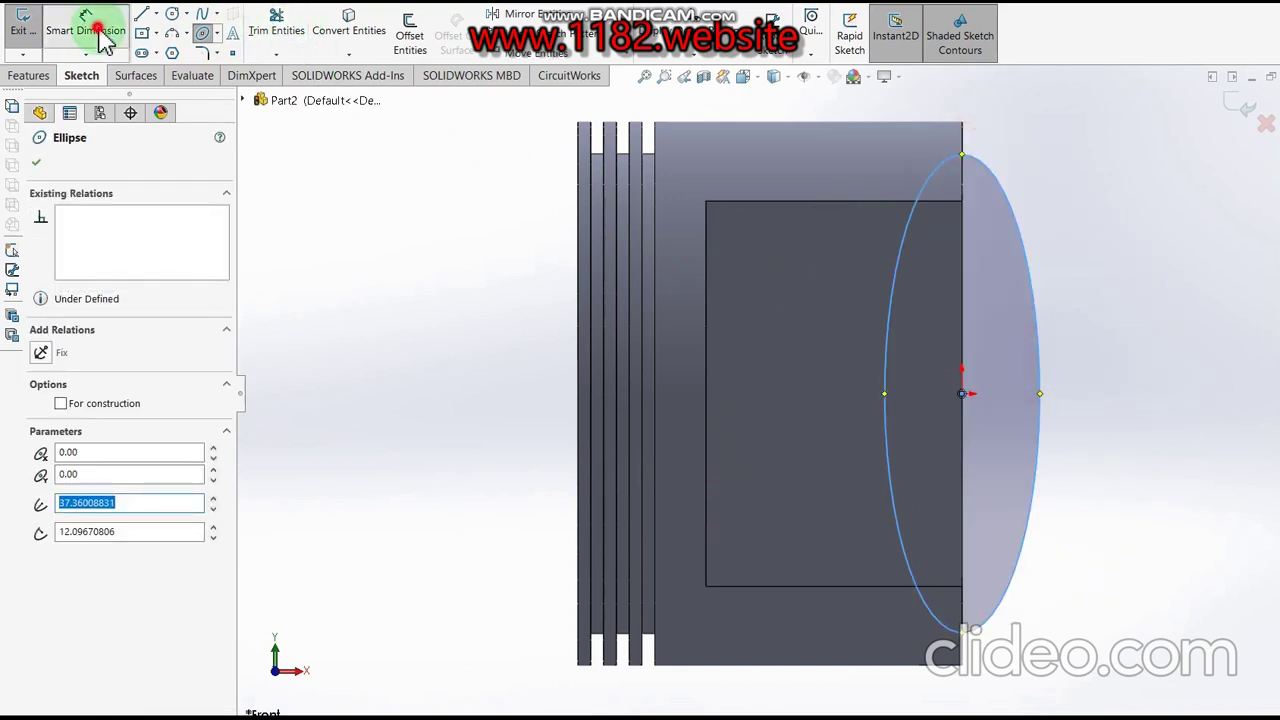
# - Dimension the ellipse height to 70 mm
pyautogui.click(973, 212)
pyautogui.click(960, 156)
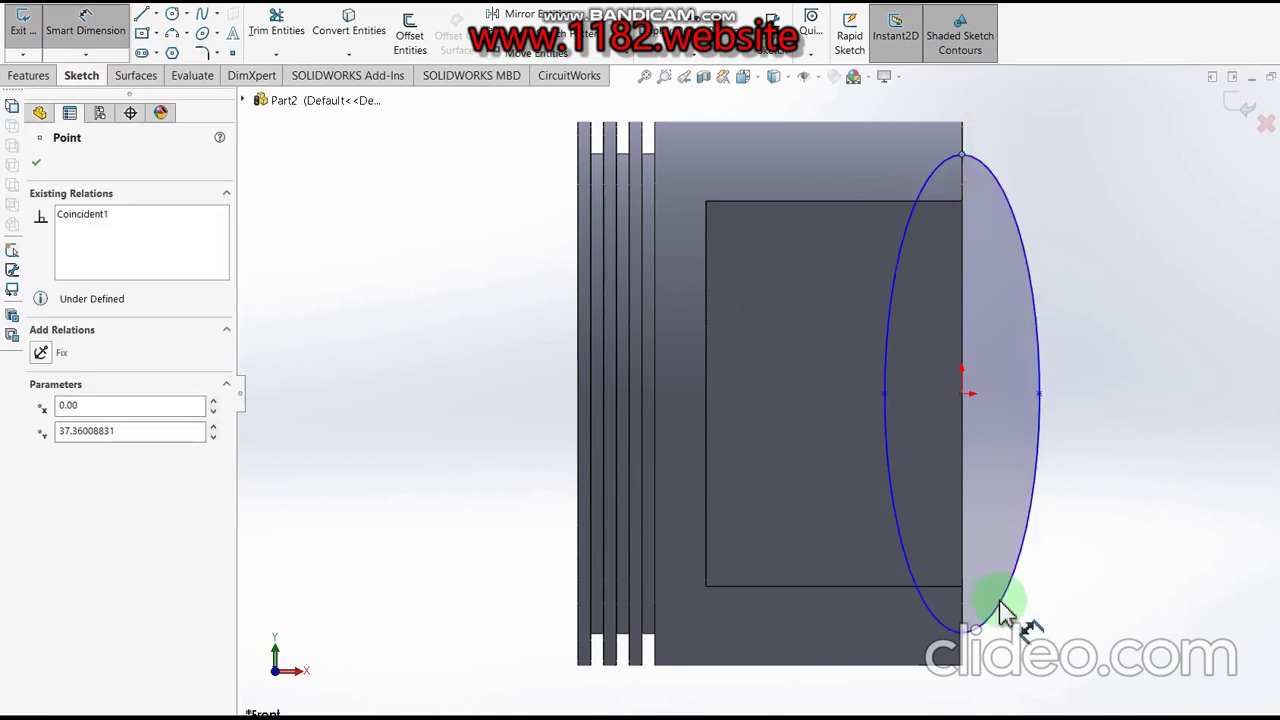
pyautogui.click(970, 628)
pyautogui.click(1093, 485)
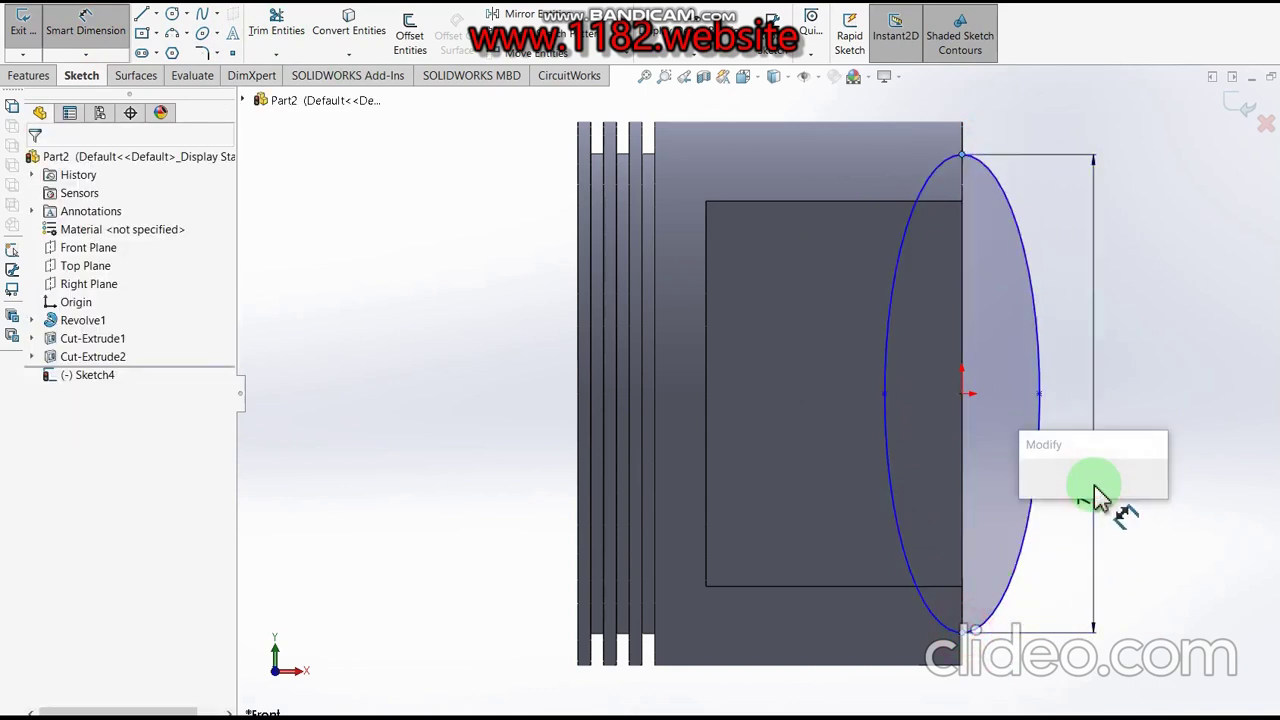
pyautogui.write('70')
pyautogui.press('Return')
# - Add the ellipse's 50 width dimension to complete the sketch
pyautogui.click(1040, 393)
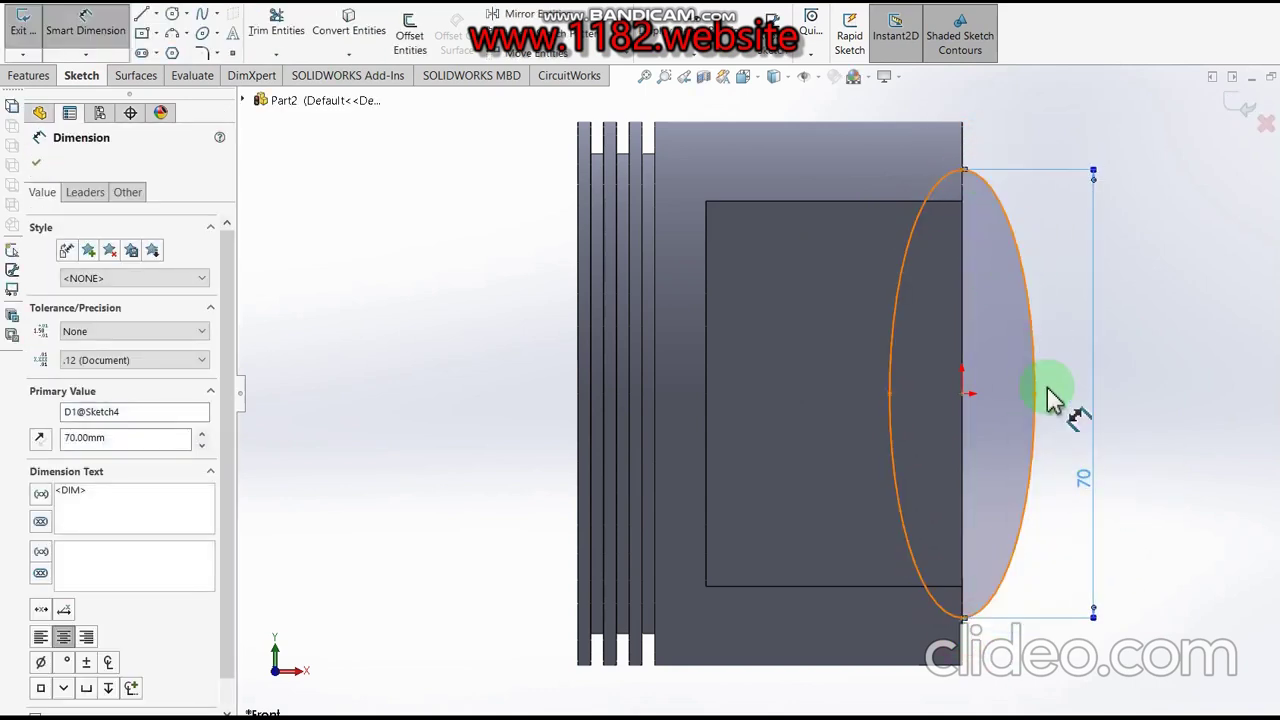
pyautogui.click(889, 393)
pyautogui.click(816, 498)
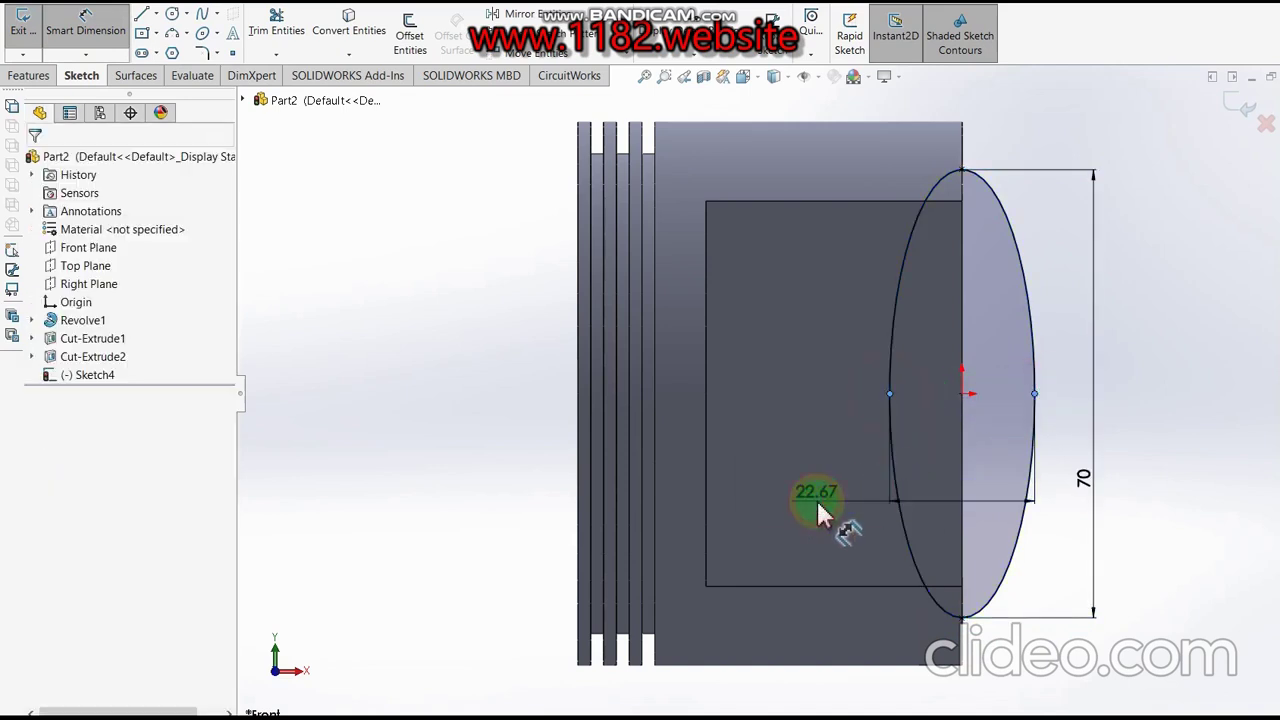
pyautogui.write('5')
pyautogui.press('Return')
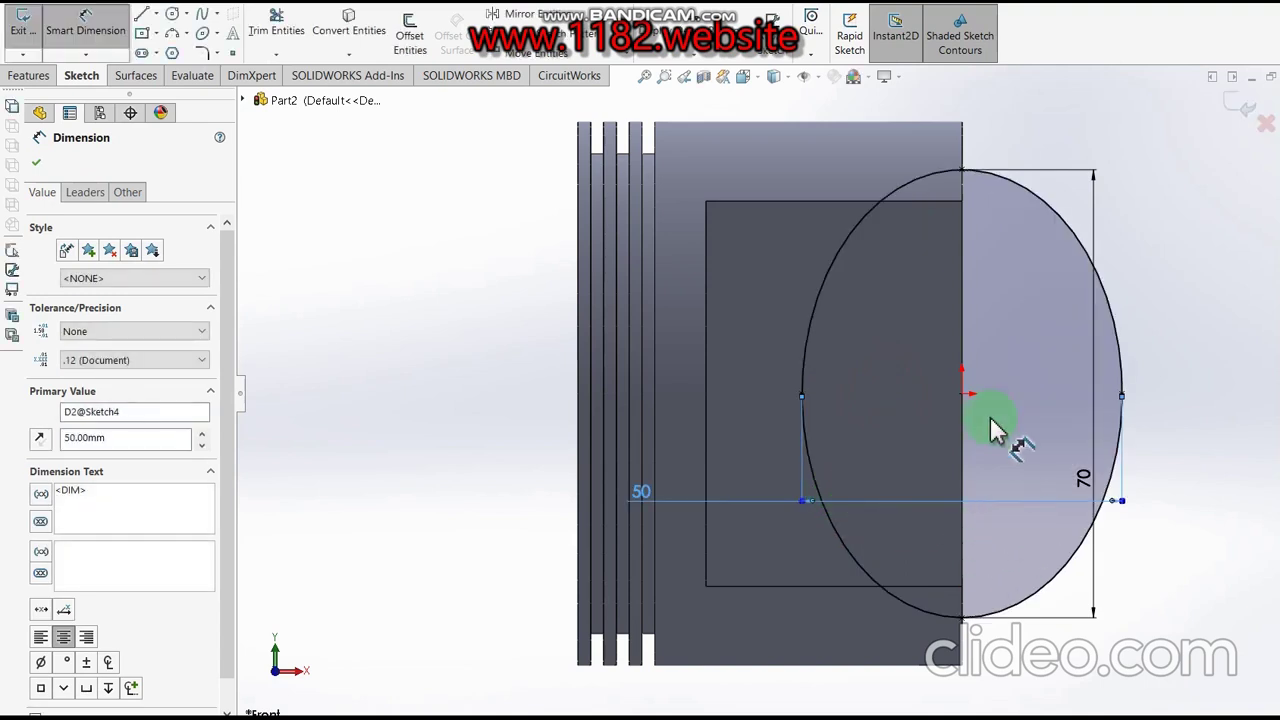
pyautogui.click(1203, 170)
pyautogui.click(1110, 259)
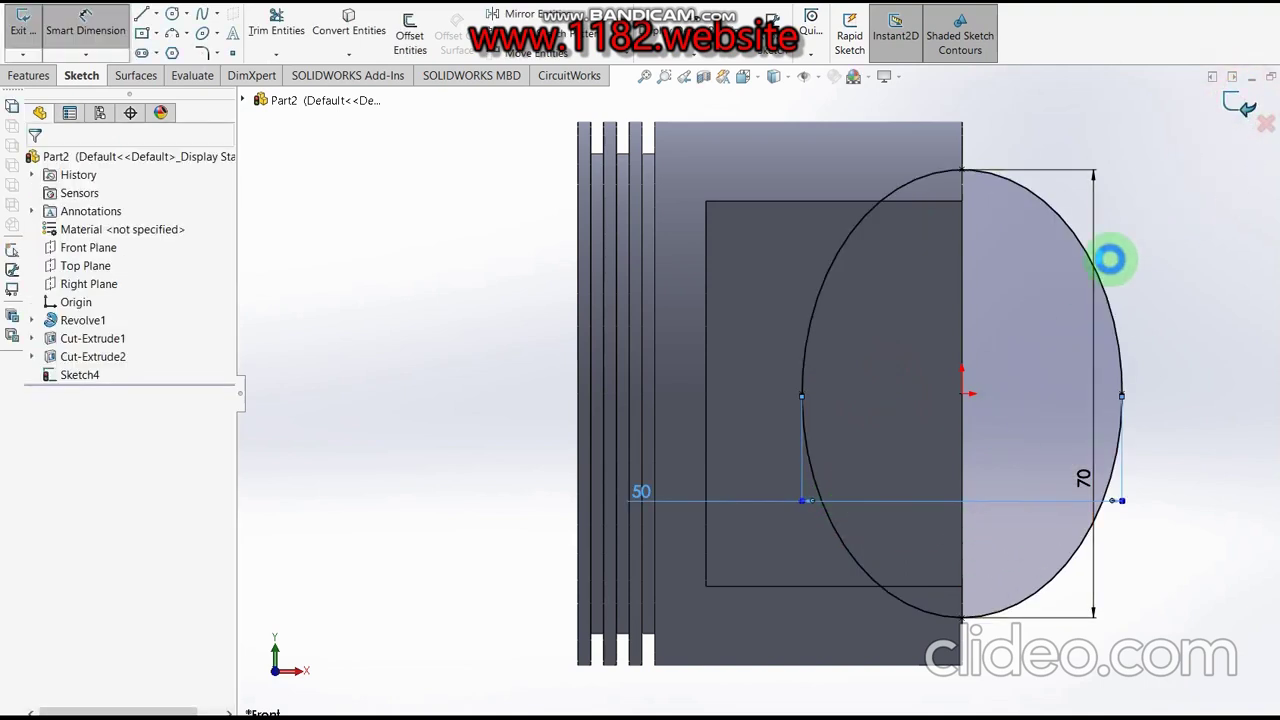
pyautogui.moveTo(1092, 397); pyautogui.dragTo(1137, 223, button='right')
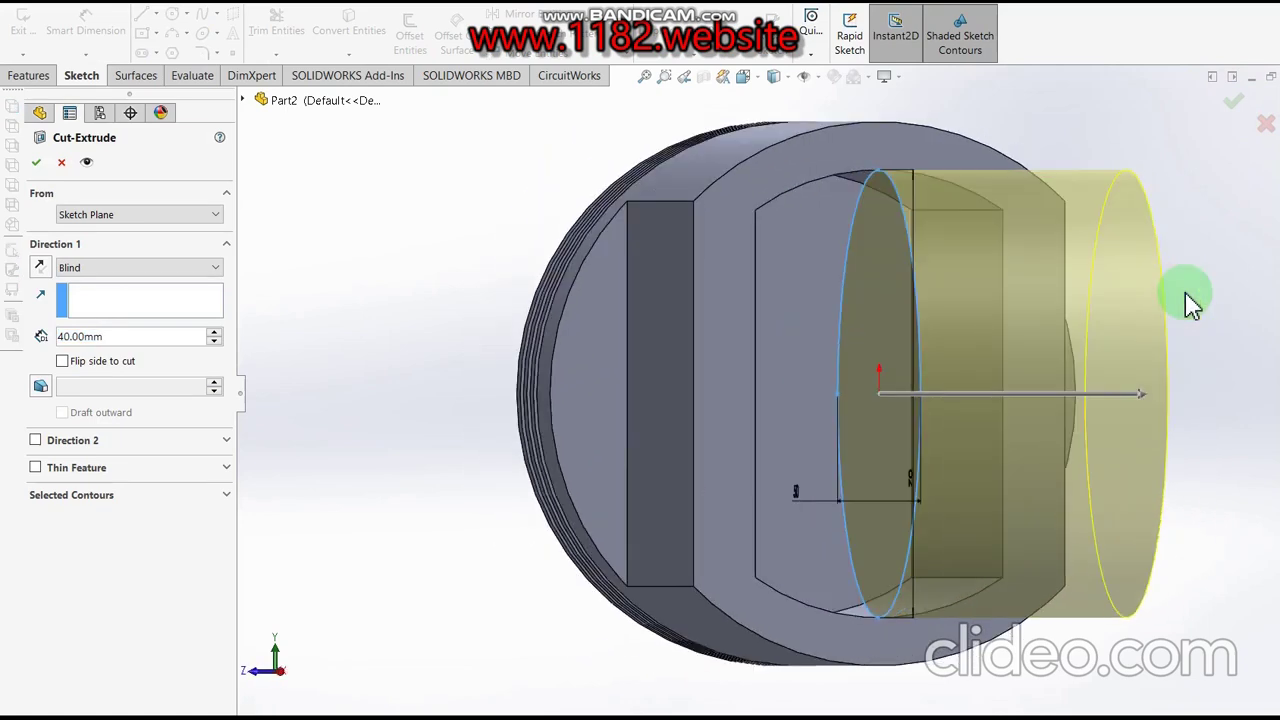
# - Cut the ellipse through the piston skirt using Mid Plane at 105 mm depth
pyautogui.click(149, 267)
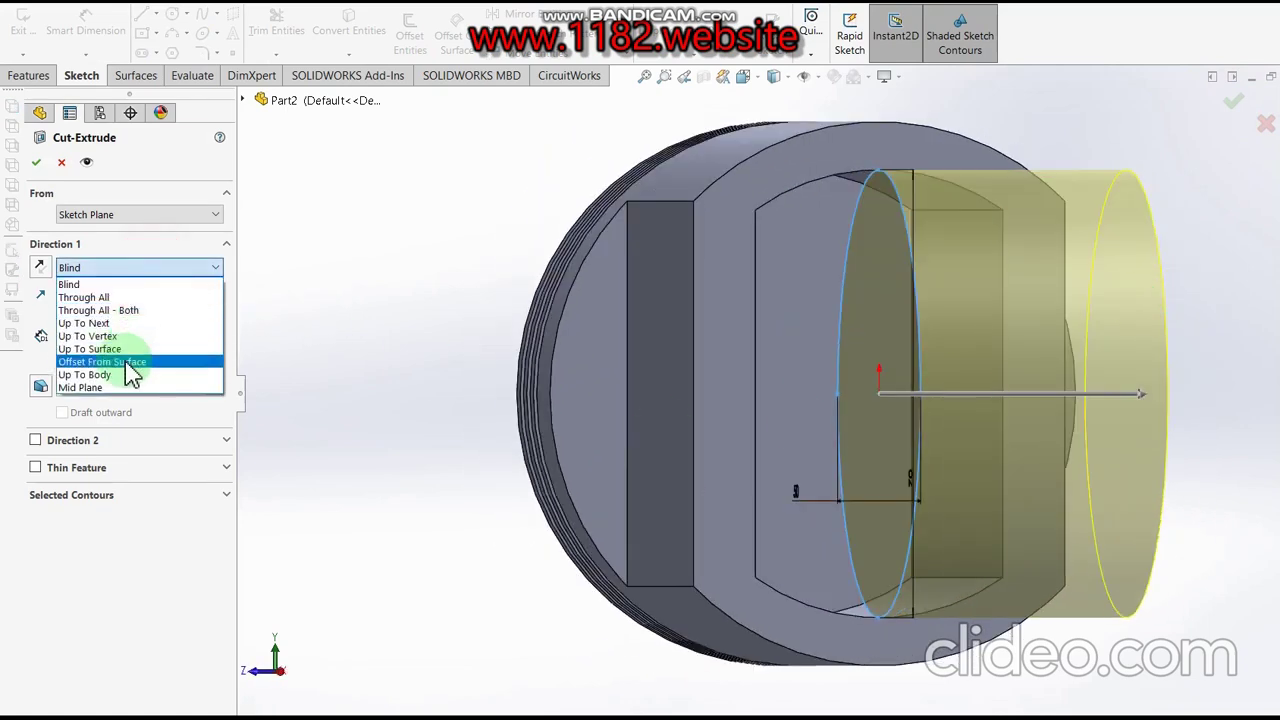
pyautogui.click(124, 388)
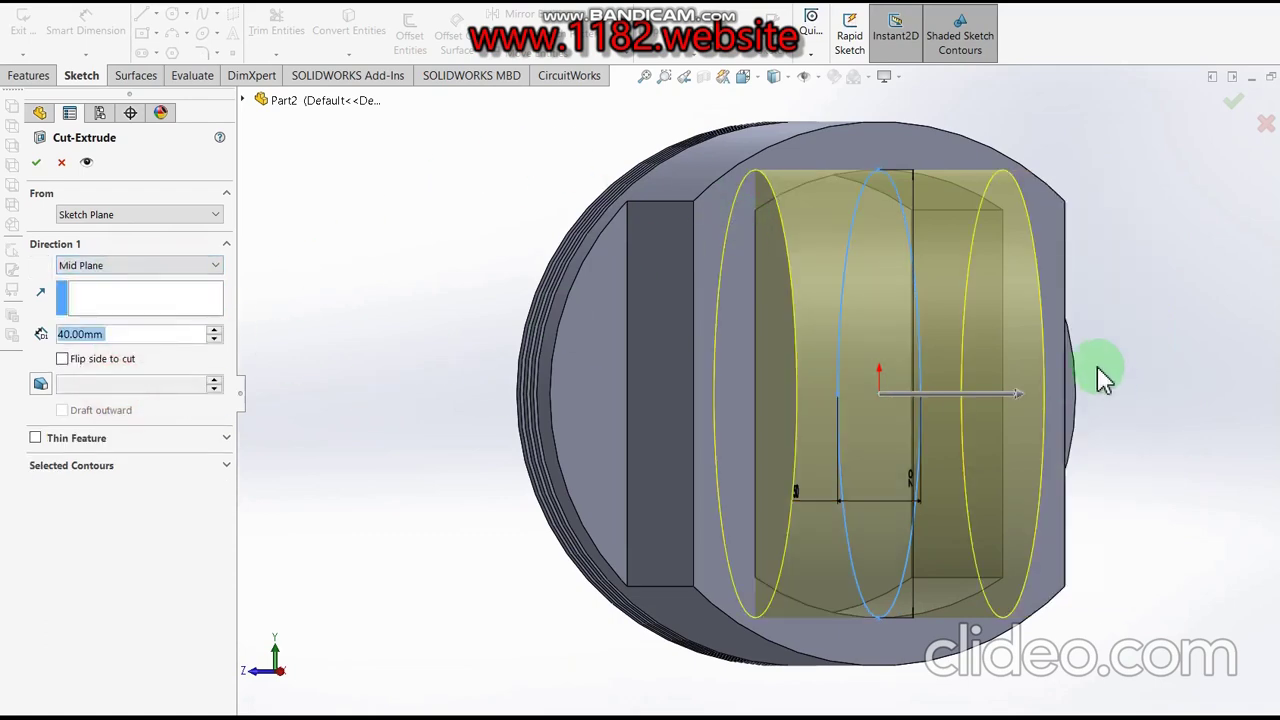
pyautogui.moveTo(1020, 392); pyautogui.dragTo(1218, 394)
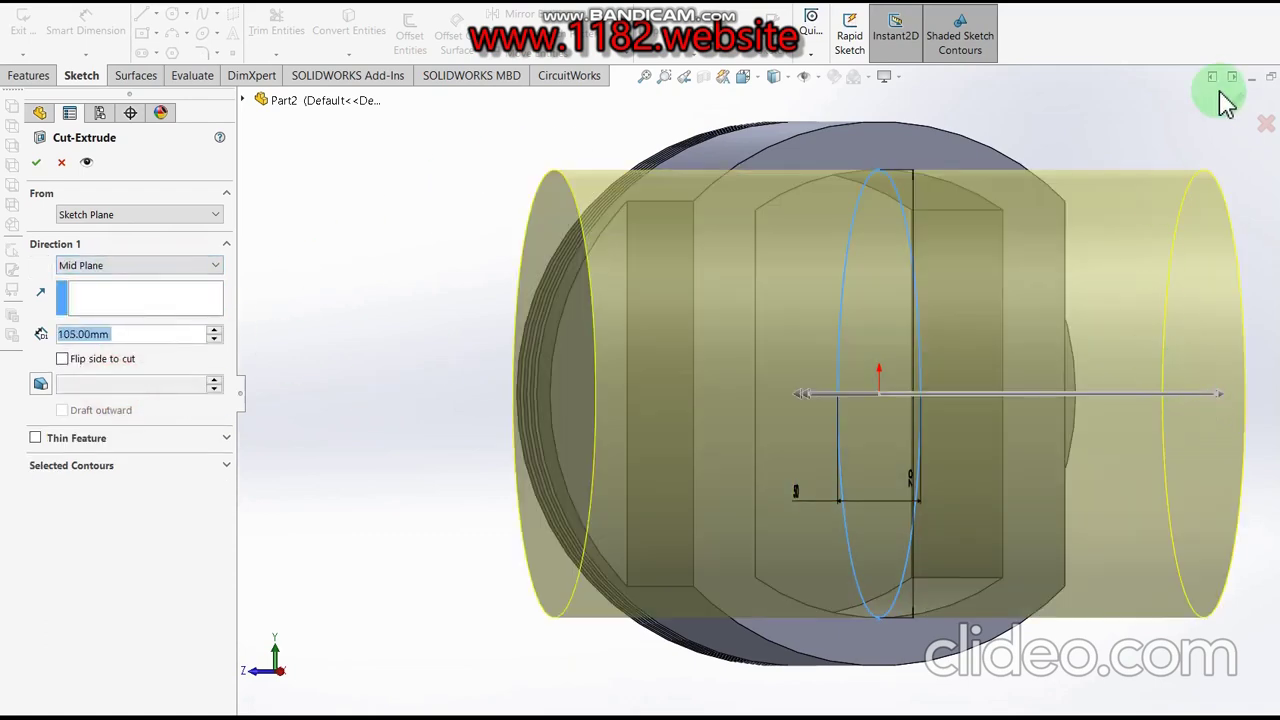
pyautogui.click(1234, 104)
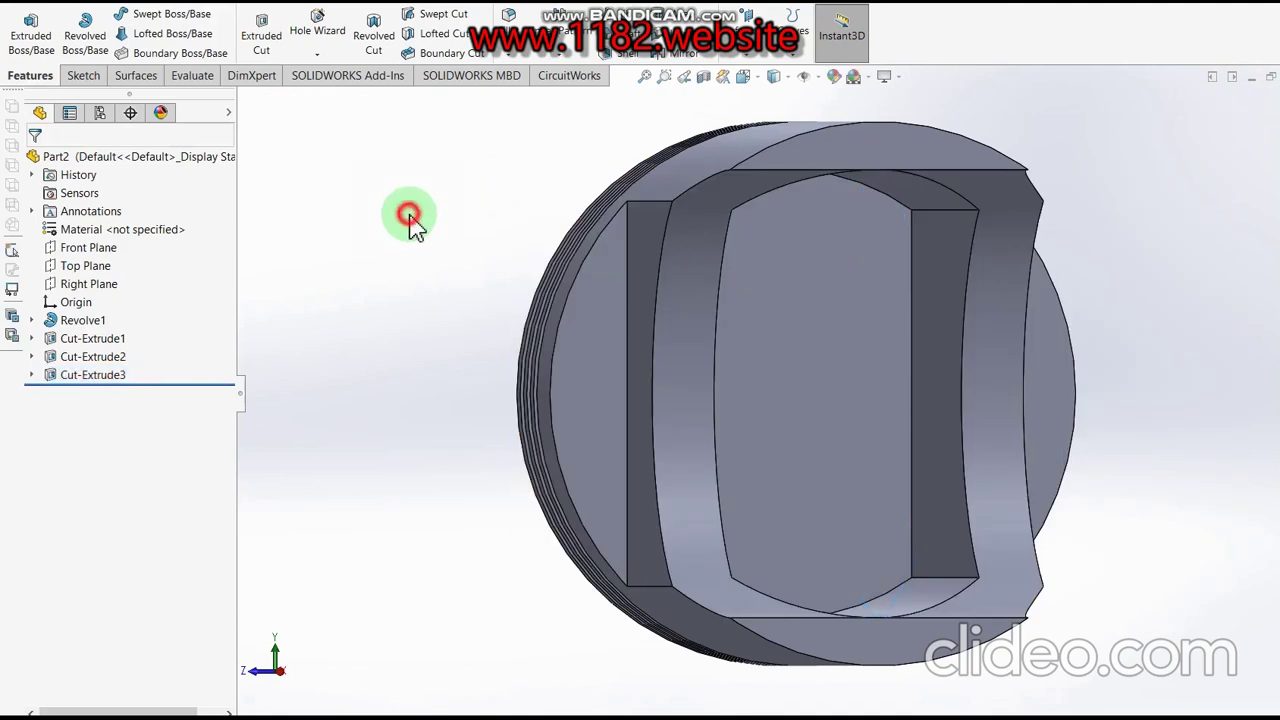
pyautogui.hotkey('ctrl', '1')
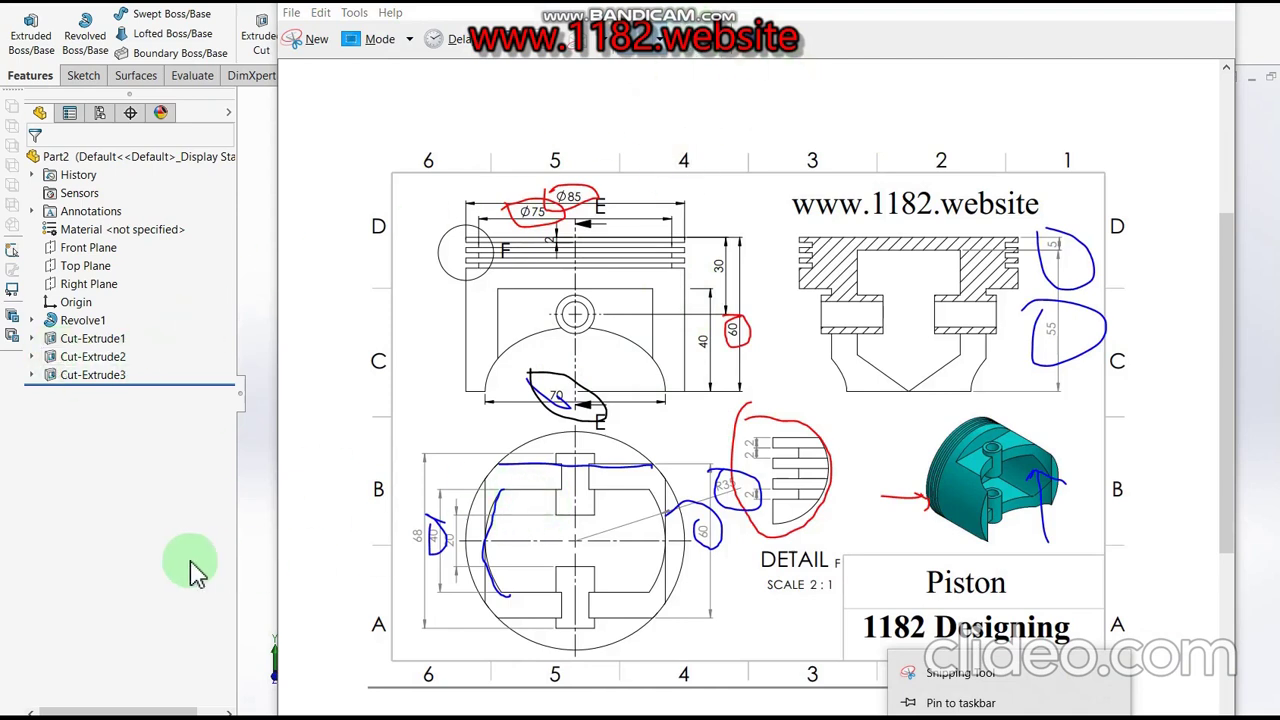
pyautogui.click(150, 549)
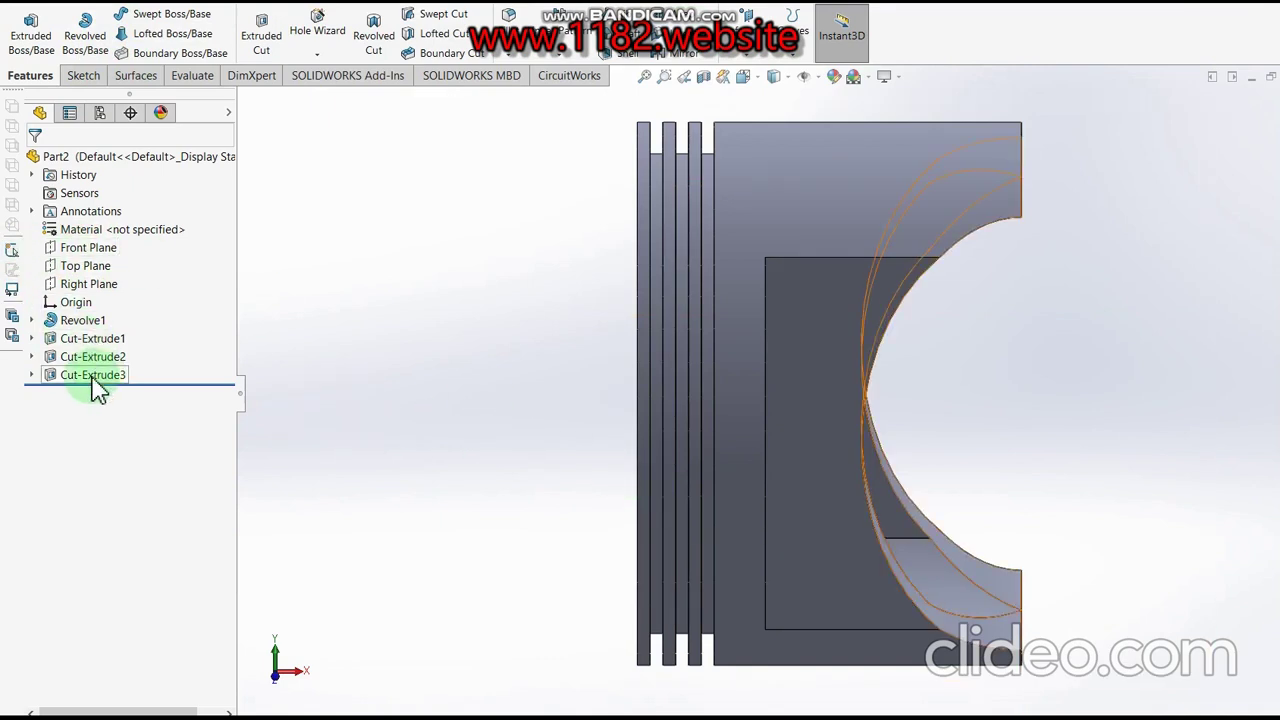
# - Start a new sketch on the Front Plane
pyautogui.click(90, 268)
pyautogui.press('z')
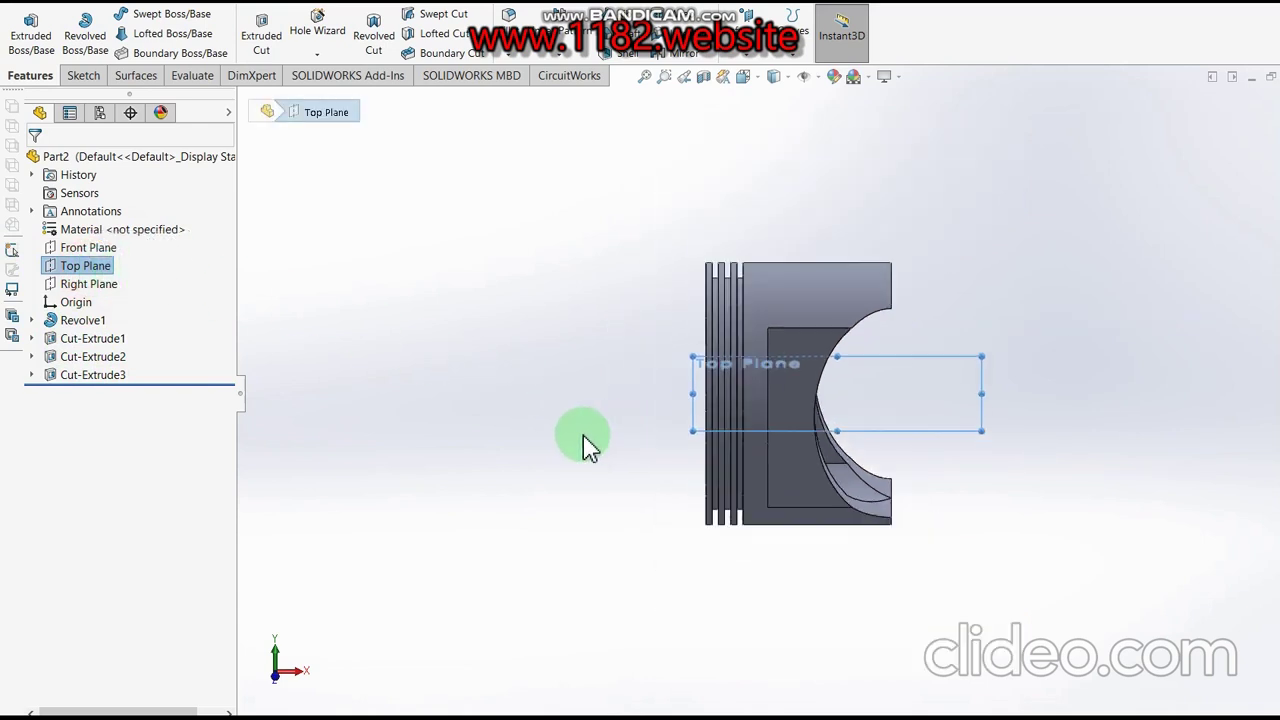
pyautogui.press('Left')
pyautogui.press('Left')
pyautogui.press('Up')
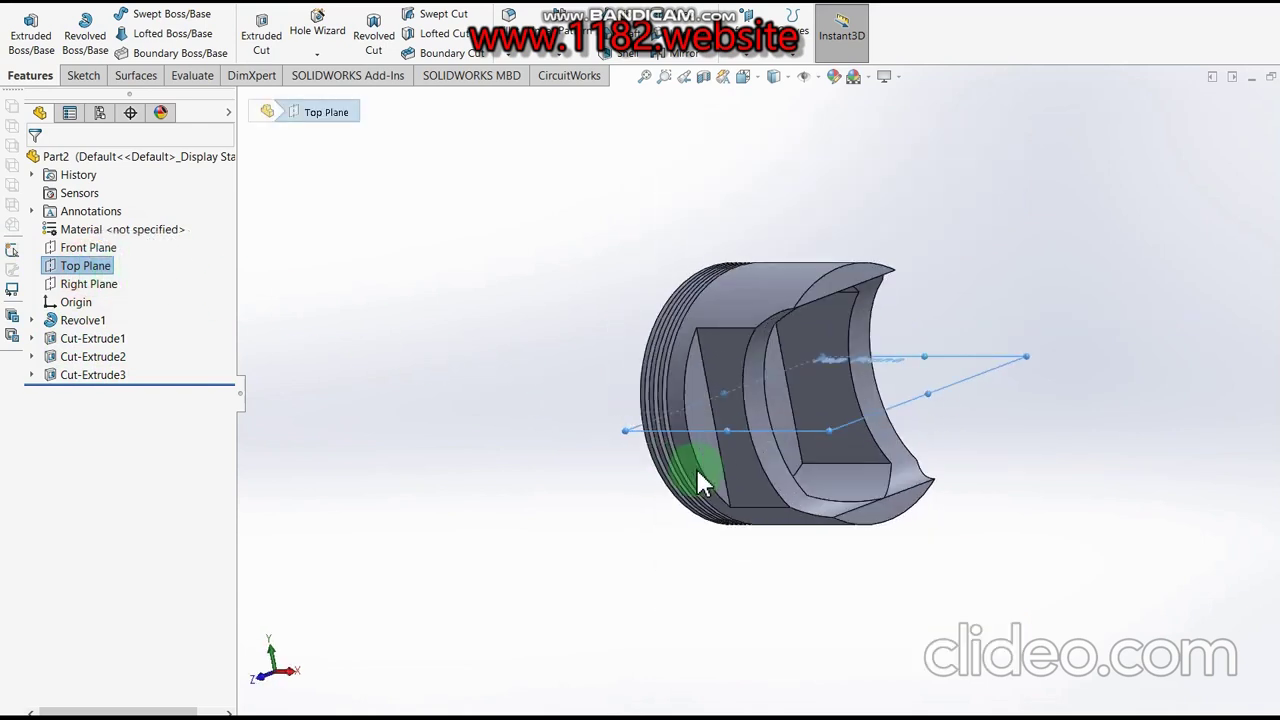
pyautogui.click(88, 247)
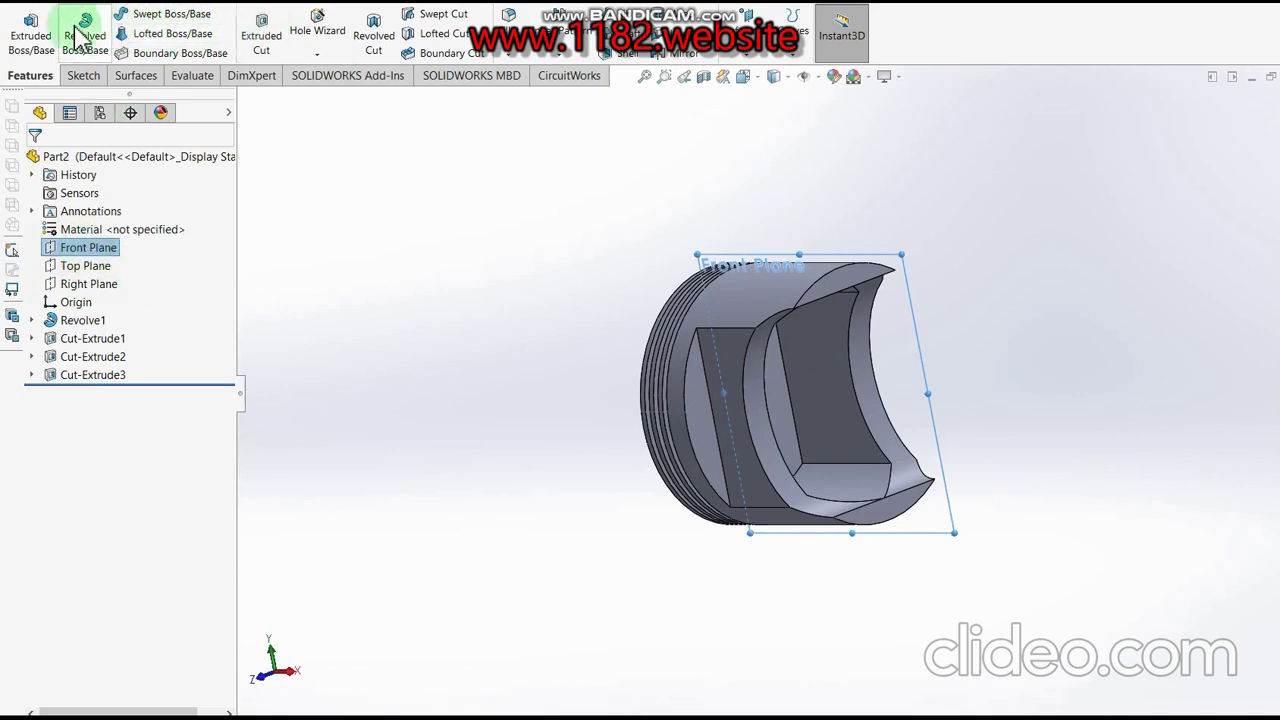
pyautogui.click(34, 42)
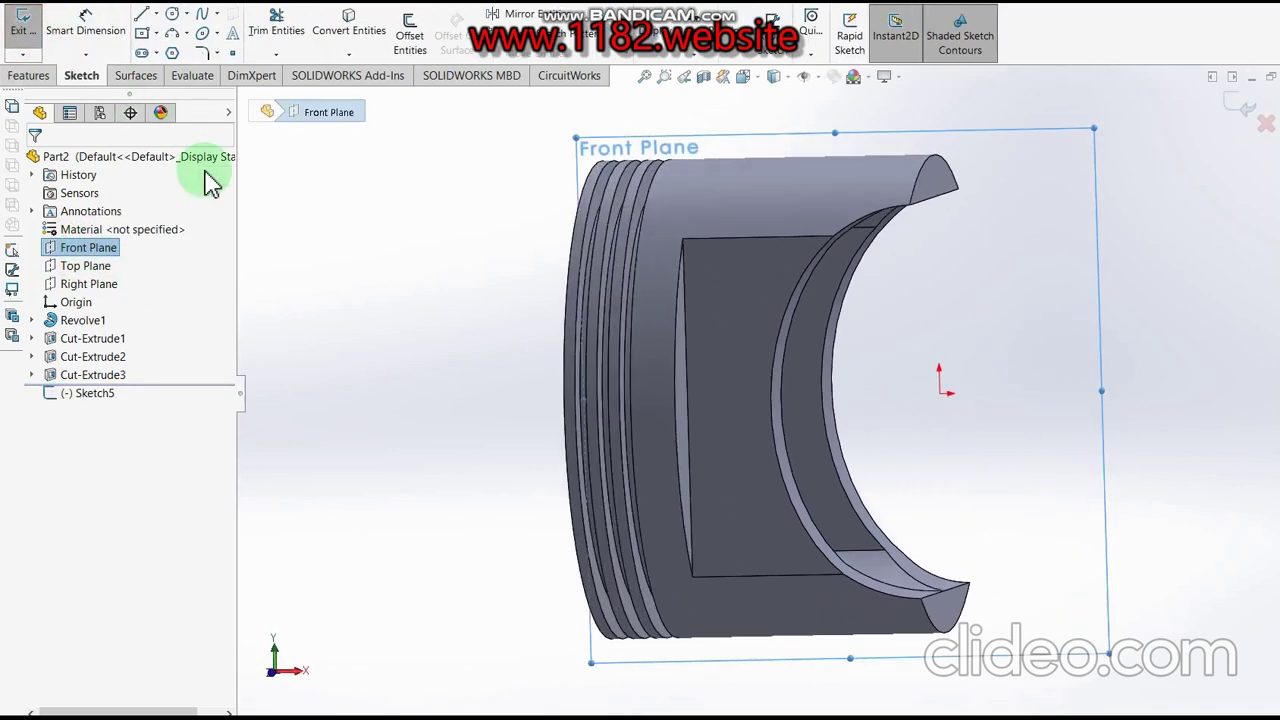
# - Draw two concentric circles left of the origin for the pin
pyautogui.click(174, 15)
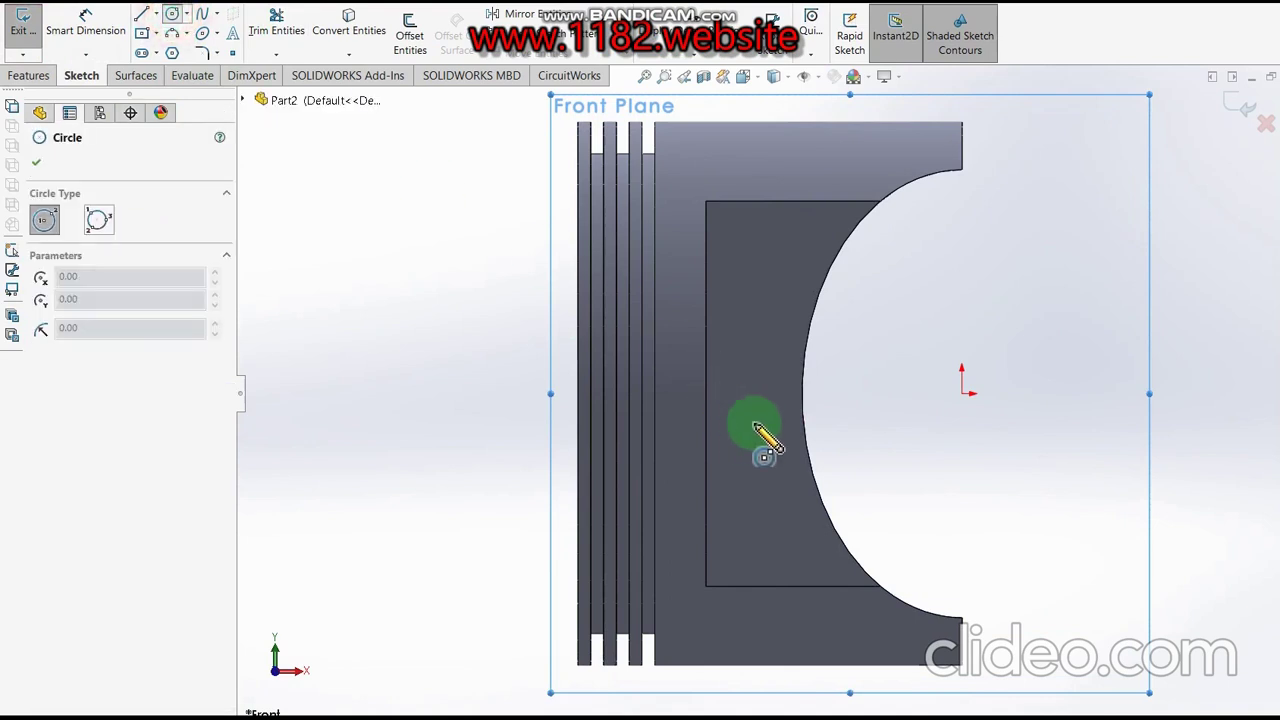
pyautogui.moveTo(776, 398); pyautogui.dragTo(779, 421)
pyautogui.click(777, 419)
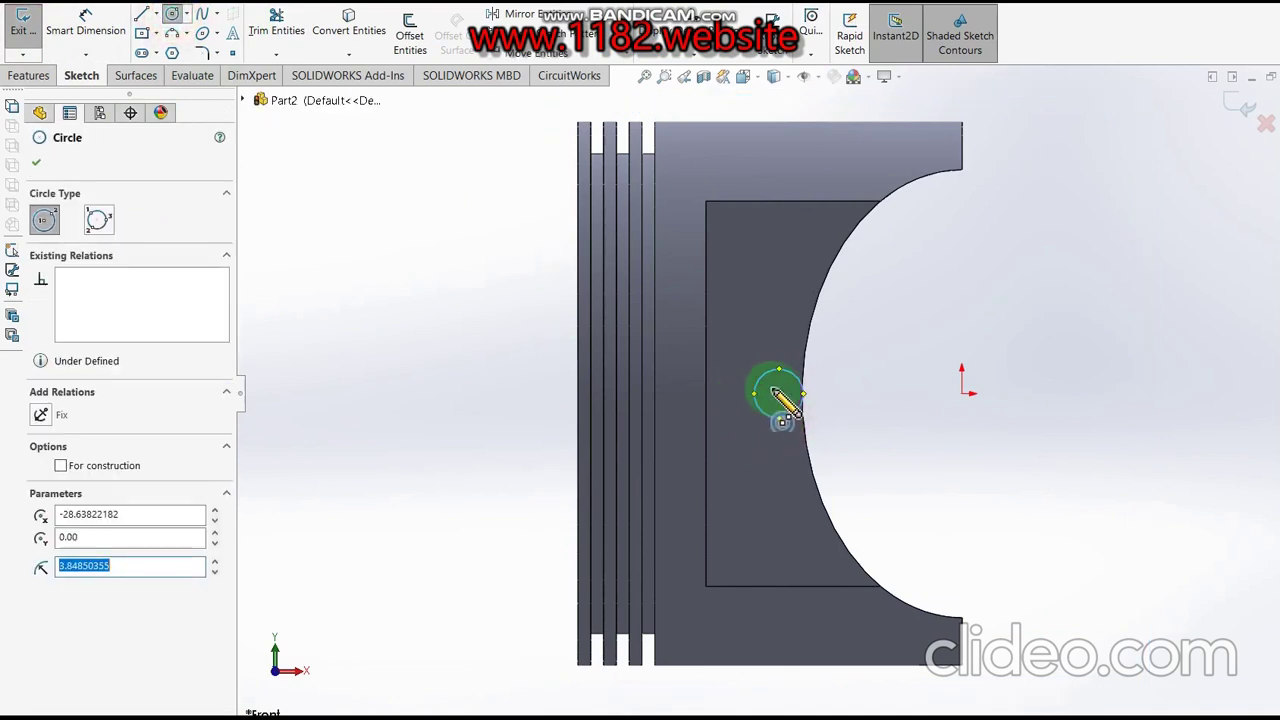
pyautogui.click(781, 401)
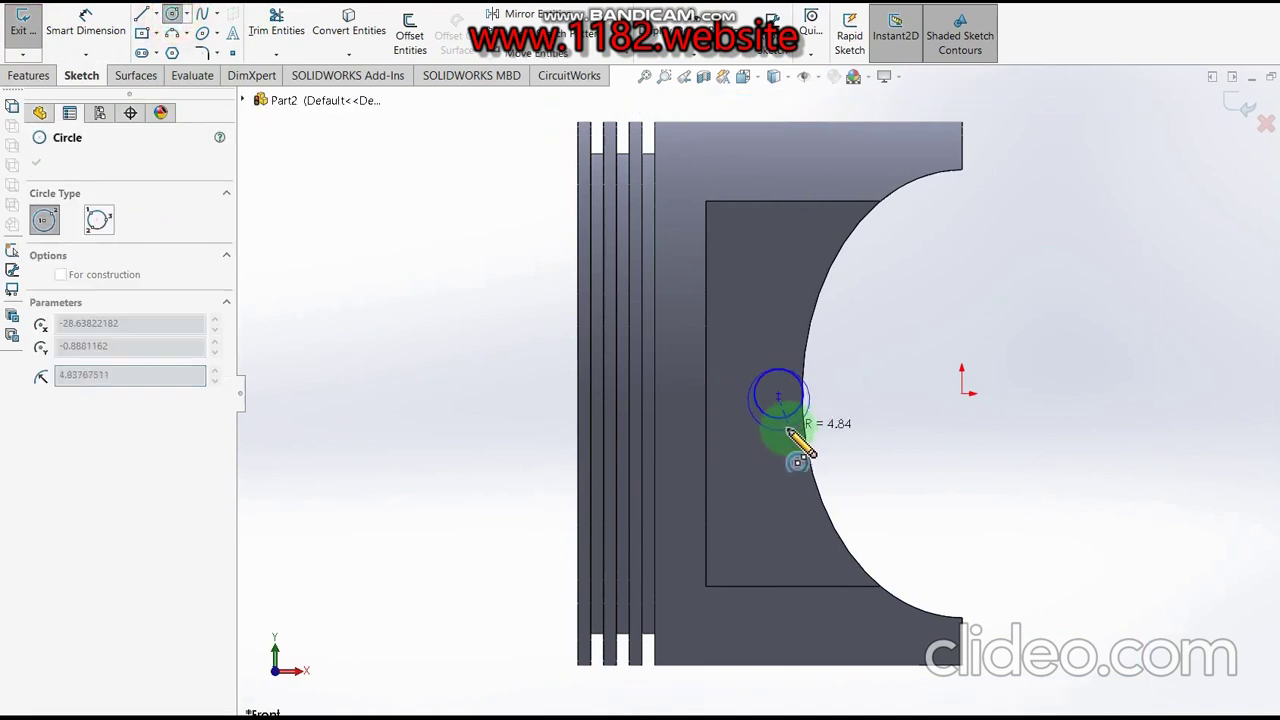
pyautogui.press('Escape')
pyautogui.click(783, 400)
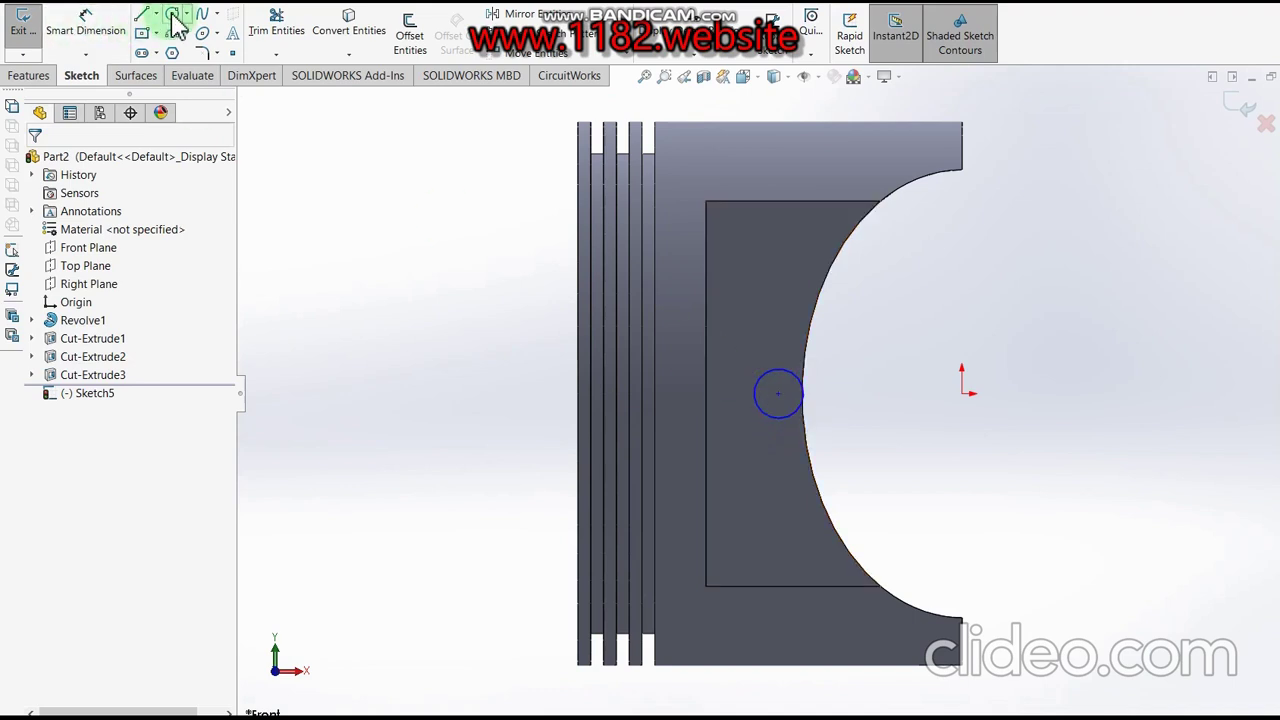
pyautogui.click(172, 15)
pyautogui.moveTo(780, 395); pyautogui.dragTo(813, 440)
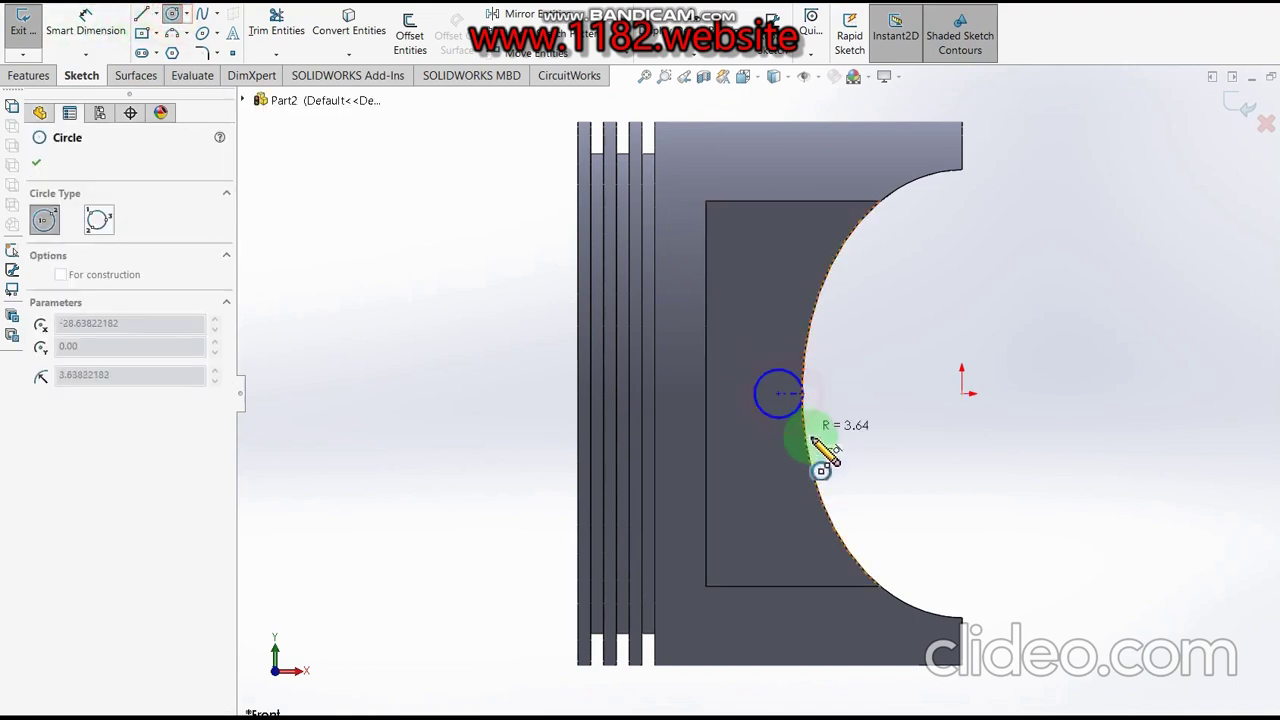
pyautogui.click(812, 437)
# - Dimension the circles' centre 30 mm from the origin
pyautogui.click(85, 25)
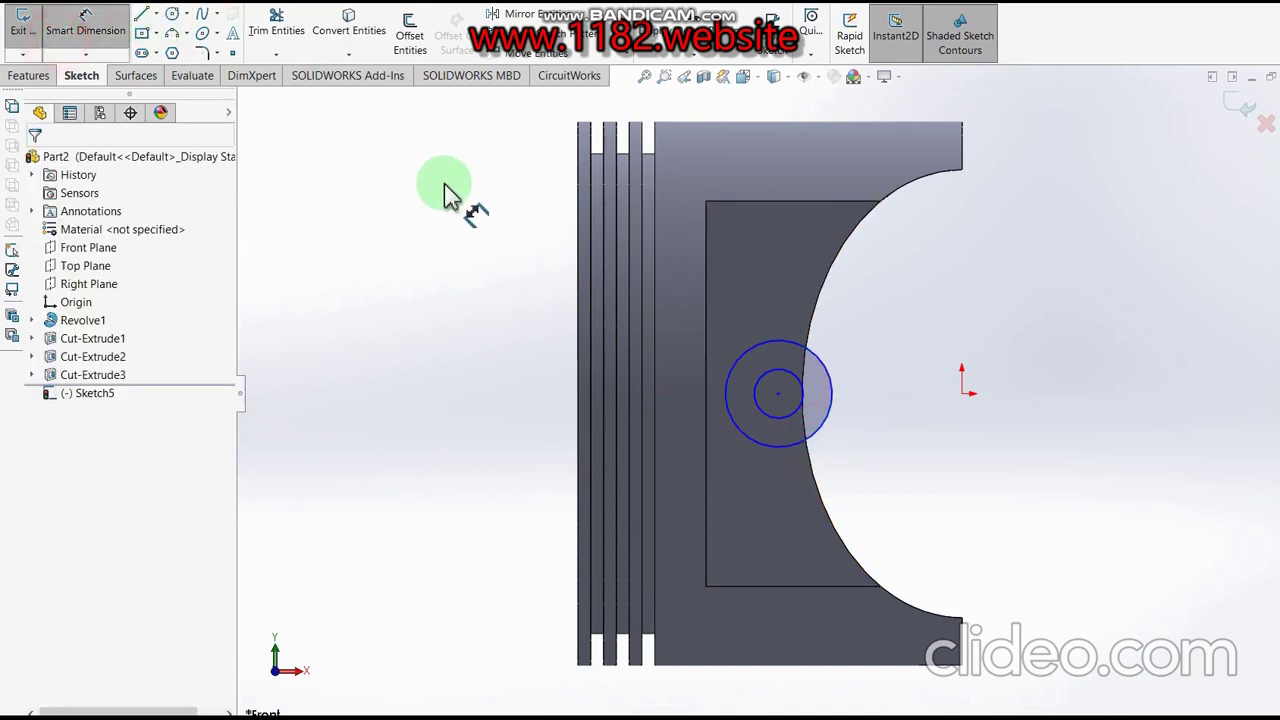
pyautogui.click(781, 396)
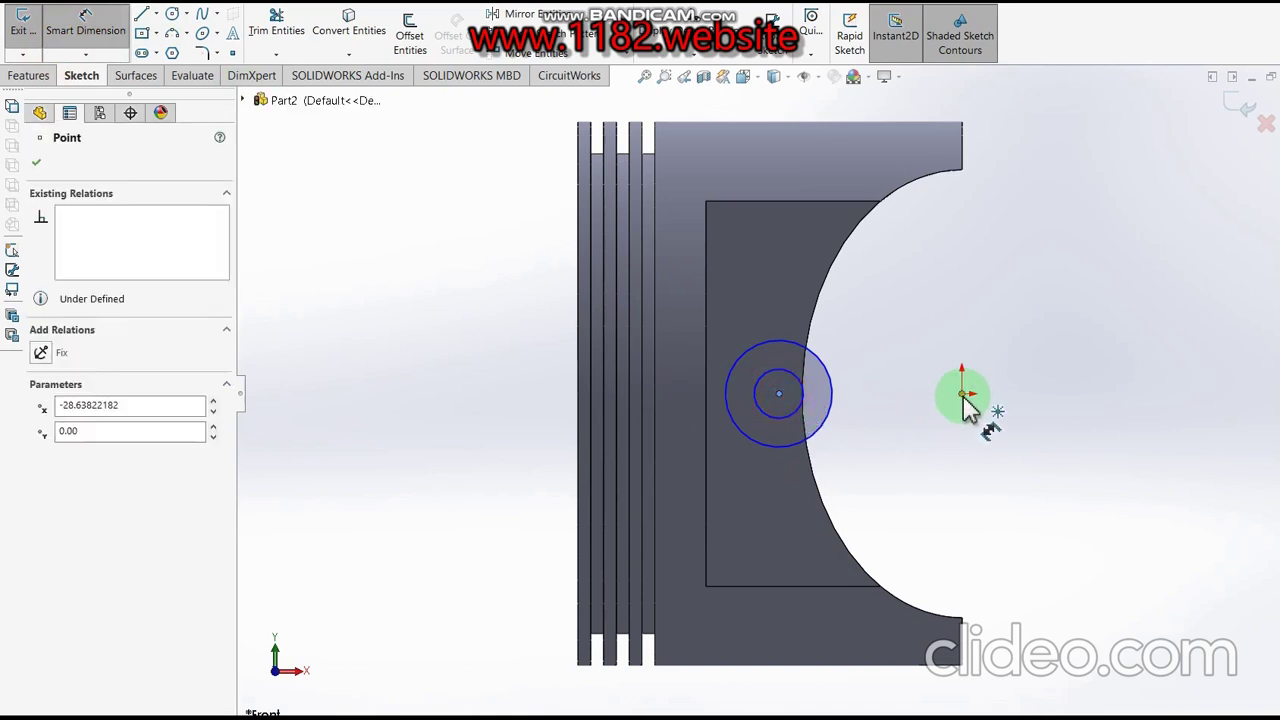
pyautogui.click(962, 396)
pyautogui.click(880, 526)
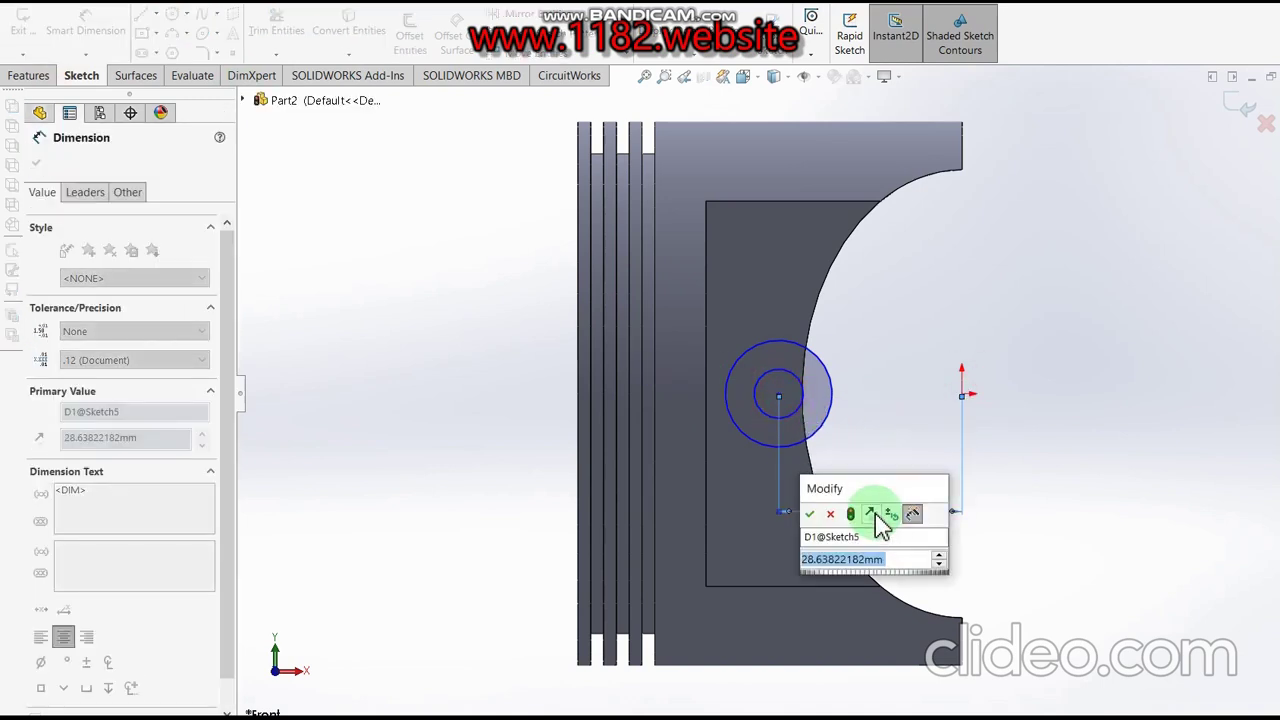
pyautogui.write('30')
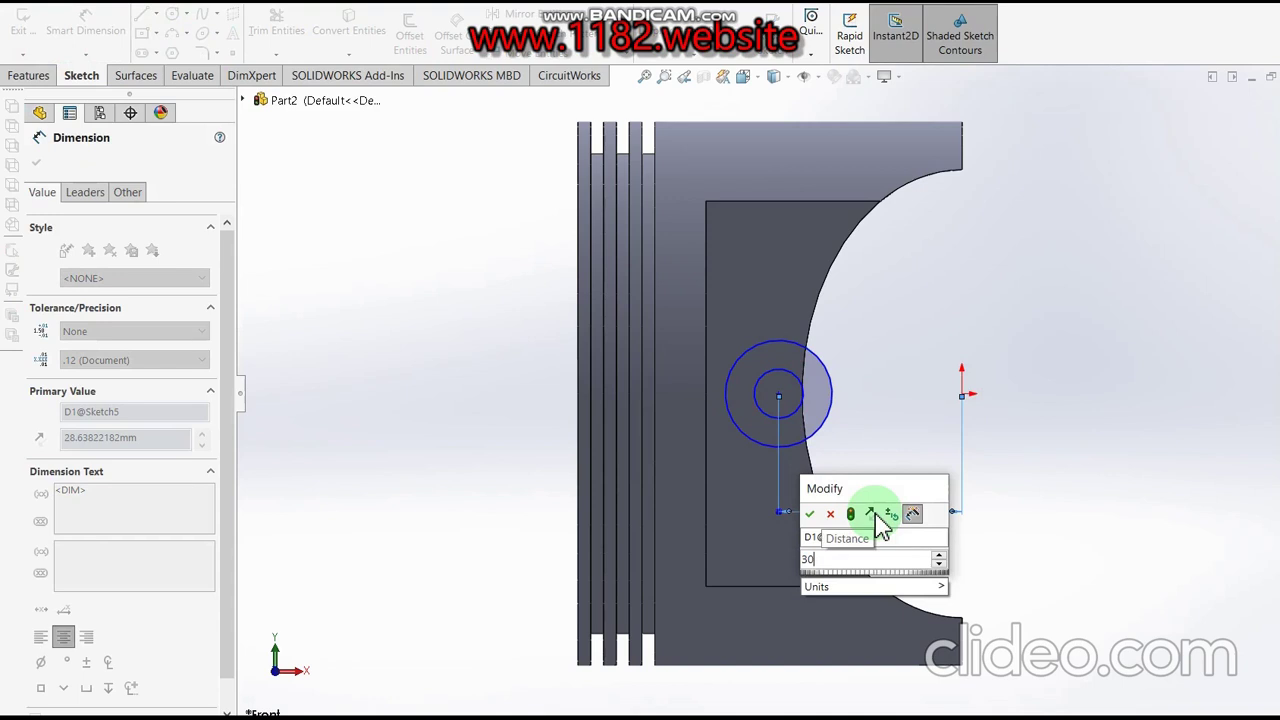
pyautogui.press('Return')
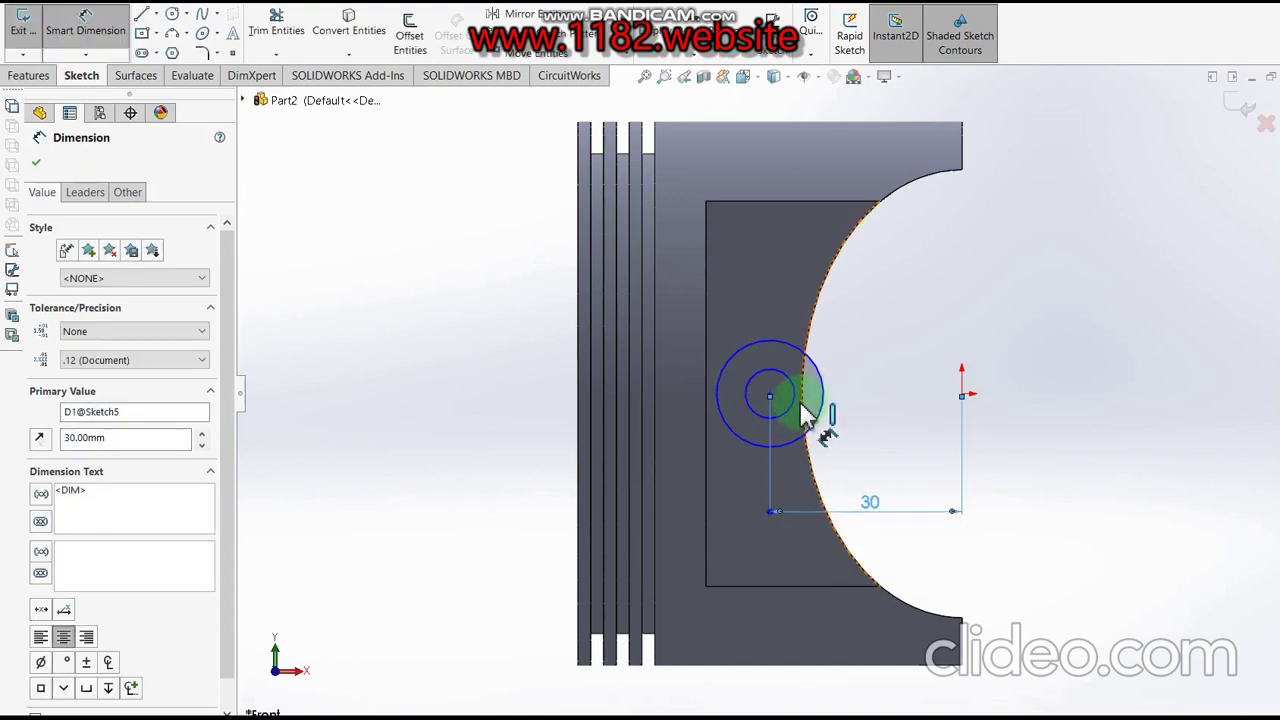
# - Set the inner circle to Ø10 and the outer circle to Ø15
pyautogui.click(801, 410)
pyautogui.click(868, 414)
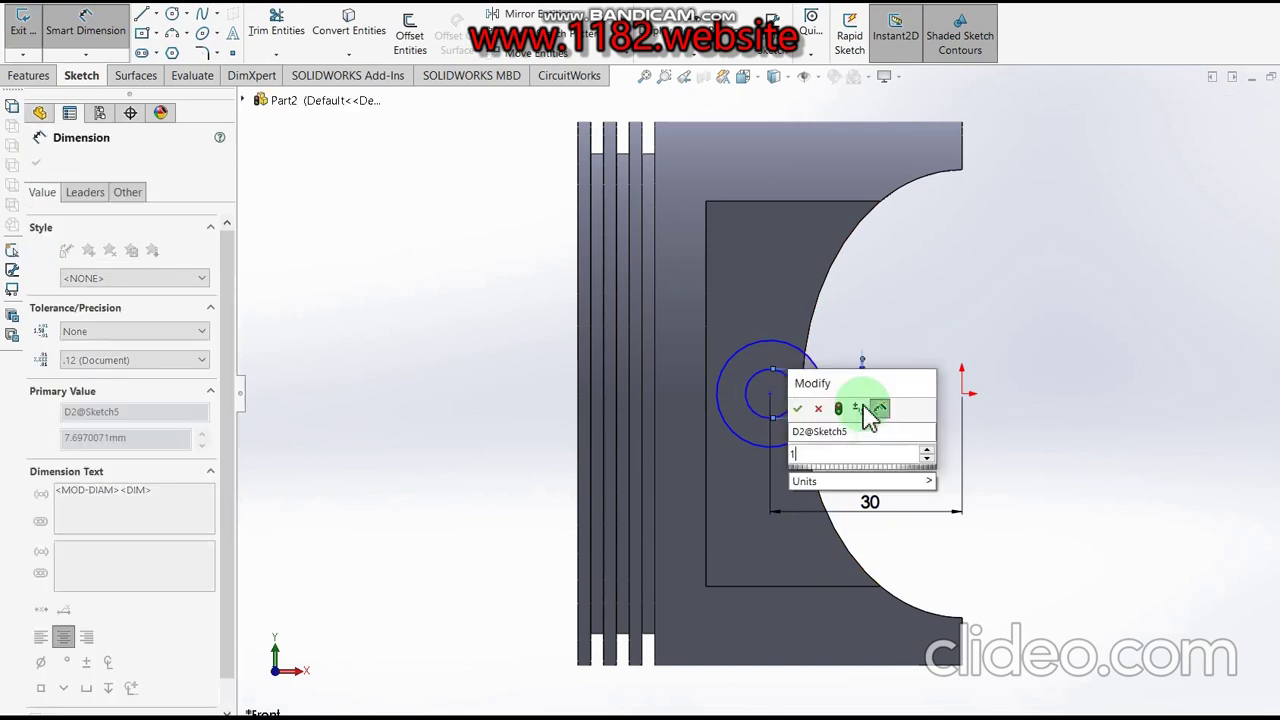
pyautogui.write('10')
pyautogui.press('Return')
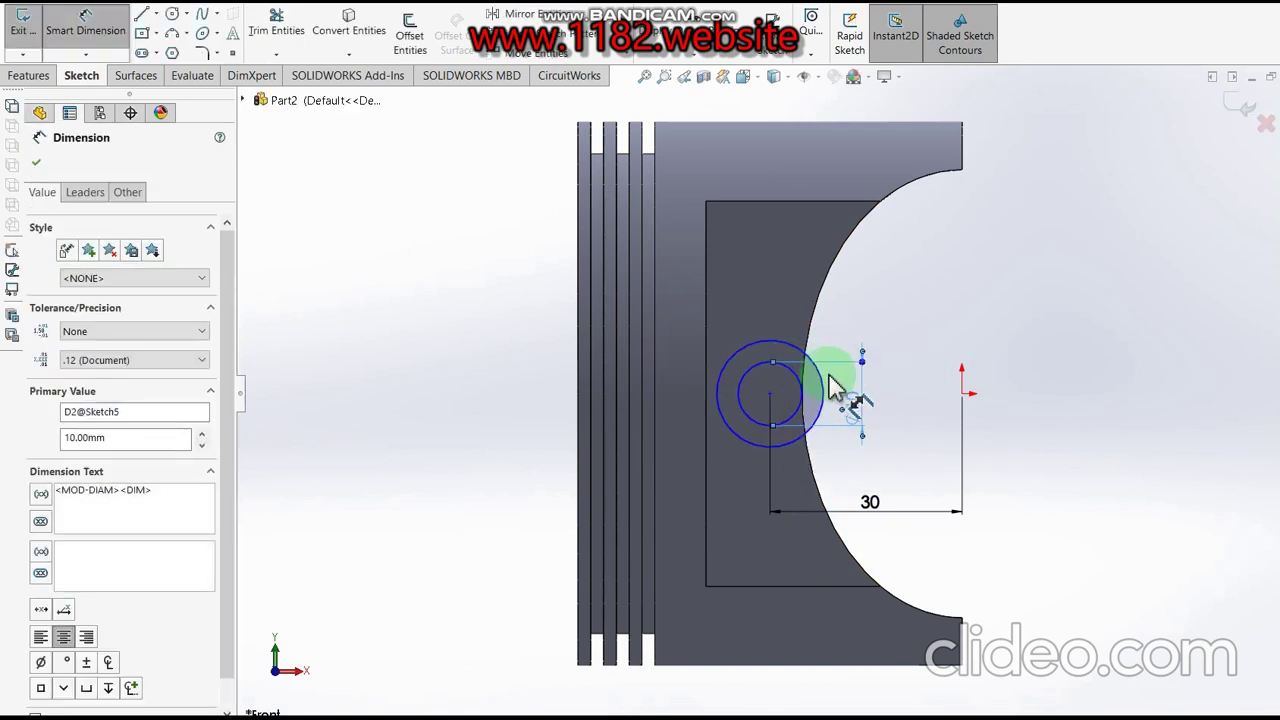
pyautogui.click(828, 397)
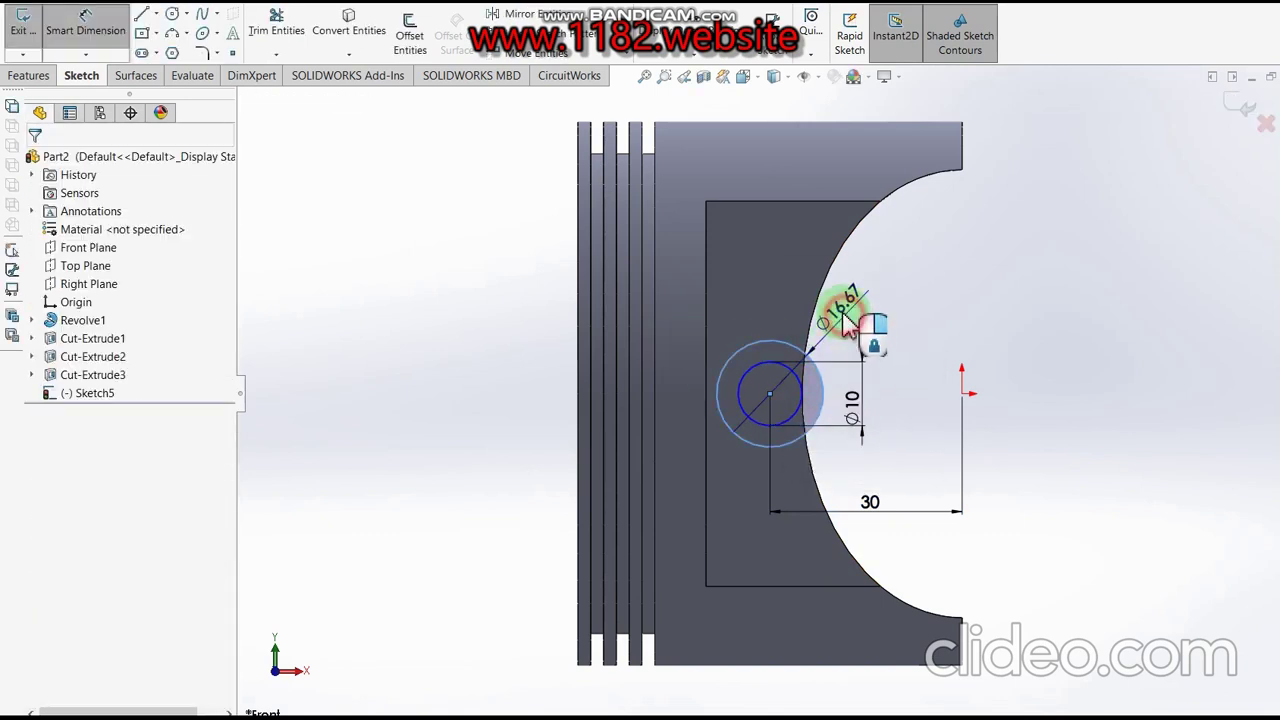
pyautogui.click(849, 322)
pyautogui.write('15')
pyautogui.press('Return')
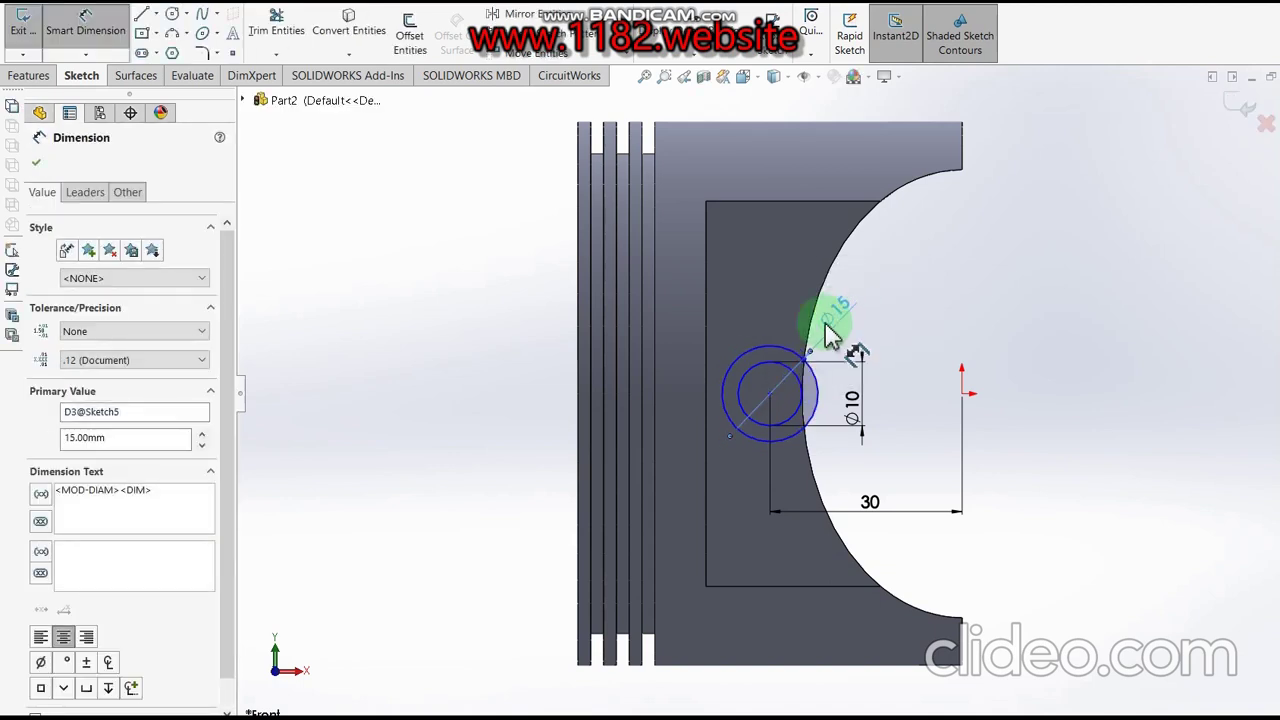
pyautogui.press('Escape')
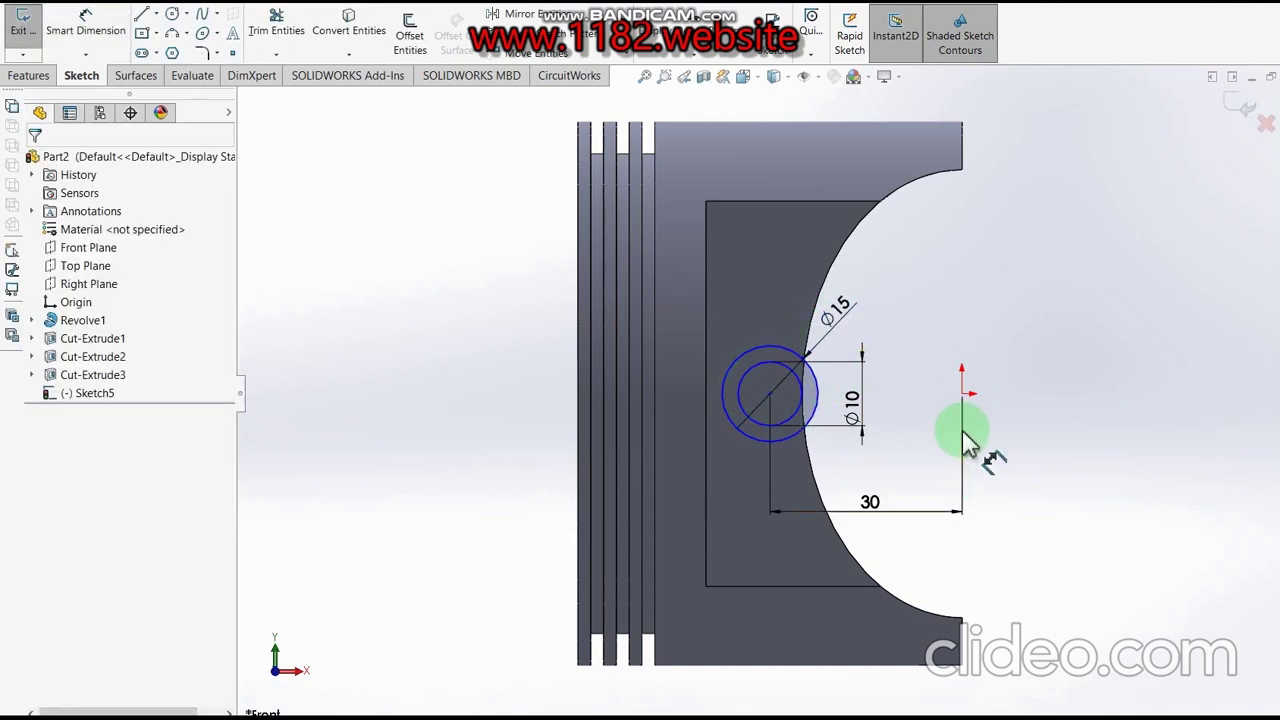
# - Add a Horizontal relation between the circle centre and origin to fully define the sketch
pyautogui.click(961, 393)
pyautogui.click(771, 394)
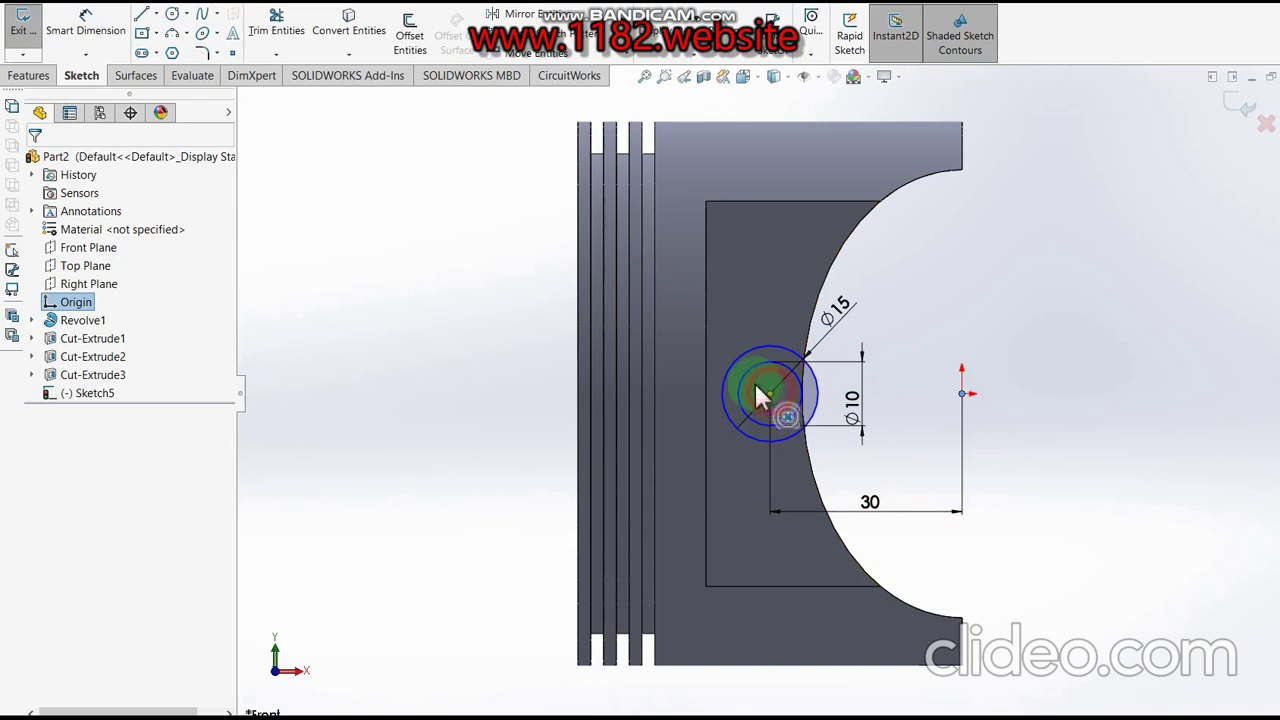
pyautogui.click(44, 442)
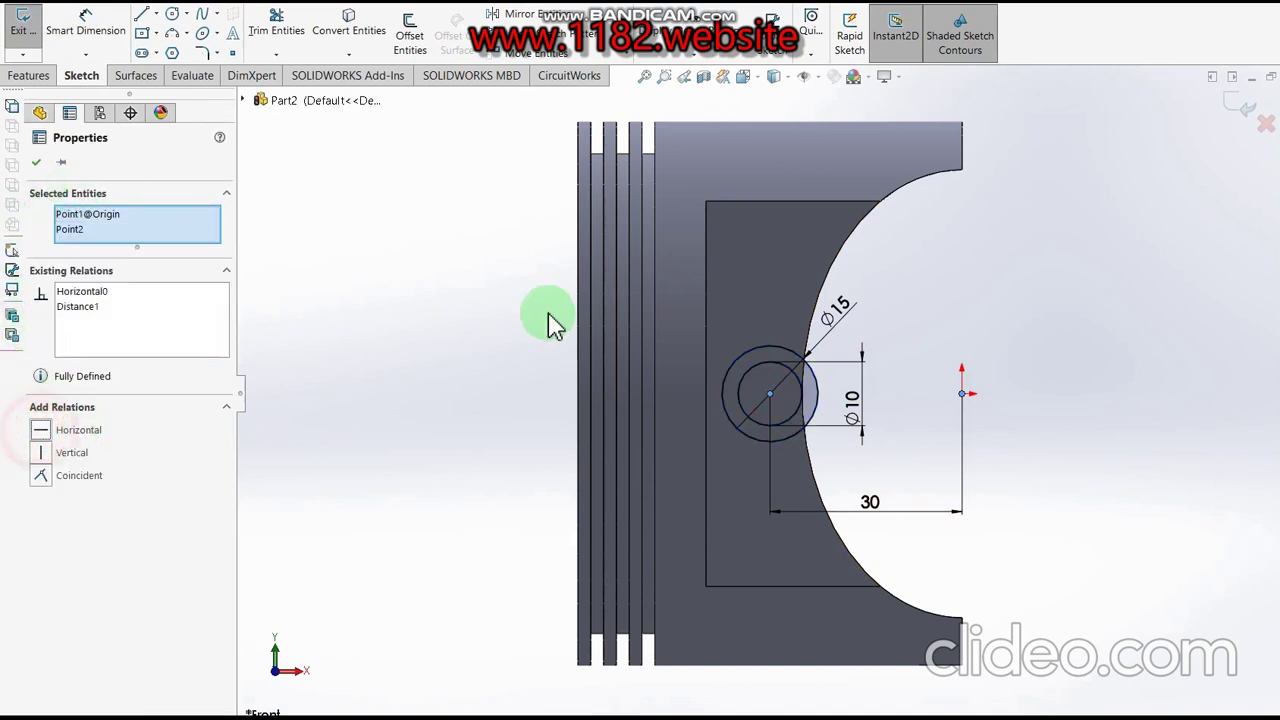
pyautogui.click(36, 162)
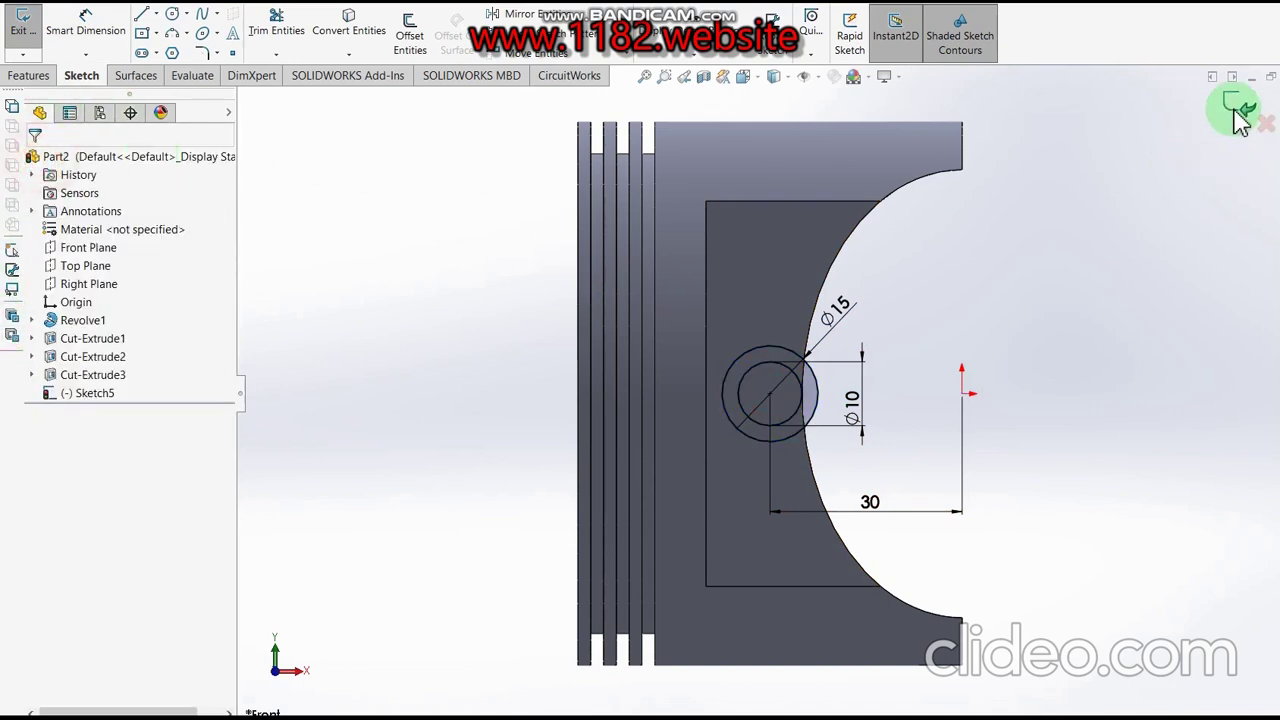
pyautogui.click(1031, 351)
# - Extrude the ring sketch 68 mm with Mid Plane into a hollow pin boss
pyautogui.moveTo(1033, 351); pyautogui.dragTo(1057, 386, button='right')
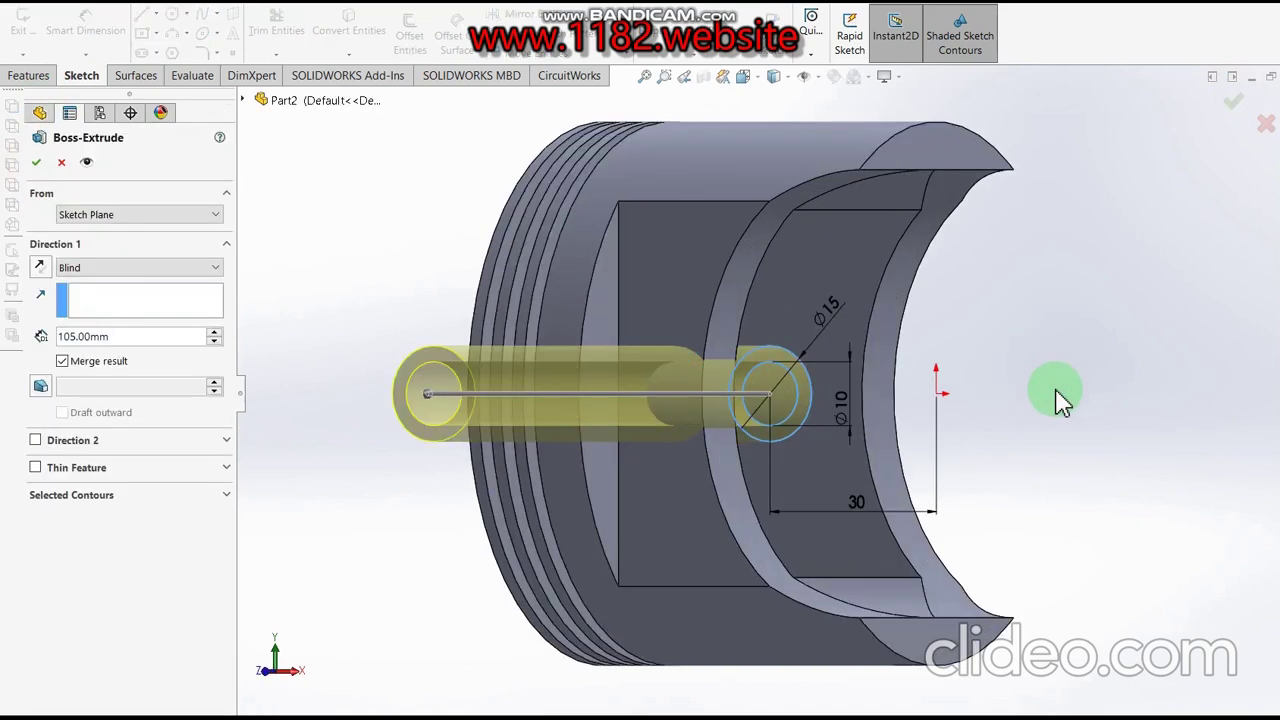
pyautogui.click(190, 270)
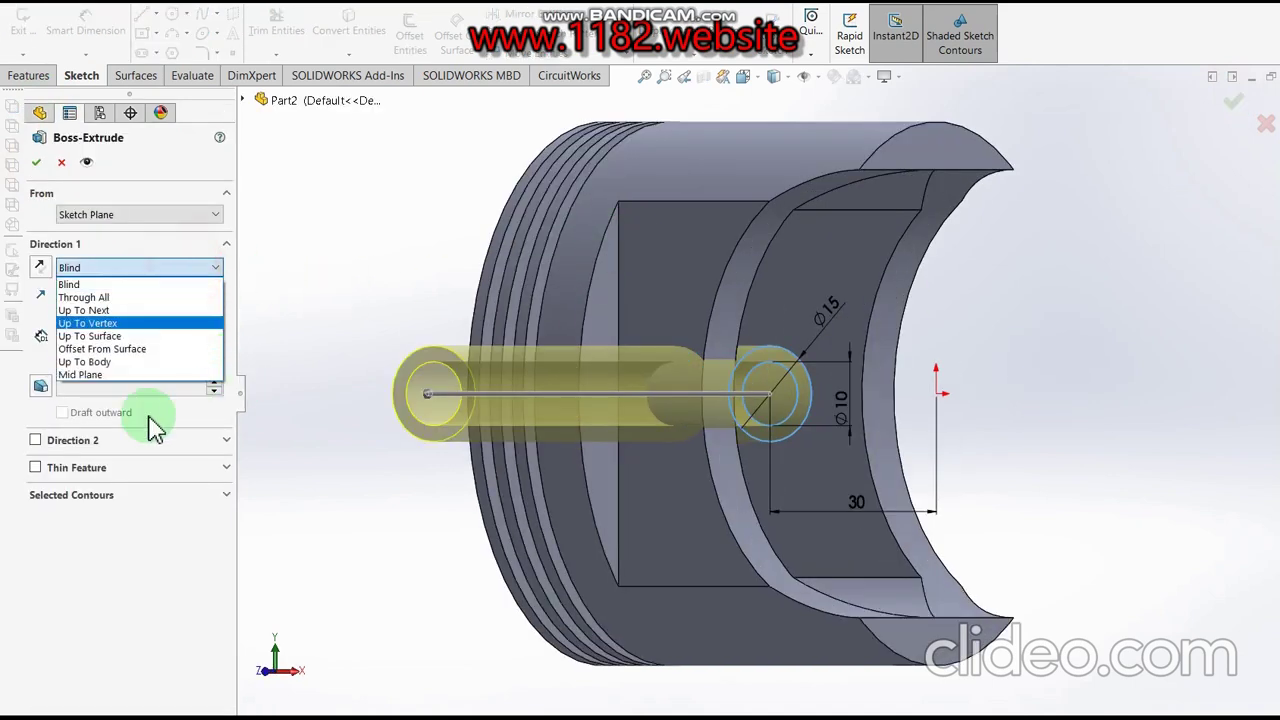
pyautogui.click(105, 372)
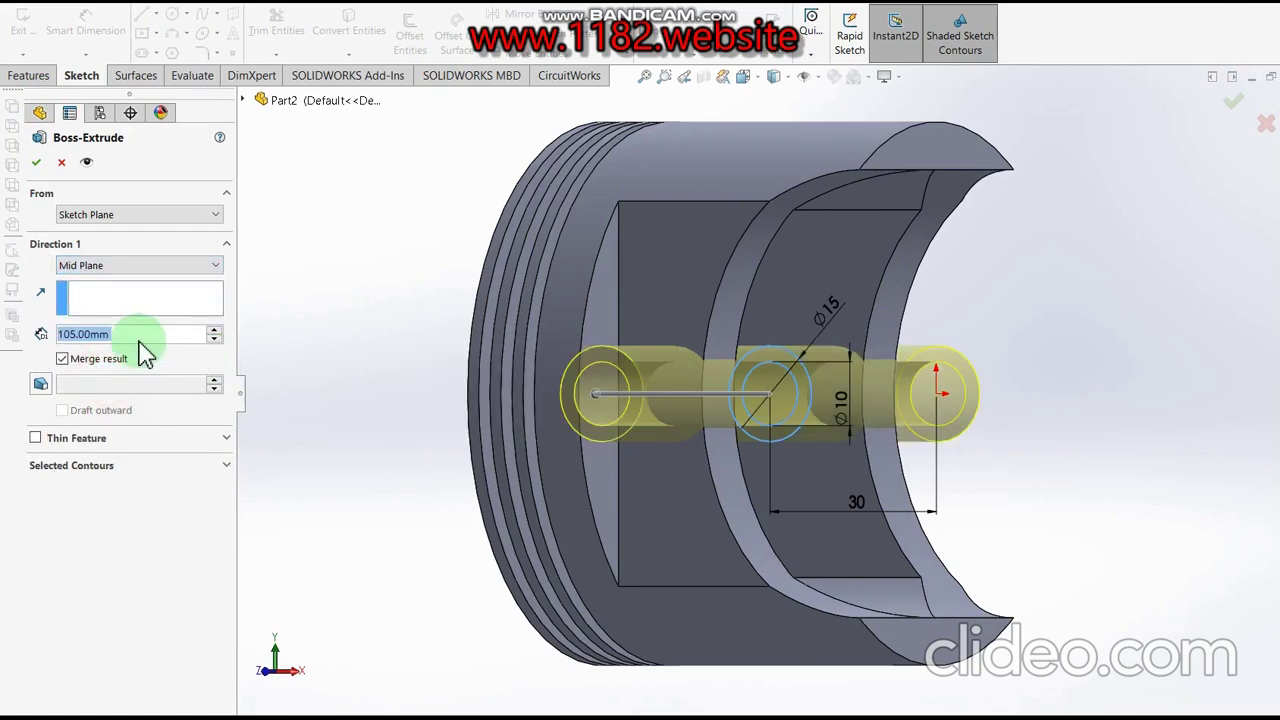
pyautogui.write('68')
pyautogui.press('Return')
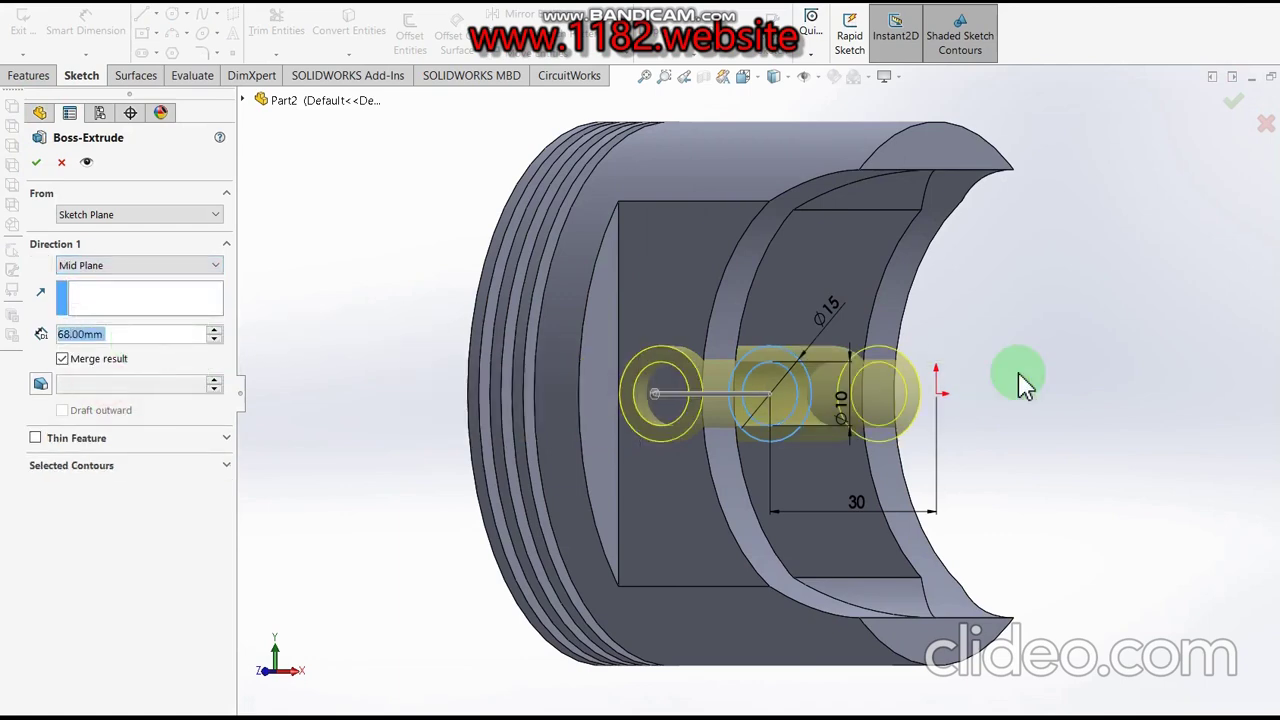
pyautogui.click(1236, 102)
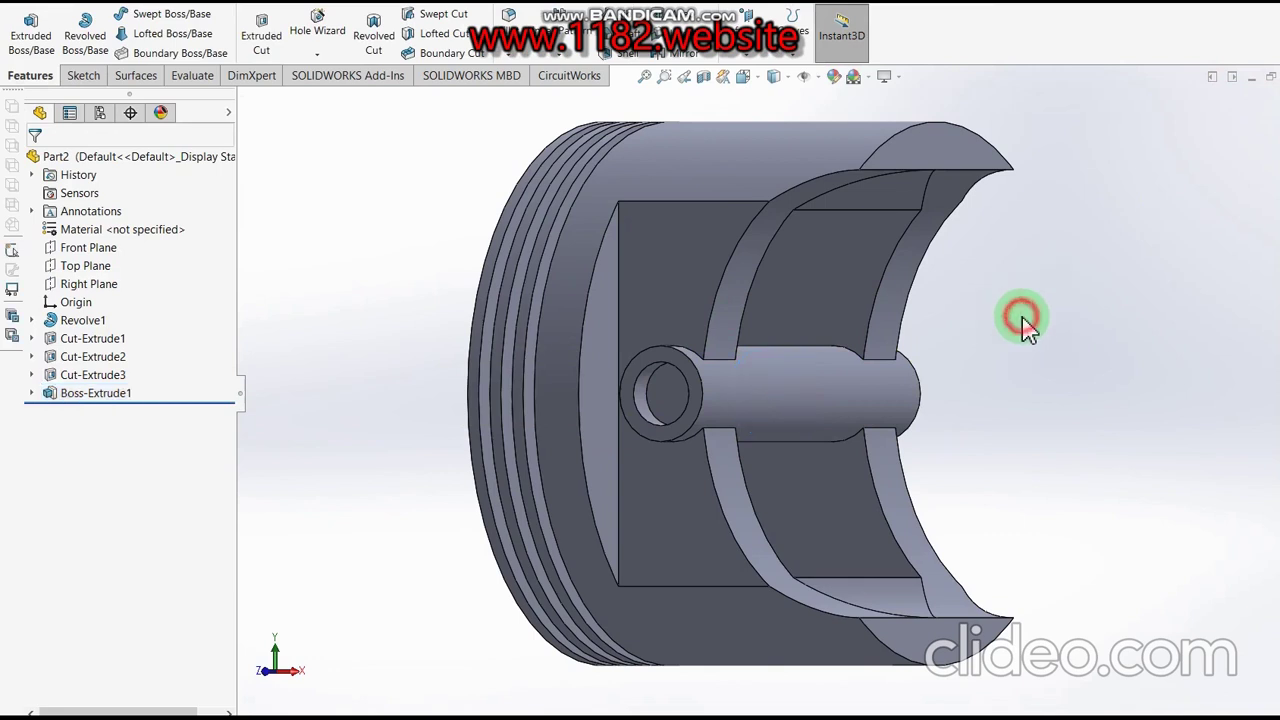
# - Apply the teal appearance to the whole piston
pyautogui.scroll(4, 843, 354)
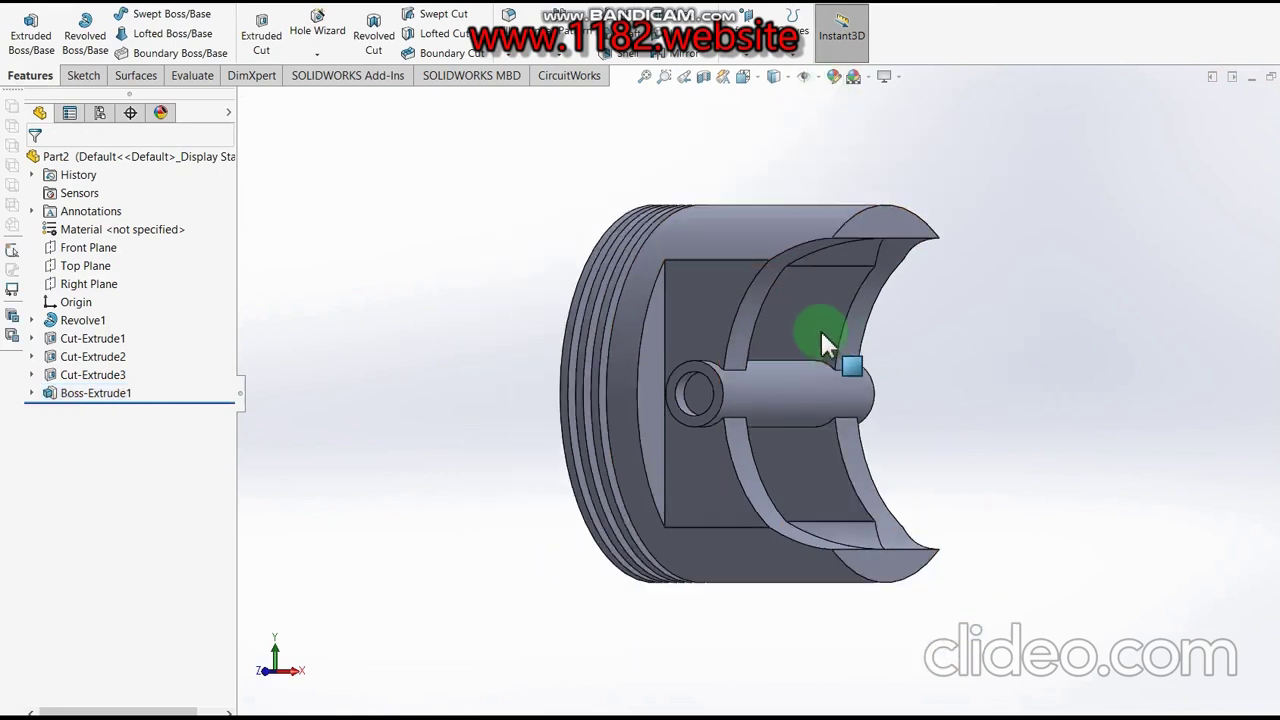
pyautogui.click(838, 78)
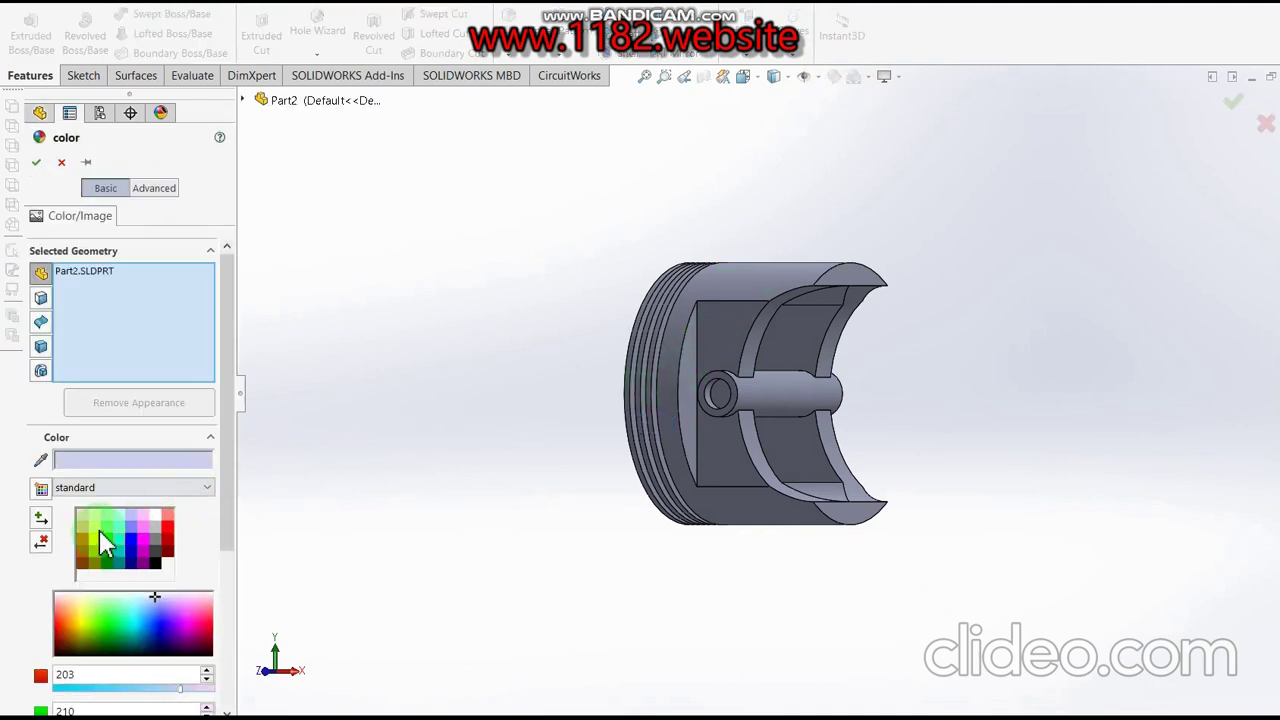
pyautogui.click(118, 543)
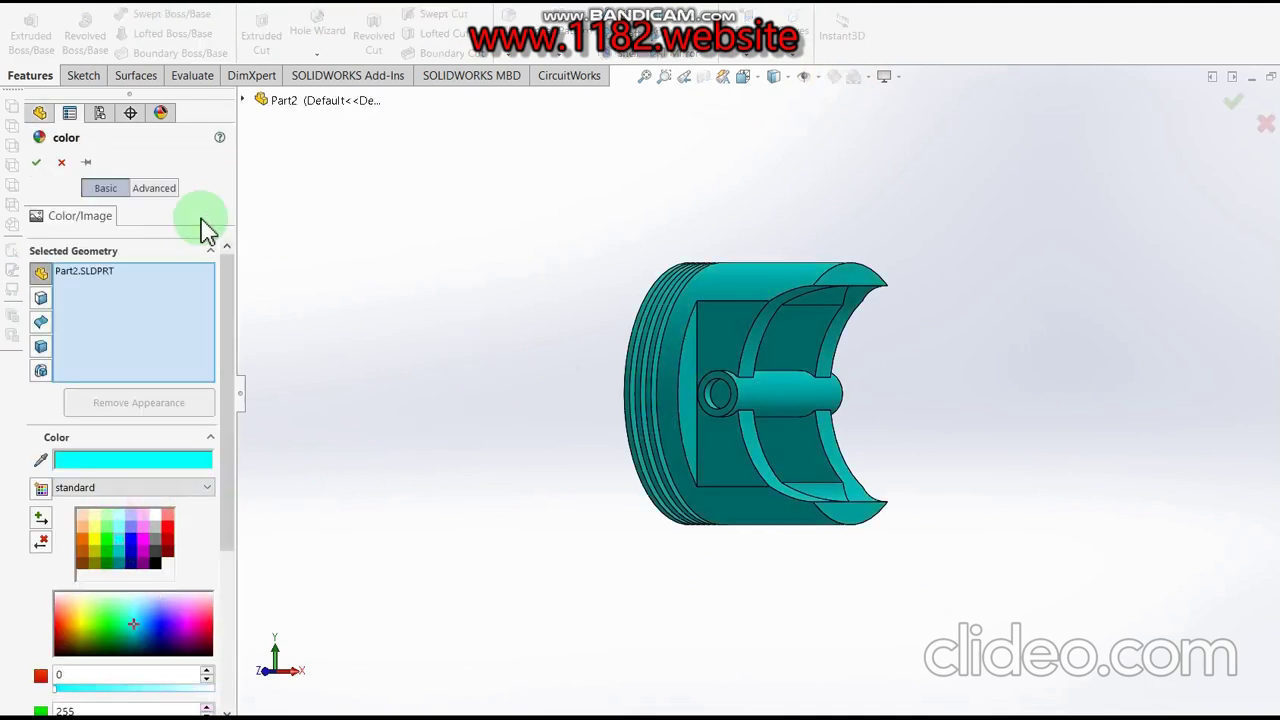
pyautogui.click(38, 163)
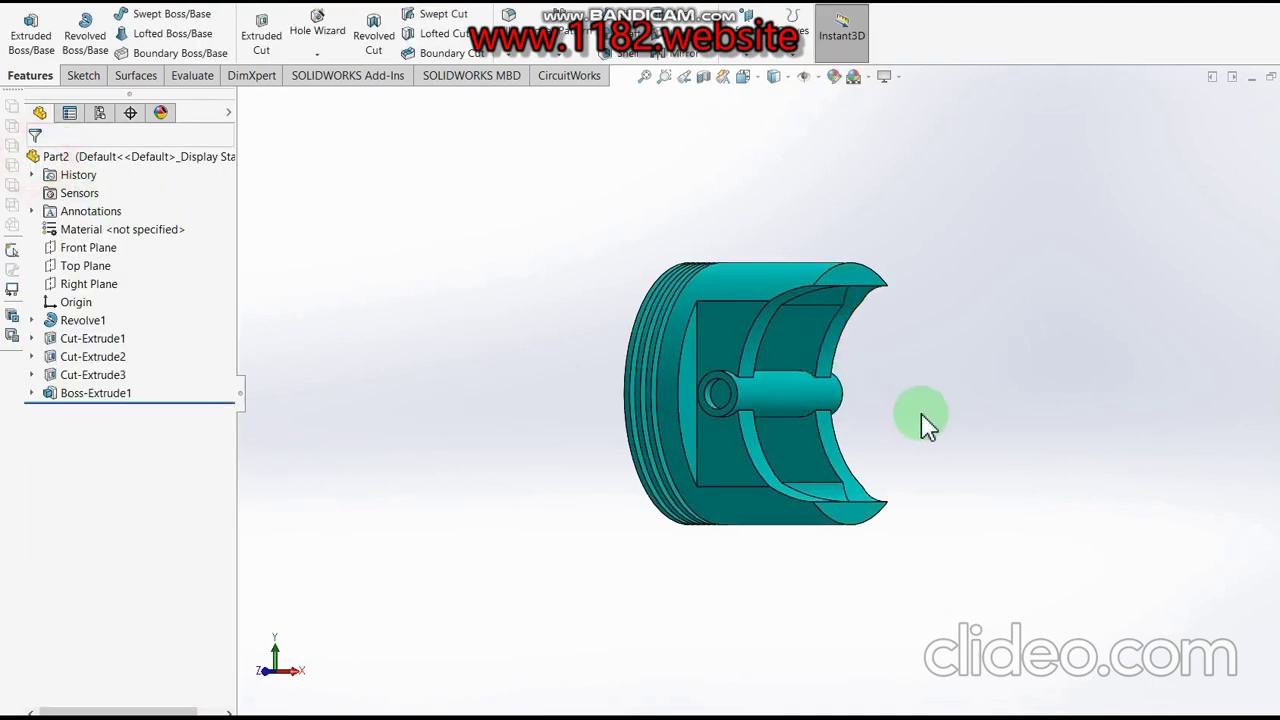
# - Rotate and zoom the view to inspect the teal piston in 3D
pyautogui.press('Left')
pyautogui.press('Down')
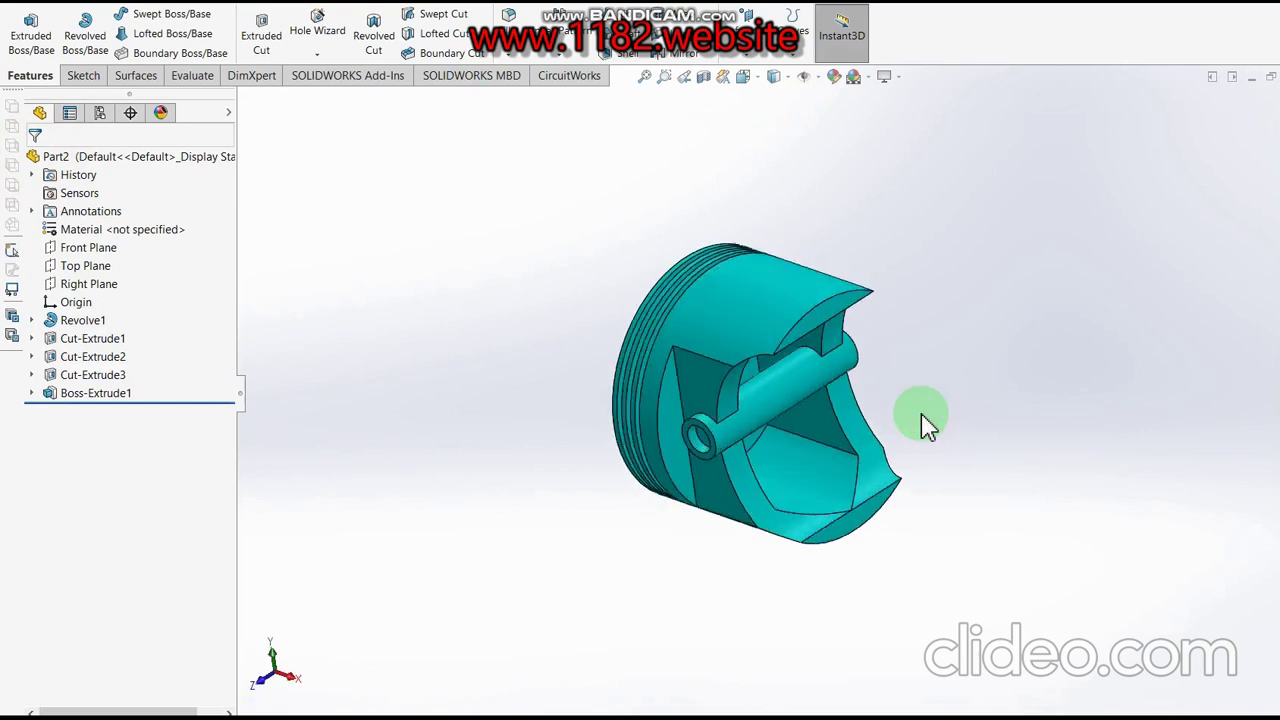
pyautogui.press('Right')
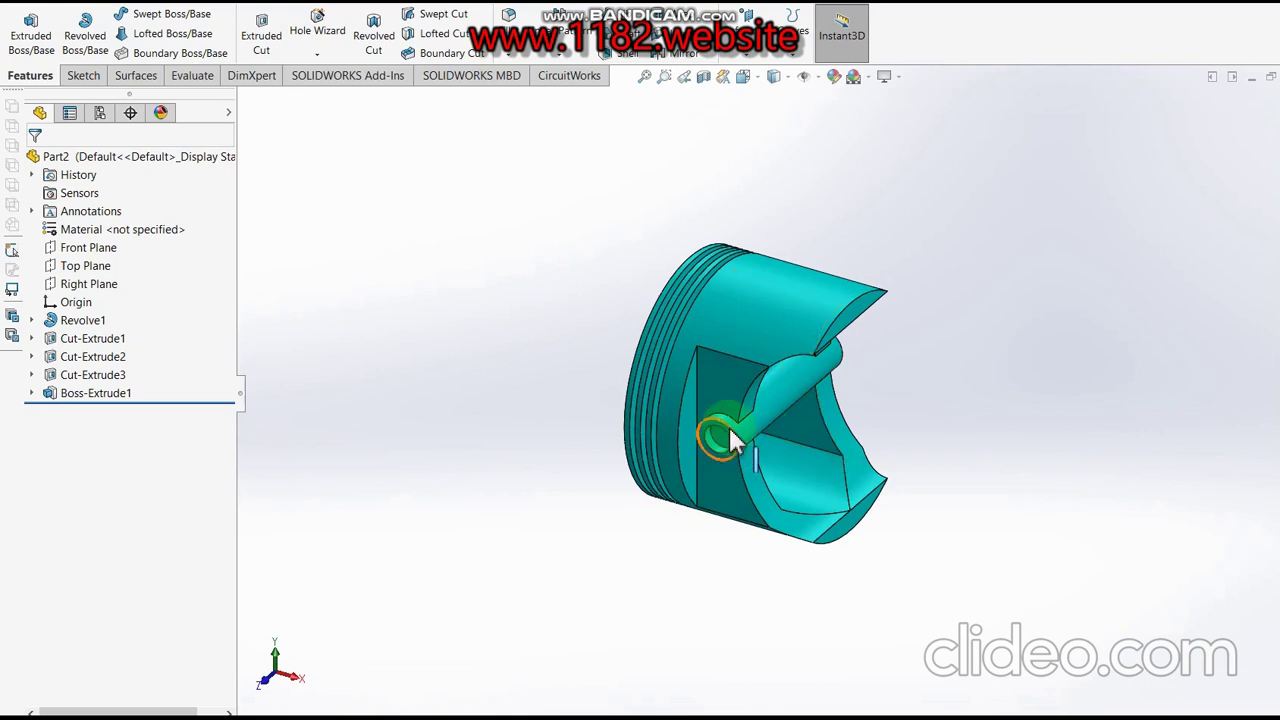
pyautogui.scroll(-2, 719, 433)
pyautogui.scroll(1, 810, 435)
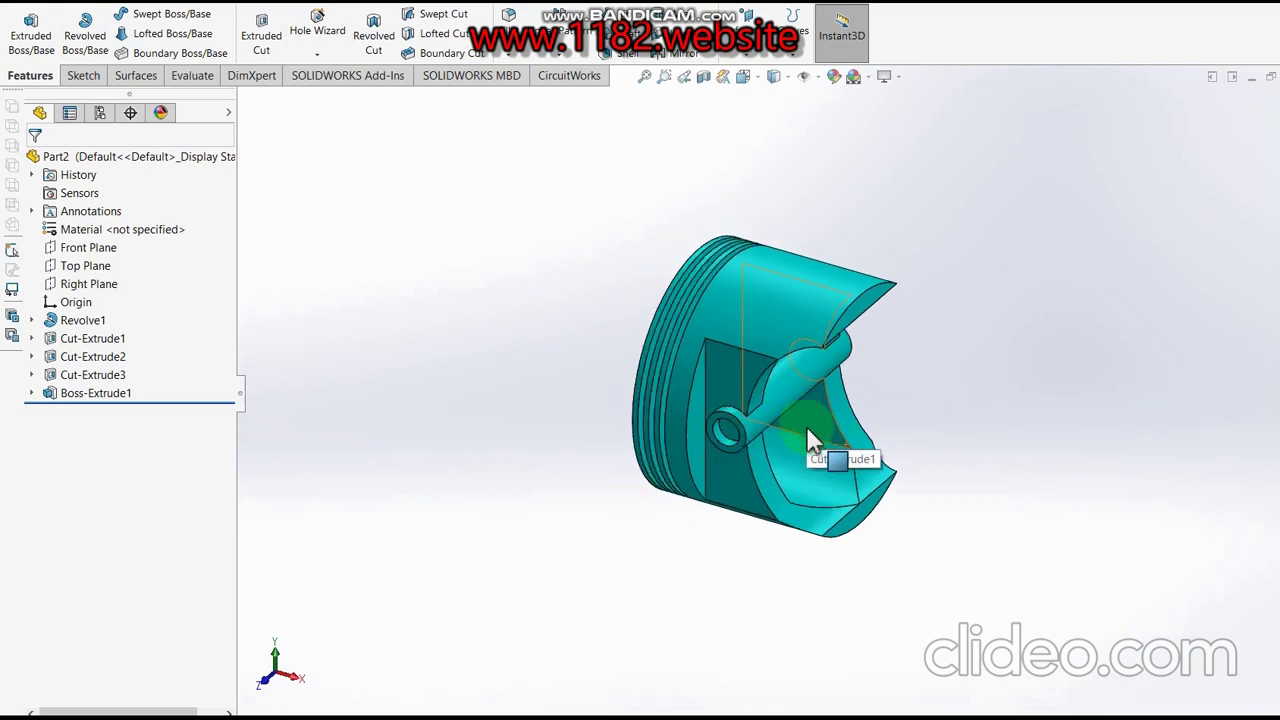
pyautogui.scroll(-1, 797, 456)
pyautogui.scroll(1, 795, 450)
pyautogui.scroll(-1, 797, 456)
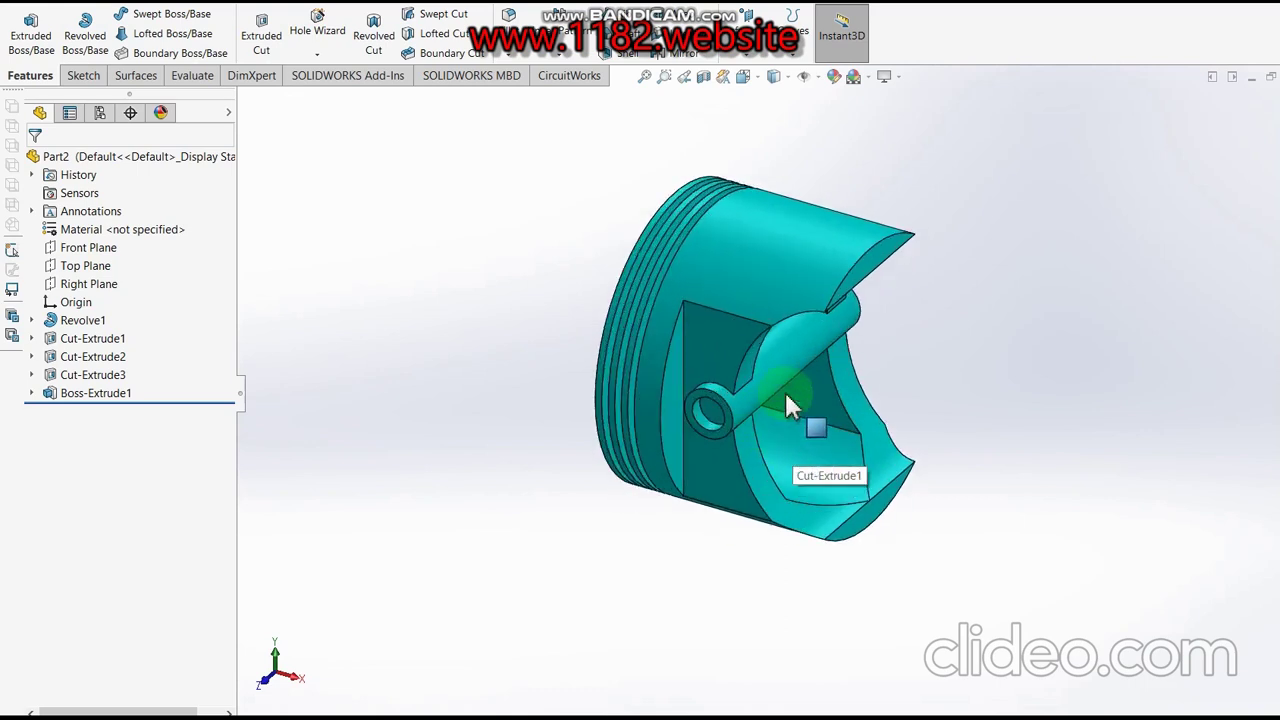
pyautogui.scroll(-1, 770, 265)
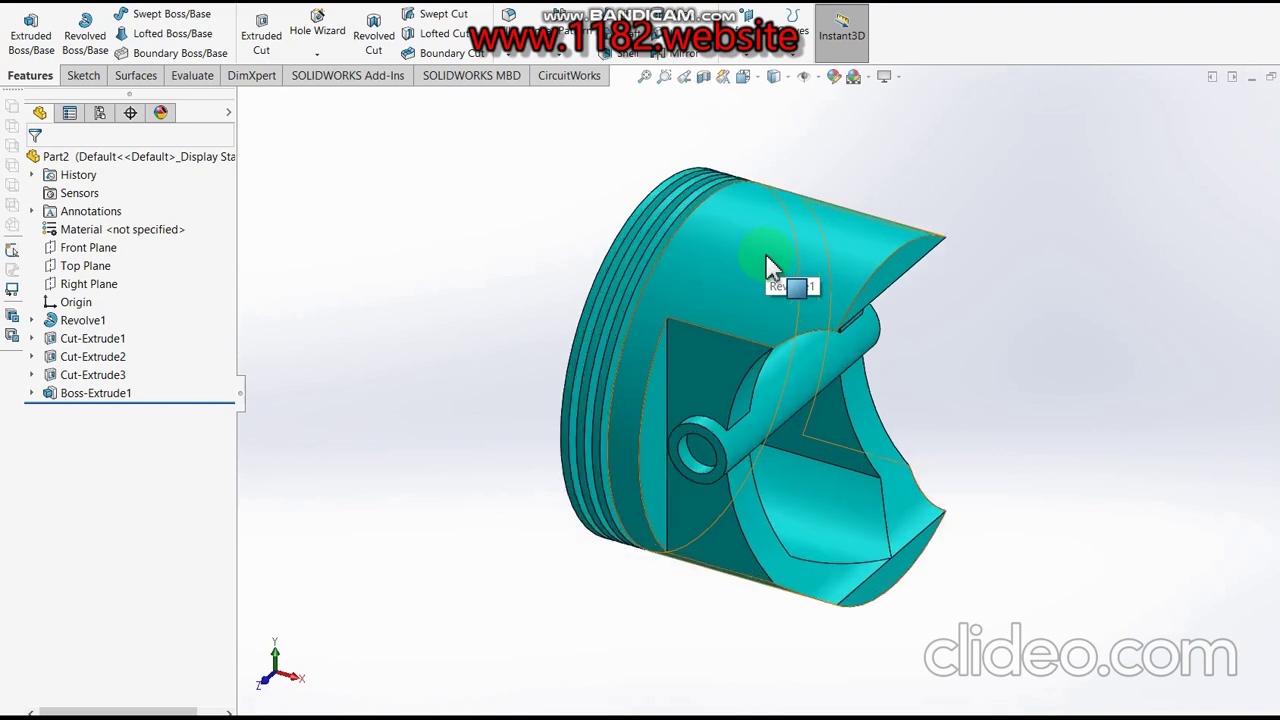
pyautogui.scroll(1, 770, 265)
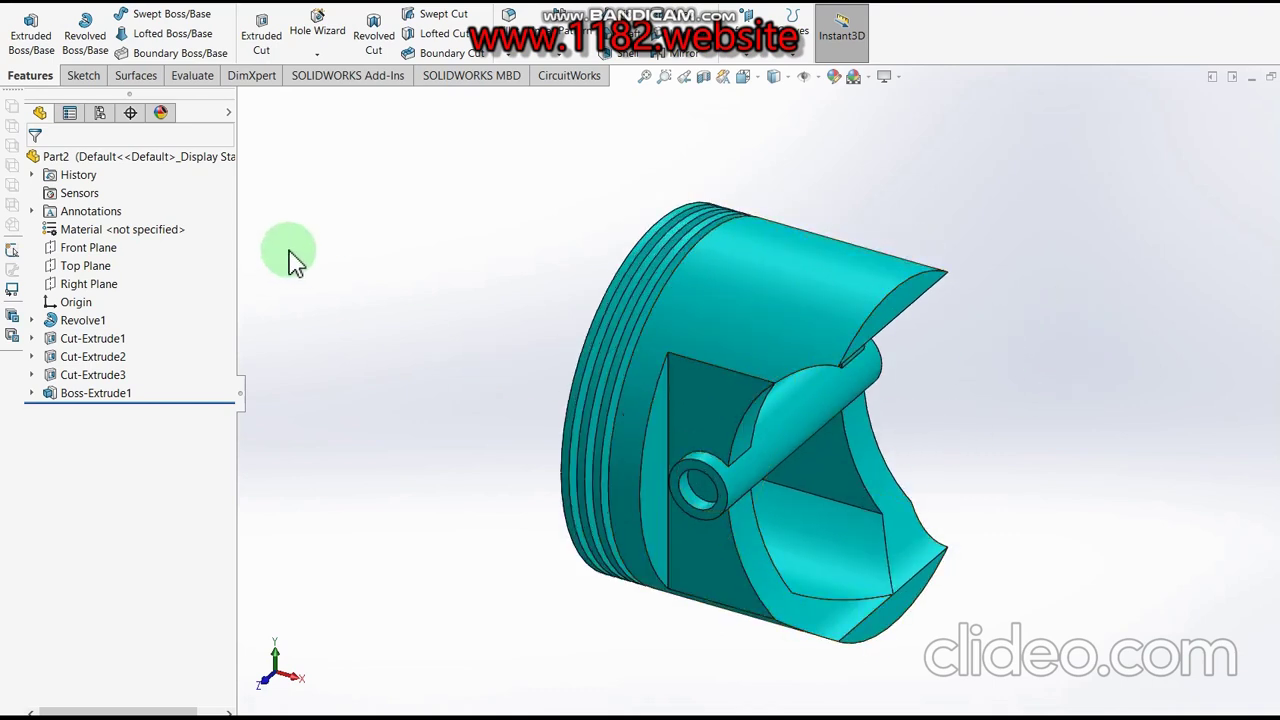
# - Sketch a center rectangle over the pin on the top face, 20 mm wide
pyautogui.click(900, 290)
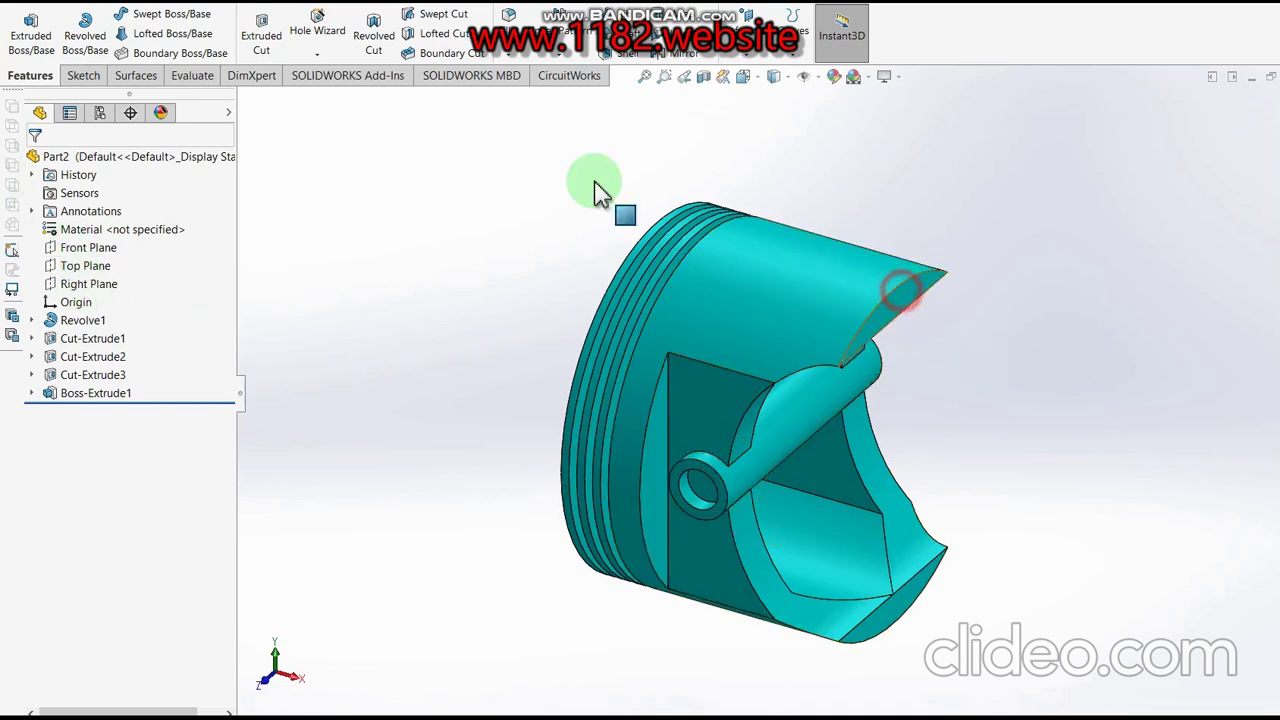
pyautogui.click(261, 35)
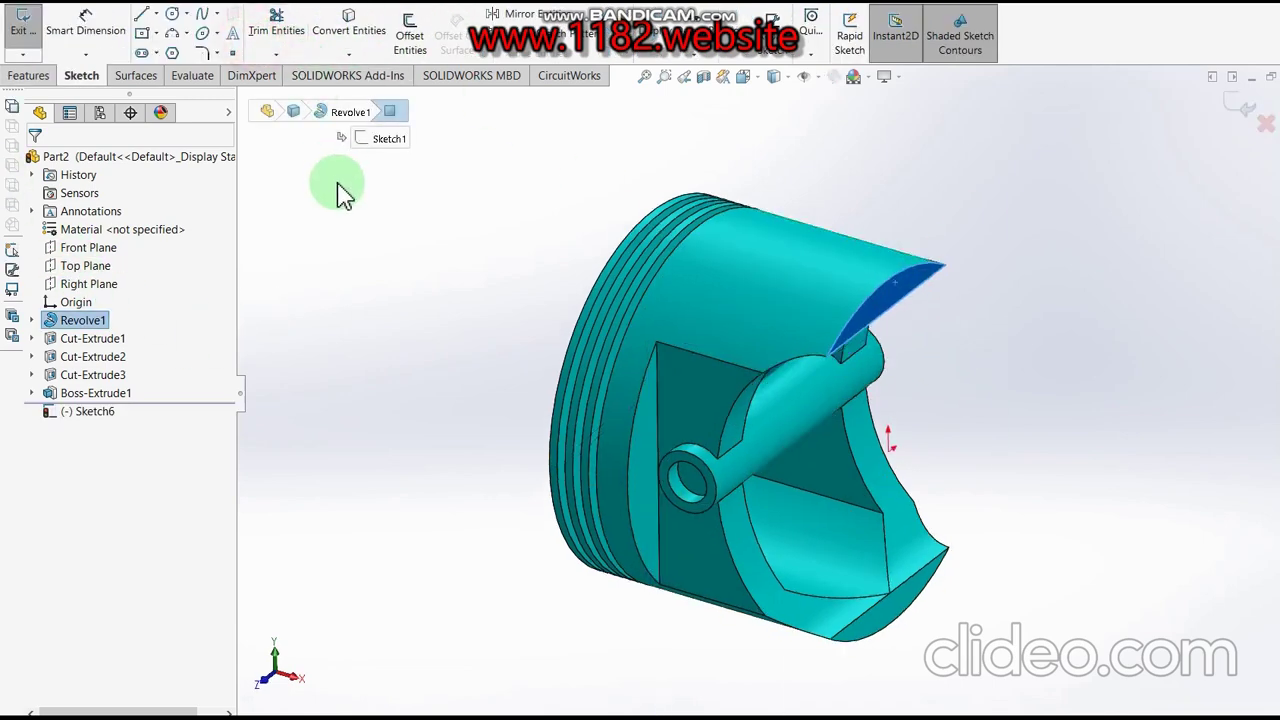
pyautogui.click(141, 32)
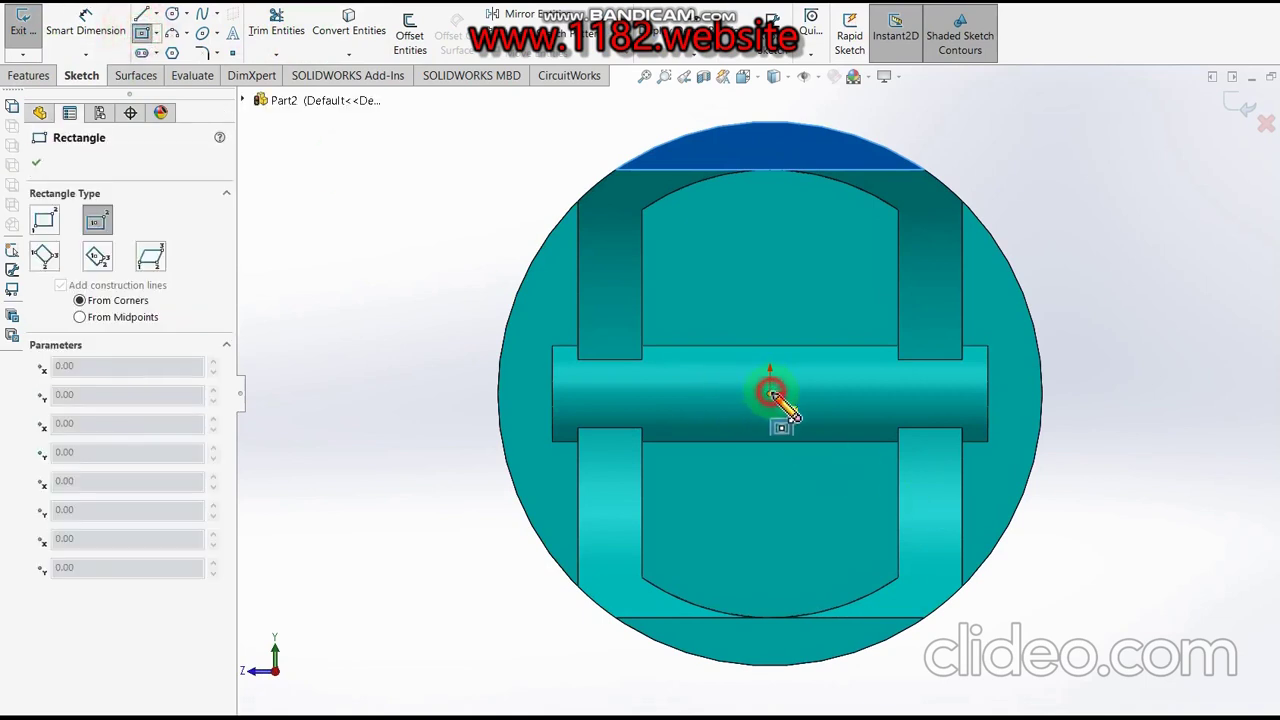
pyautogui.click(825, 468)
pyautogui.click(86, 28)
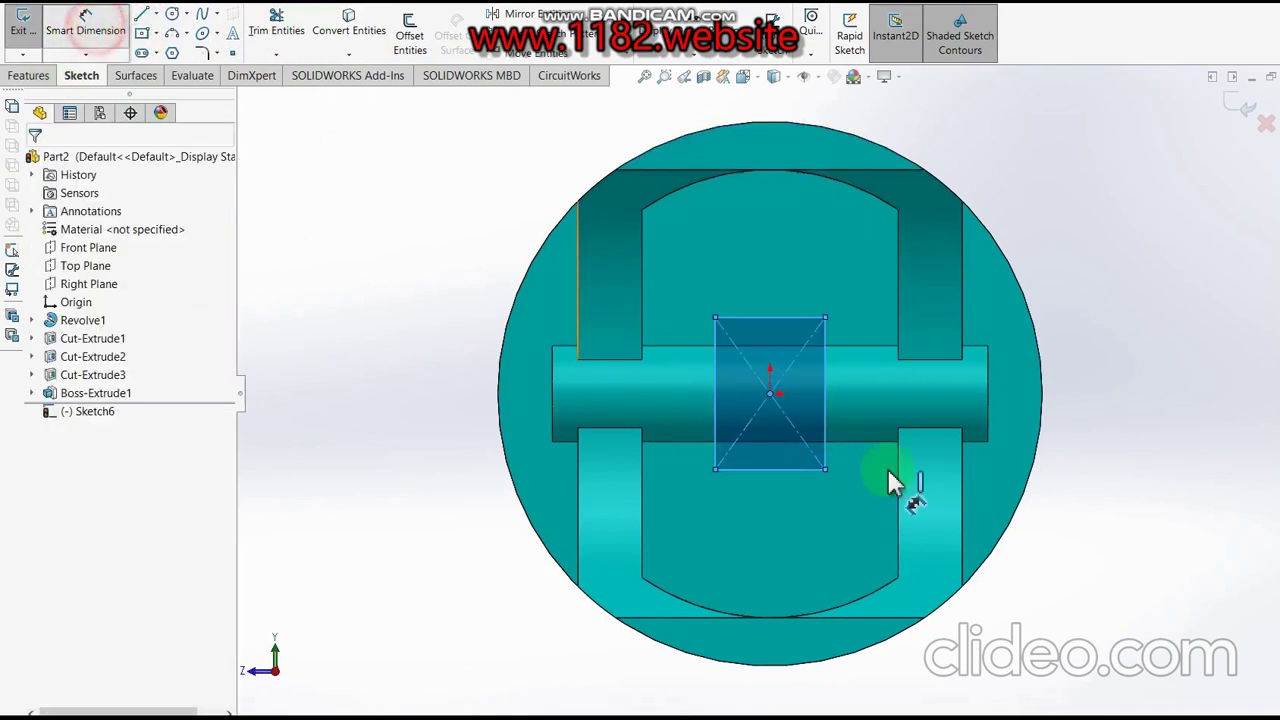
pyautogui.click(766, 321)
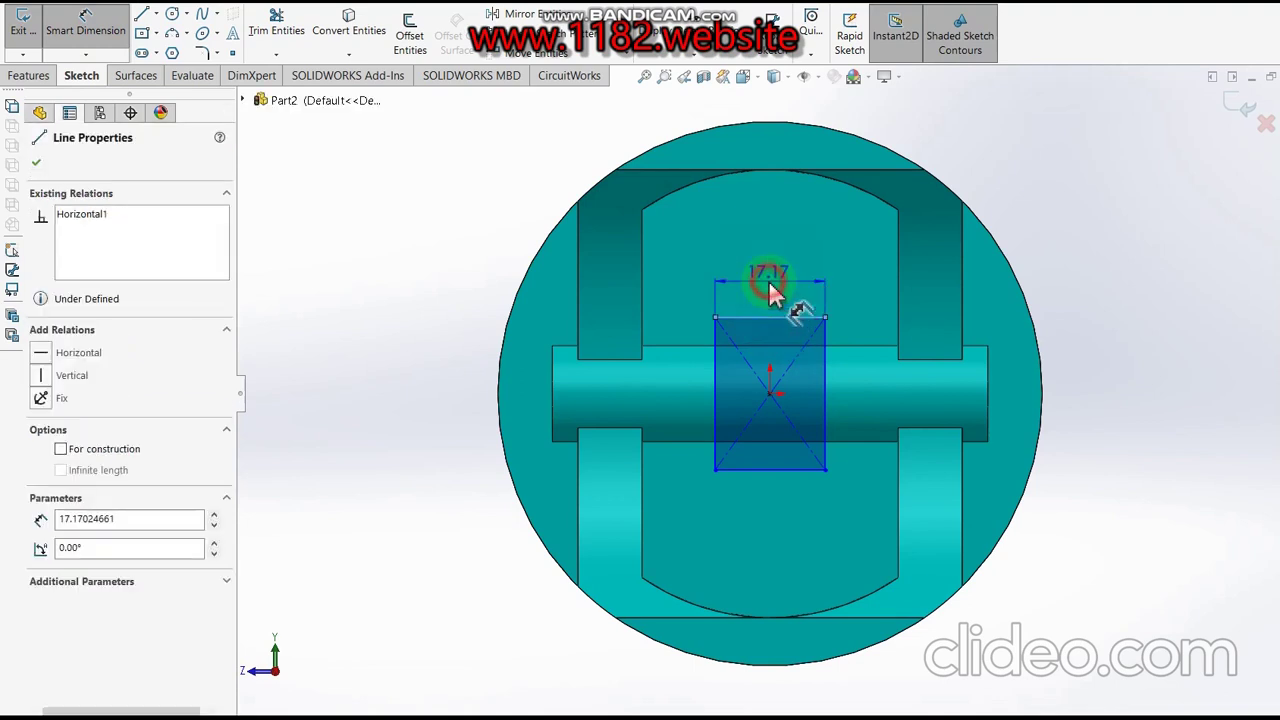
pyautogui.click(768, 278)
pyautogui.write('20')
pyautogui.press('Return')
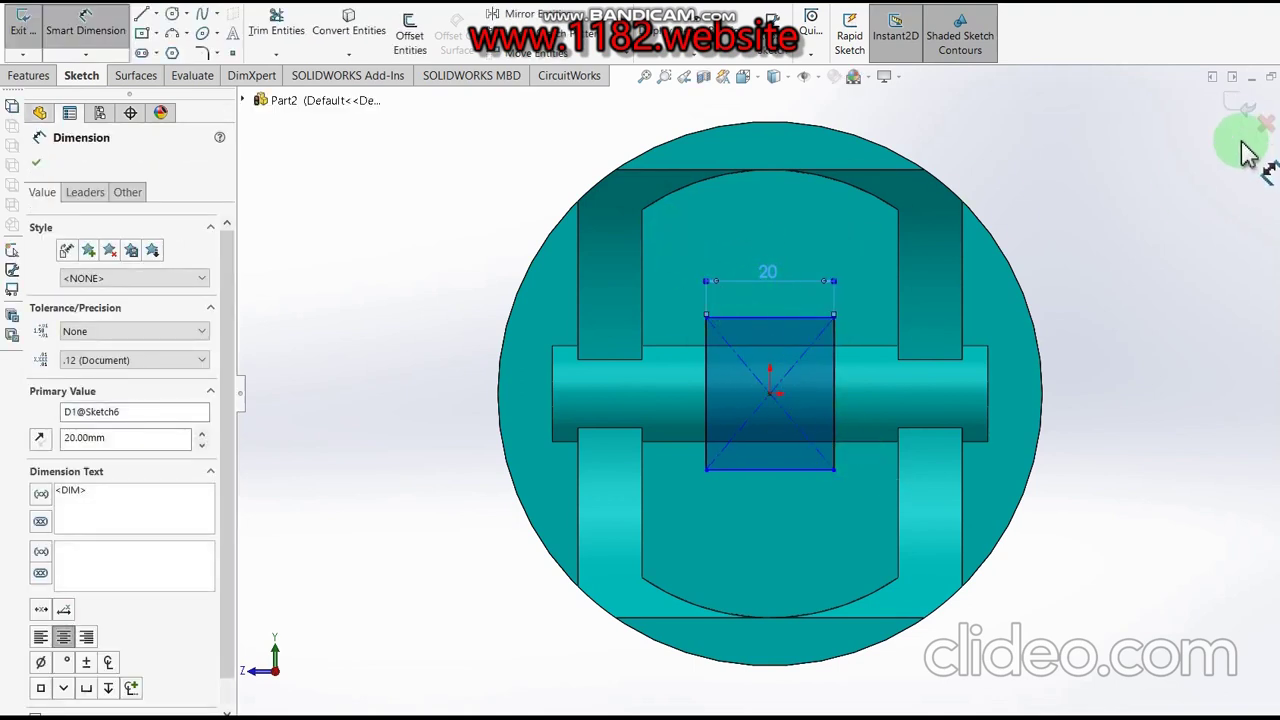
# - Cut the rectangle 40 mm deep to remove the pin's middle section
pyautogui.click(1236, 102)
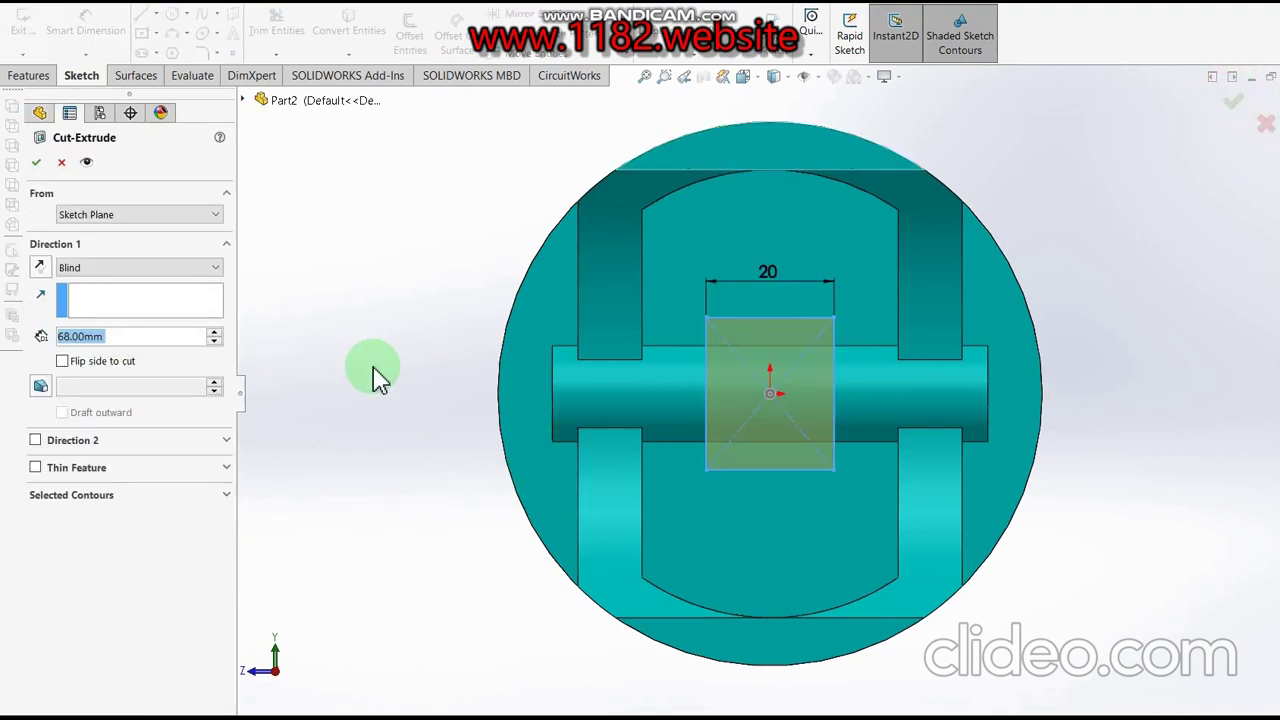
pyautogui.hotkey('ctrl', '7')
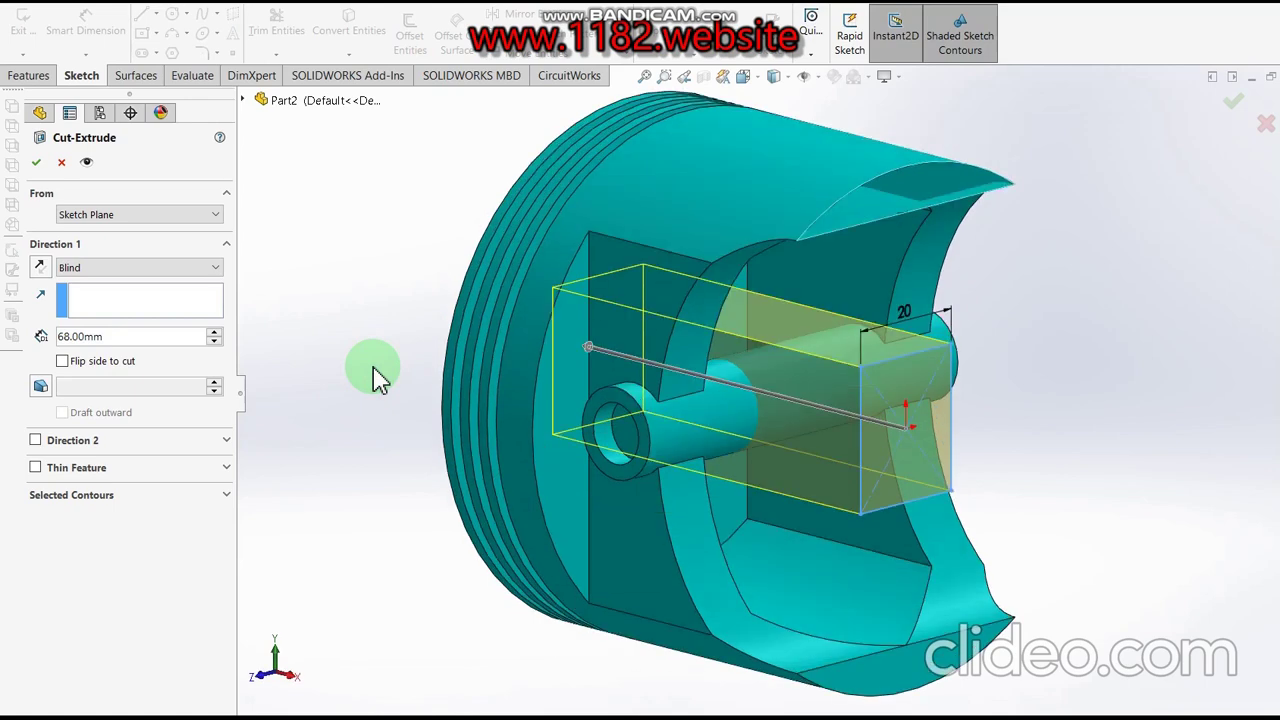
pyautogui.doubleClick(150, 336)
pyautogui.write('40')
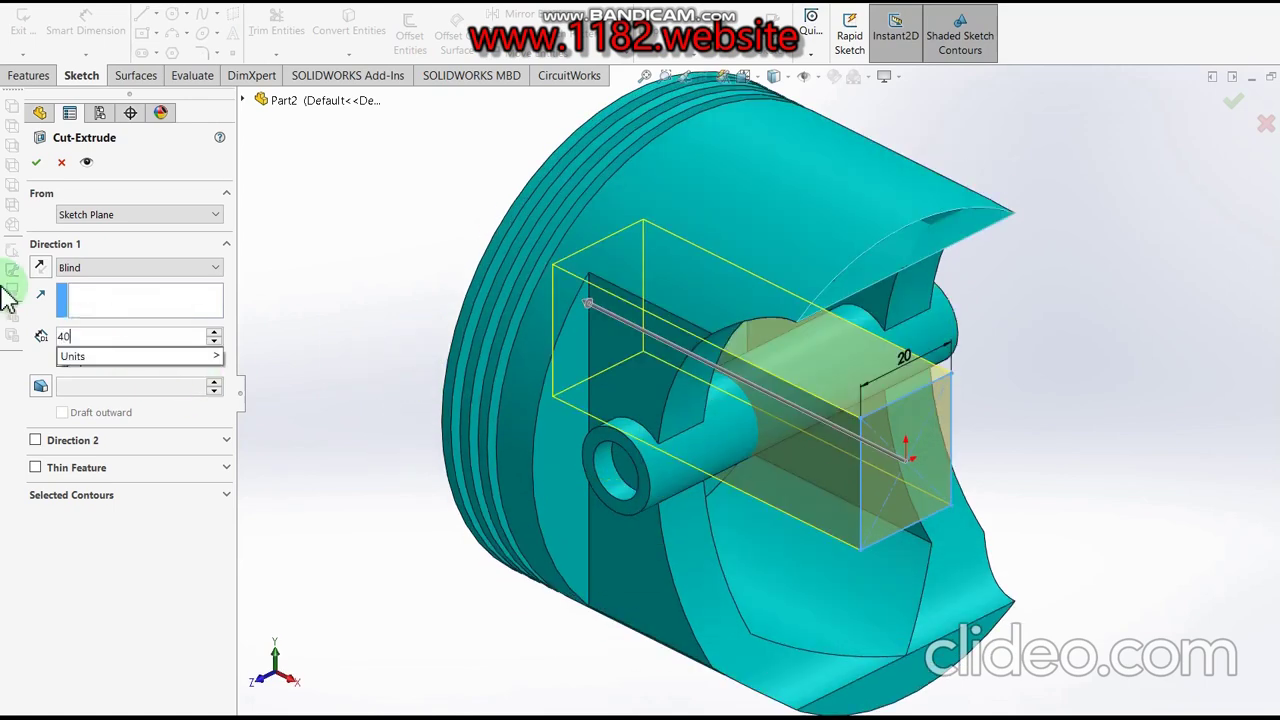
pyautogui.press('Return')
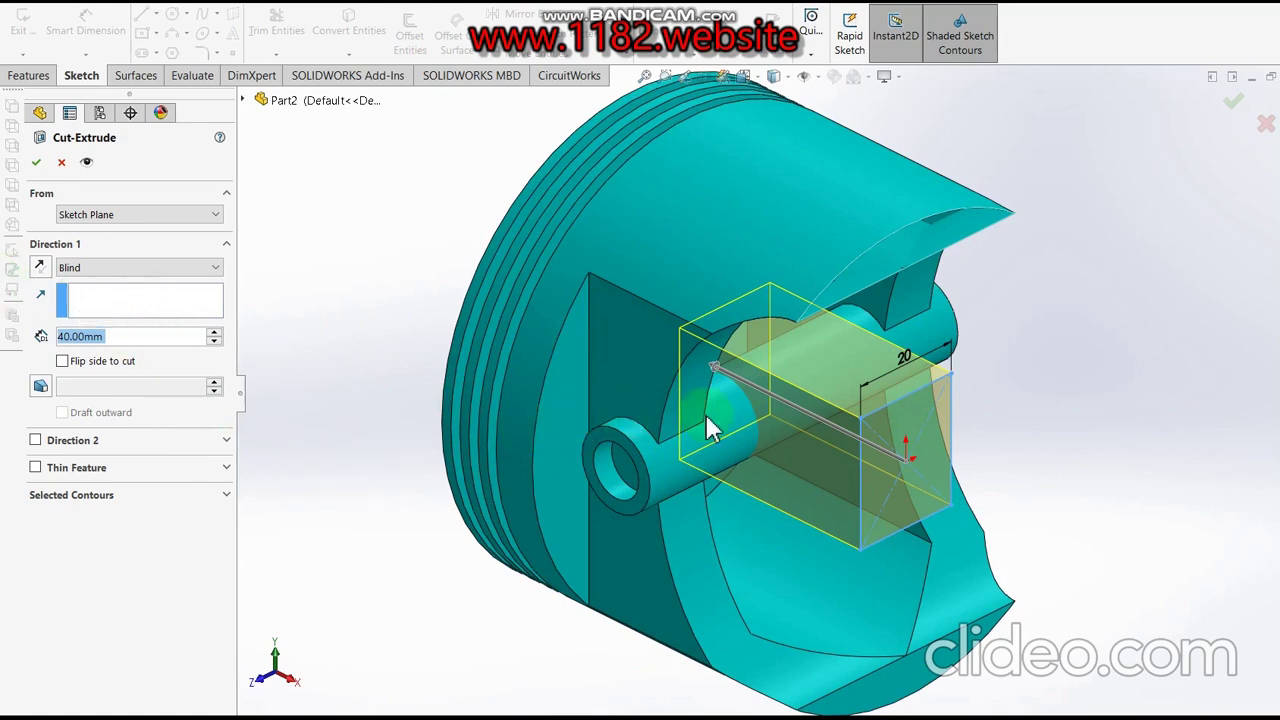
pyautogui.moveTo(1069, 263); pyautogui.dragTo(1015, 400, button='right')
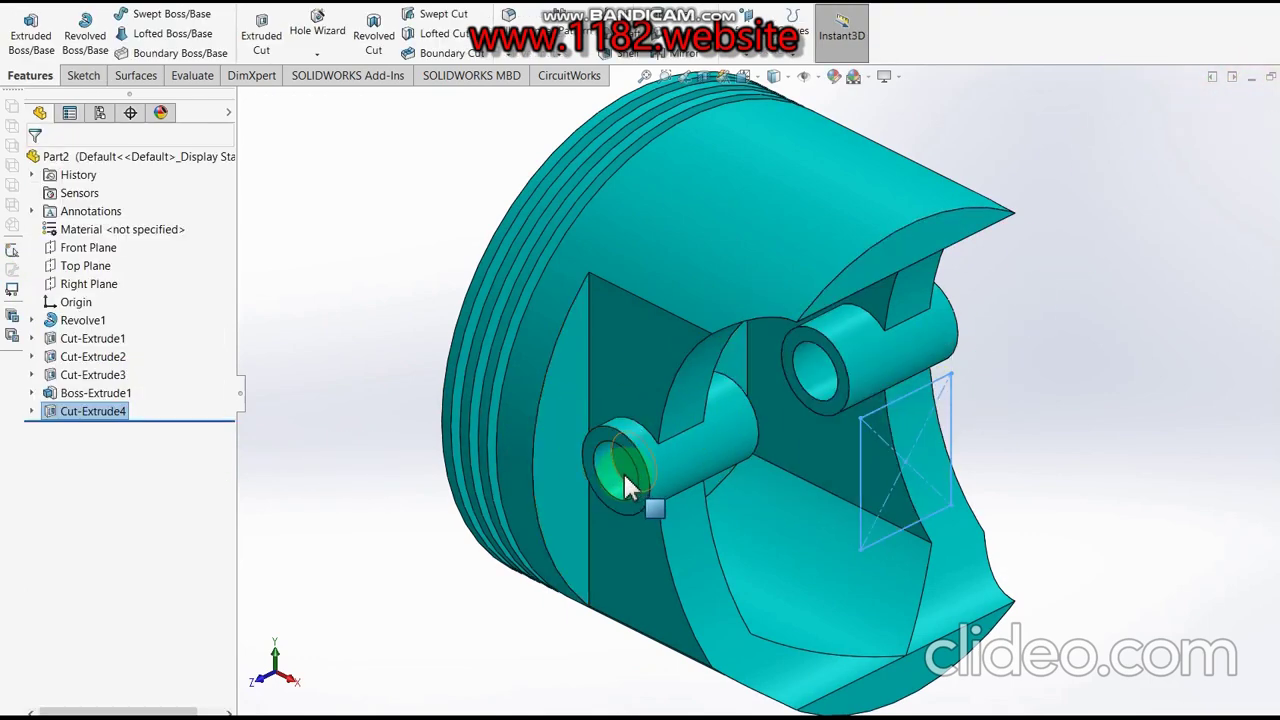
# - Convert the pin-hole circle edge into a new Front Plane sketch
pyautogui.click(86, 249)
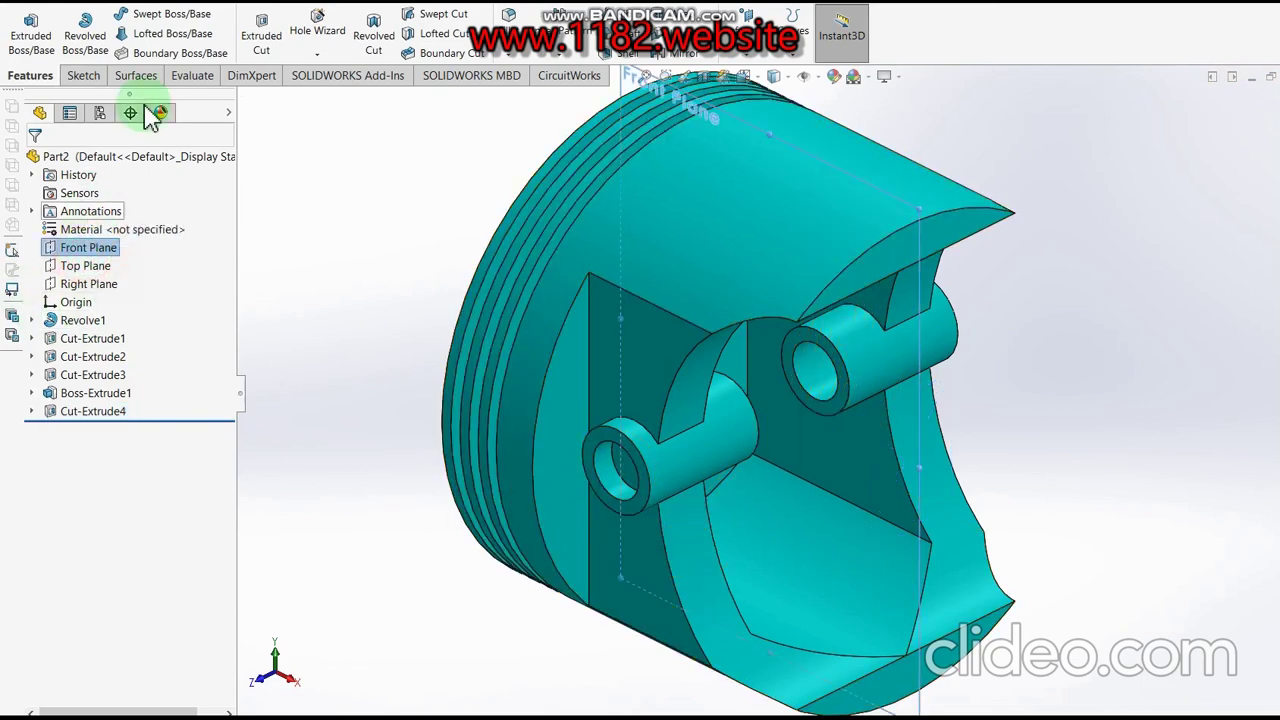
pyautogui.click(263, 34)
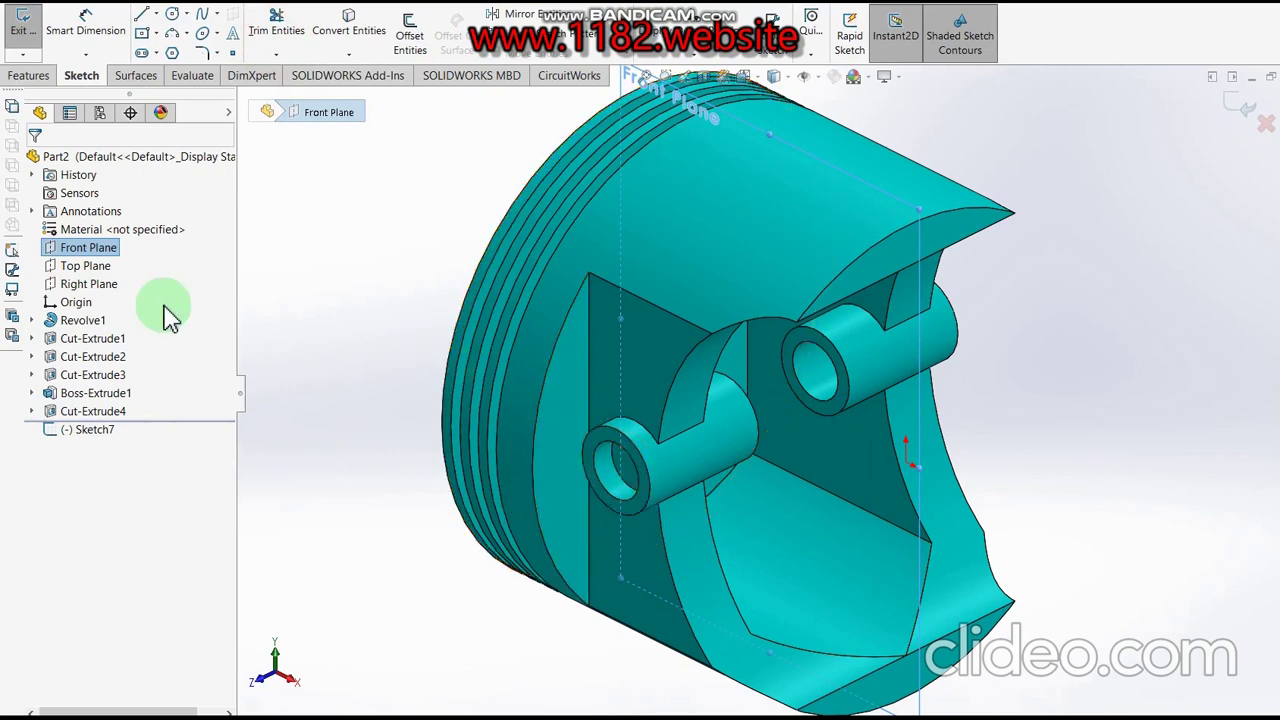
pyautogui.hotkey('ctrl', '8')
pyautogui.click(441, 197)
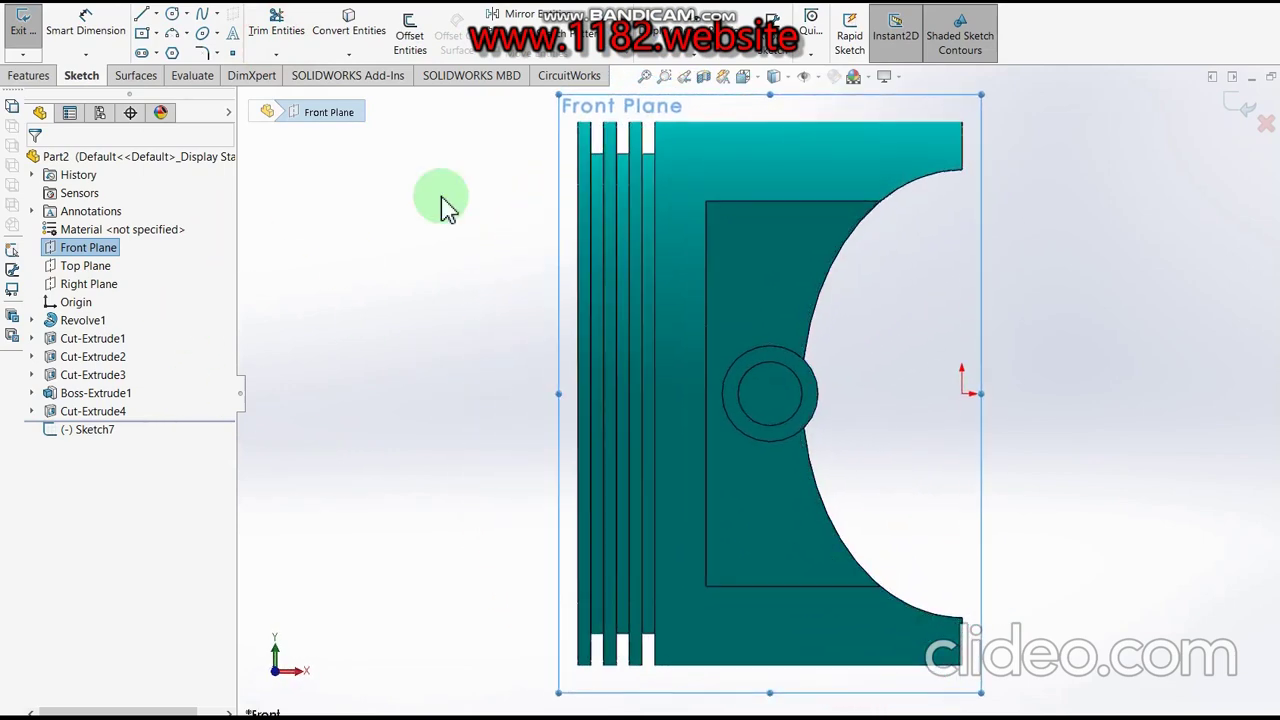
pyautogui.click(336, 30)
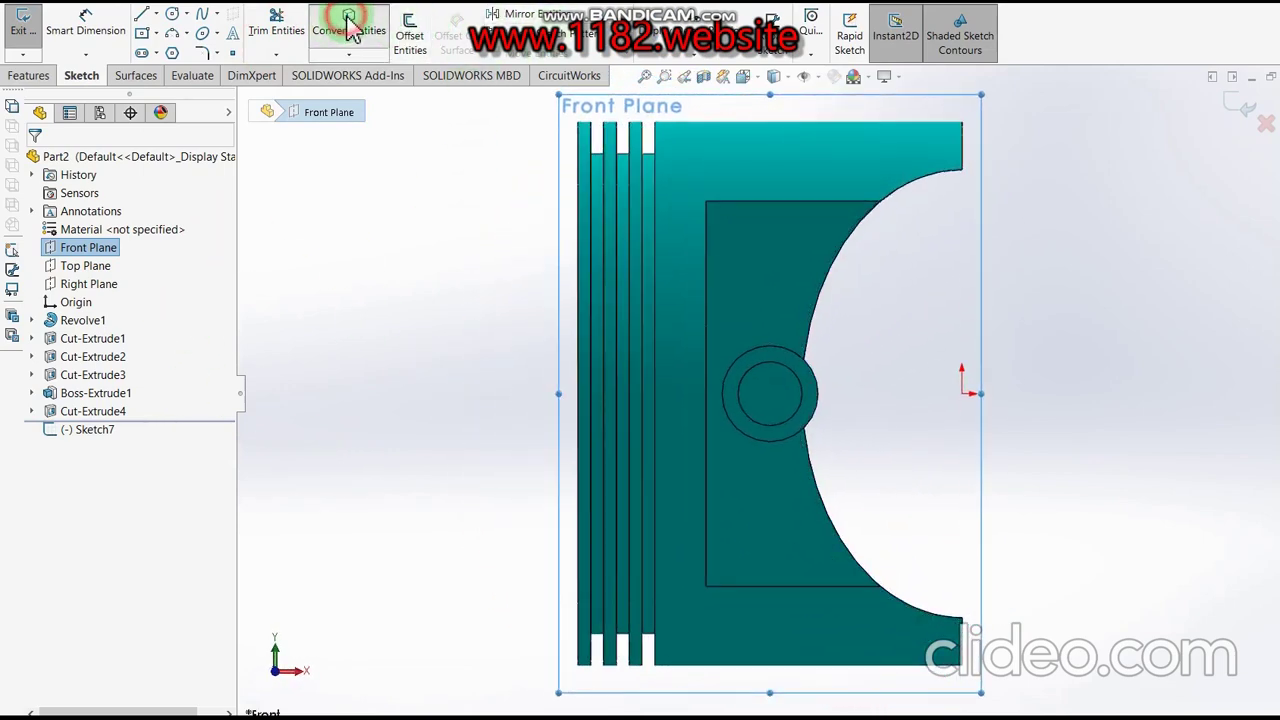
pyautogui.click(793, 440)
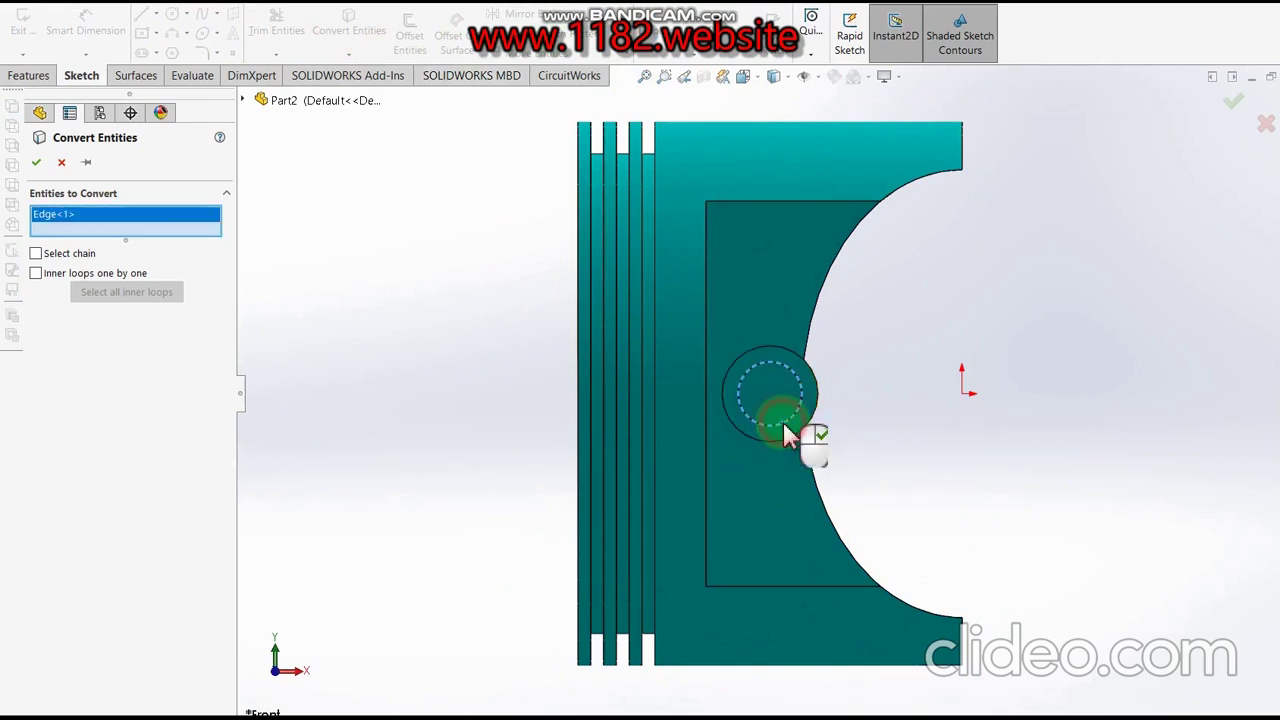
pyautogui.click(35, 168)
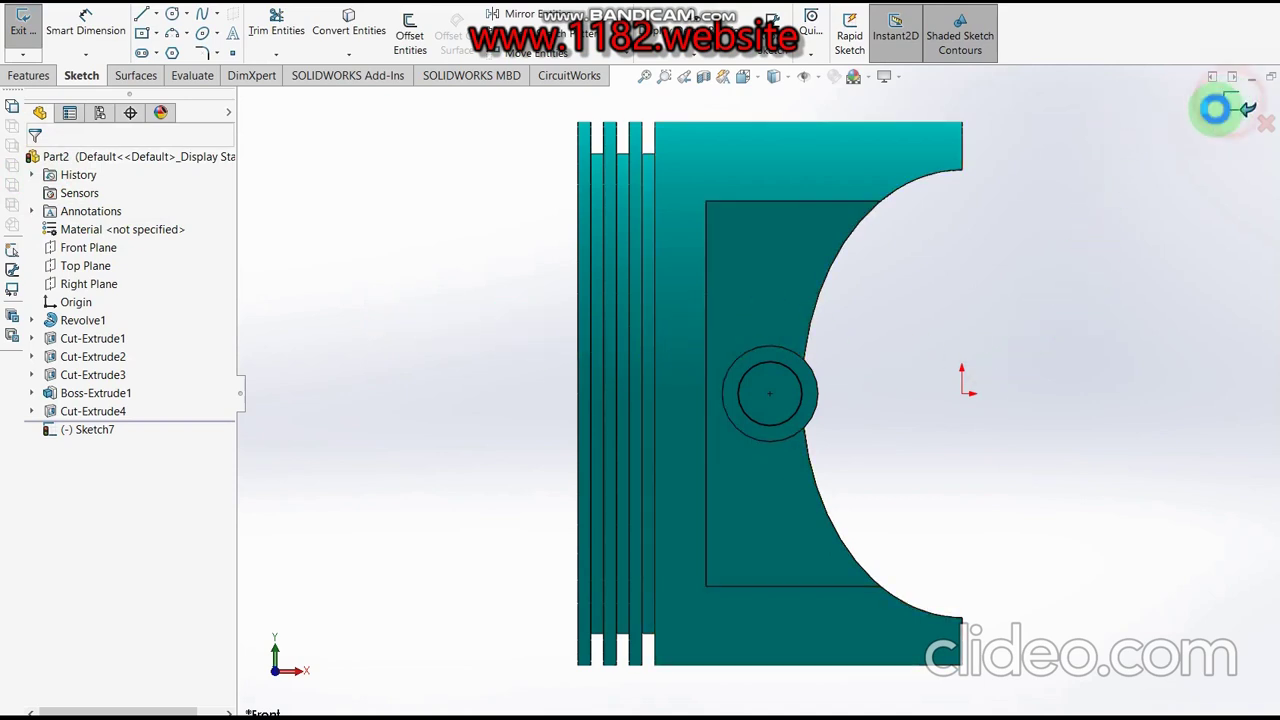
# - Cut the circle through the pin bosses with Mid Plane at 68 mm depth
pyautogui.hotkey('ctrl', 'e')
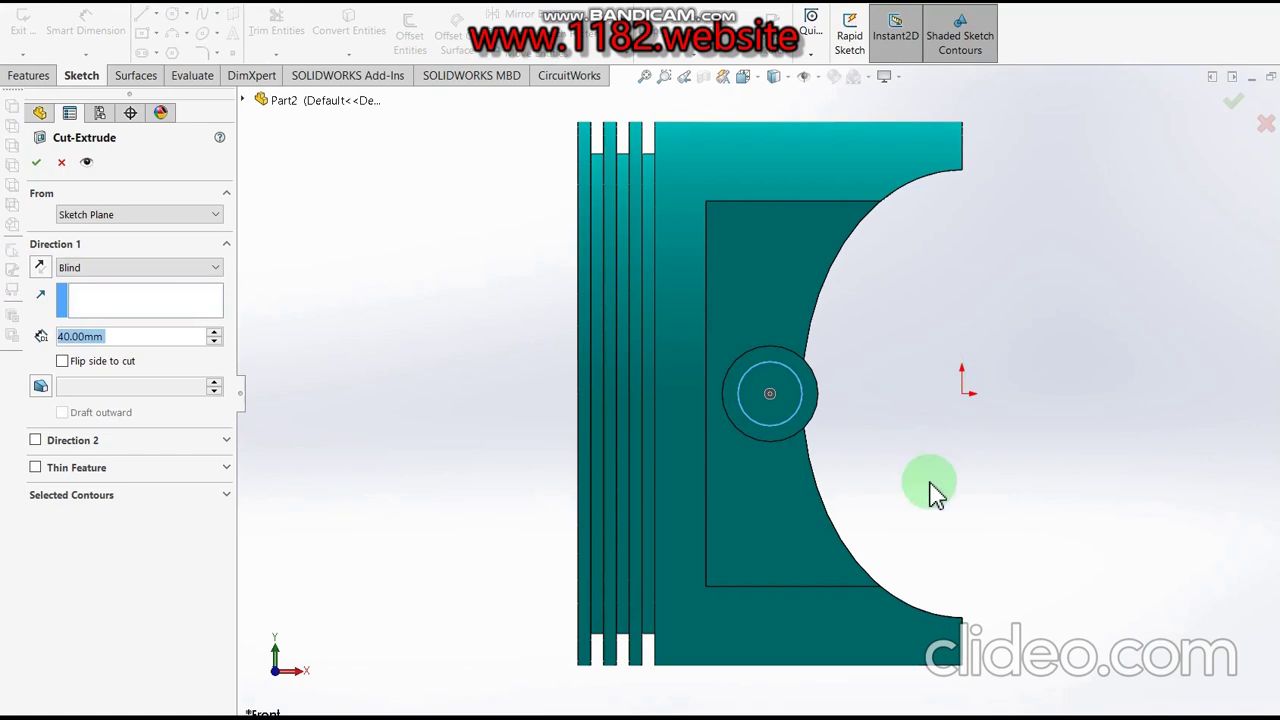
pyautogui.click(952, 462)
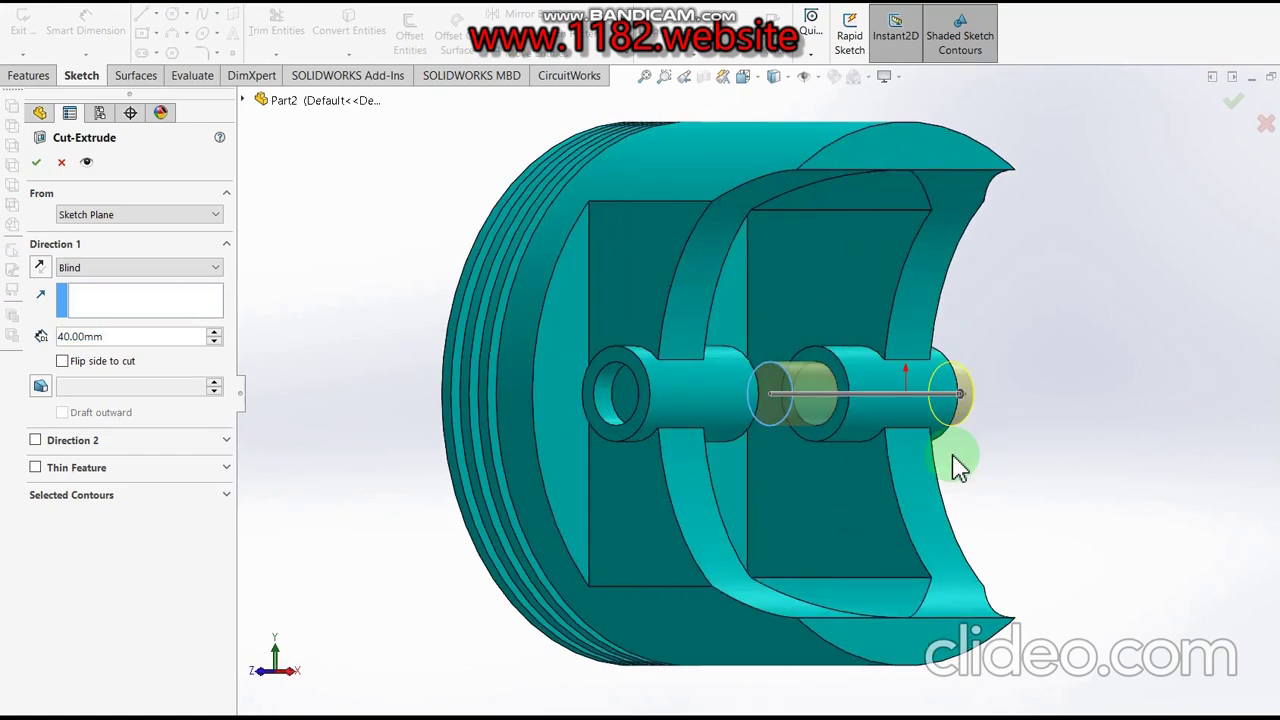
pyautogui.click(185, 268)
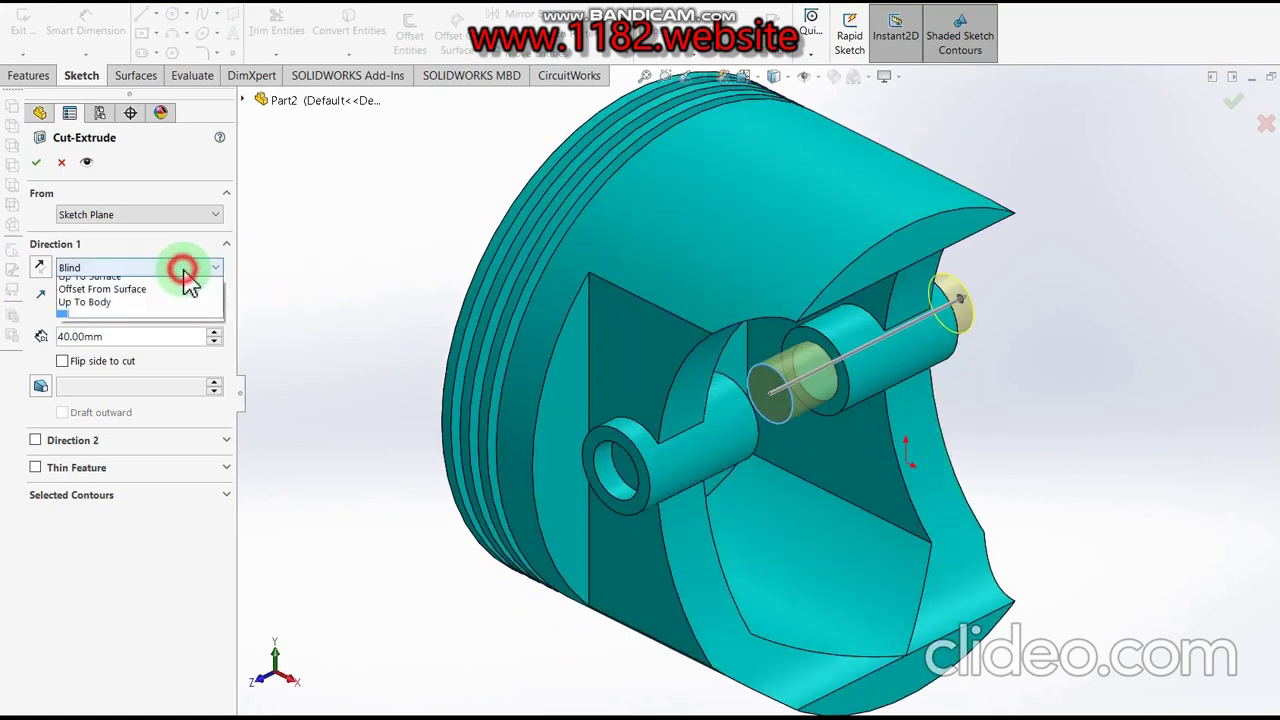
pyautogui.click(128, 388)
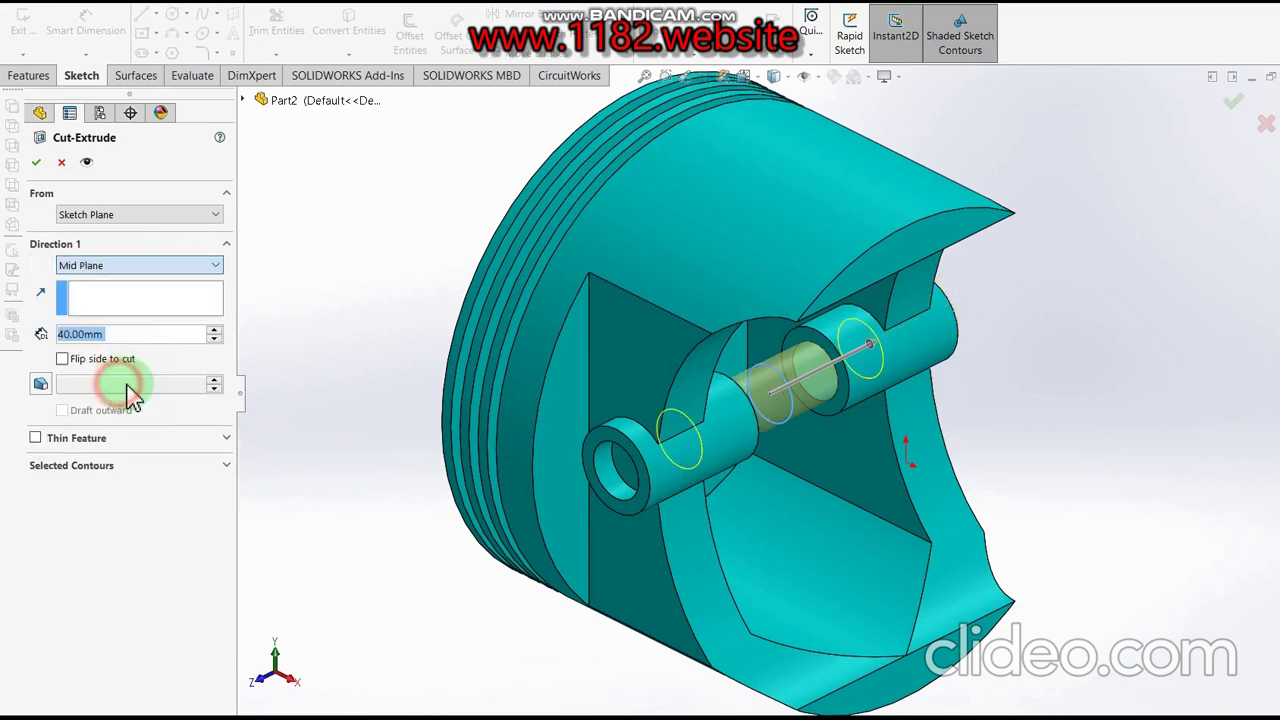
pyautogui.click(118, 343)
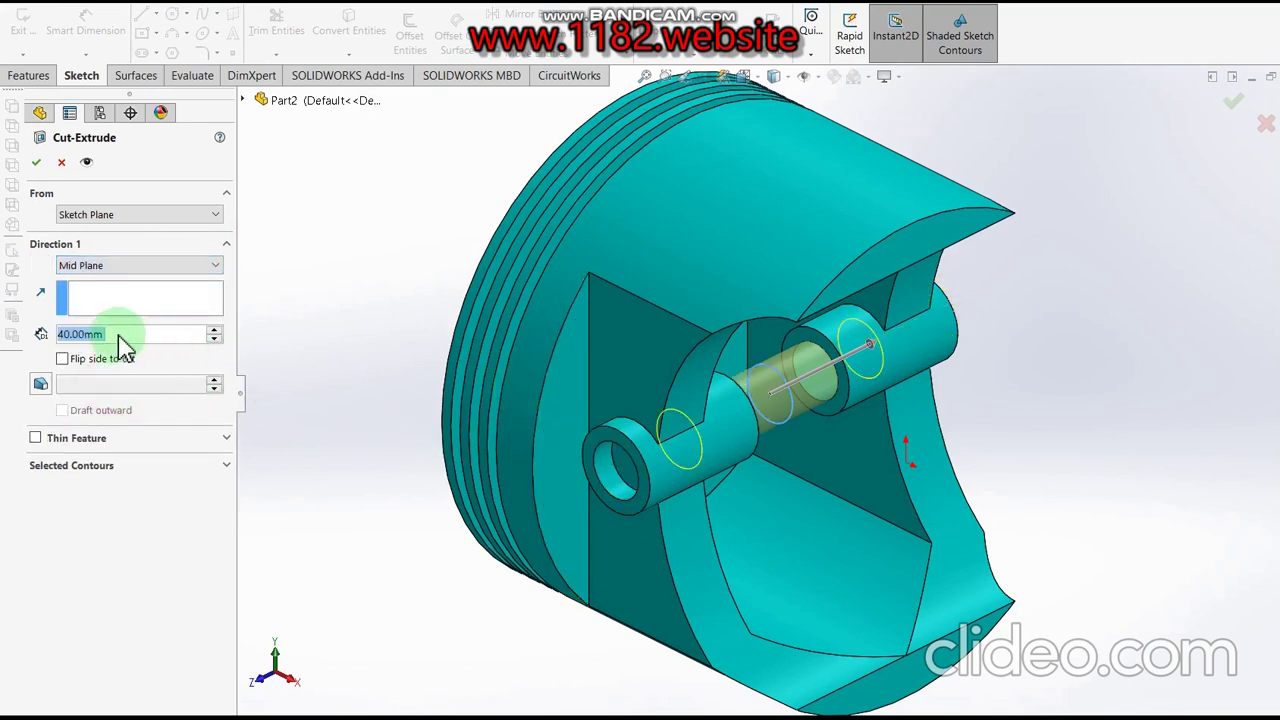
pyautogui.click(119, 338)
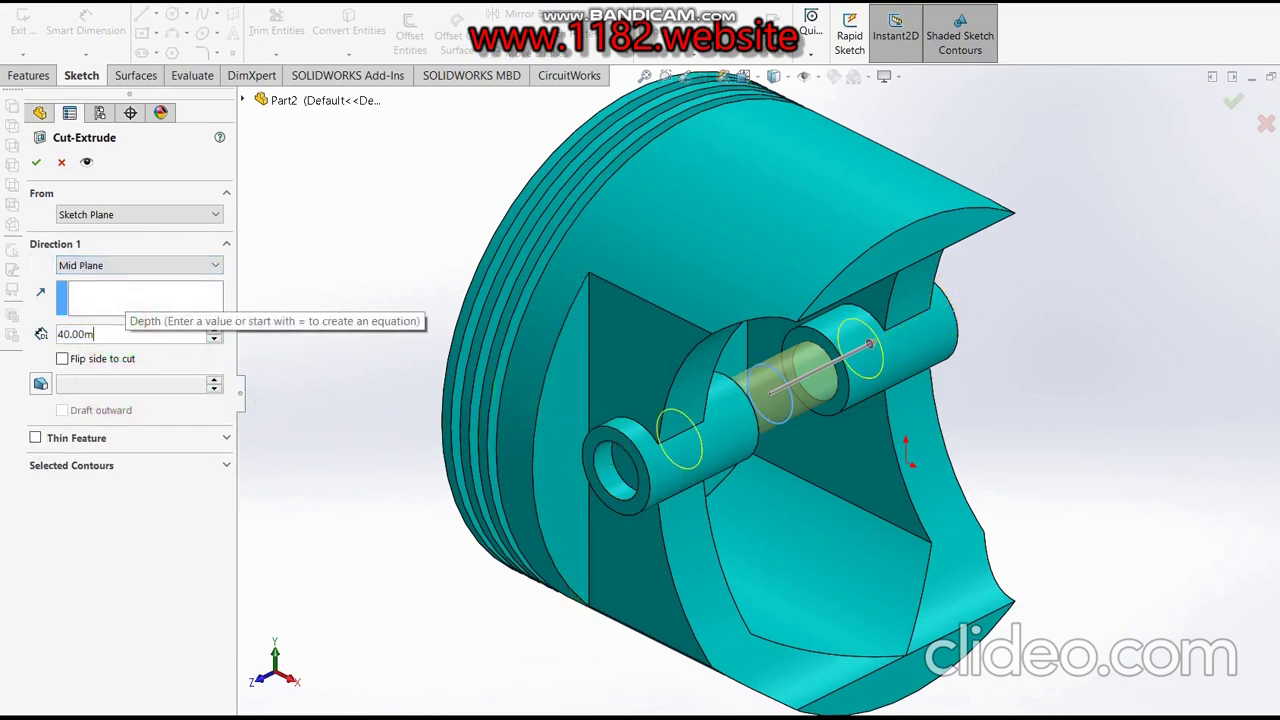
pyautogui.doubleClick(120, 335)
pyautogui.write('6')
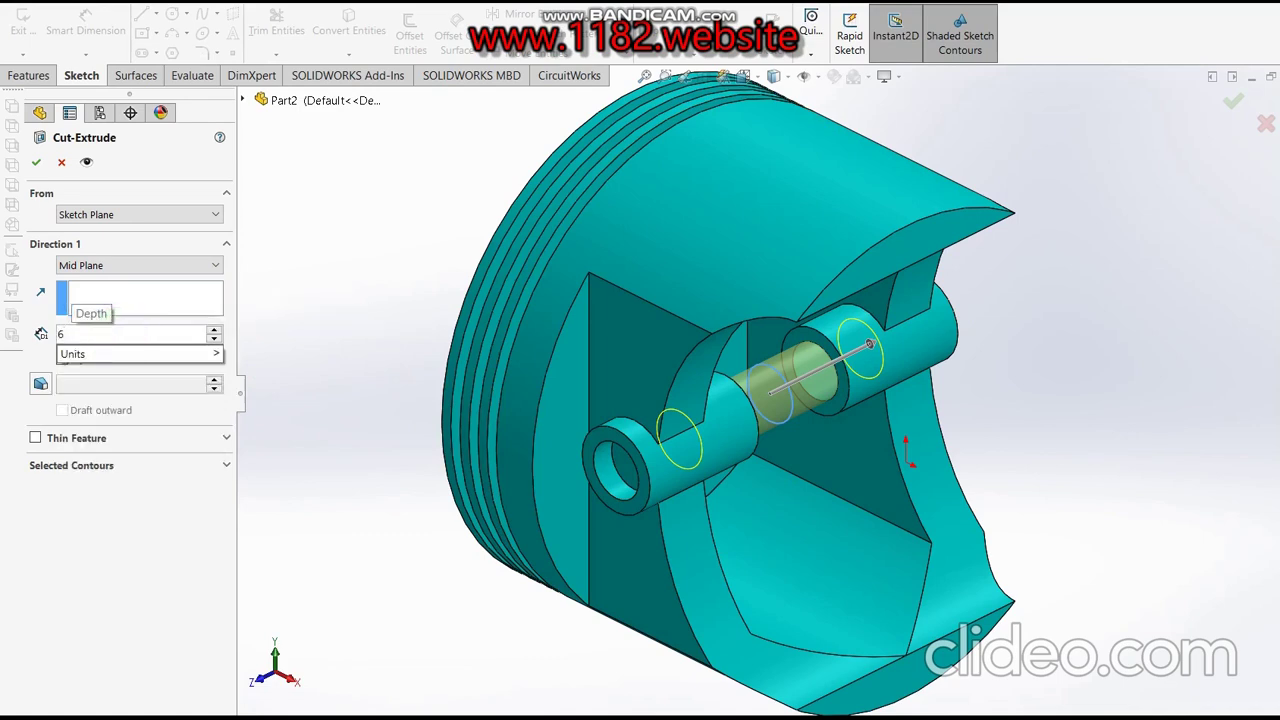
pyautogui.write('8')
pyautogui.press('Return')
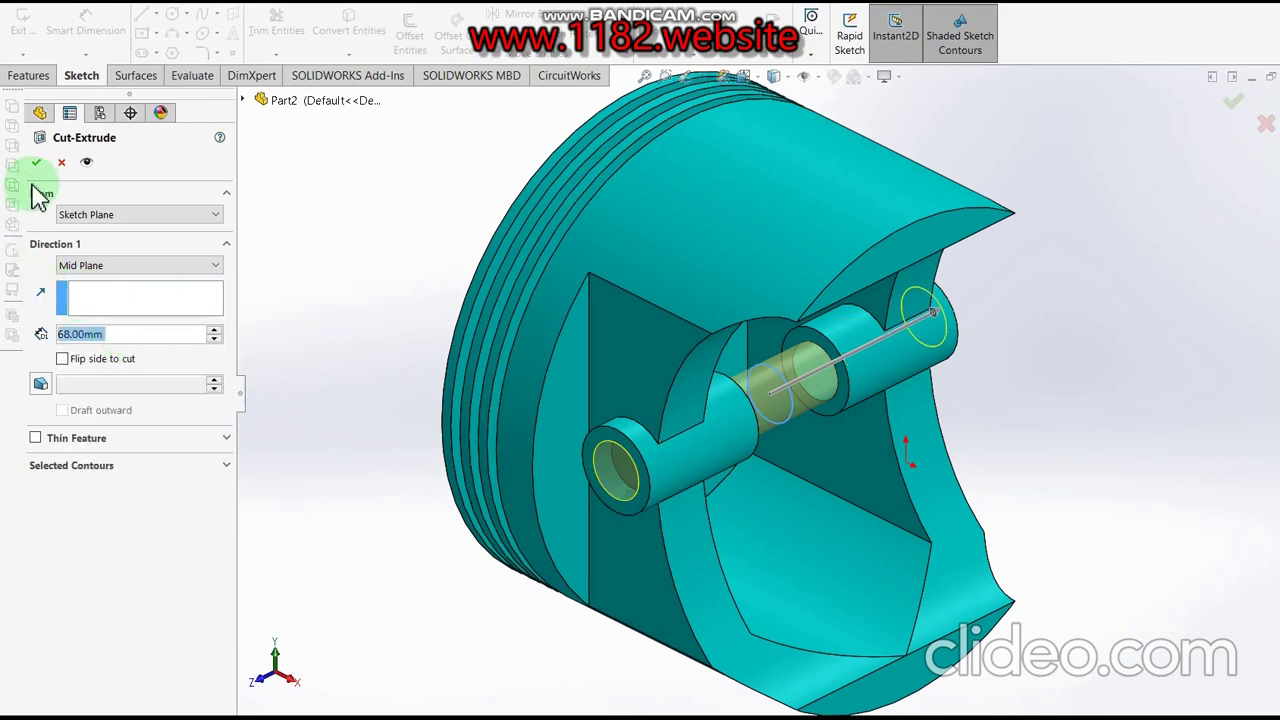
pyautogui.click(25, 162)
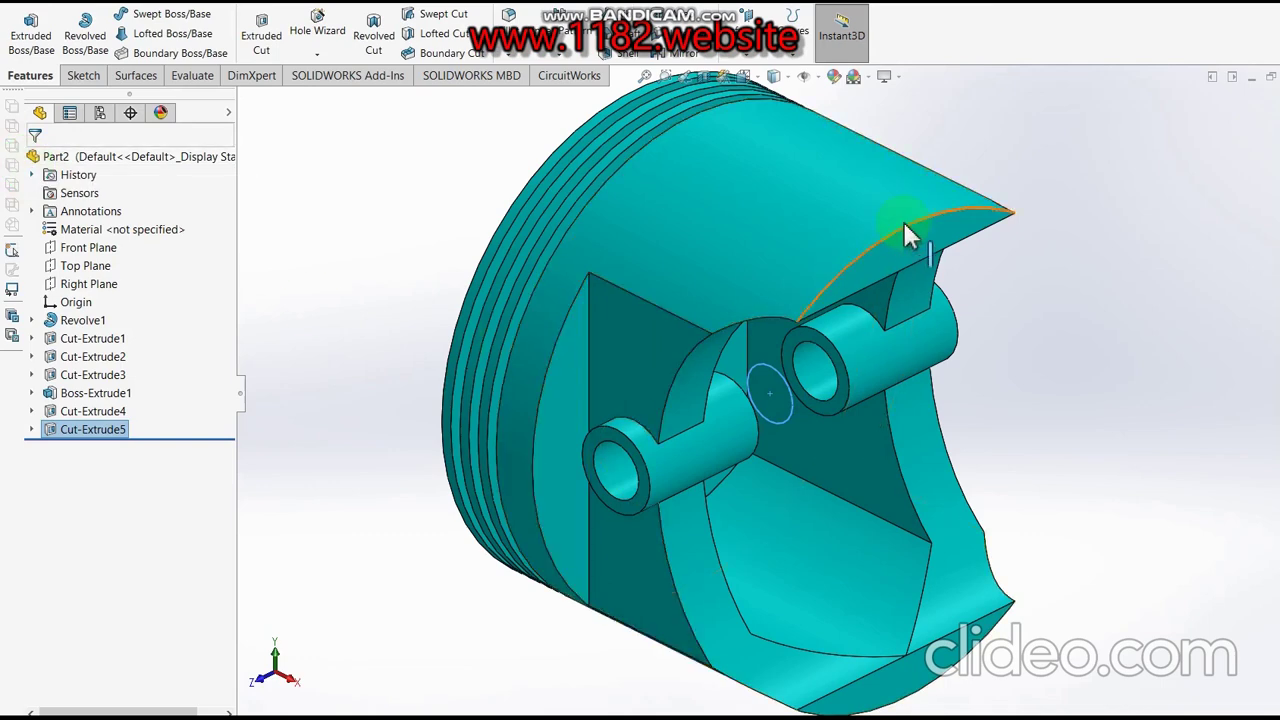
pyautogui.scroll(2, 925, 420)
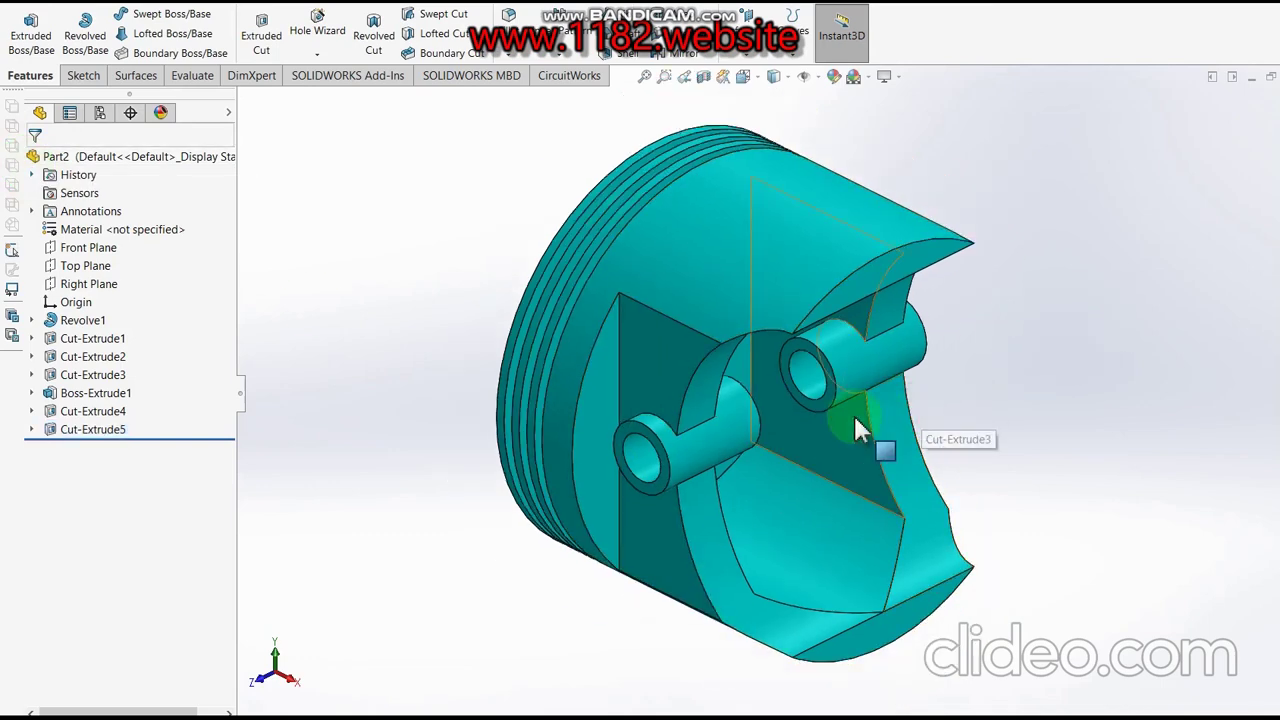
pyautogui.scroll(2, 860, 430)
# - Circle the 40 dimension on the reference drawing in black, then return to the piston model
pyautogui.hotkey('alt', 'Tab')
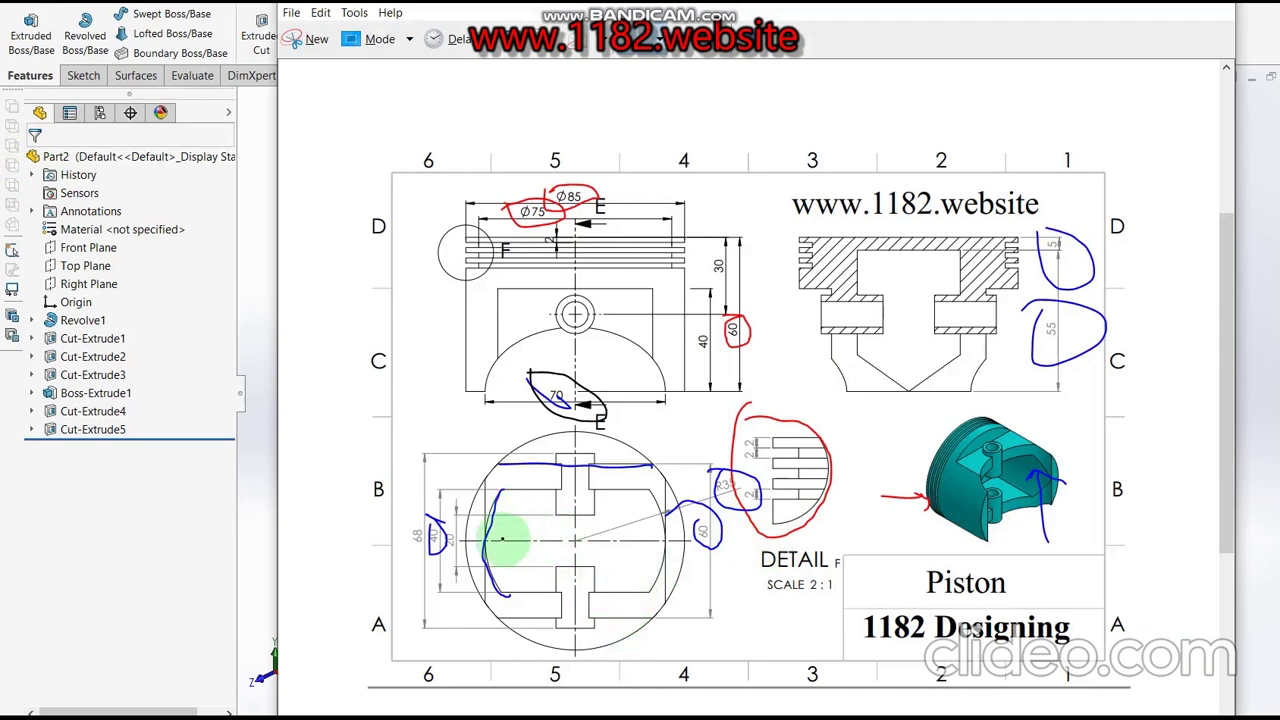
pyautogui.moveTo(452, 534)
pyautogui.mouseDown()
pyautogui.moveTo(428, 557)
pyautogui.moveTo(443, 528)
pyautogui.mouseUp()
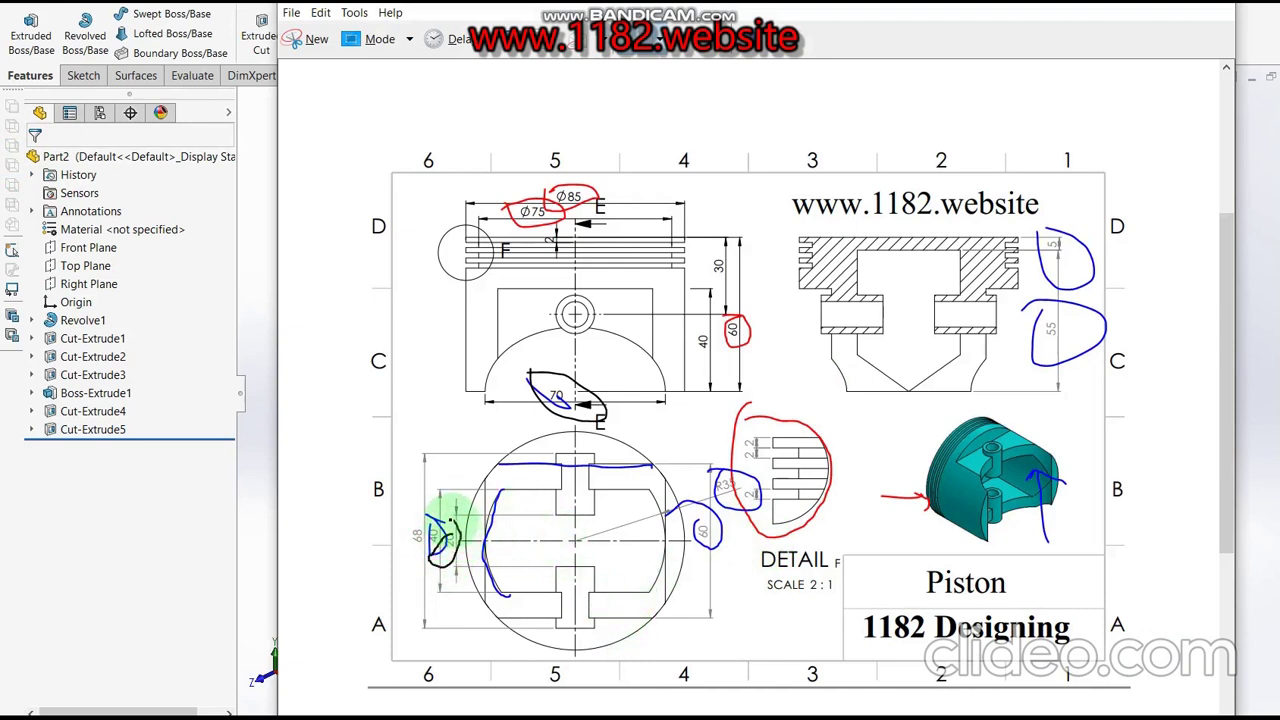
pyautogui.click(136, 605)
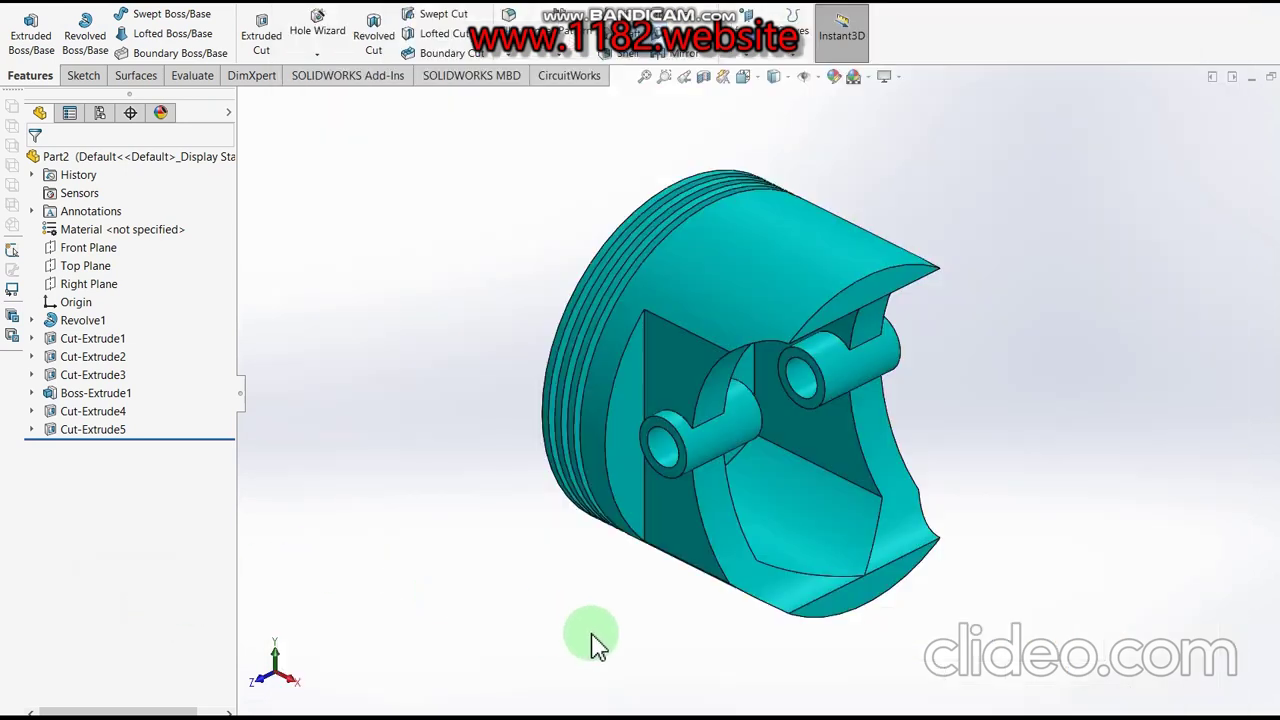
pyautogui.scroll(2, 765, 518)
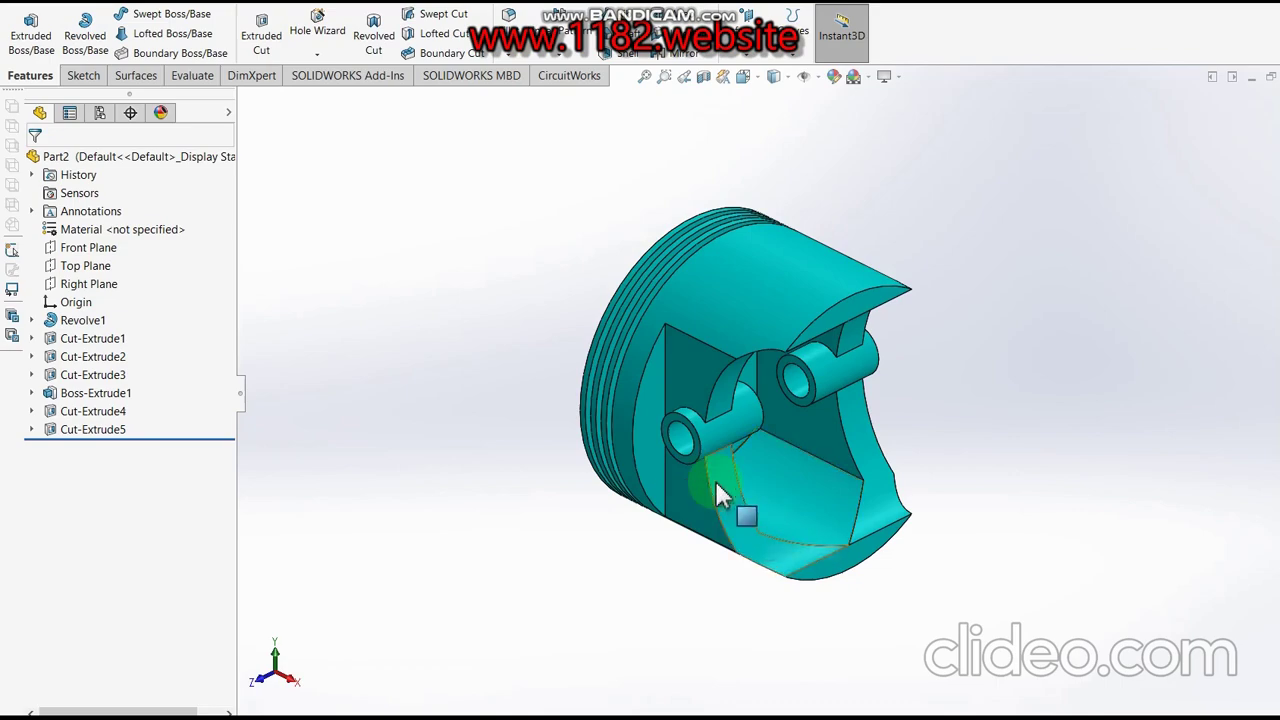
pyautogui.hotkey('ctrl', '1')
pyautogui.hotkey('ctrl', '2')
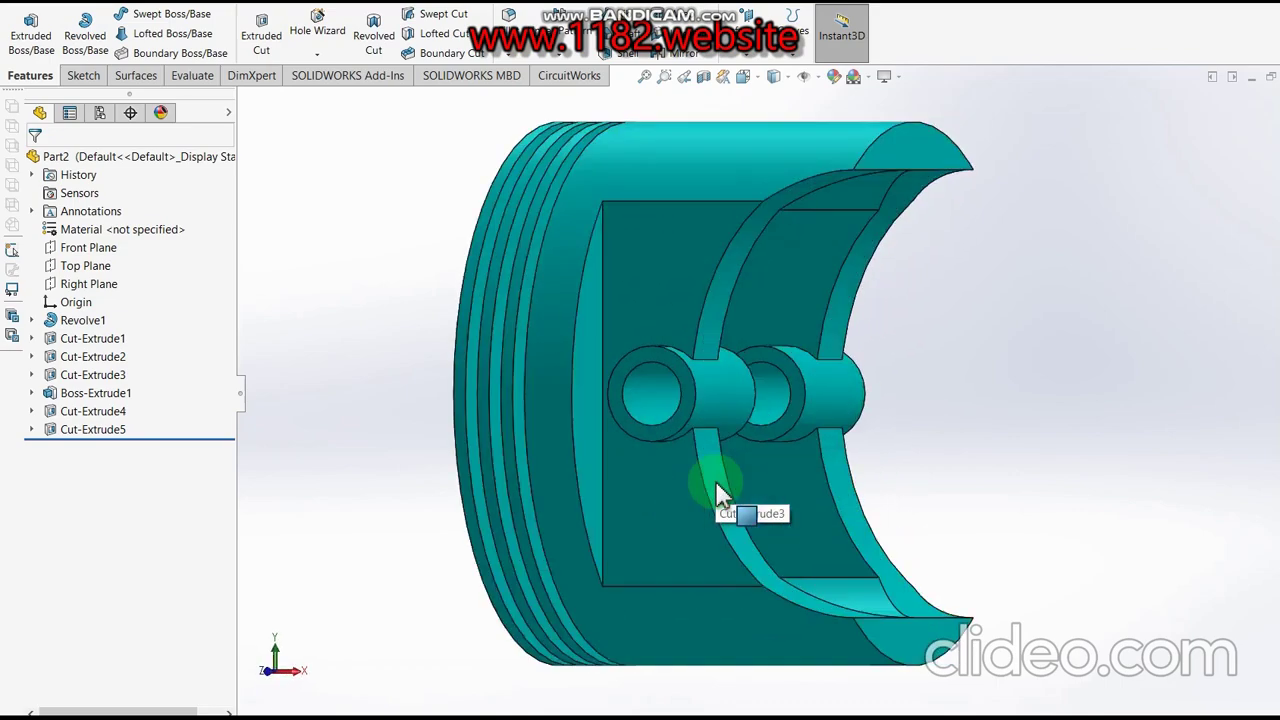
pyautogui.hotkey('ctrl', '5')
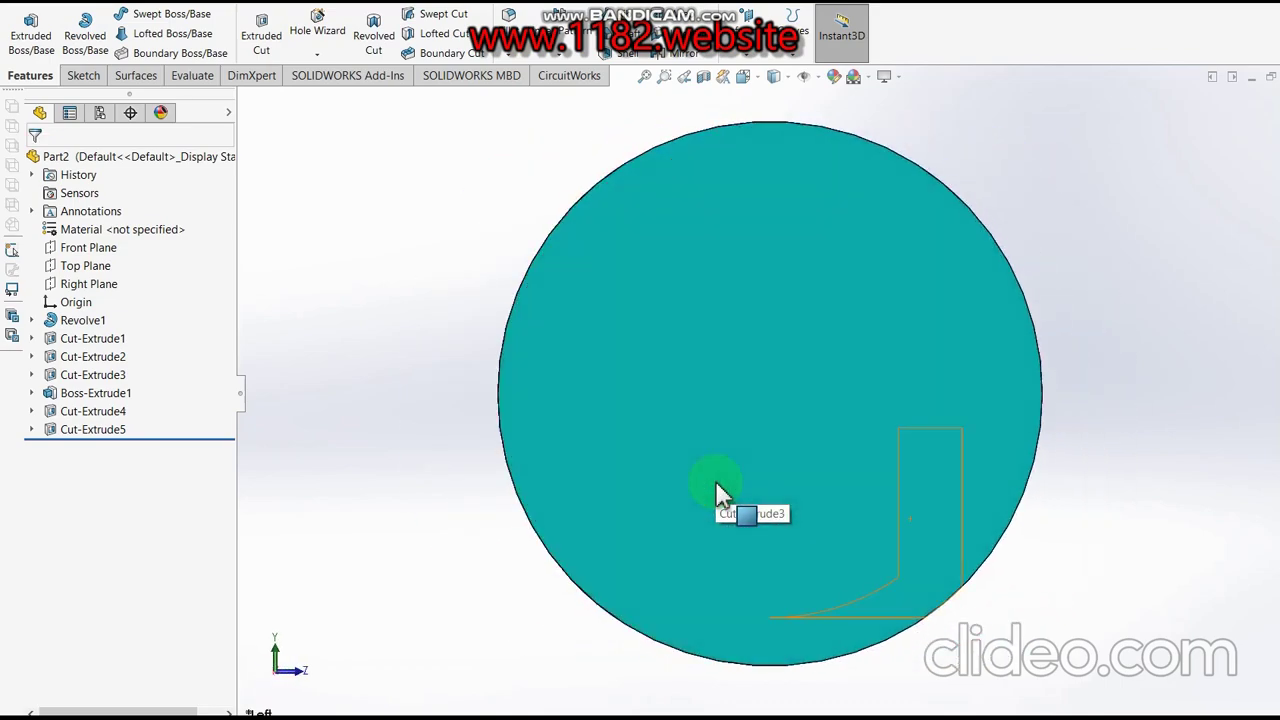
pyautogui.hotkey('ctrl', '4')
pyautogui.hotkey('ctrl', '6')
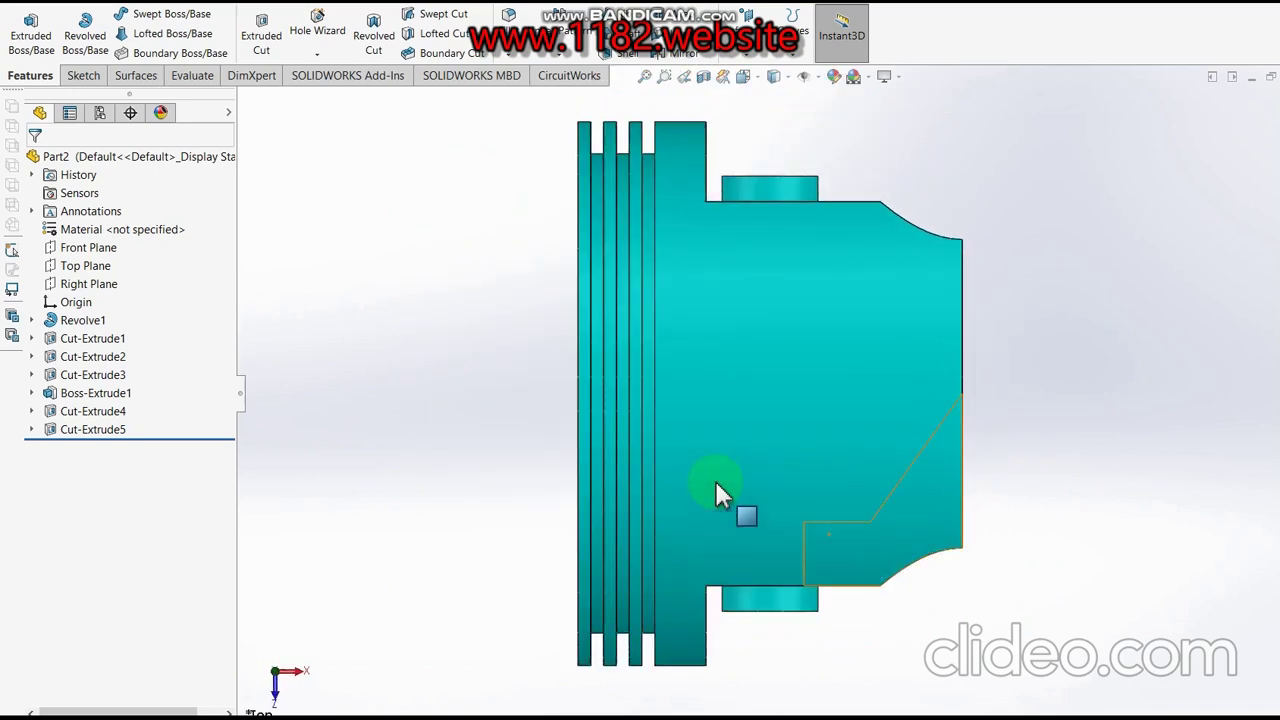
pyautogui.hotkey('ctrl', '7')
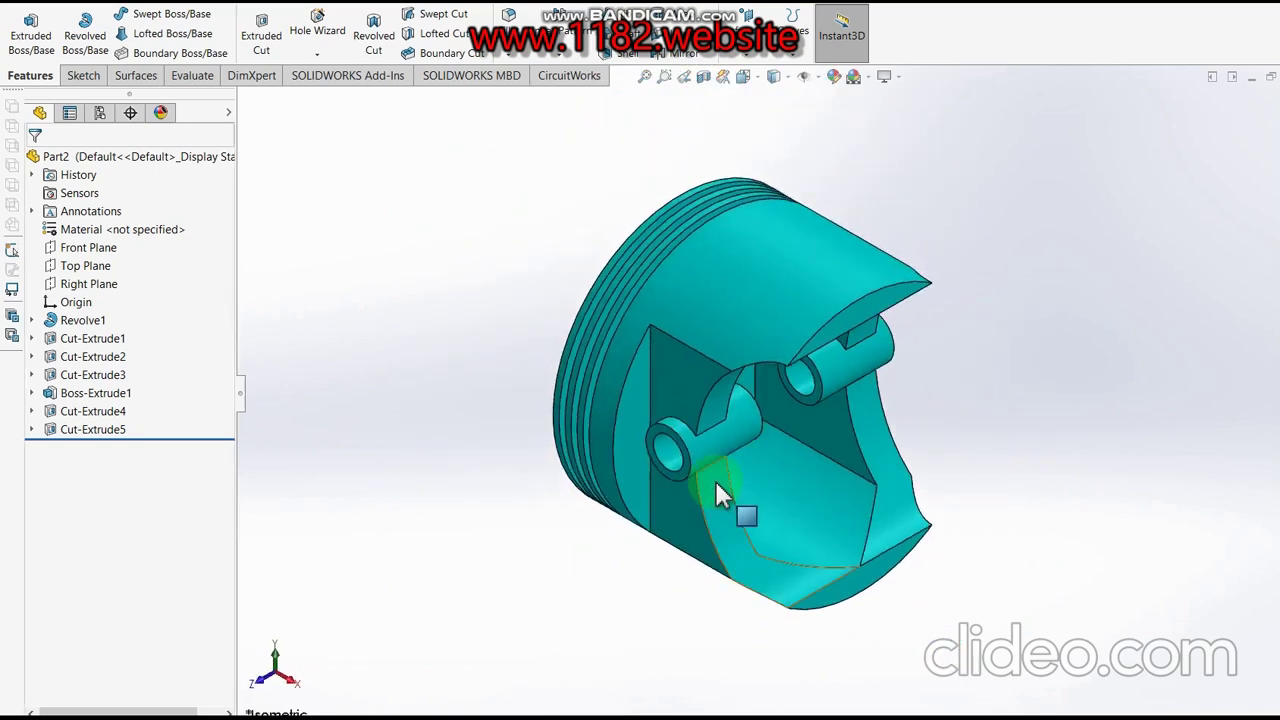
pyautogui.hotkey('ctrl', '1')
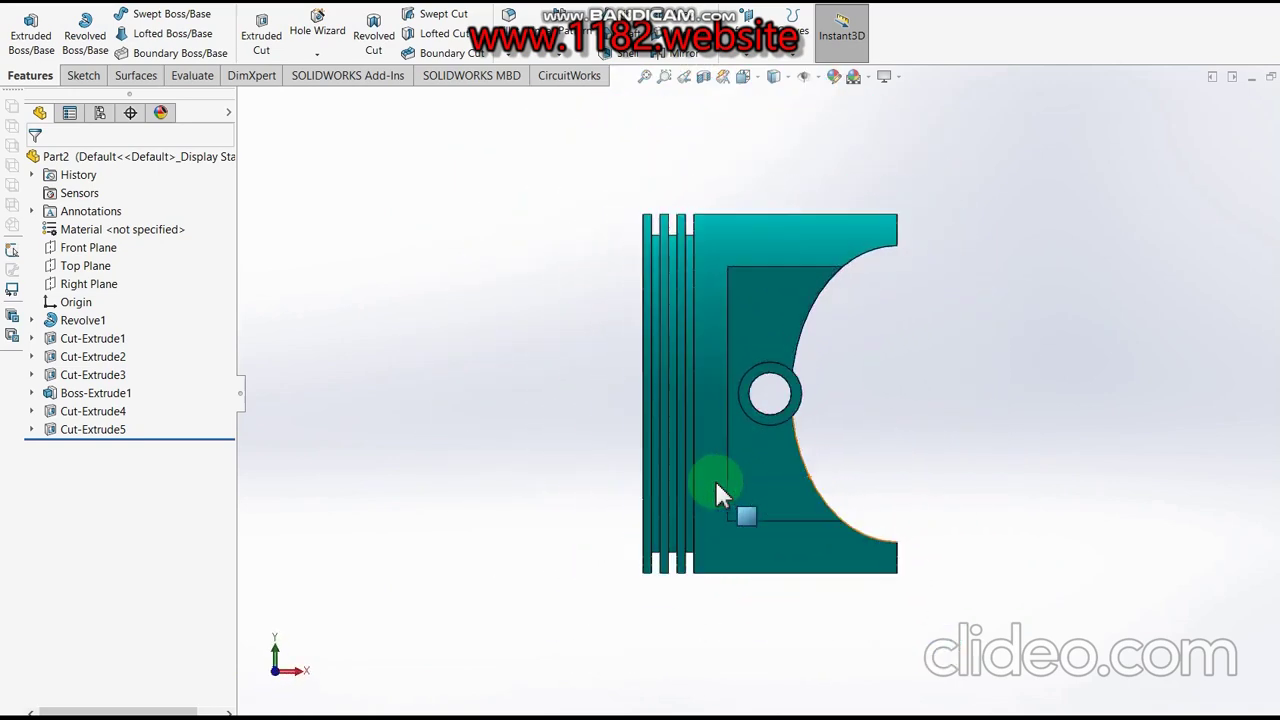
pyautogui.hotkey('ctrl', '7')
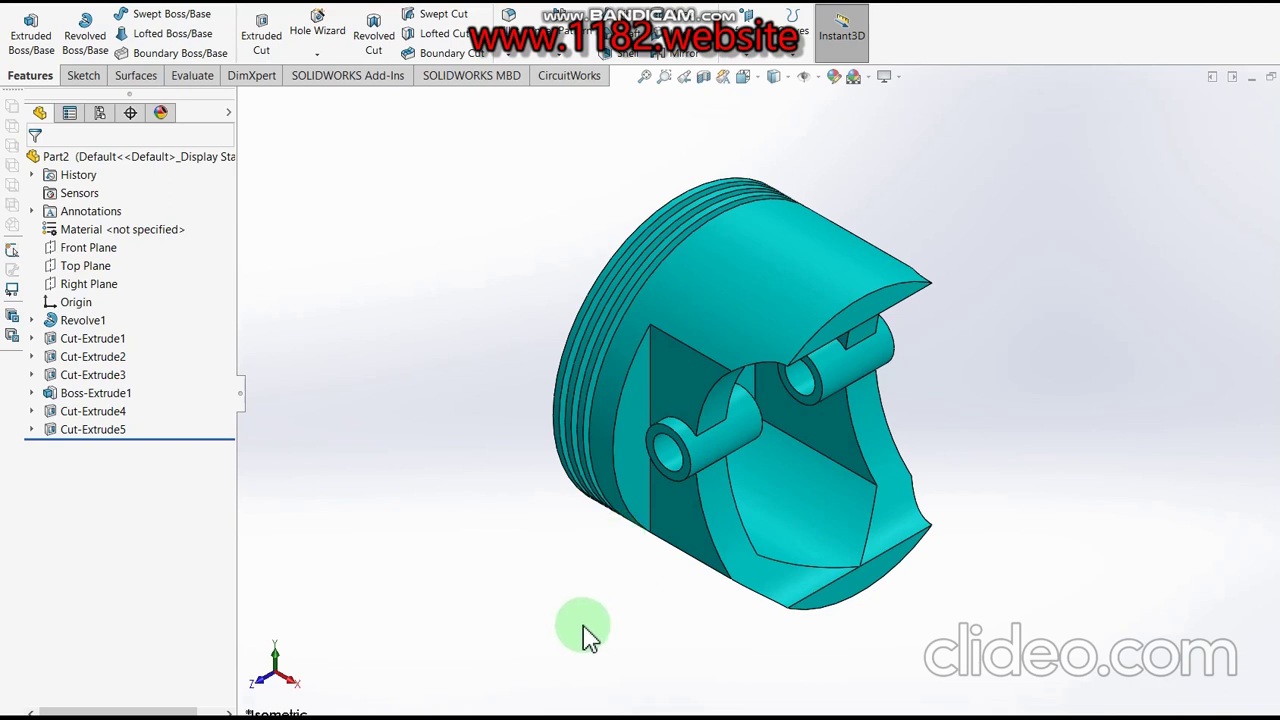
pyautogui.scroll(-1, 672, 408)
pyautogui.scroll(1, 672, 408)
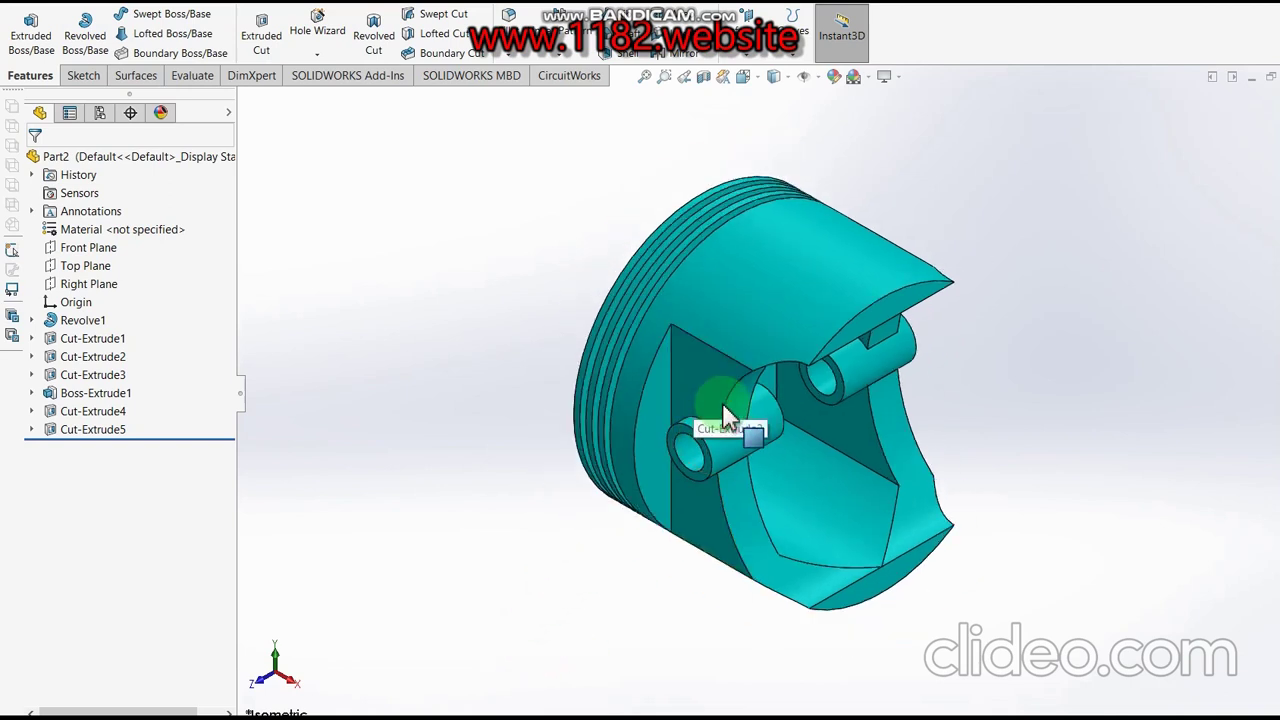